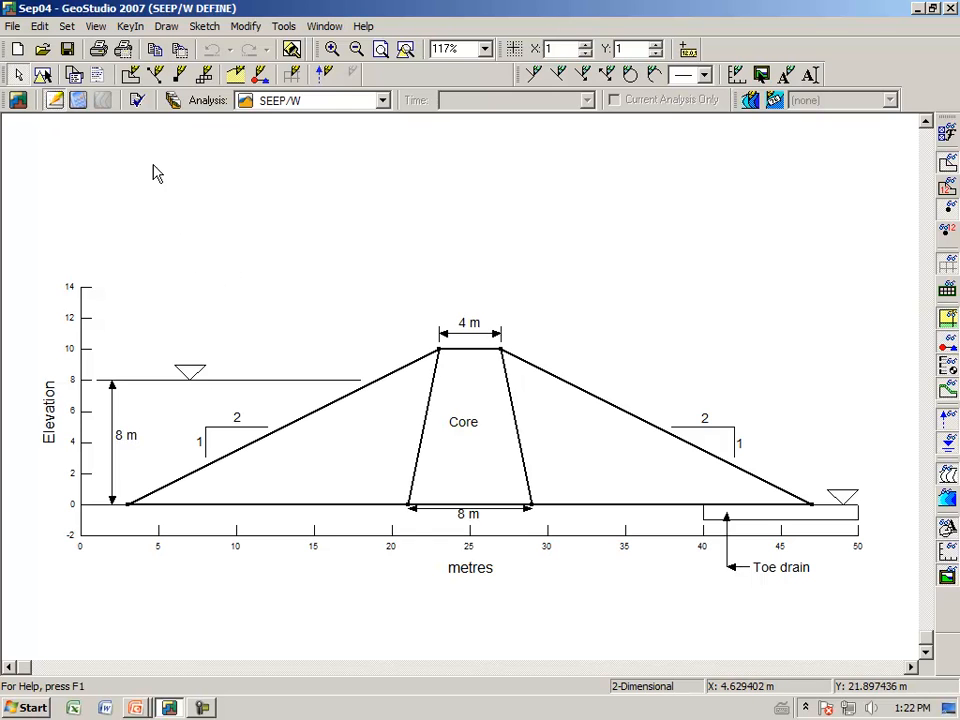
- Add a volumetric water content function named Silt W/C and set its type to Data Point Function
left_click(130, 27)
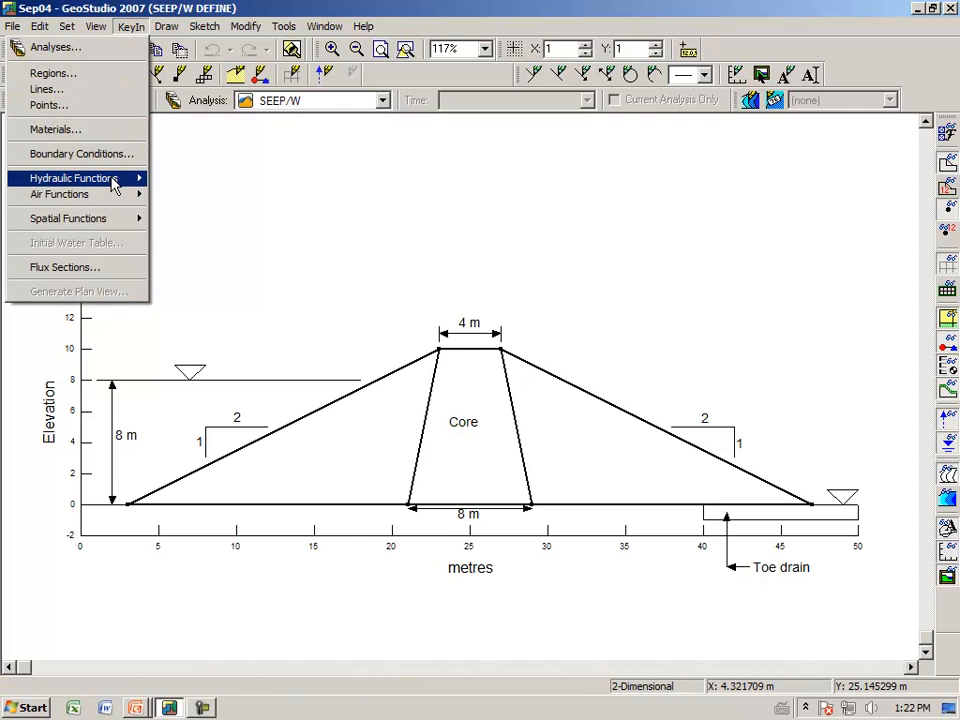
mouse_move(113, 184)
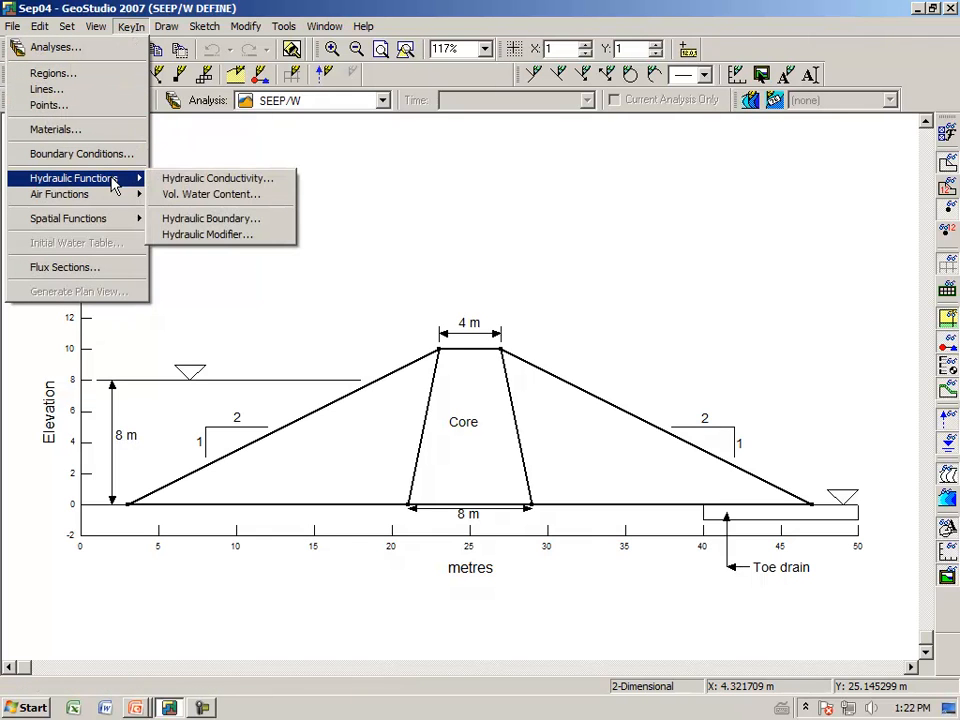
left_click(175, 196)
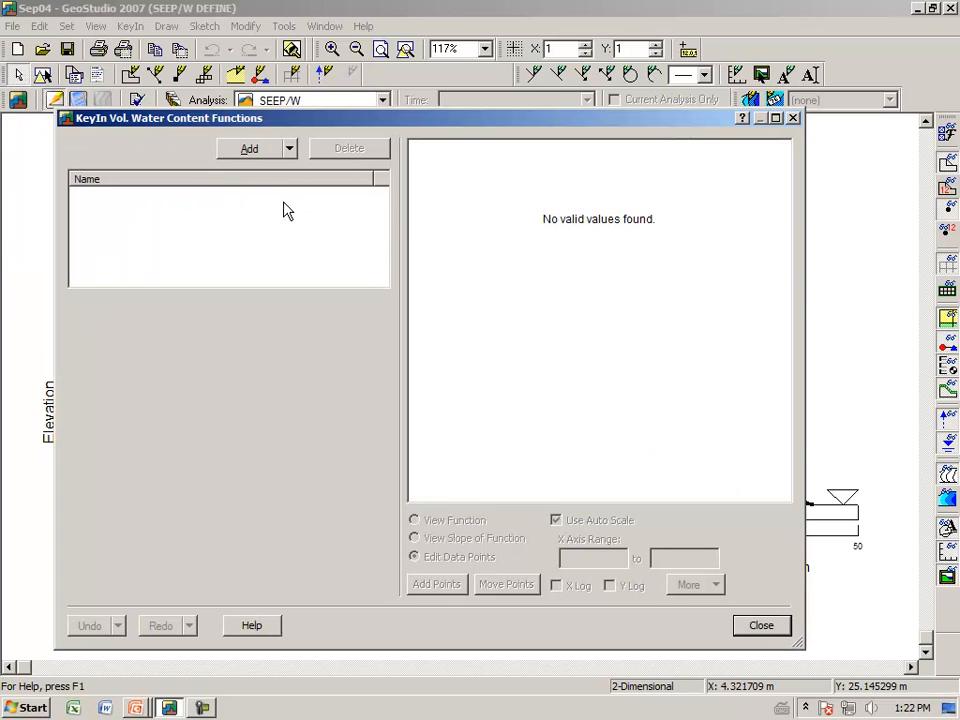
left_click(249, 150)
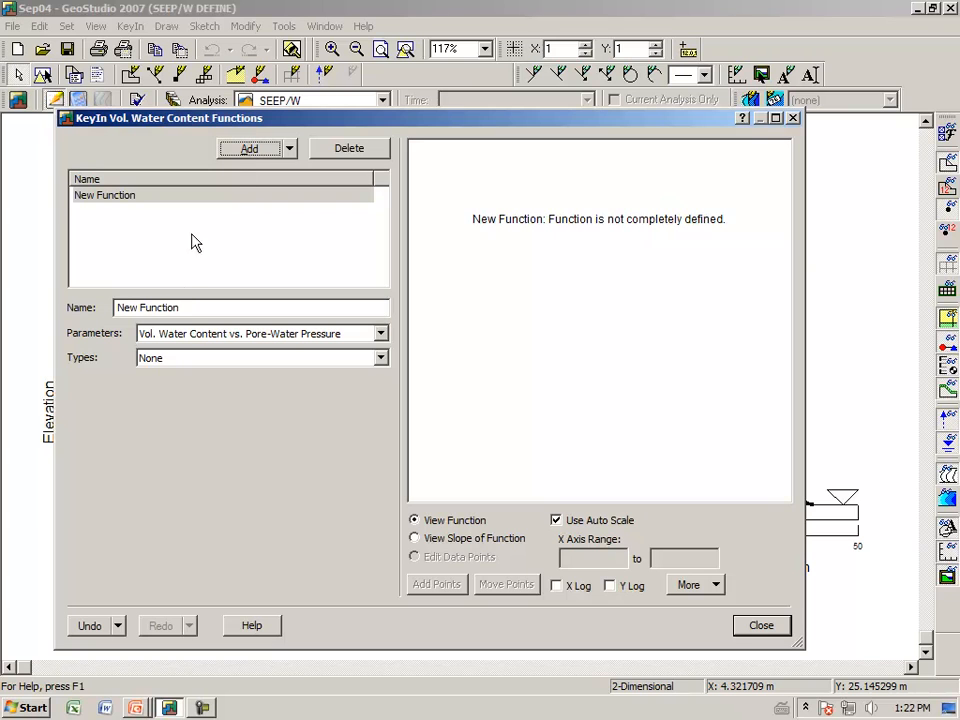
left_click_drag(189, 309, 88, 294)
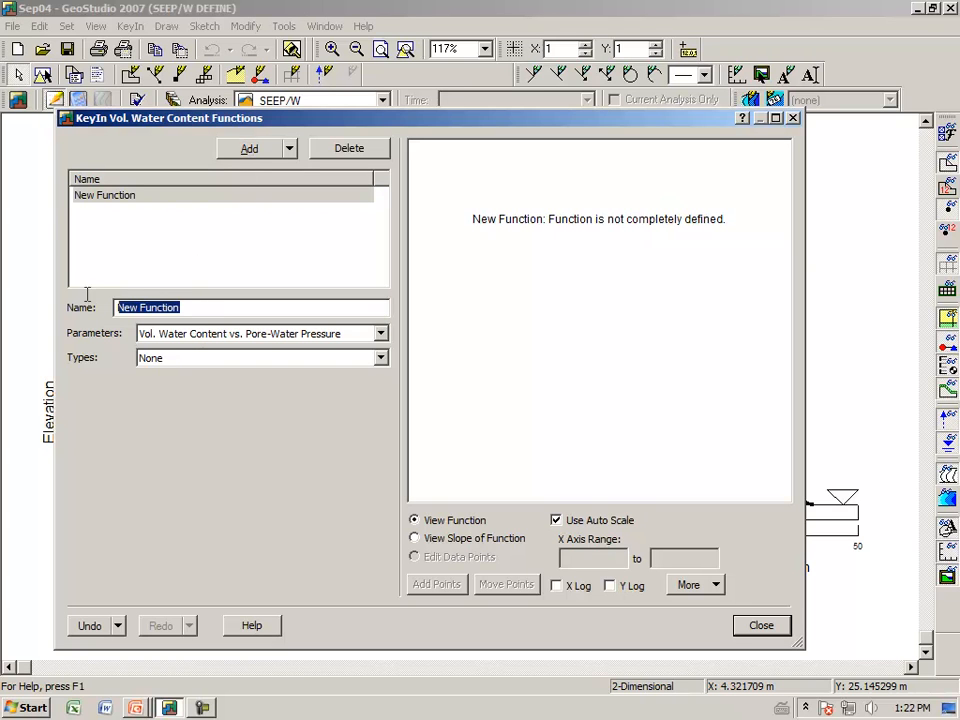
type("Silt W")
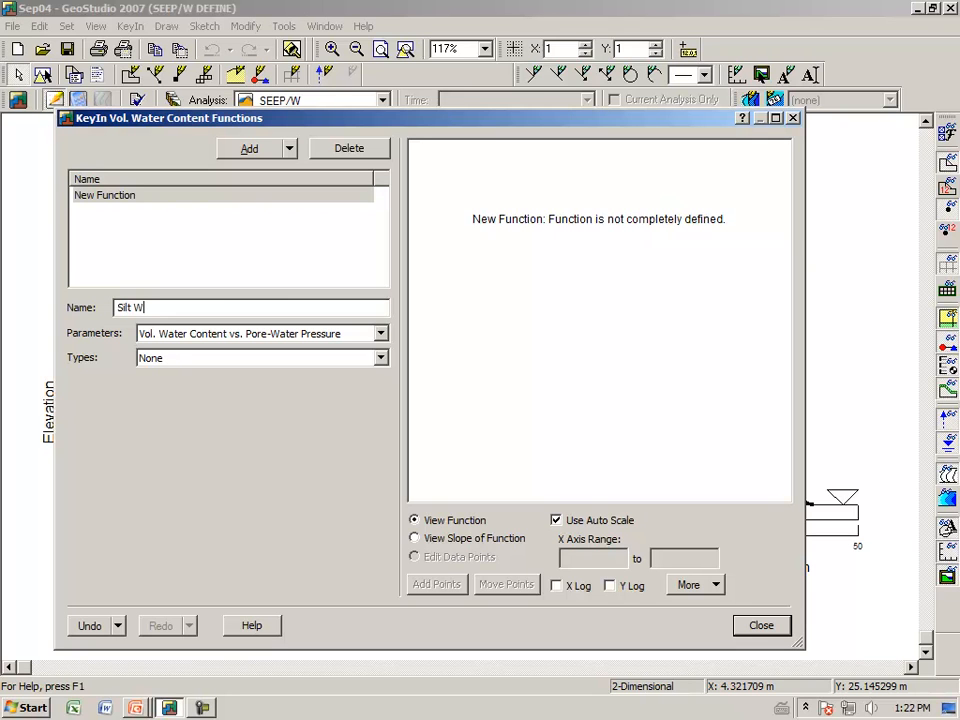
type("/C")
left_click(381, 358)
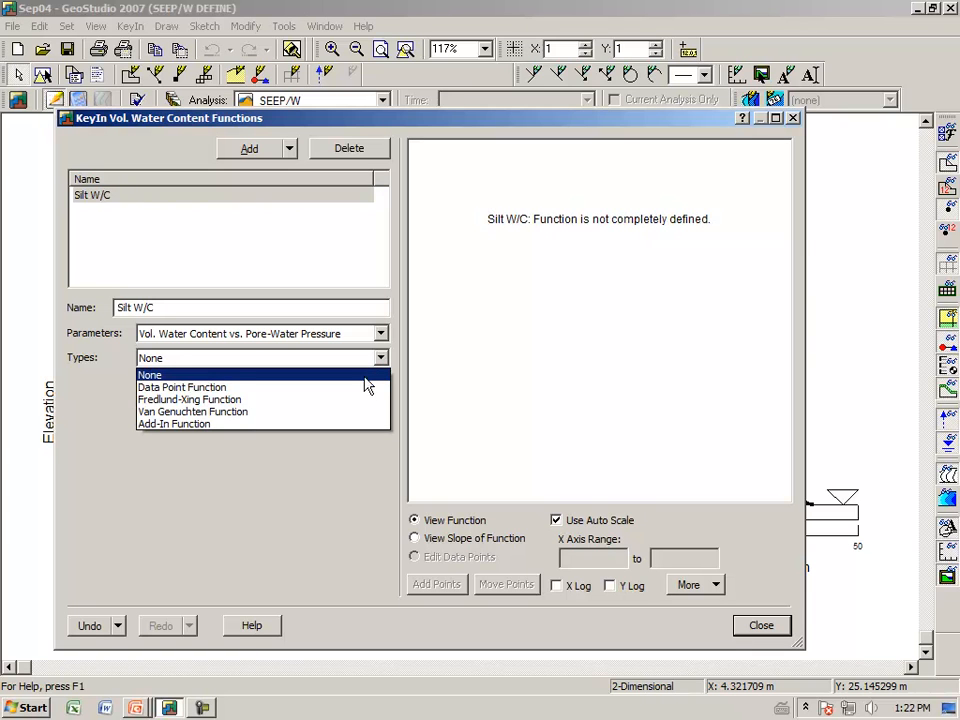
left_click(359, 388)
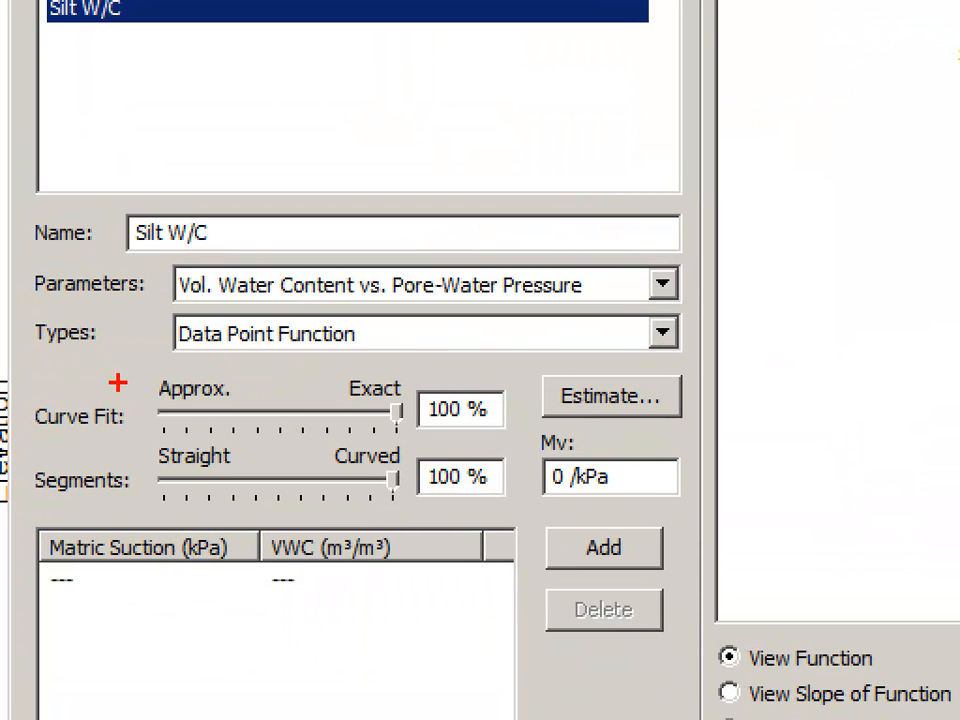
mouse_move(135, 372)
left_mouse_down()
mouse_move(358, 358)
mouse_move(330, 316)
mouse_move(217, 318)
mouse_move(165, 330)
mouse_move(155, 368)
left_mouse_up()
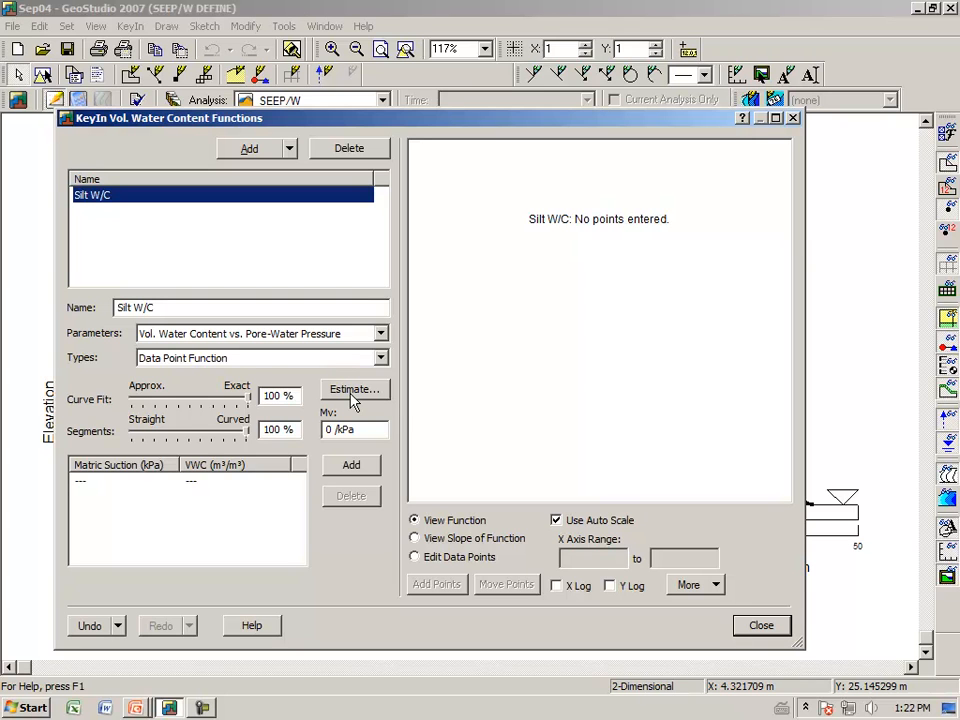
- Open the estimate for the Silt W/C function and choose Silt as the sample material
left_click(352, 400)
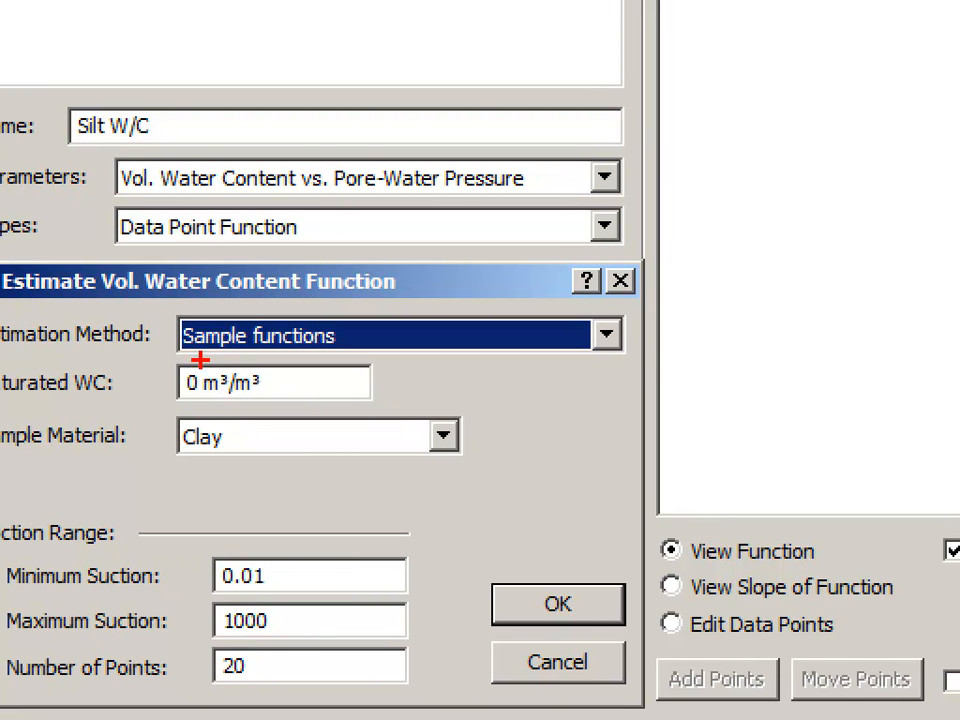
mouse_move(200, 351)
left_mouse_down()
mouse_move(328, 349)
mouse_move(200, 304)
mouse_move(155, 352)
left_mouse_up()
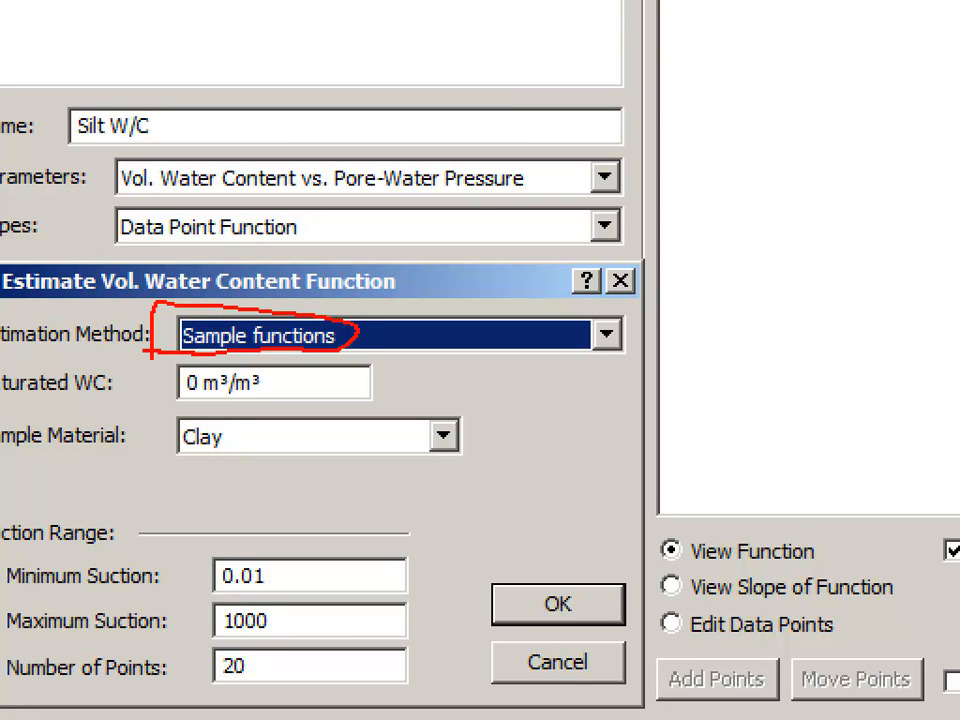
key("Escape")
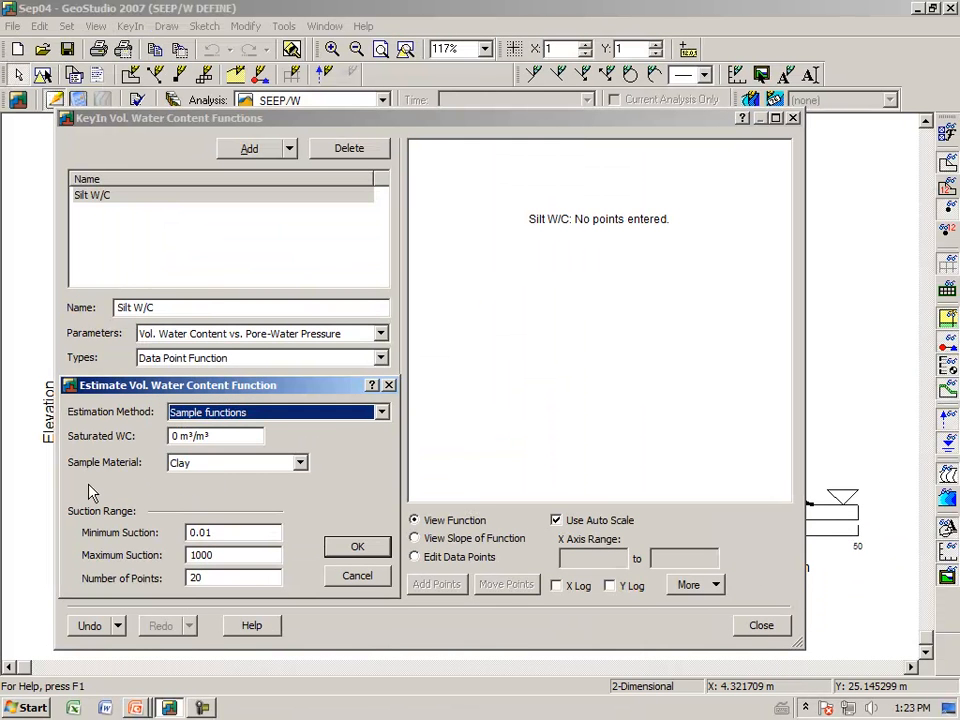
left_click(300, 465)
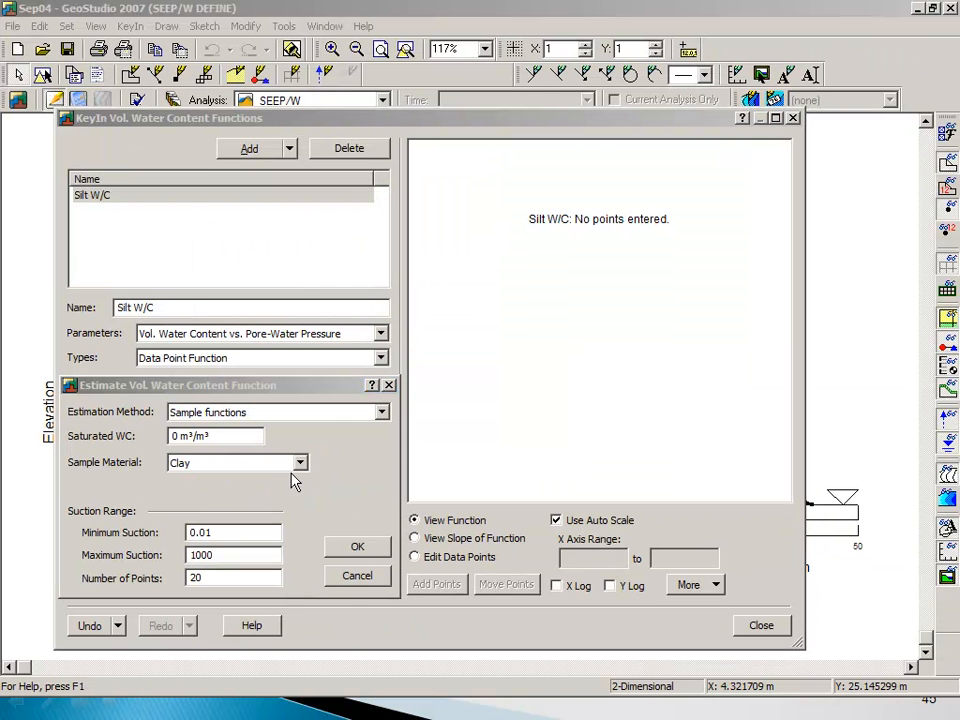
left_click(600, 300)
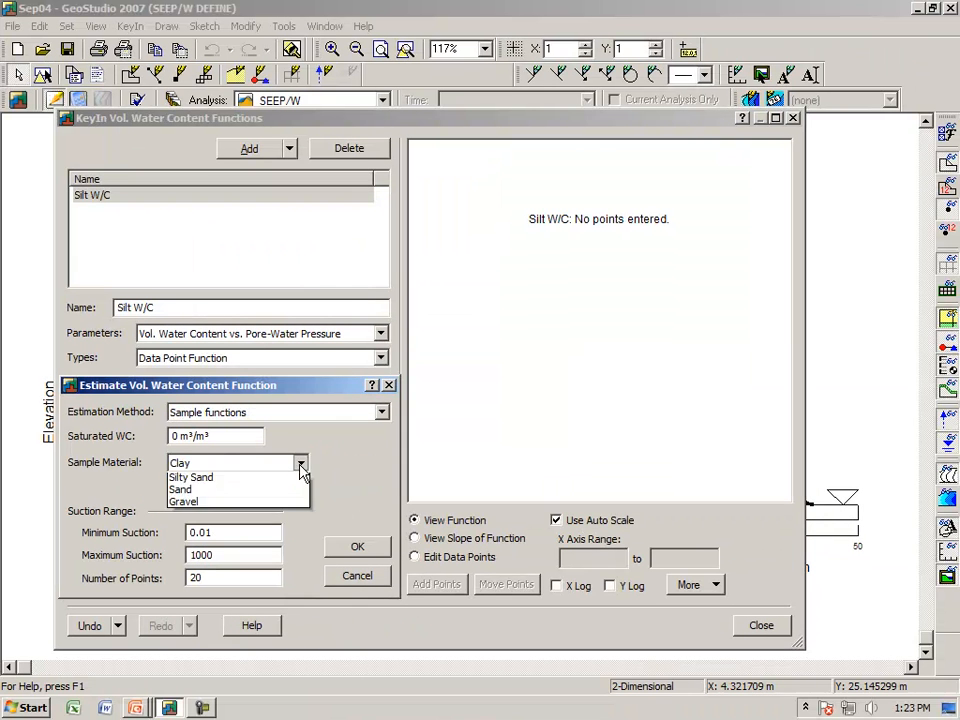
left_click(232, 506)
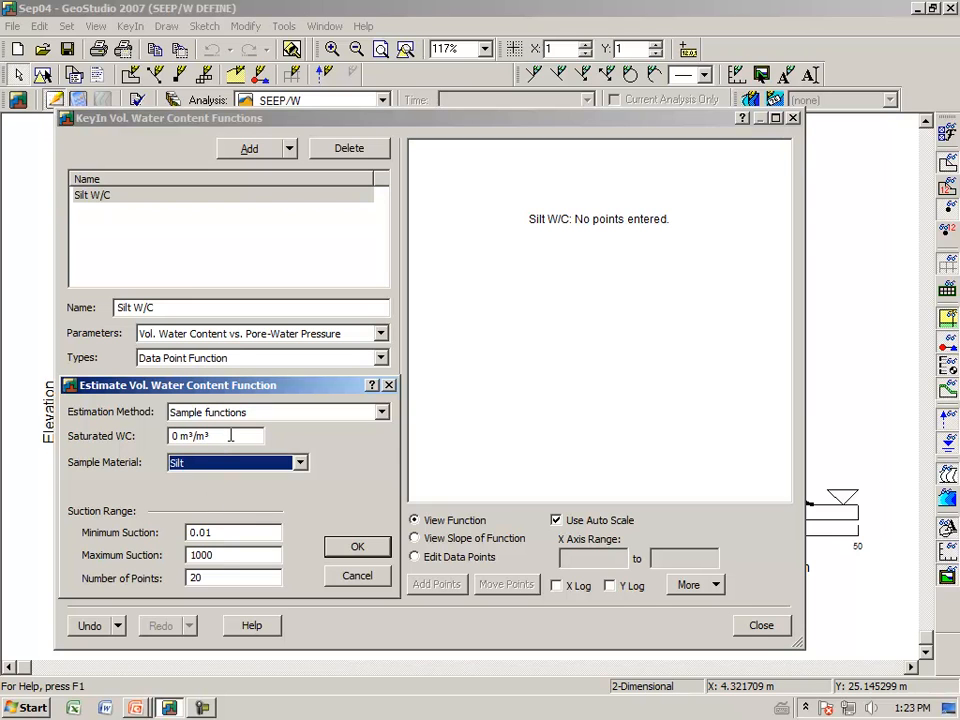
- Set the saturated water content to 0.45 m³/m³ and generate the estimated Silt W/C curve
left_click_drag(231, 435, 170, 435)
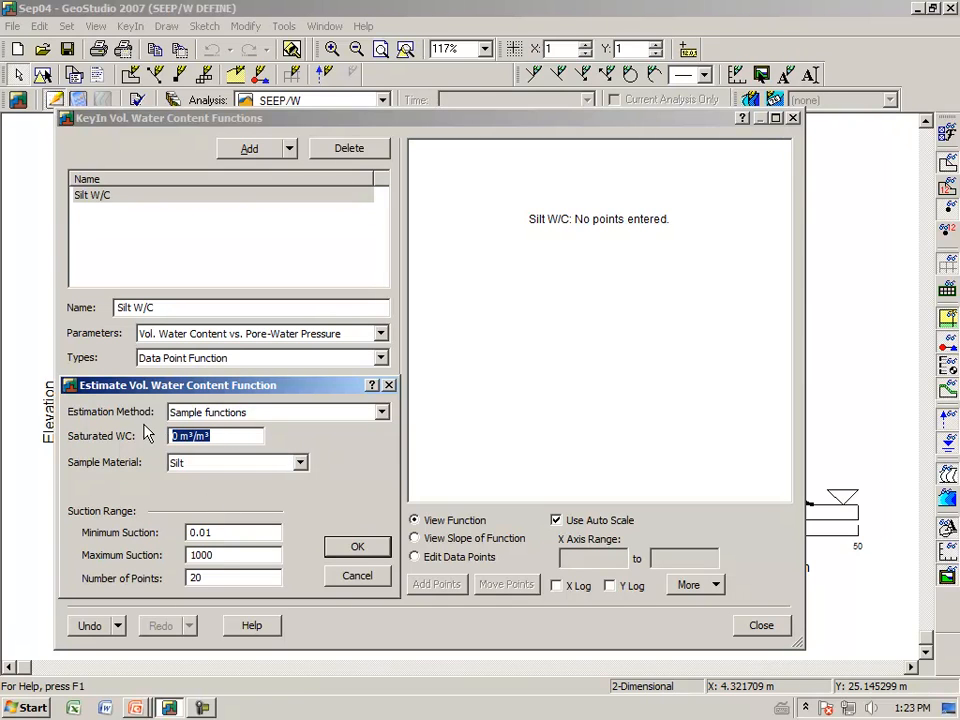
type("0.45")
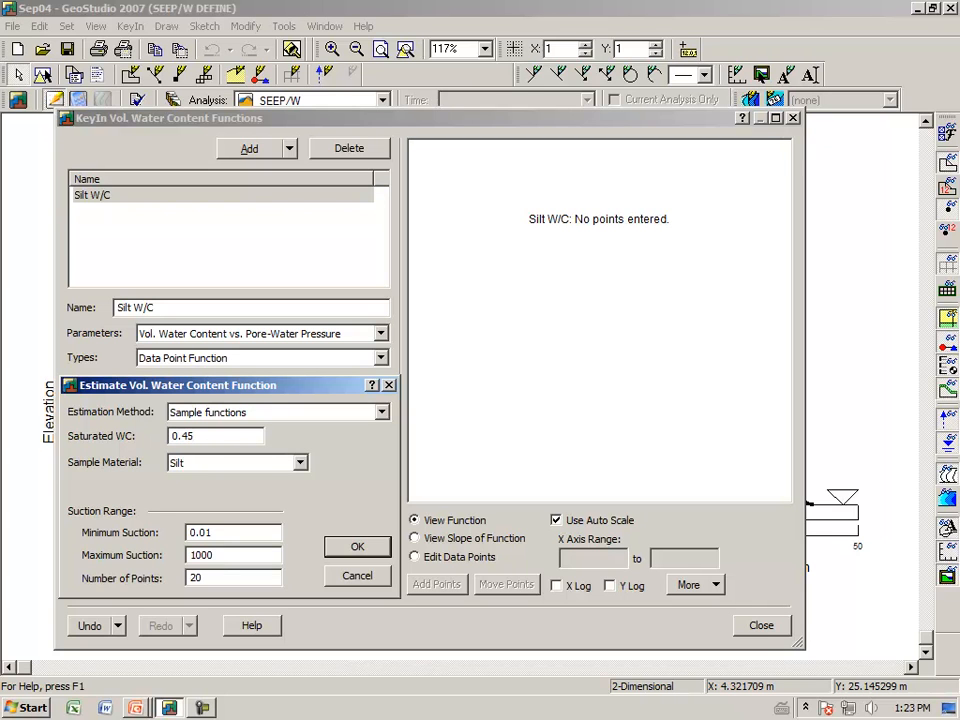
key("Tab")
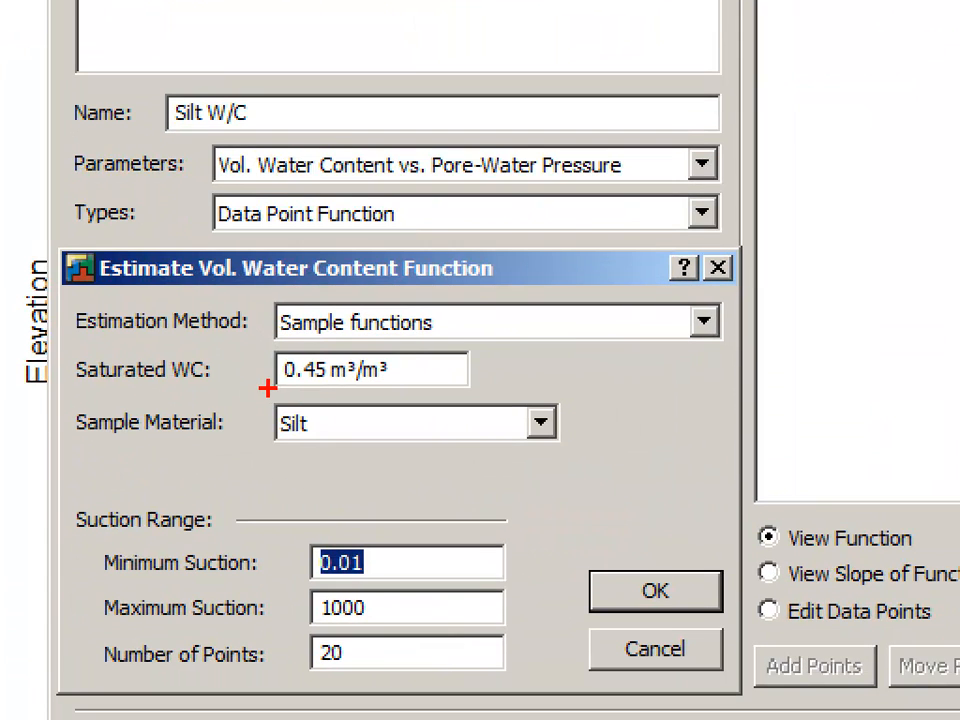
mouse_move(268, 387)
left_mouse_down()
mouse_move(364, 391)
mouse_move(406, 380)
mouse_move(398, 356)
mouse_move(280, 350)
mouse_move(259, 389)
left_mouse_up()
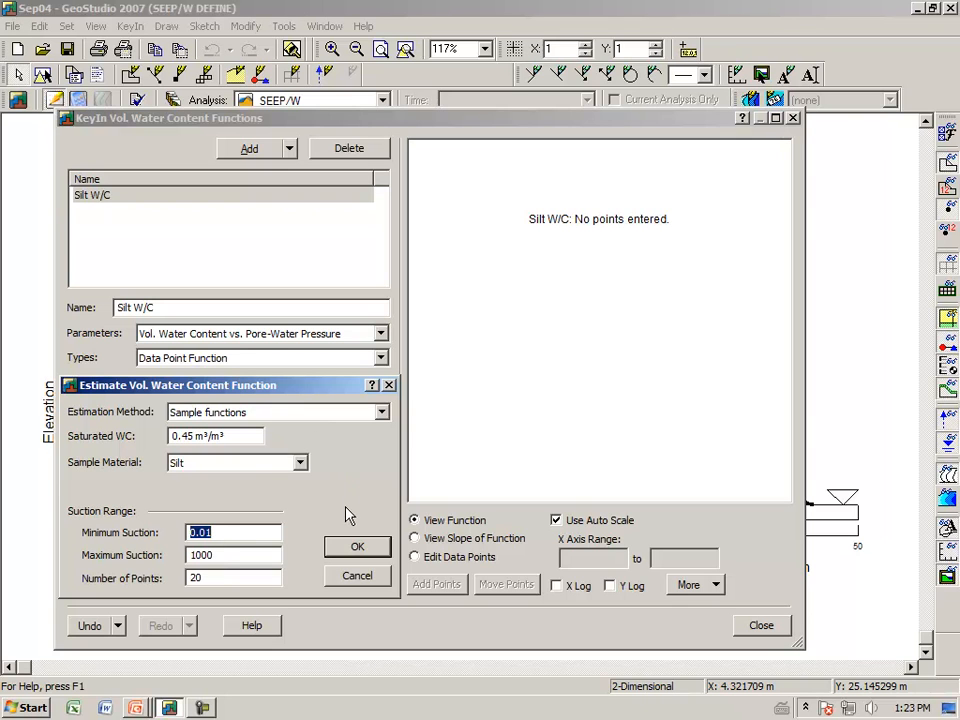
left_click(357, 547)
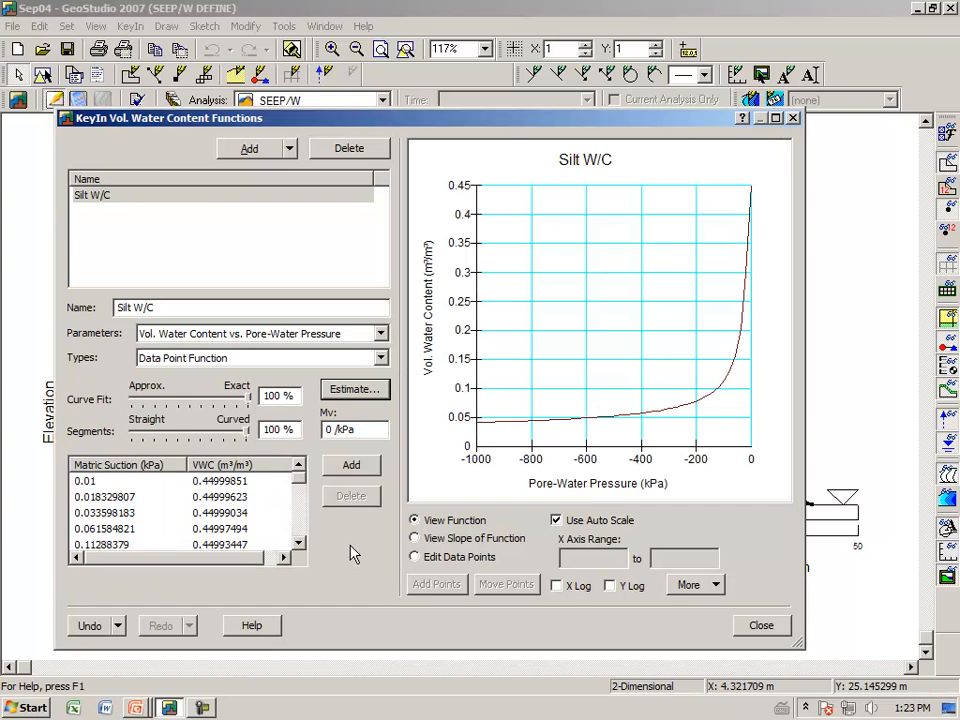
- Widen the function window, examine the Silt W/C curve in the data point editing view, and close the window
left_click_drag(805, 529, 888, 560)
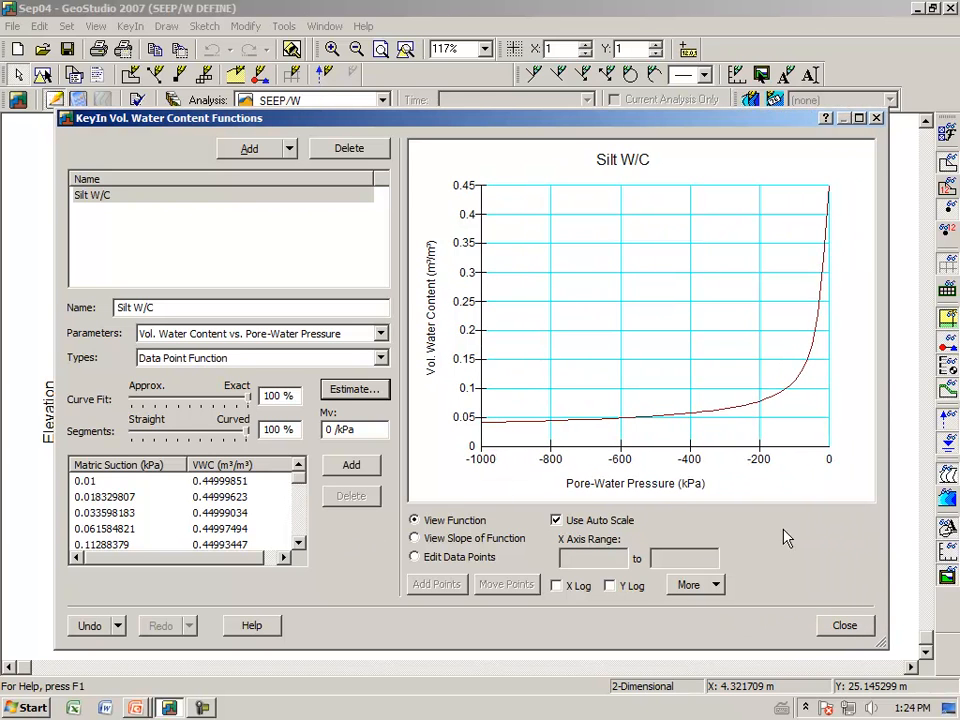
left_click(415, 558)
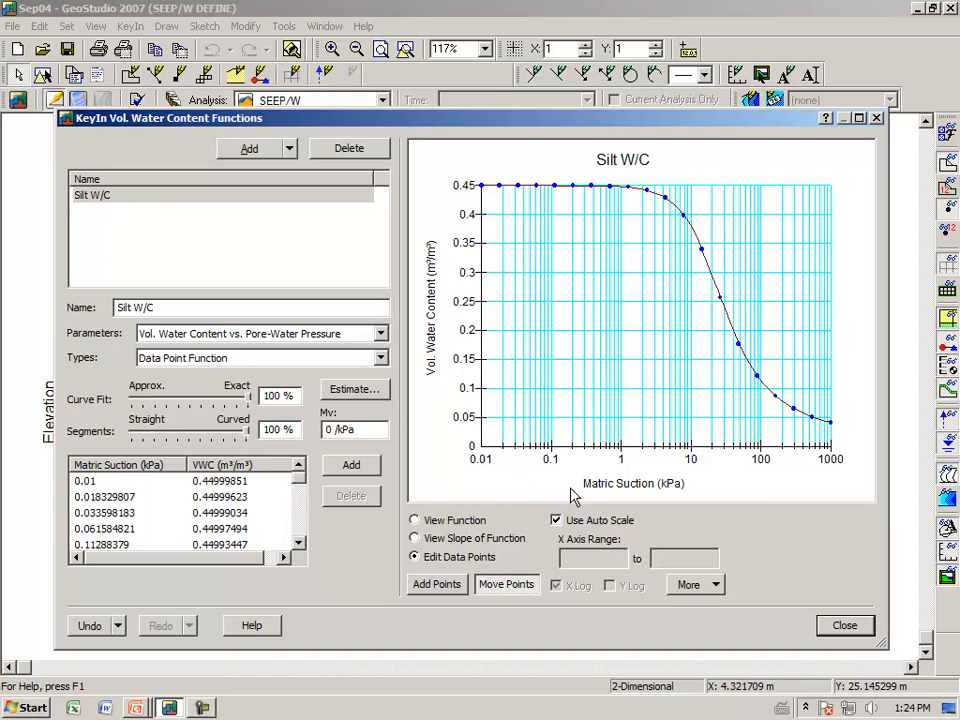
left_click(846, 634)
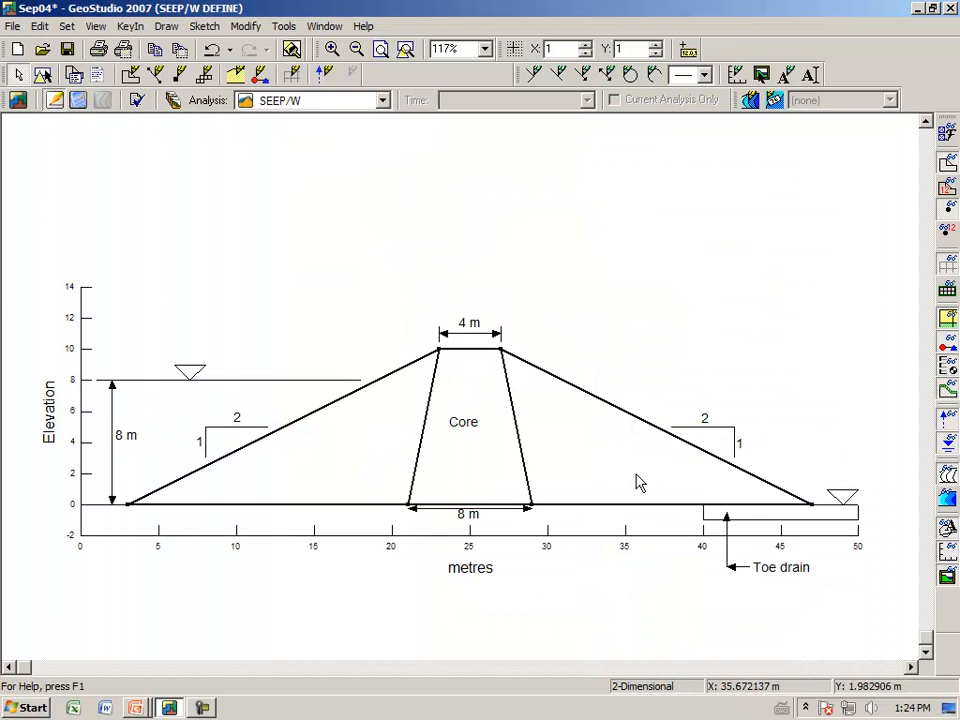
- Add a hydraulic conductivity function named Silt K and set its type to Data Point Function
left_click(126, 26)
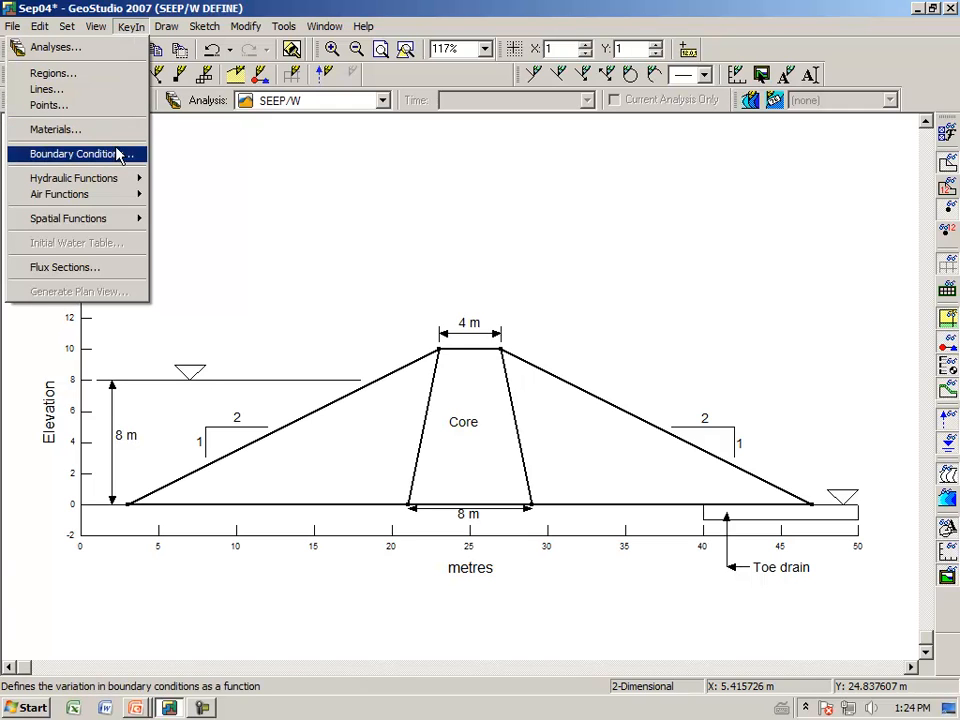
mouse_move(117, 185)
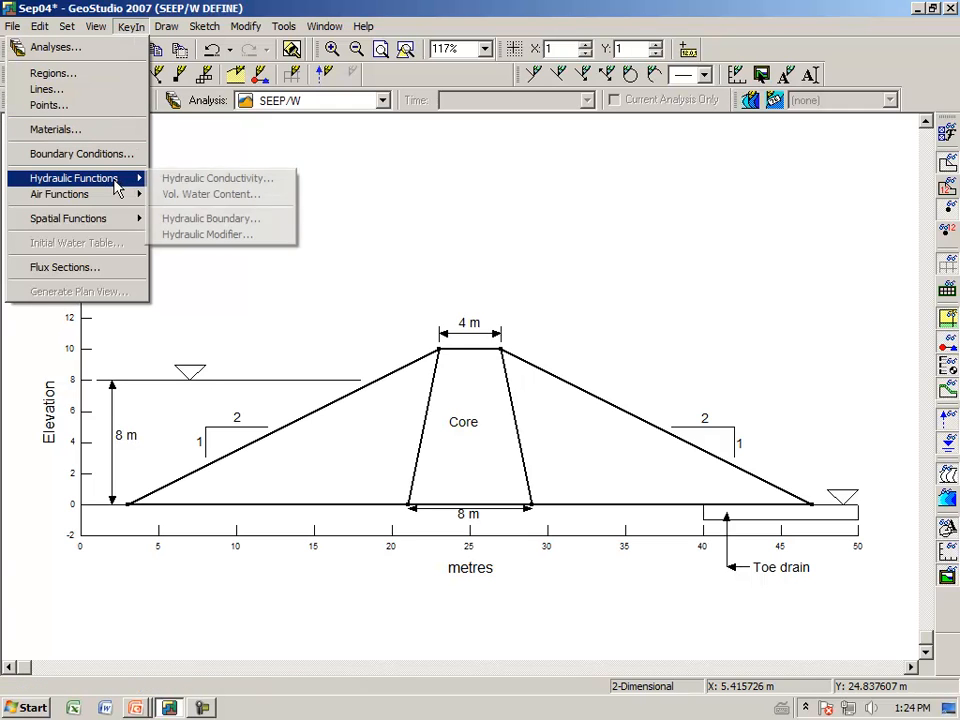
left_click(170, 185)
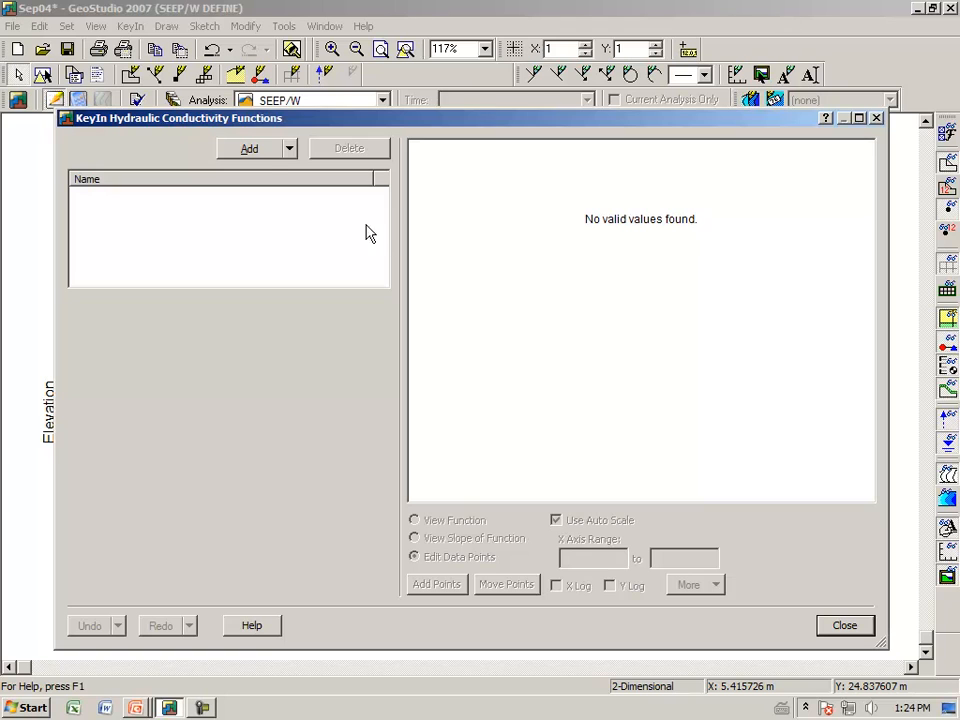
left_click(252, 150)
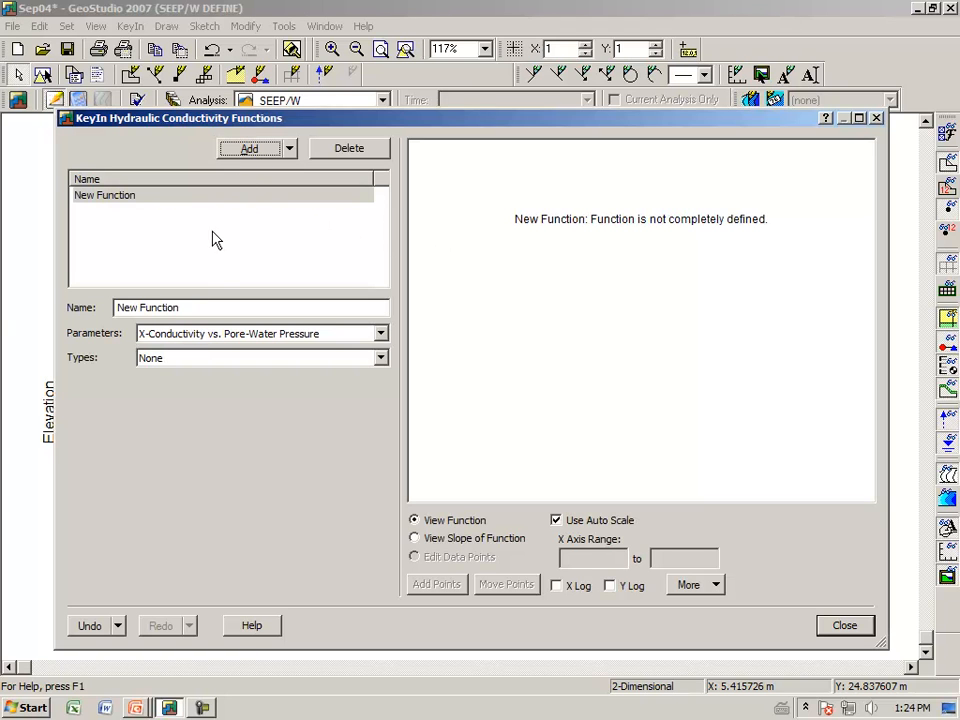
left_click_drag(199, 308, 11, 315)
type("Silt K")
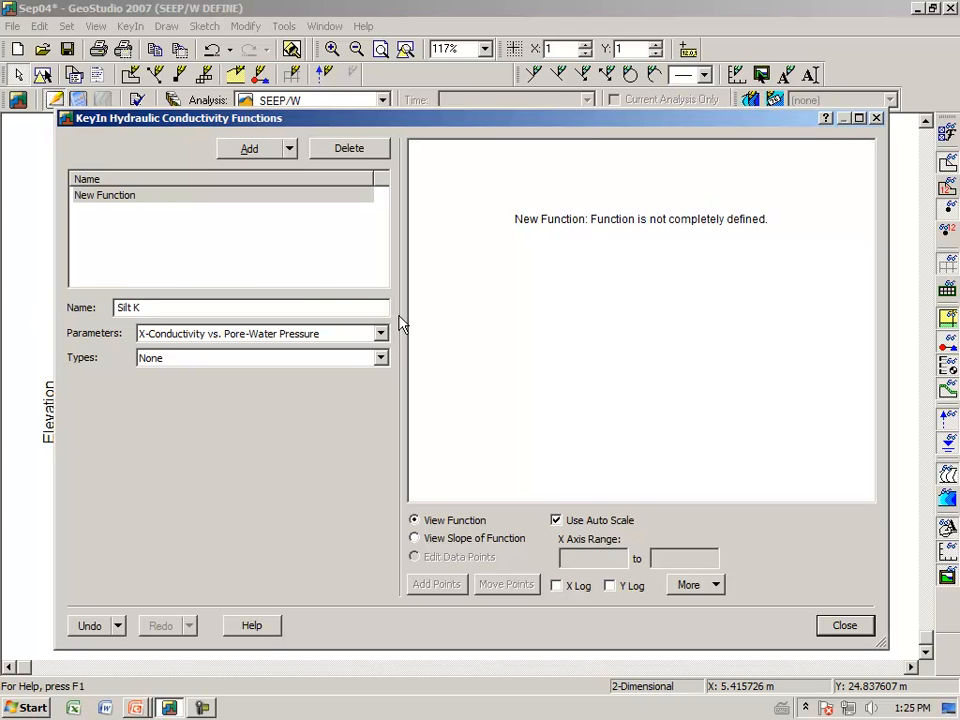
left_click(380, 359)
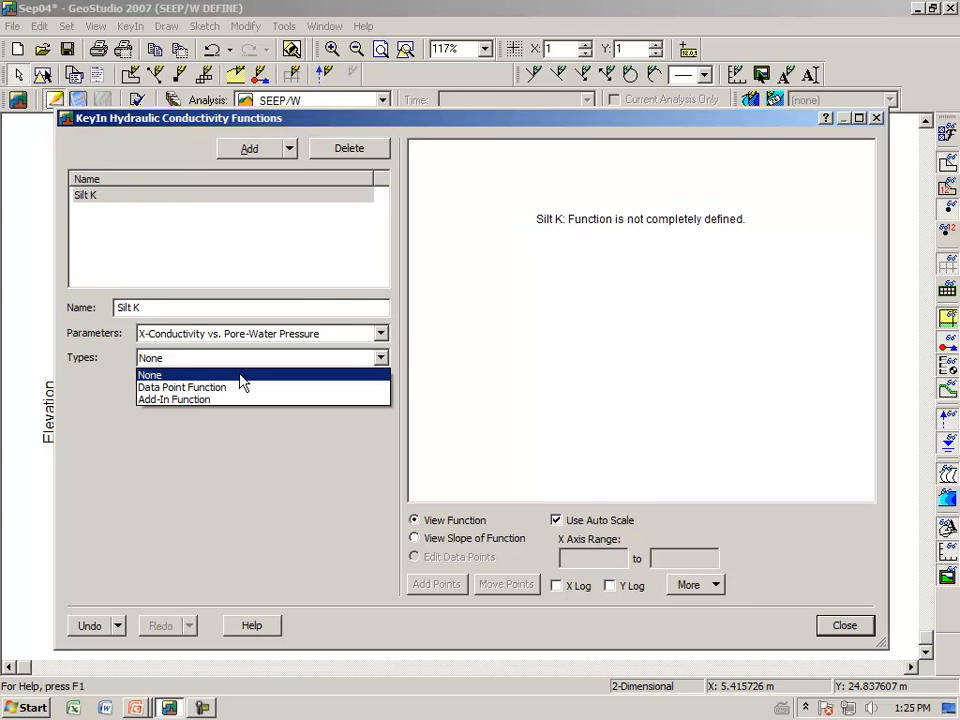
left_click(182, 387)
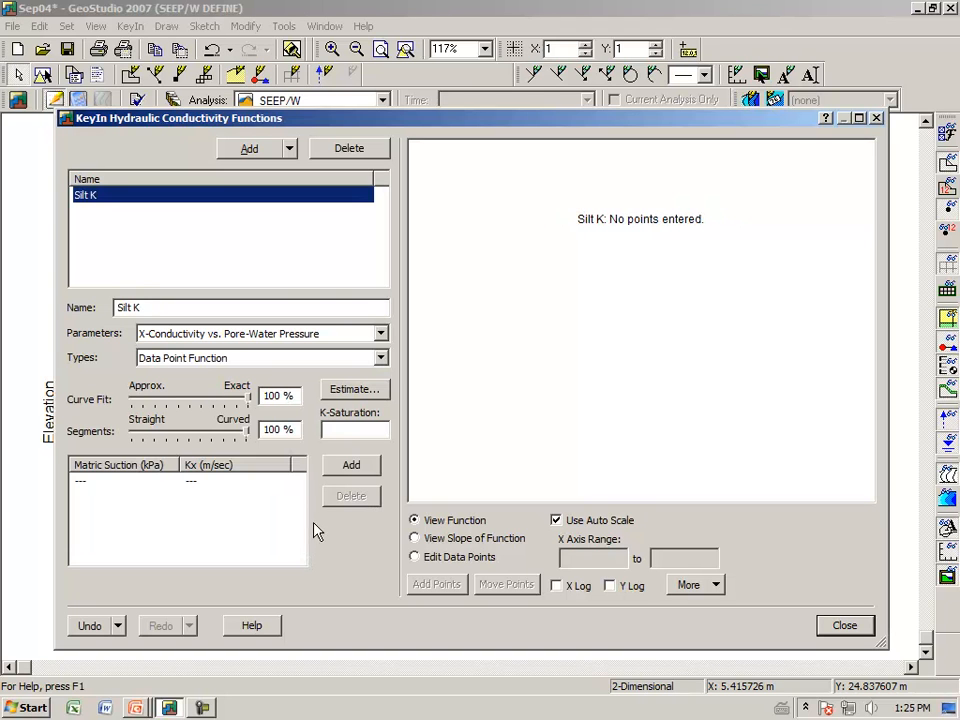
- Open the estimate for the Silt K function and choose Silt W/C as its volumetric water content function
left_click(355, 390)
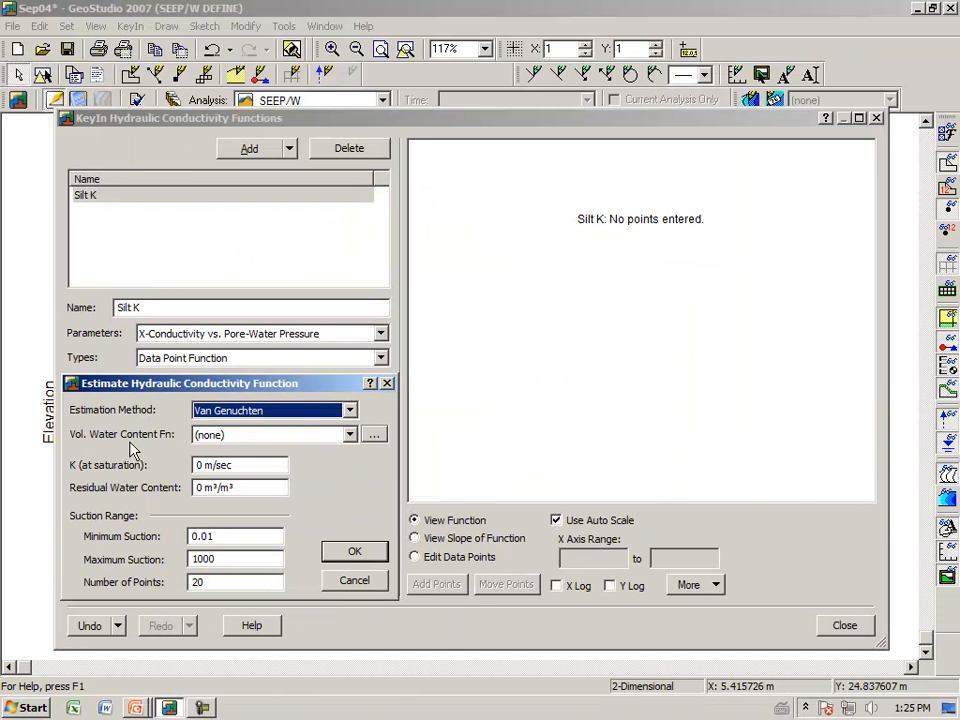
left_click(350, 437)
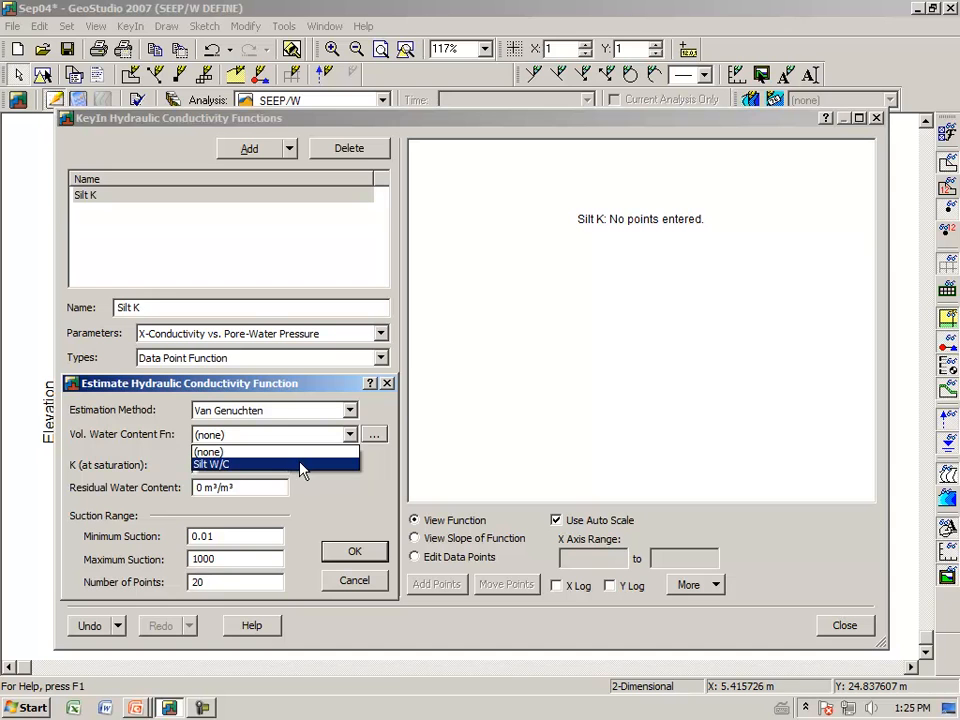
left_click(302, 466)
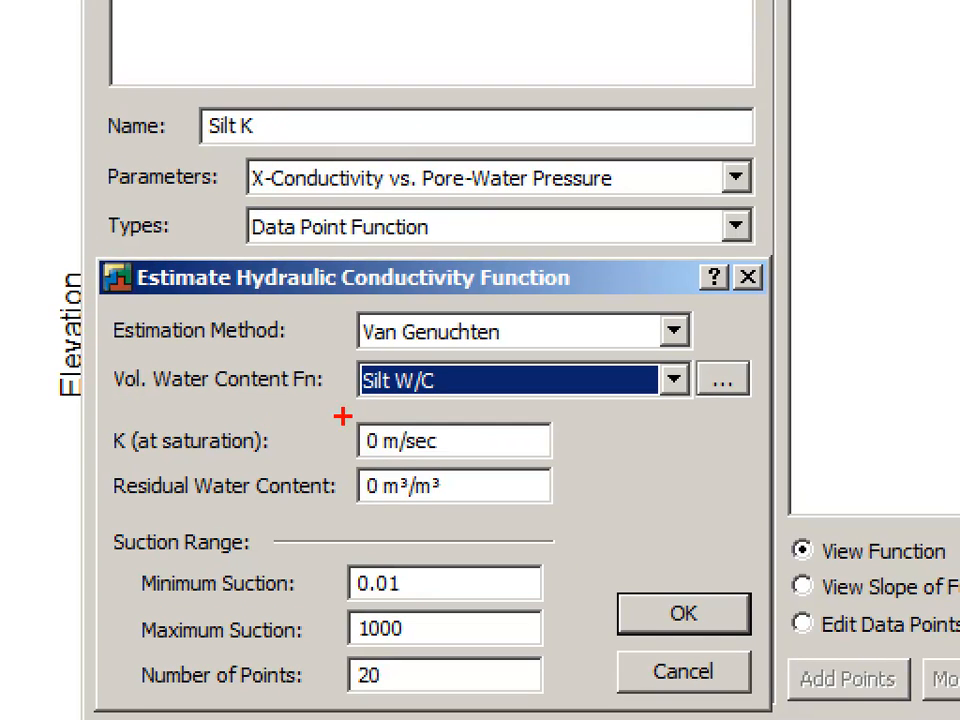
mouse_move(332, 410)
left_mouse_down()
mouse_move(411, 400)
mouse_move(456, 375)
mouse_move(406, 352)
mouse_move(369, 355)
mouse_move(340, 372)
mouse_move(336, 415)
left_mouse_up()
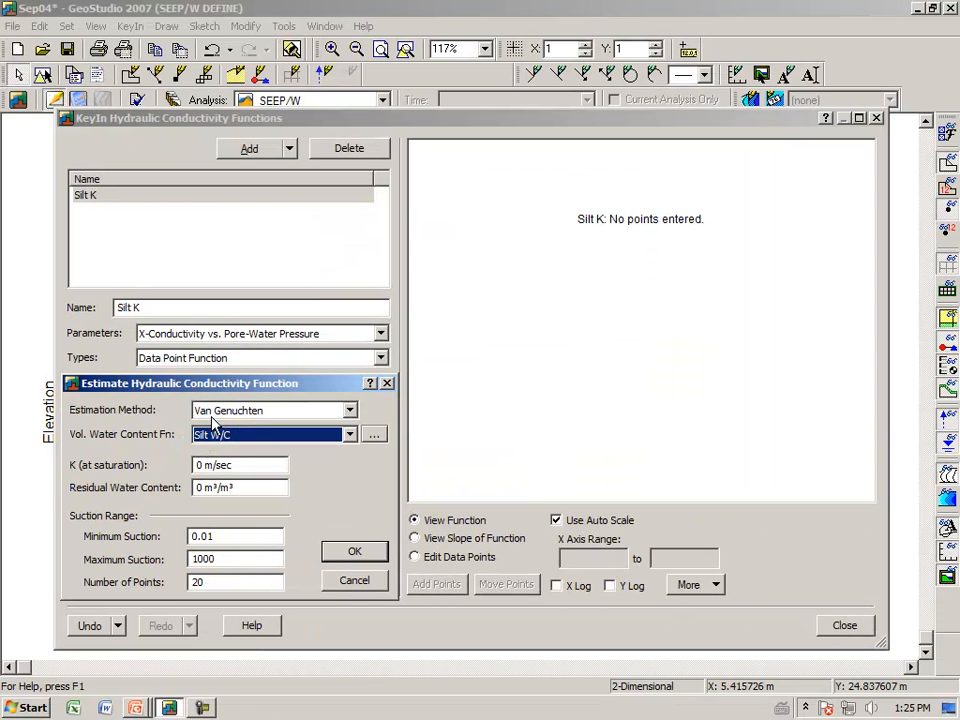
left_click(472, 450)
- Set the saturated conductivity to 1e-5 m/sec and the residual water content to 0.05 m³/m³
left_click_drag(249, 470, 185, 474)
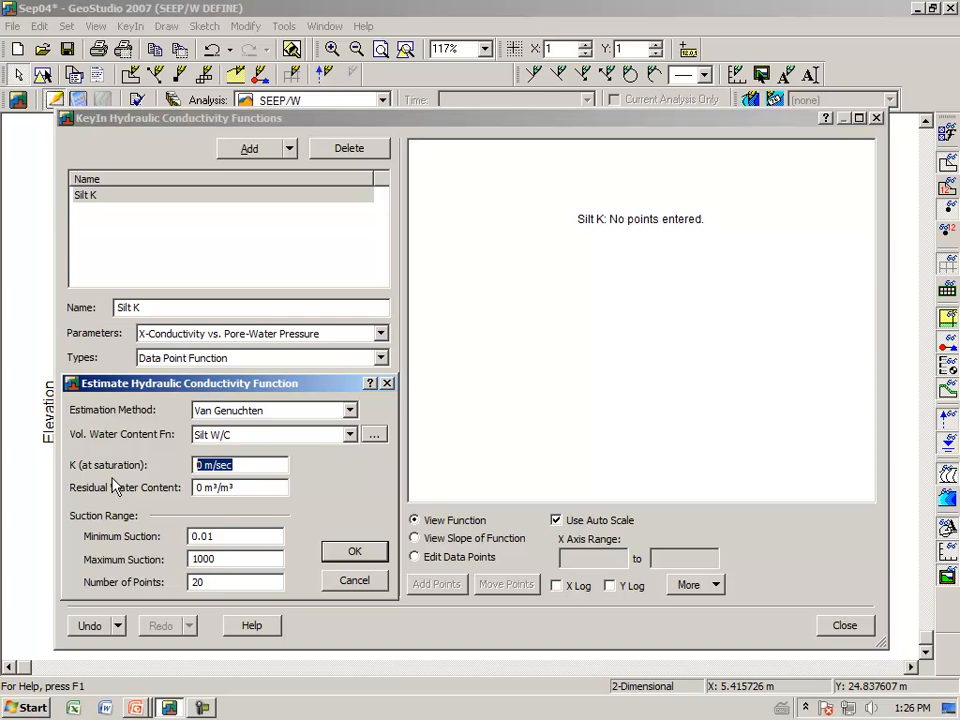
type("1e-5")
key("Tab")
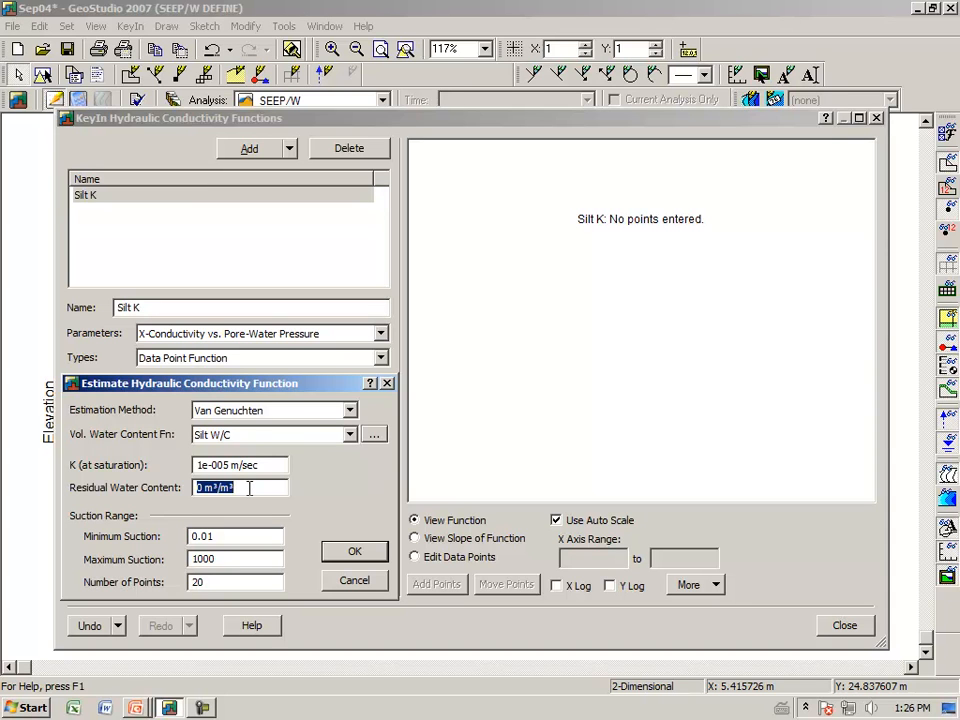
type("0.05")
key("Tab")
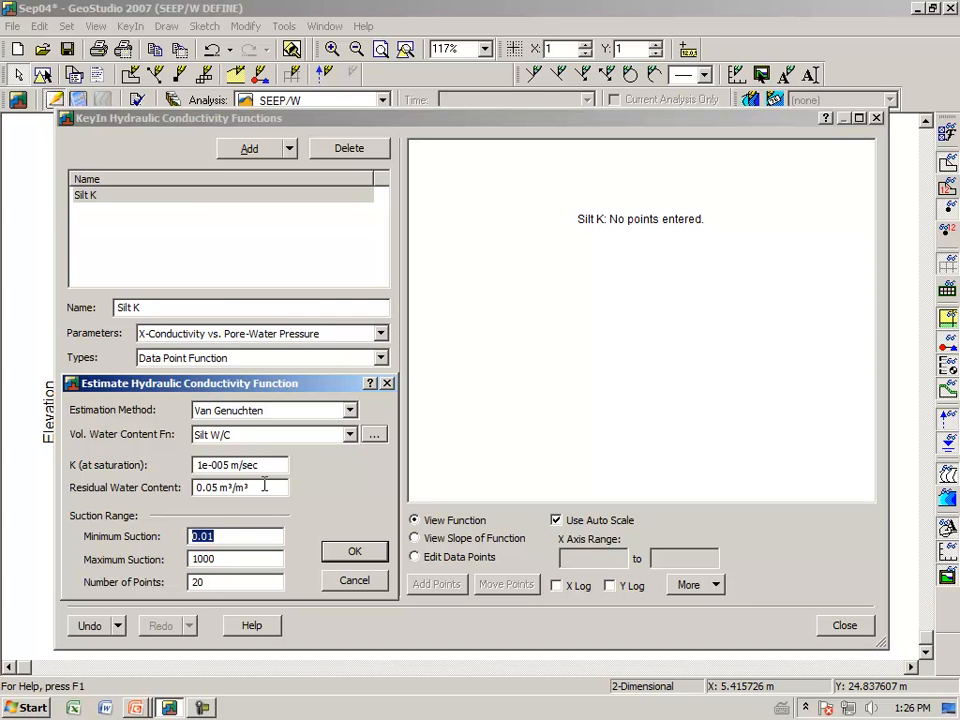
- Generate the estimated Silt K curve, examine it in the data point editing view, and close the function window
left_click(362, 558)
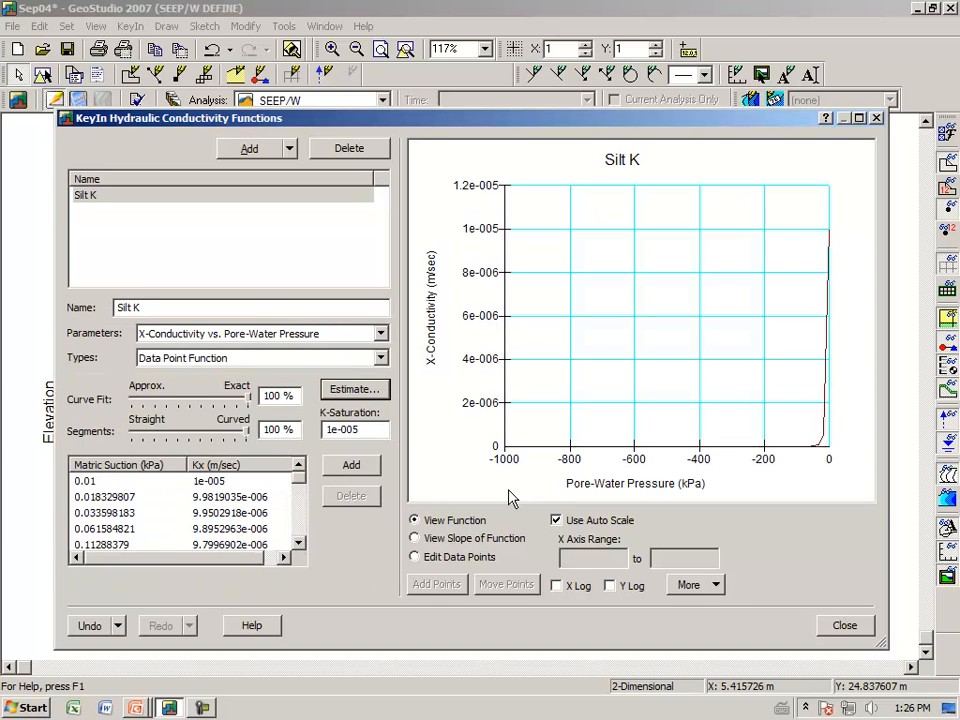
left_click(415, 557)
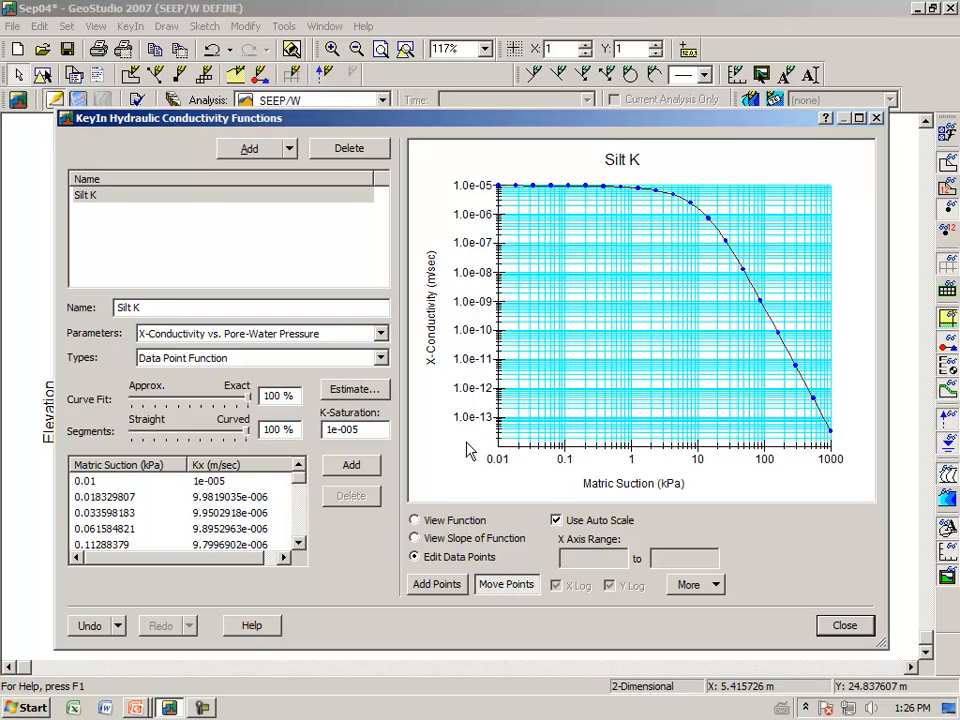
left_click(840, 627)
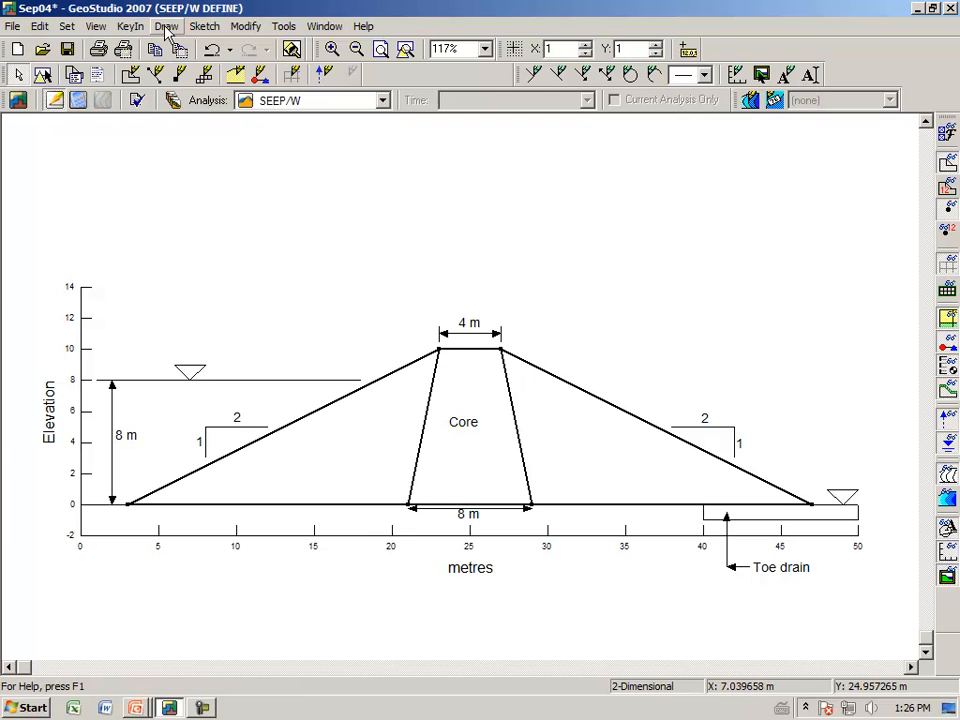
- Add a new material and name it Dam silt
left_click(130, 27)
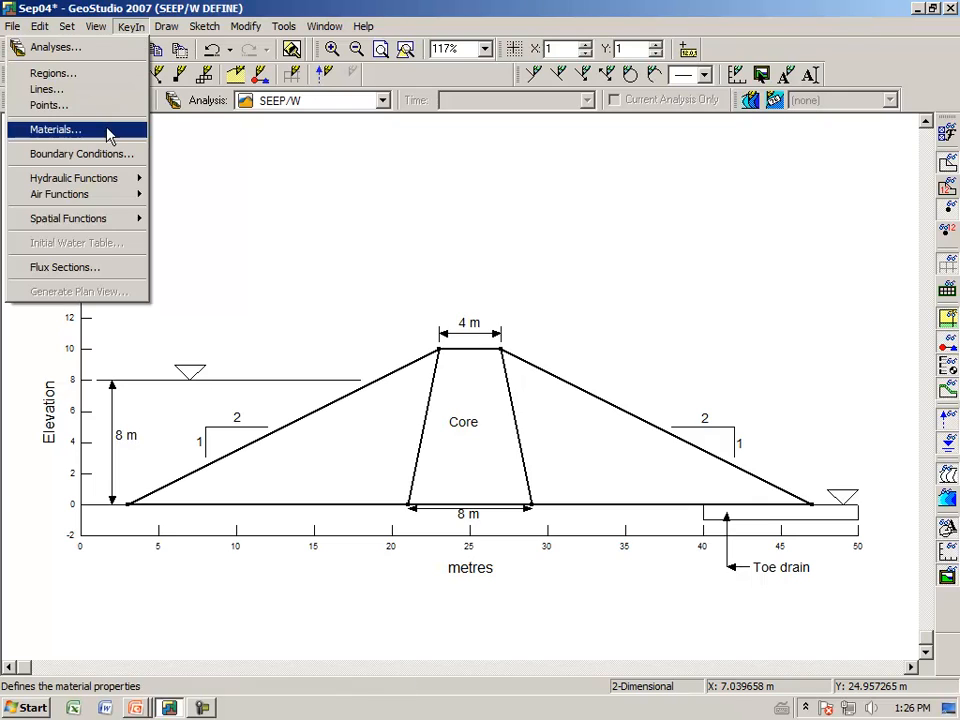
left_click(111, 131)
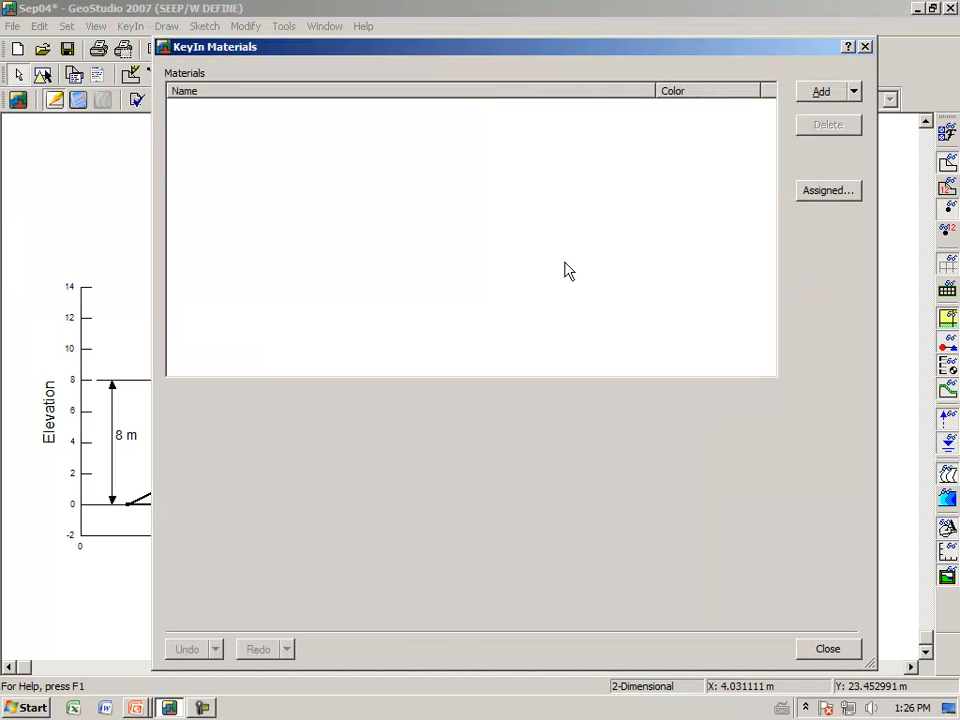
left_click(821, 92)
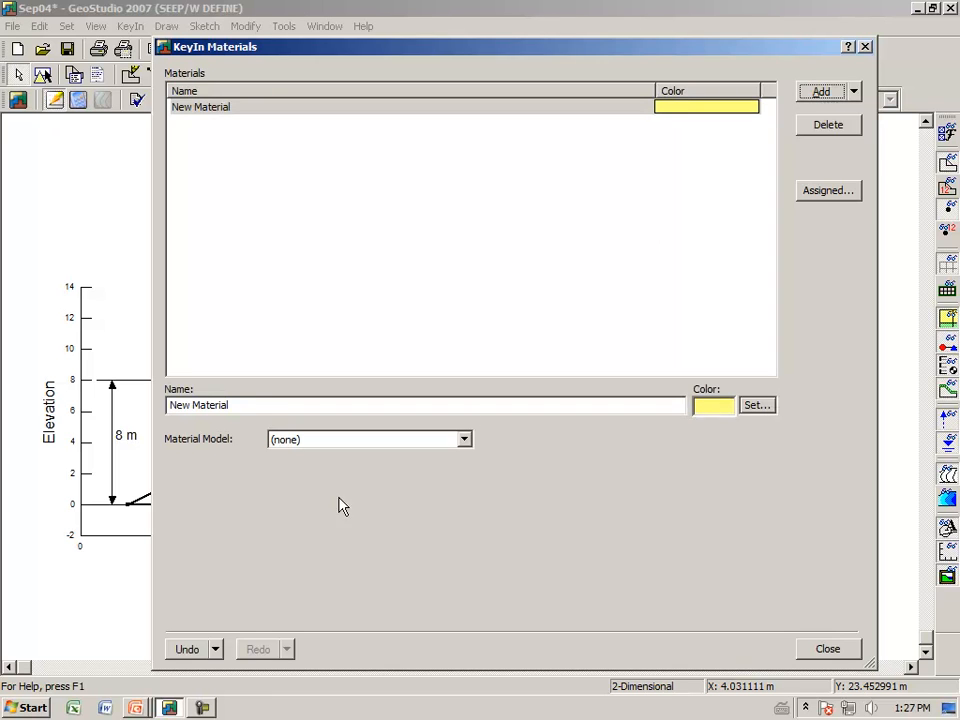
left_click(243, 408)
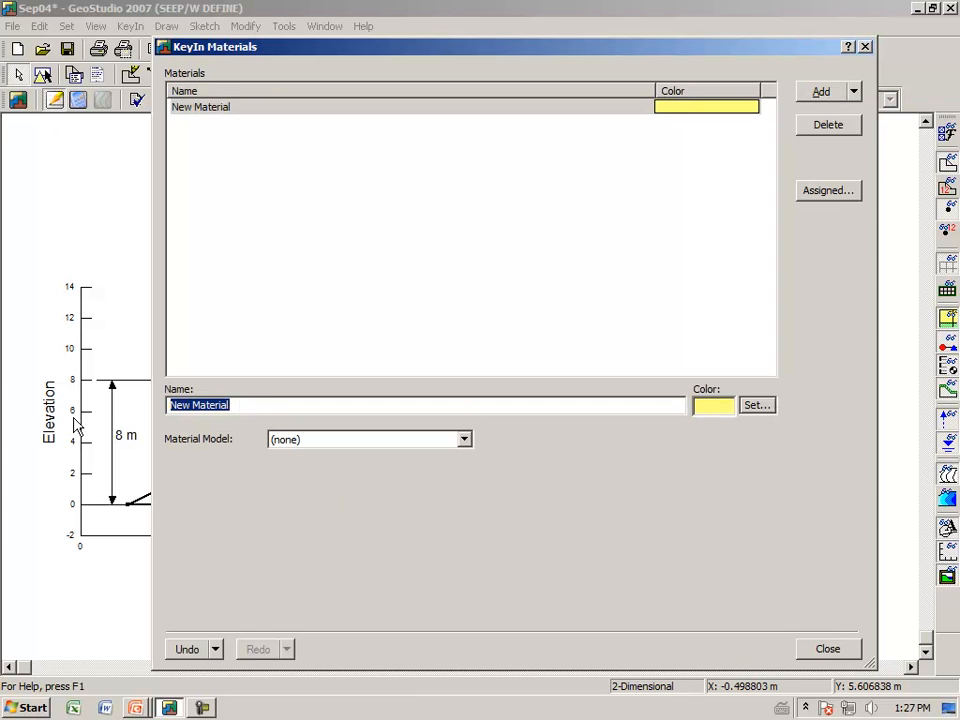
type("Dam ")
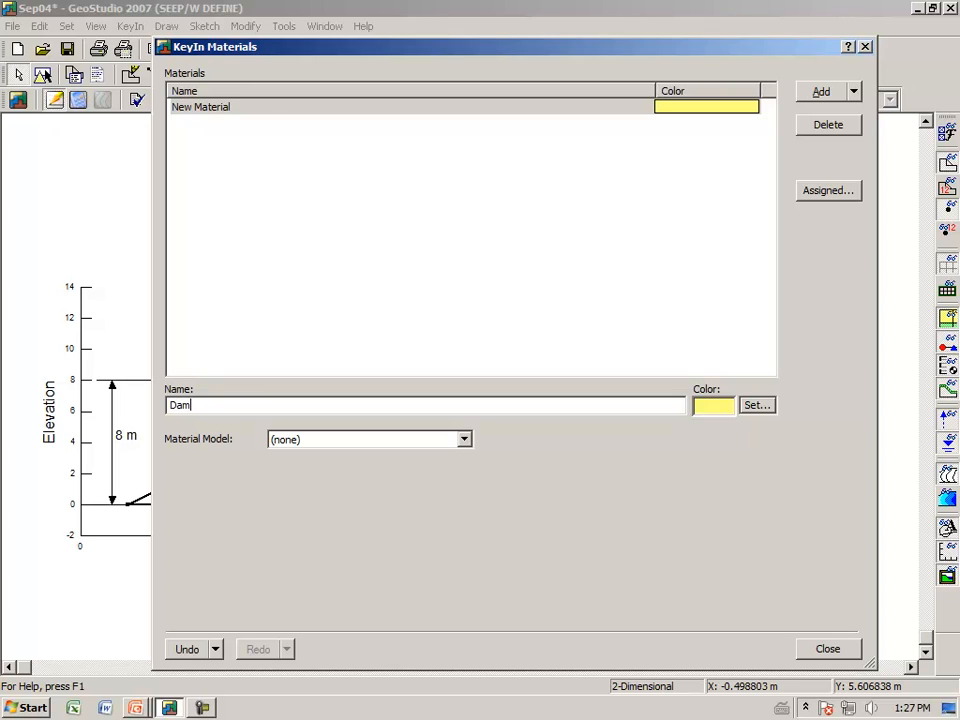
type("sily")
key("BackSpace")
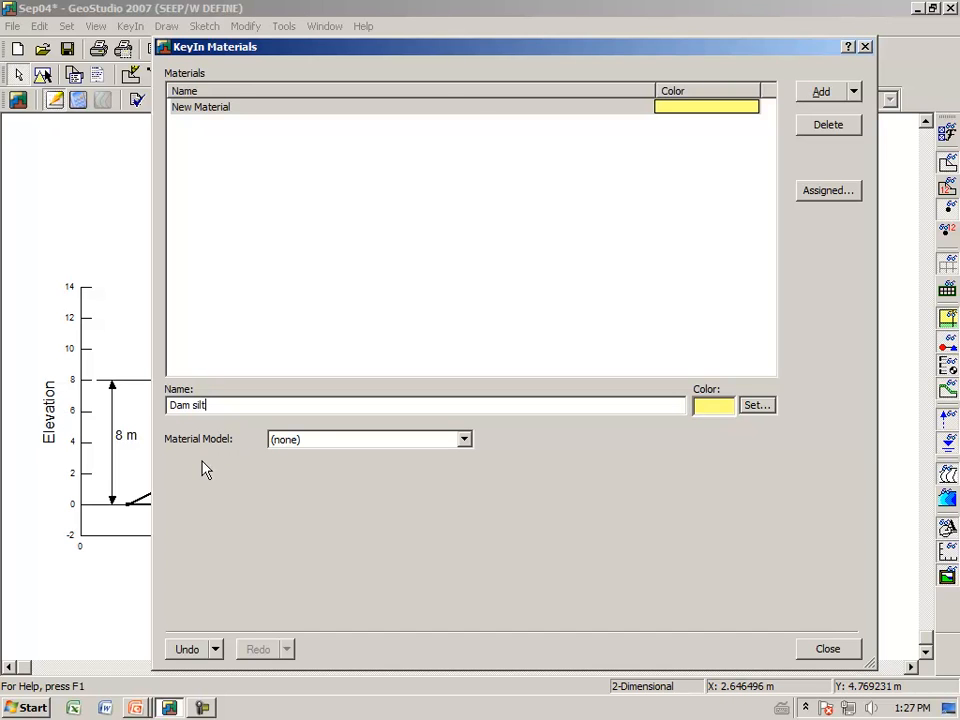
- Give Dam silt the Saturated / Unsaturated model with Silt K as conductivity function and Silt W/C as water content function
left_click(465, 441)
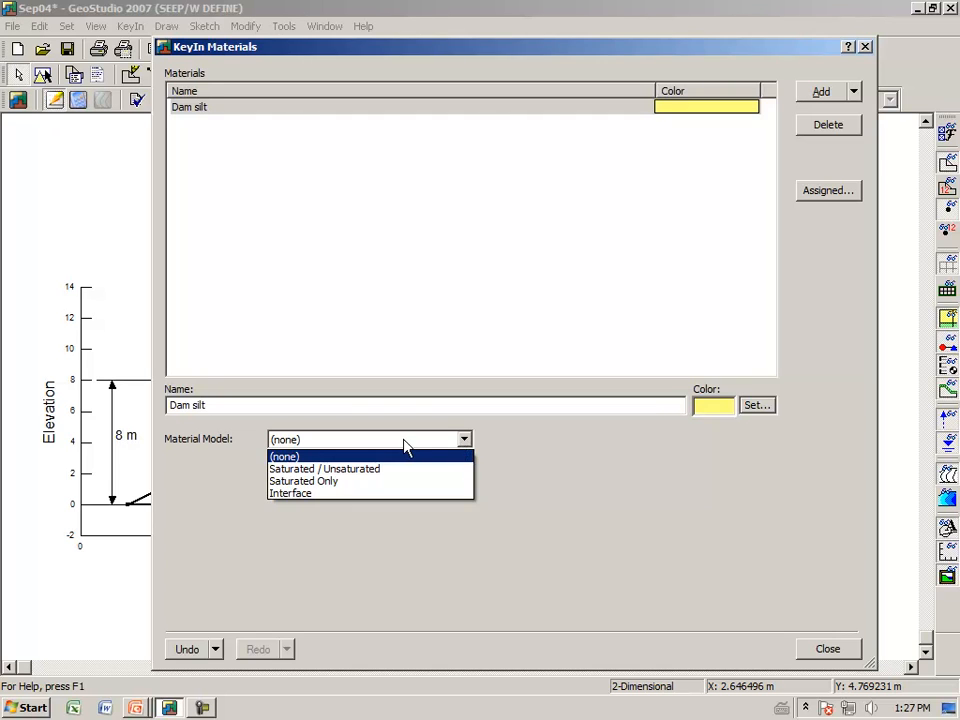
left_click(369, 477)
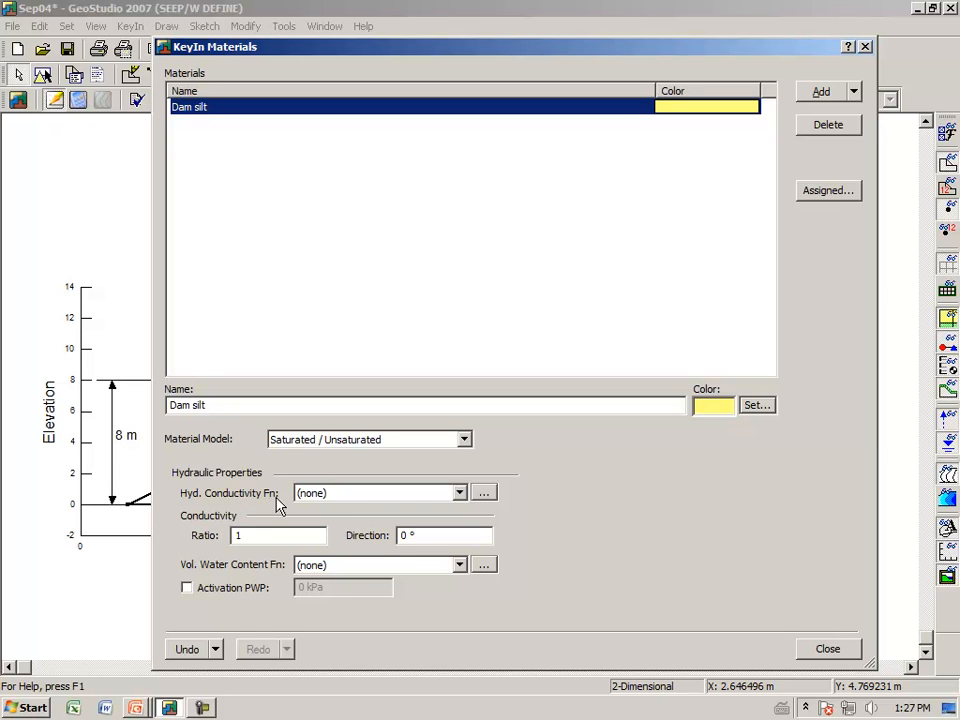
left_click(460, 494)
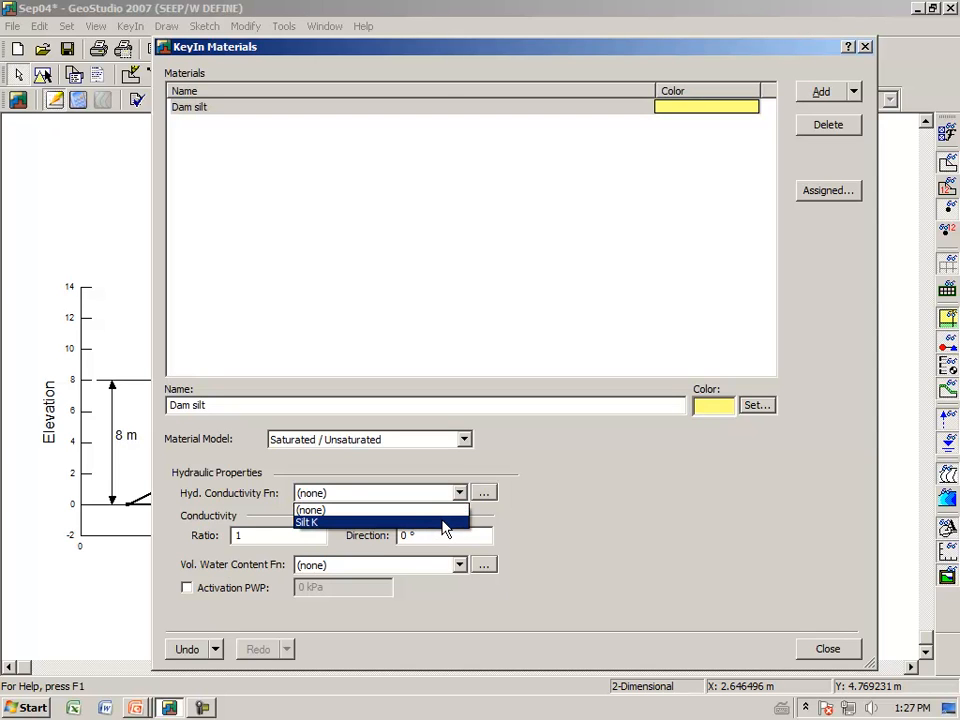
left_click(446, 526)
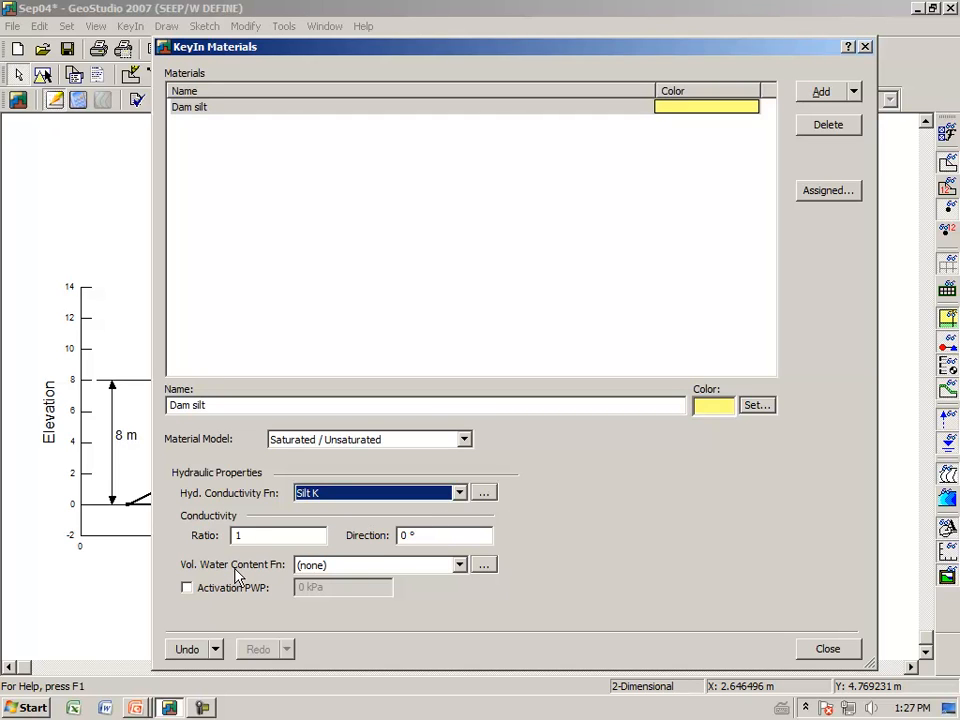
left_click(460, 566)
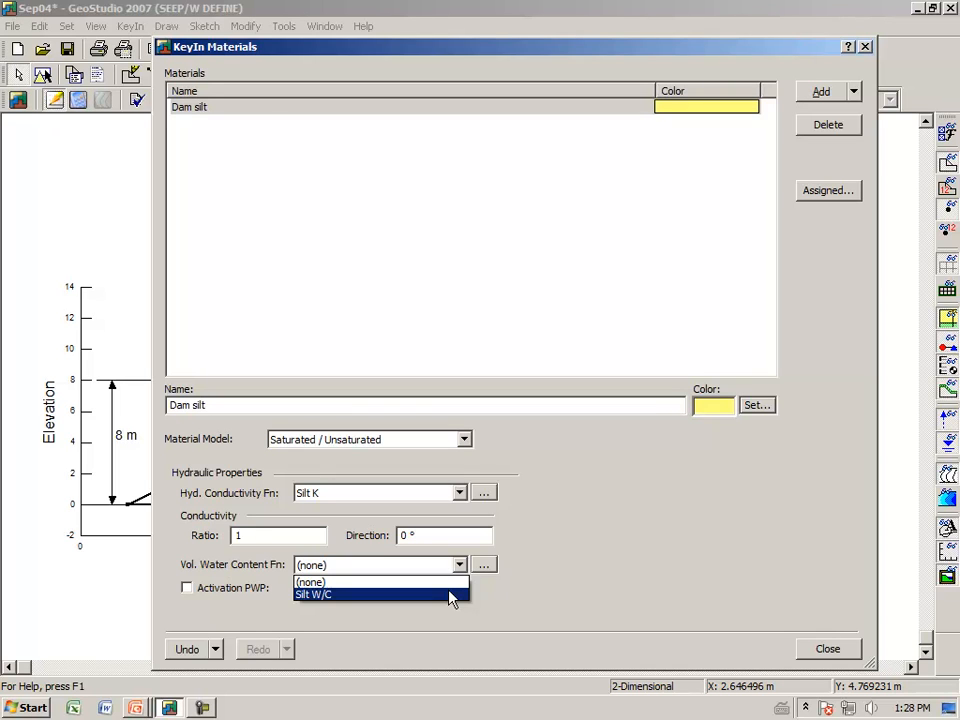
left_click(451, 596)
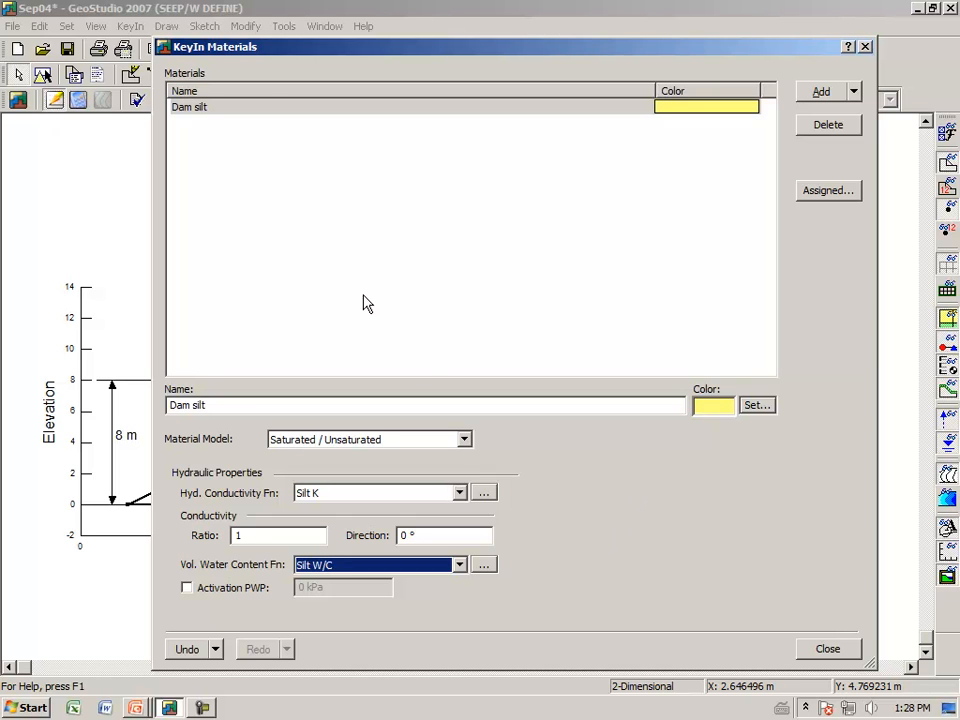
left_click(828, 649)
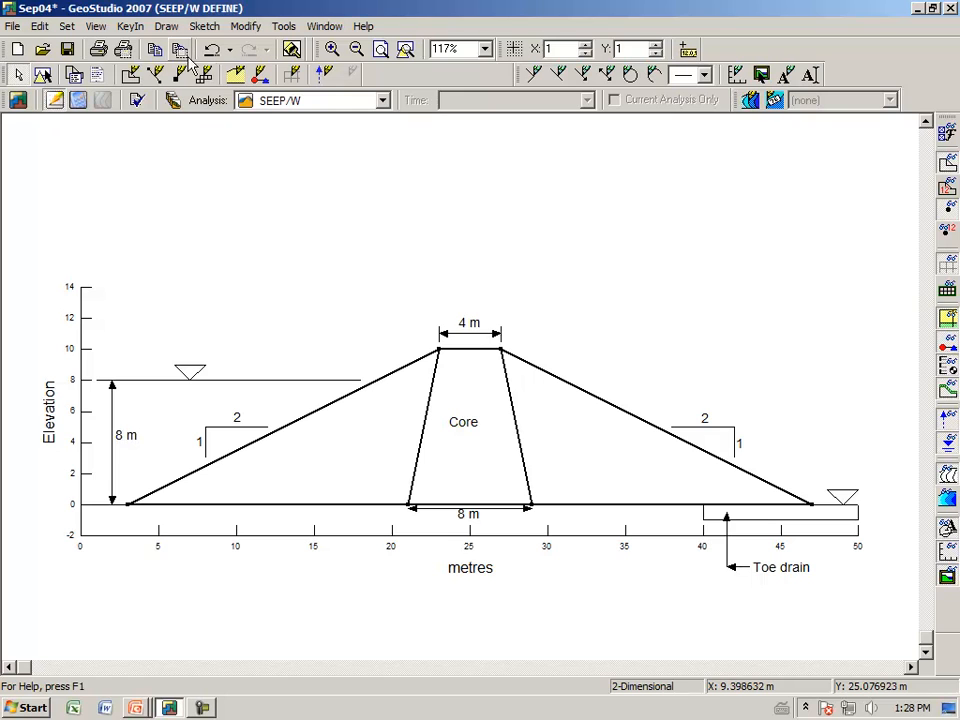
- Assign the Dam silt material to the upstream shell, core and downstream shell regions of the dam
left_click(166, 27)
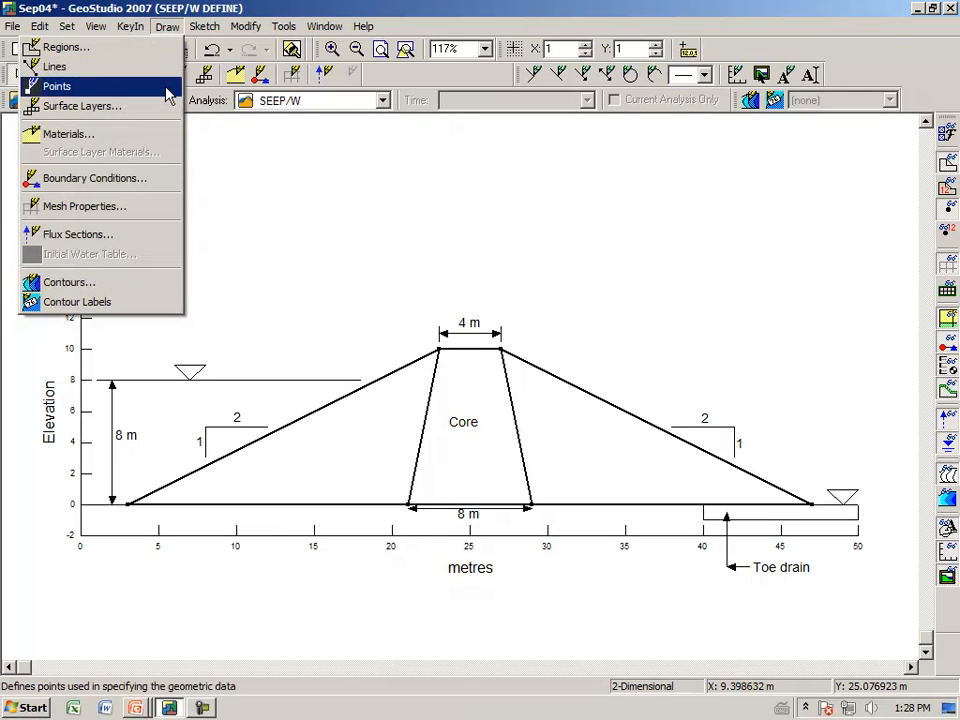
left_click(163, 134)
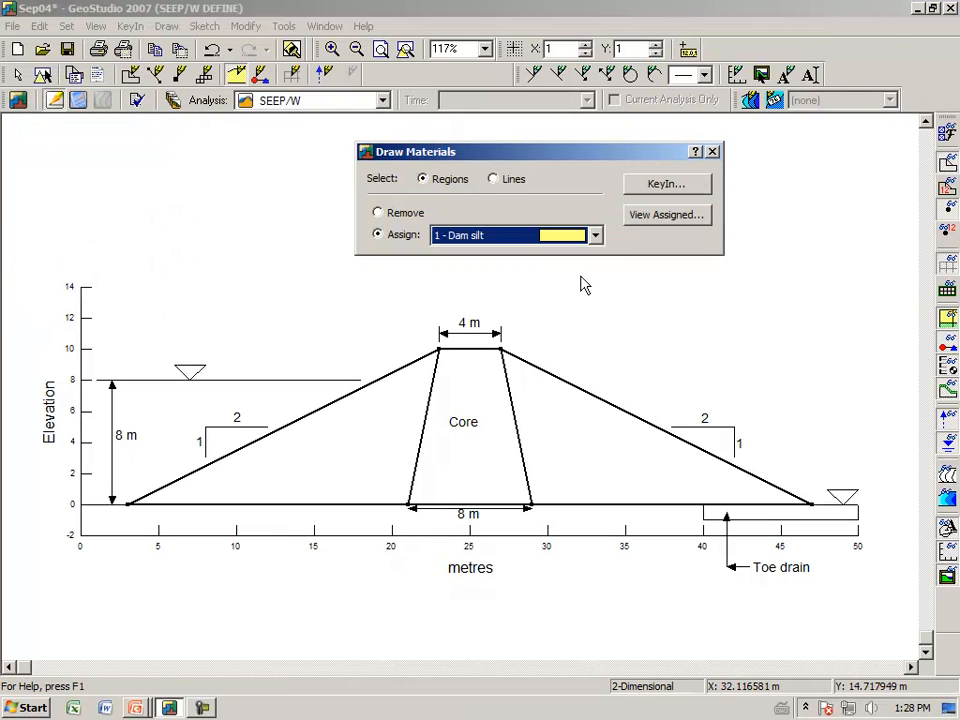
left_click(595, 236)
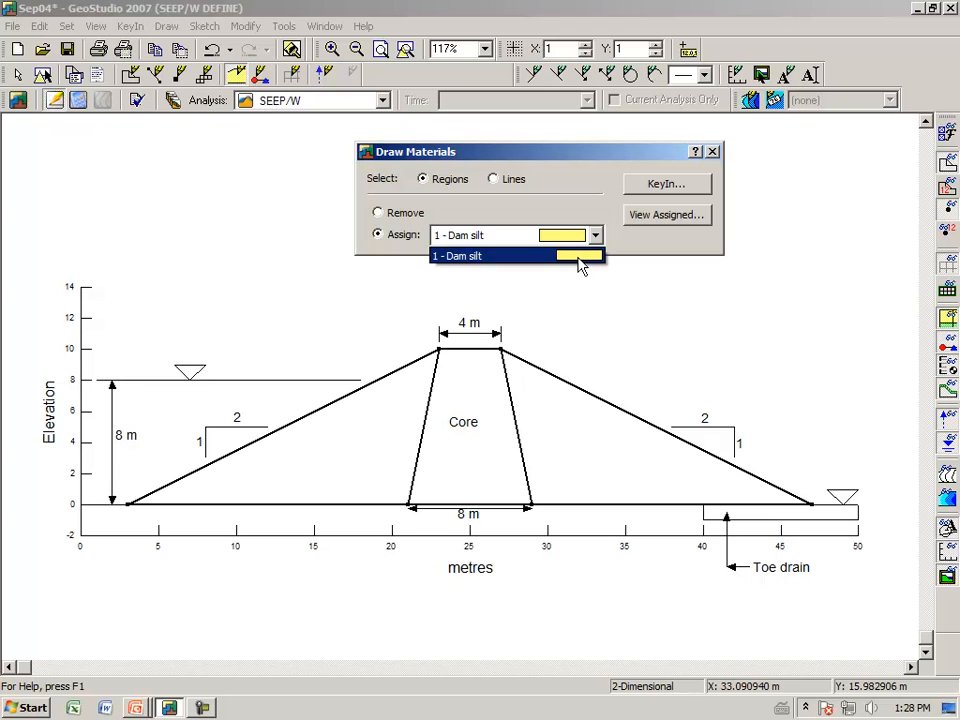
left_click(580, 258)
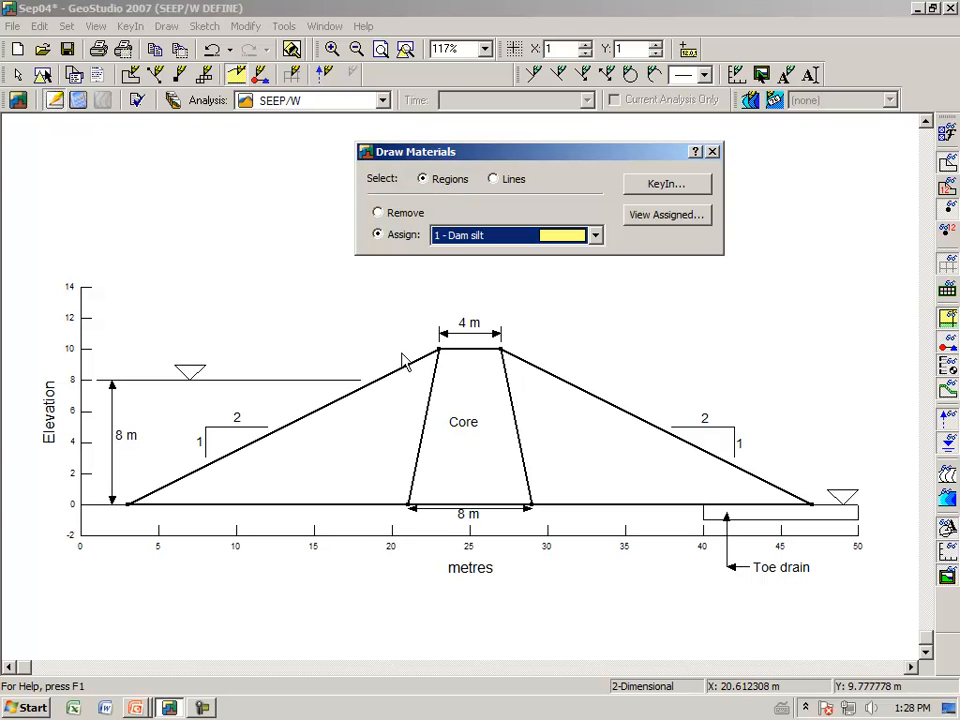
left_click(390, 423)
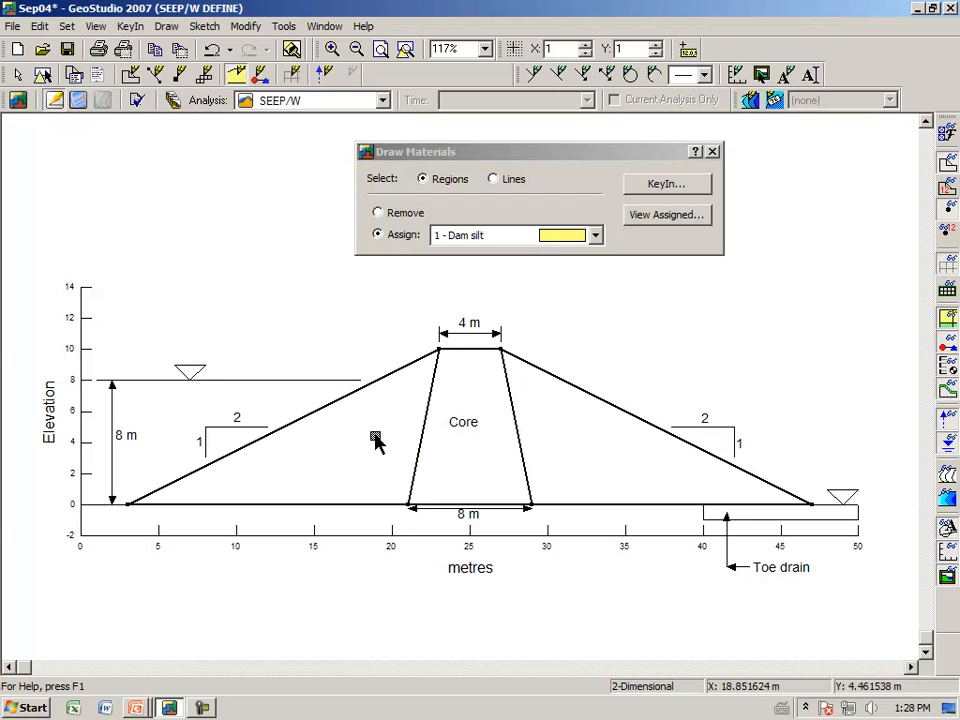
left_click(470, 470)
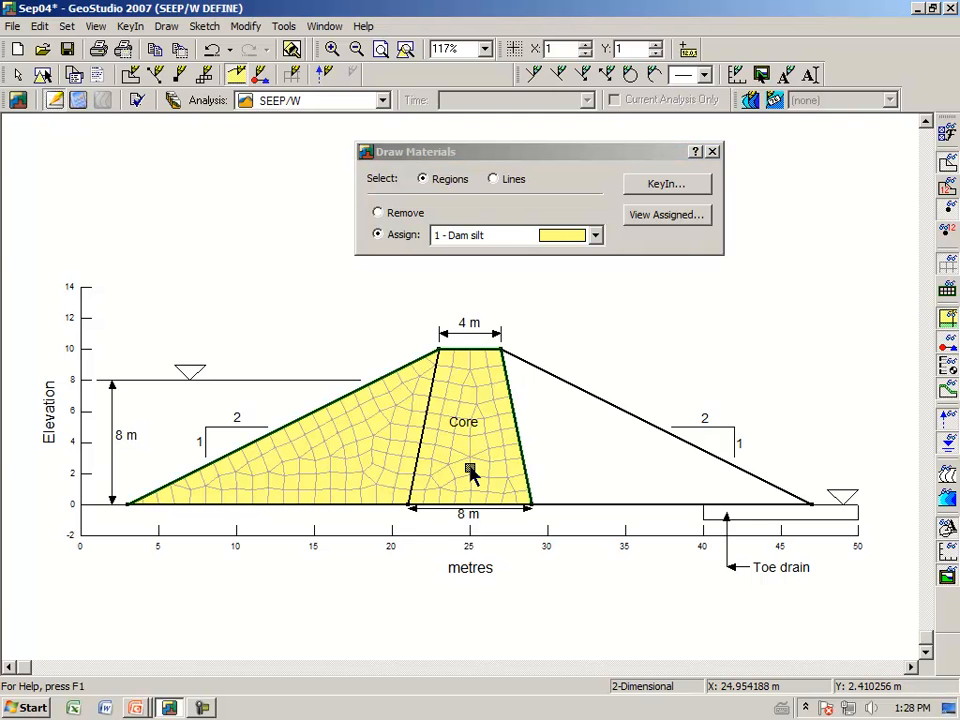
left_click(578, 450)
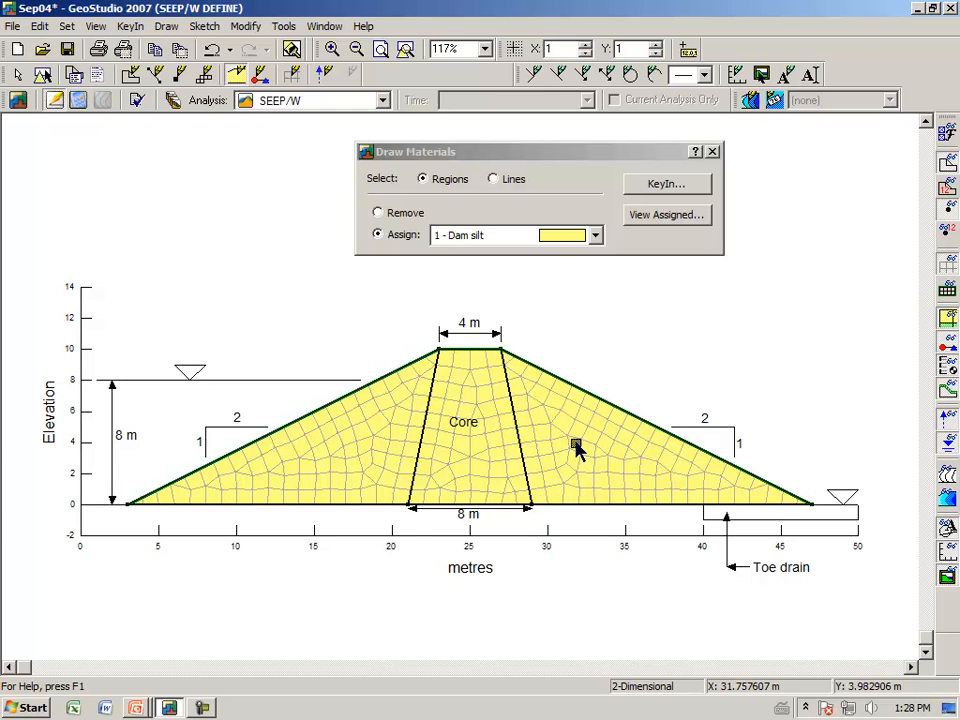
left_click(712, 152)
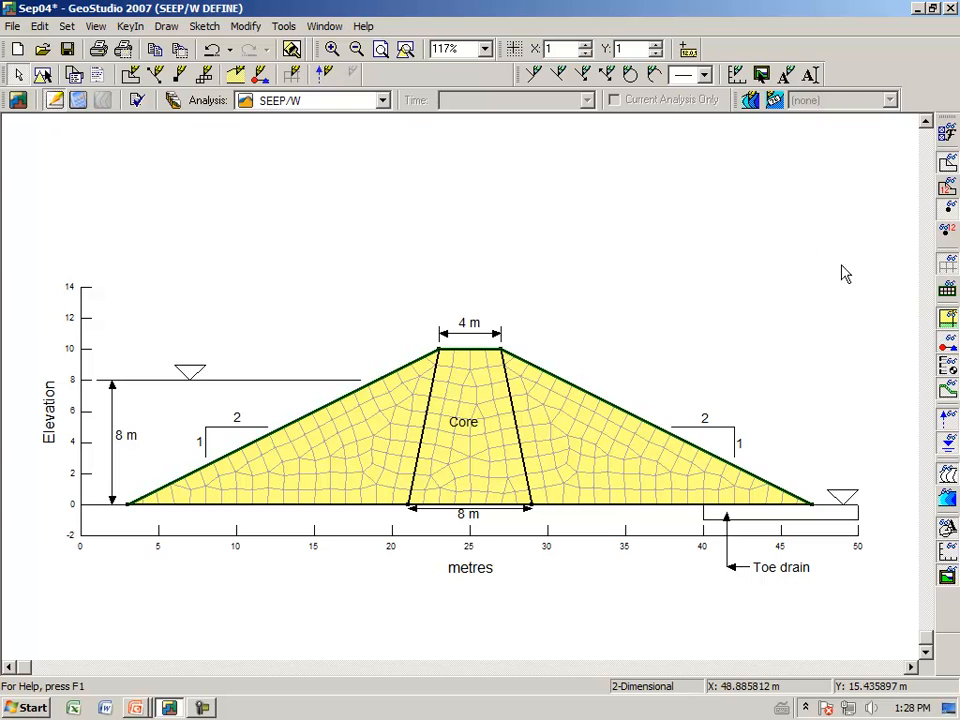
- Hide the finite element mesh and the ground surface line in the drawing
left_click(949, 268)
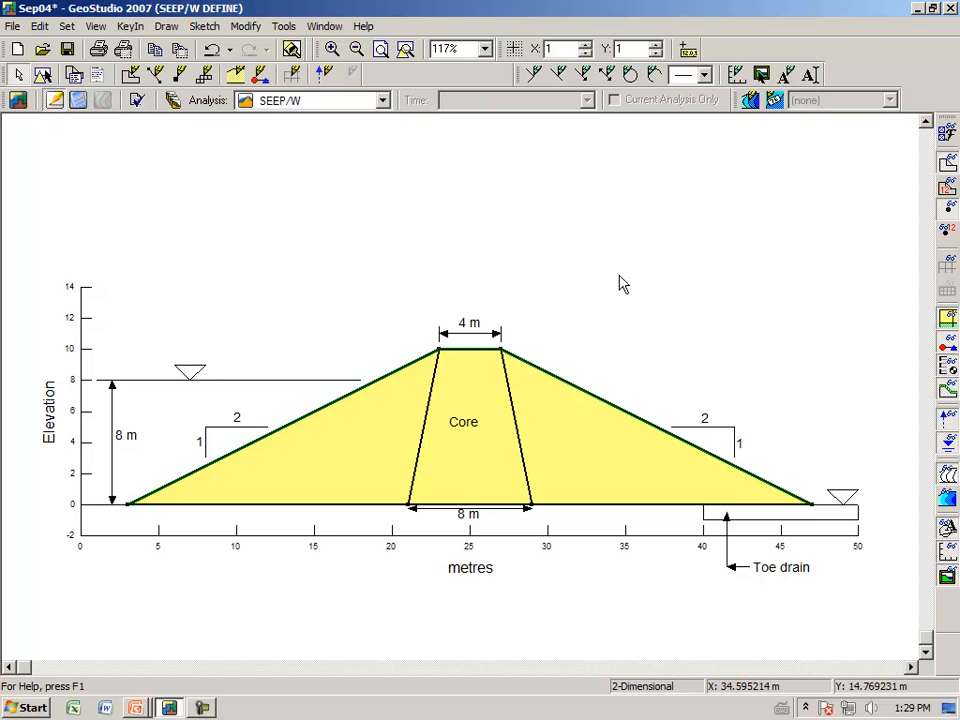
left_click(947, 135)
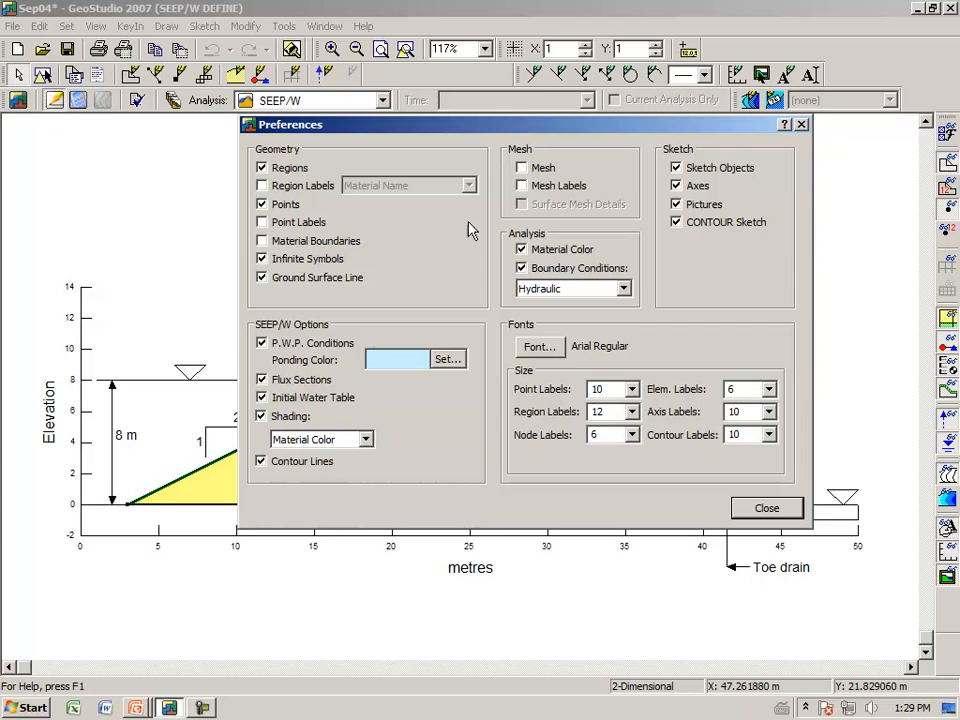
left_click(262, 277)
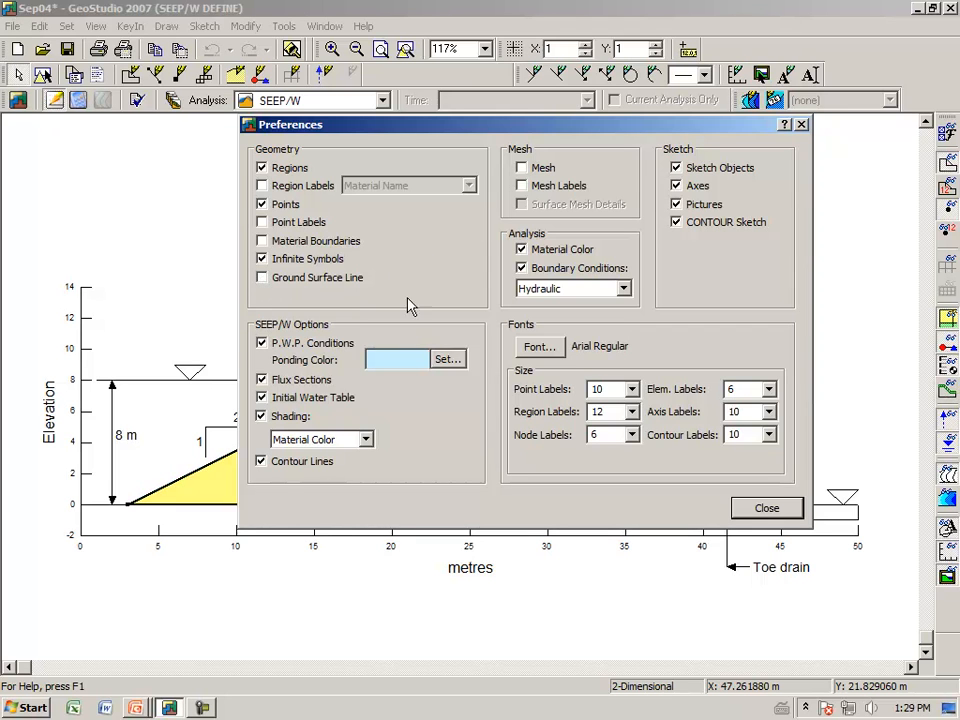
left_click(780, 509)
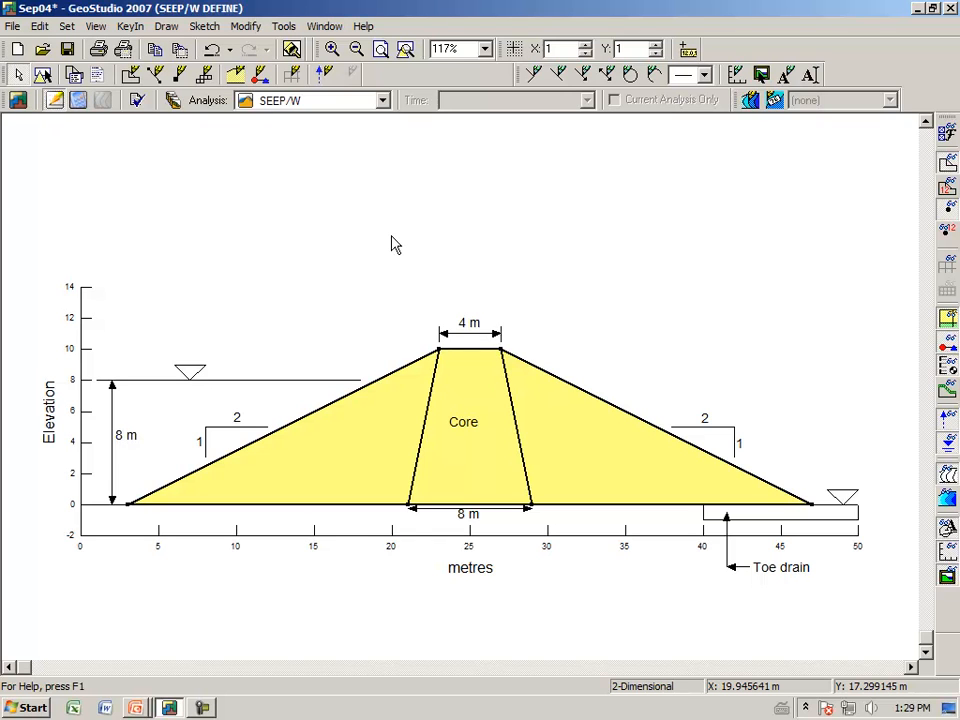
key("ctrl+2")
left_click_drag(110, 455, 108, 452)
left_click_drag(238, 294, 266, 426)
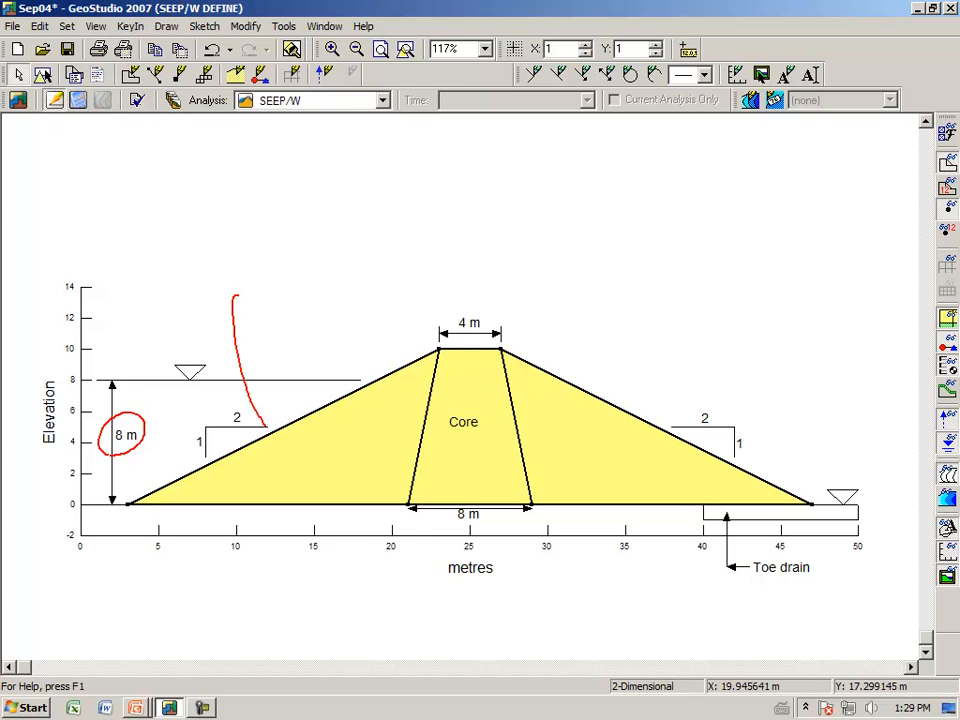
mouse_move(241, 224)
left_mouse_down()
mouse_move(253, 273)
mouse_move(258, 236)
left_mouse_up()
left_click_drag(264, 229, 277, 217)
left_click_drag(308, 171, 302, 176)
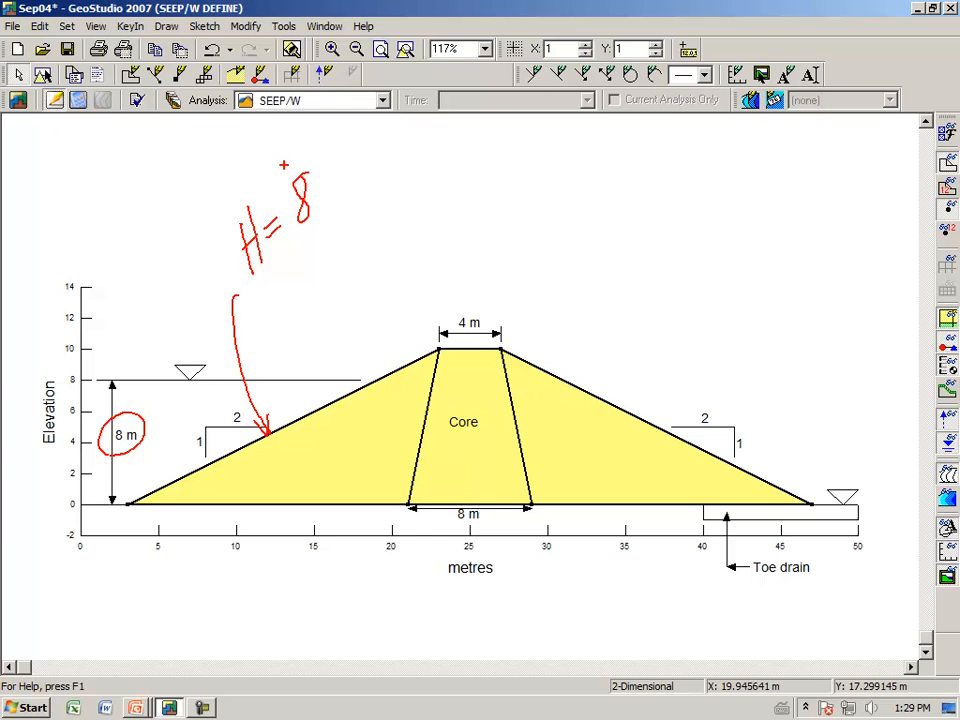
key("Escape")
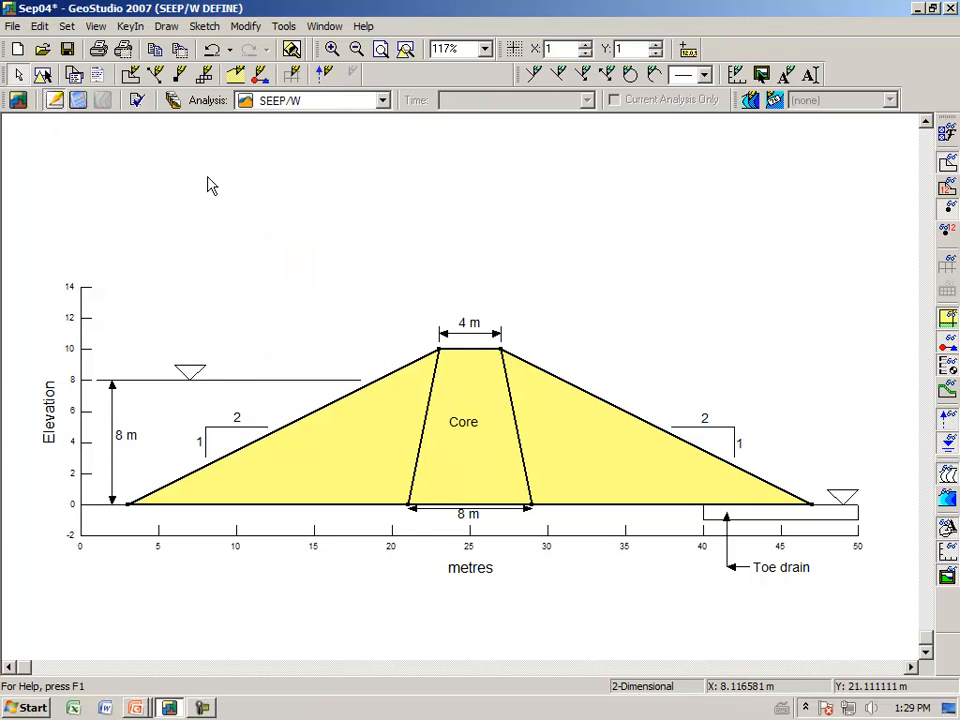
- Add a new hydraulic boundary condition and name it Upstream face
left_click(131, 27)
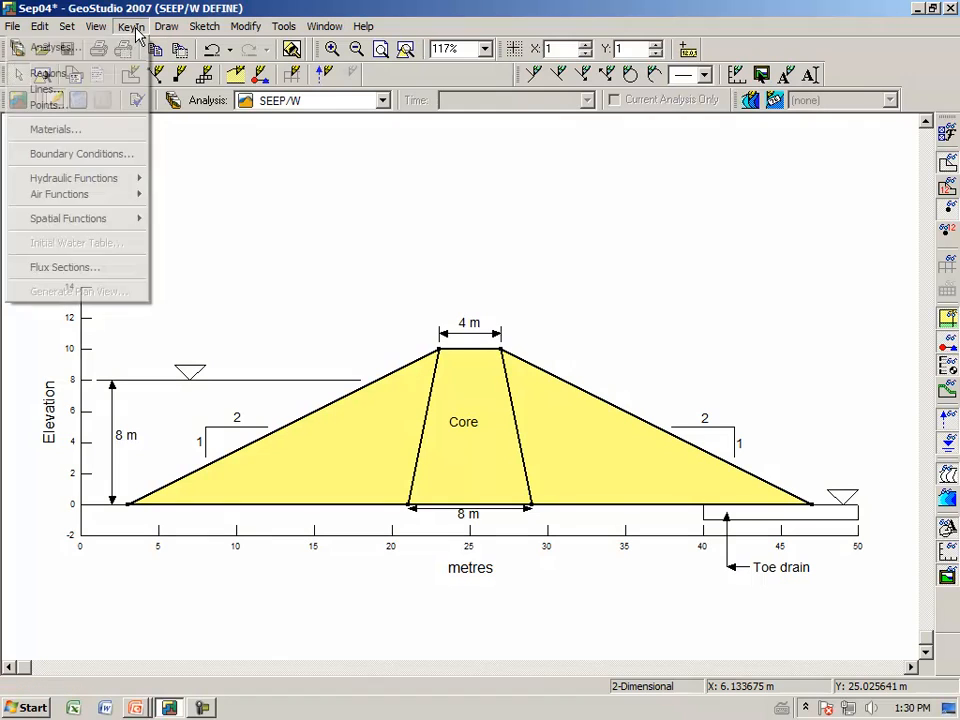
left_click(115, 153)
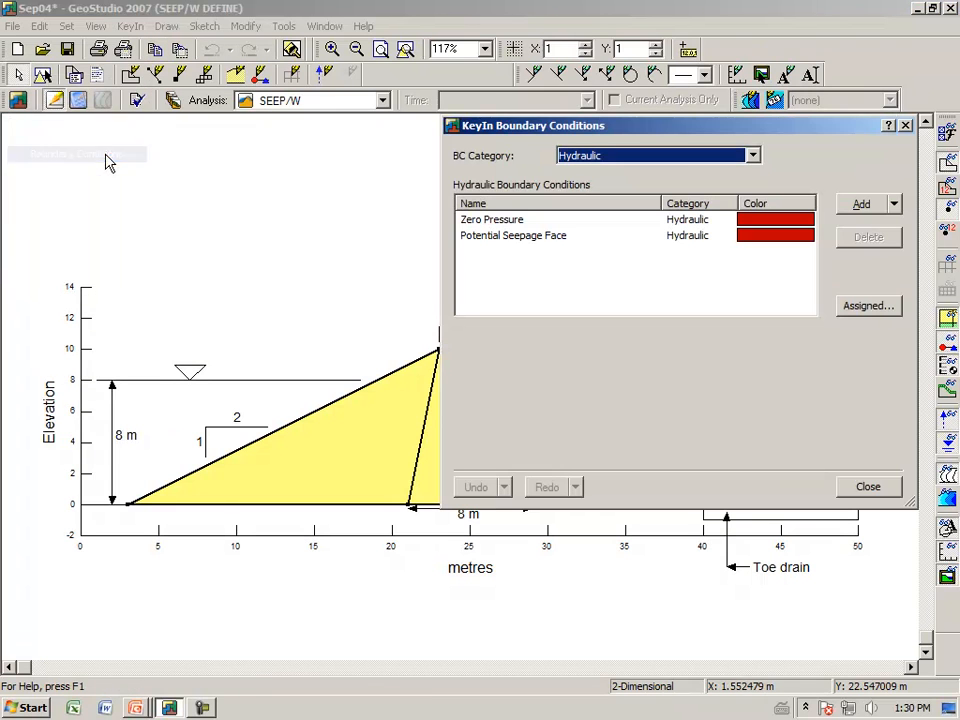
left_click_drag(688, 131, 558, 147)
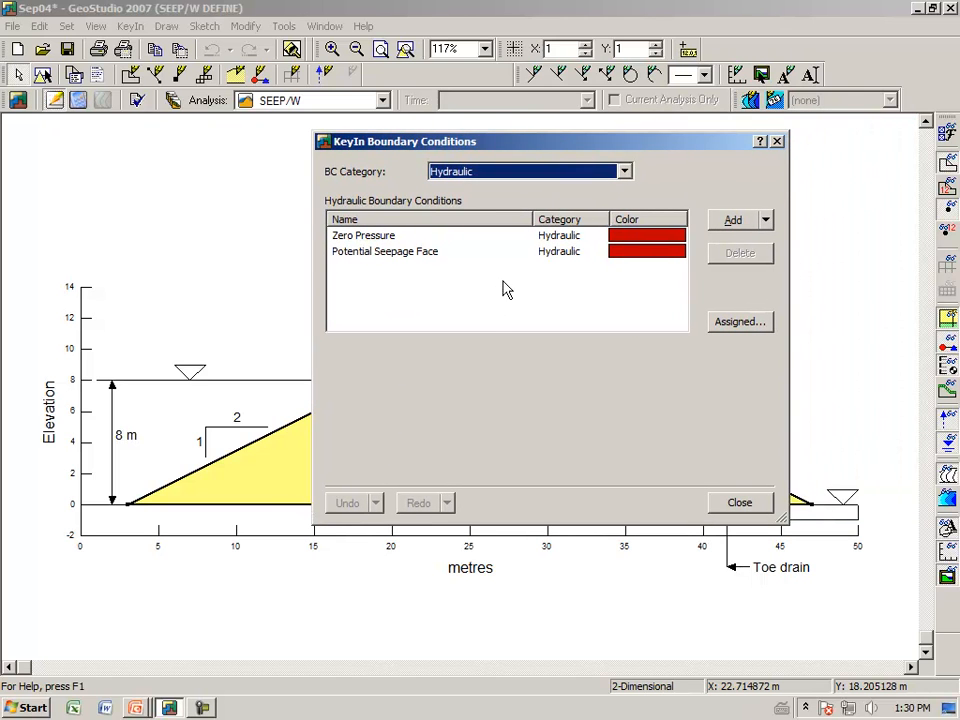
left_click(732, 224)
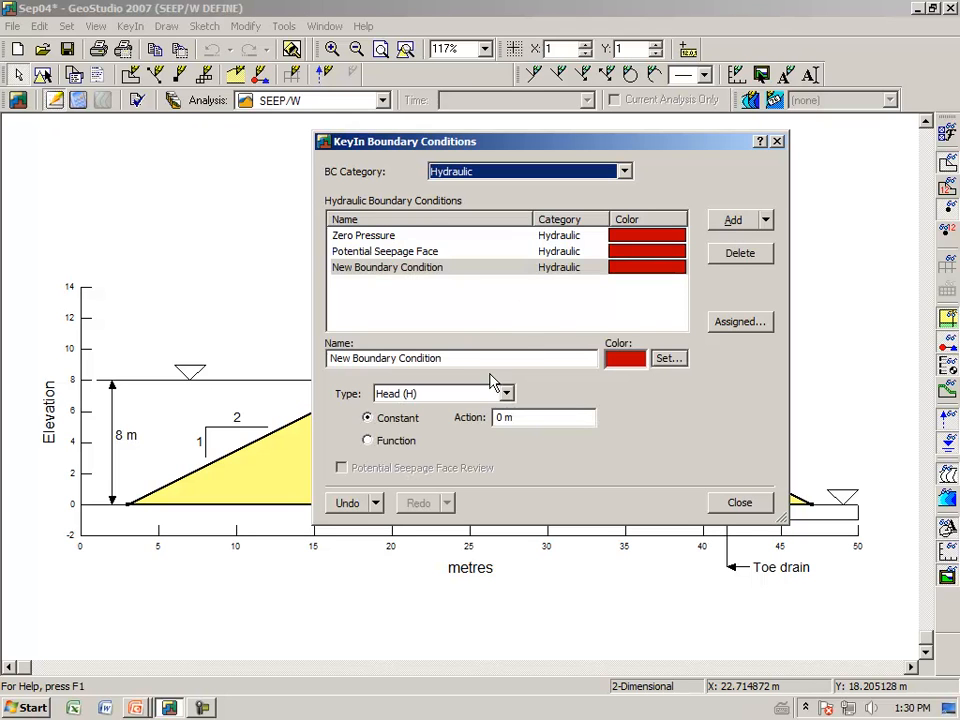
left_click_drag(467, 360, 308, 360)
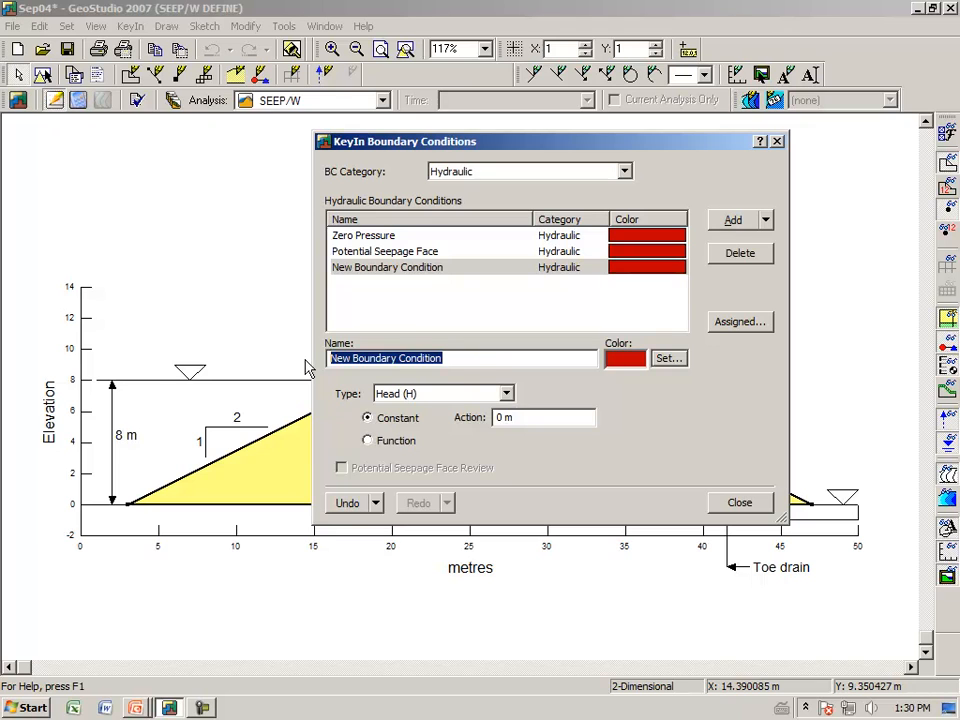
type("Up")
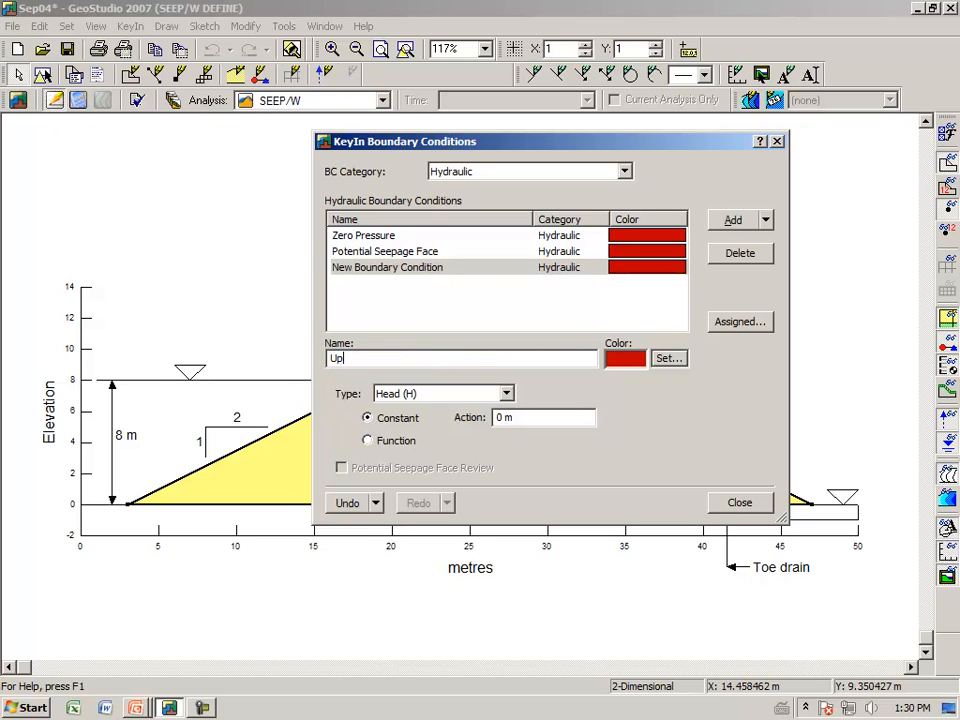
type("stream face")
- Define the Upstream face condition as a constant Head (H) of 8 m
left_click(507, 395)
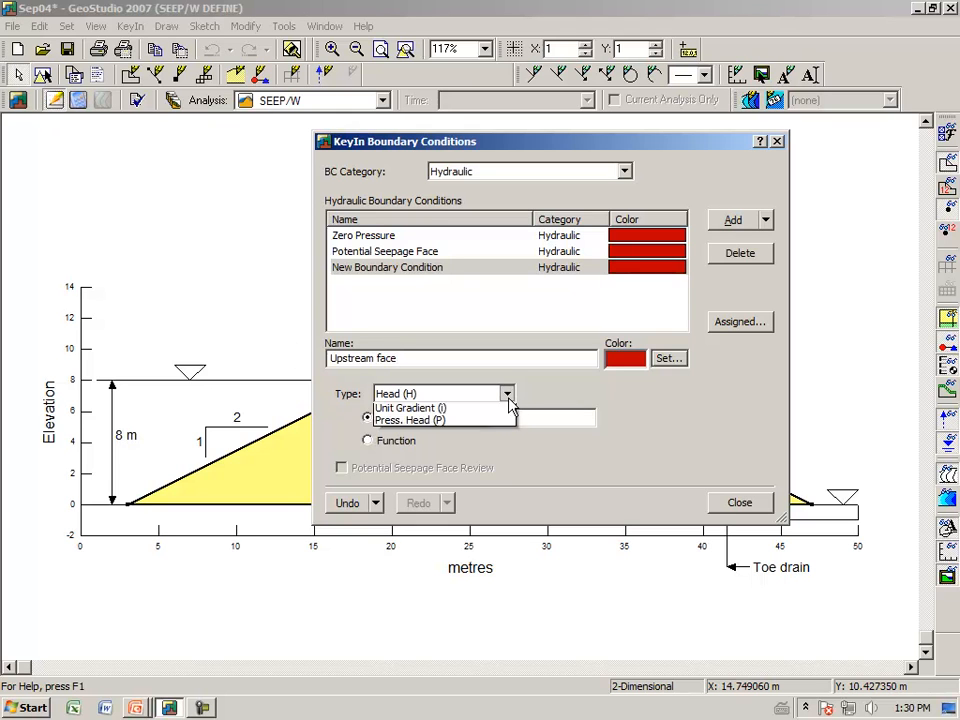
left_click(431, 412)
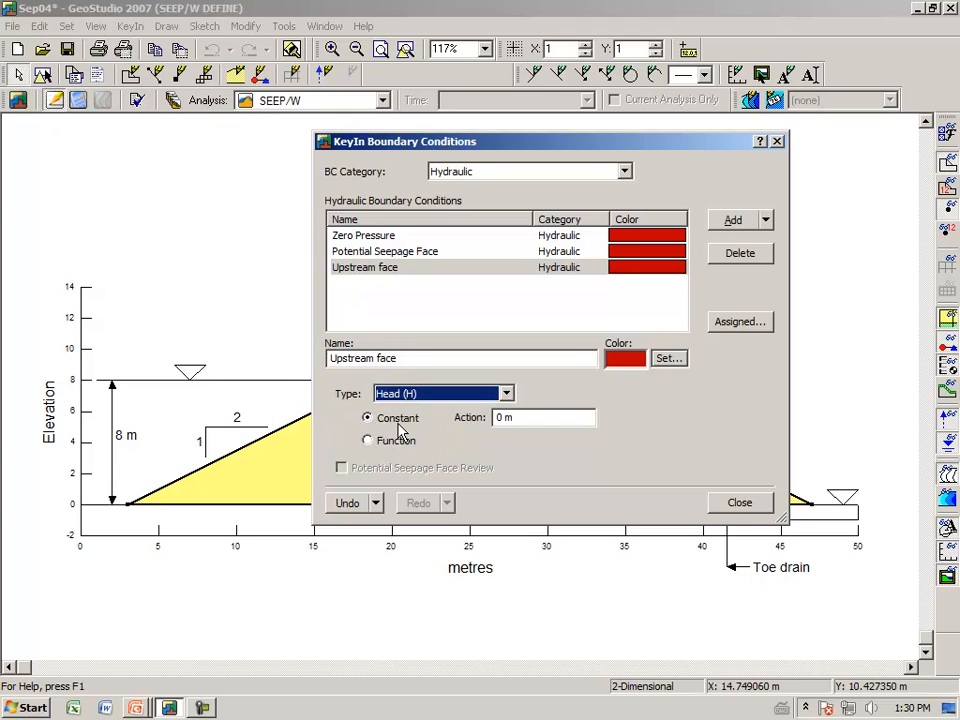
left_click_drag(530, 418, 494, 418)
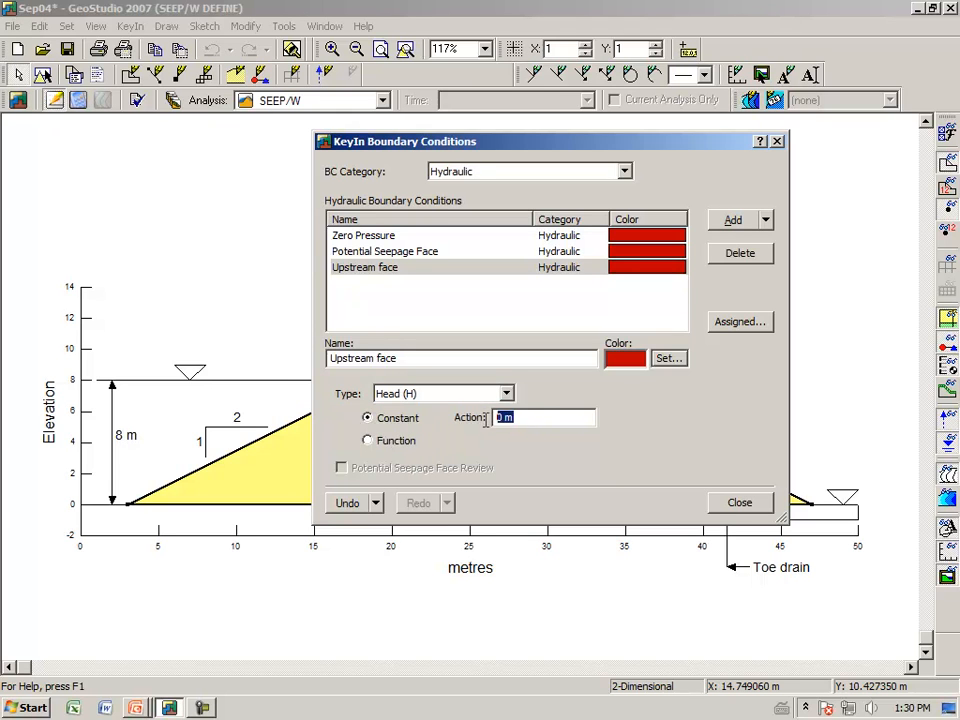
type("8")
key("Tab")
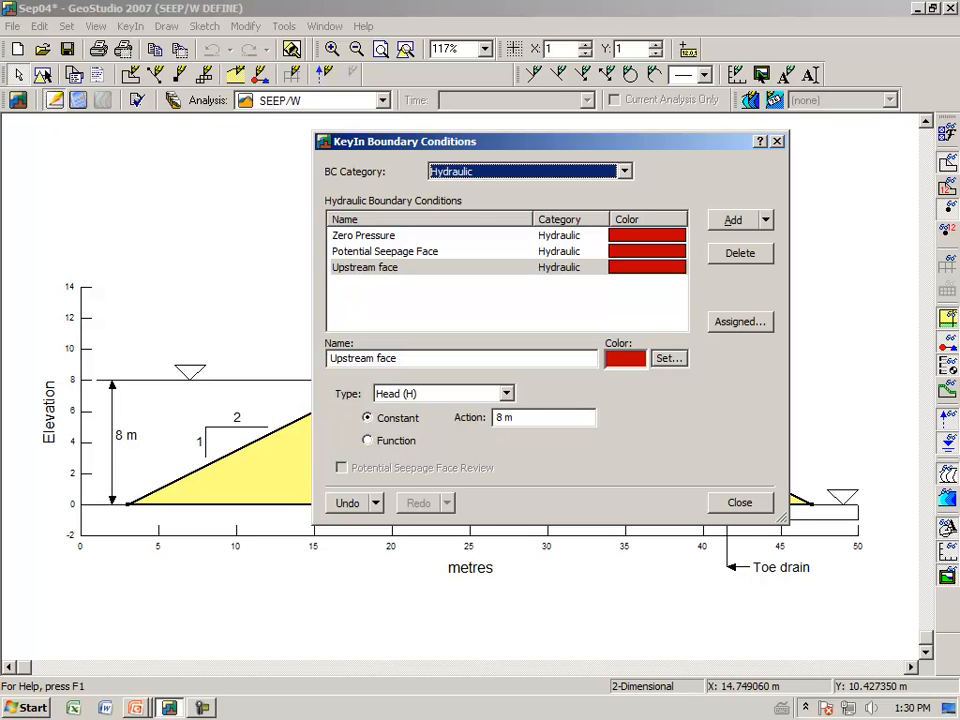
- Give the Upstream face boundary condition a dark green colour and finish defining boundary conditions
left_click(667, 359)
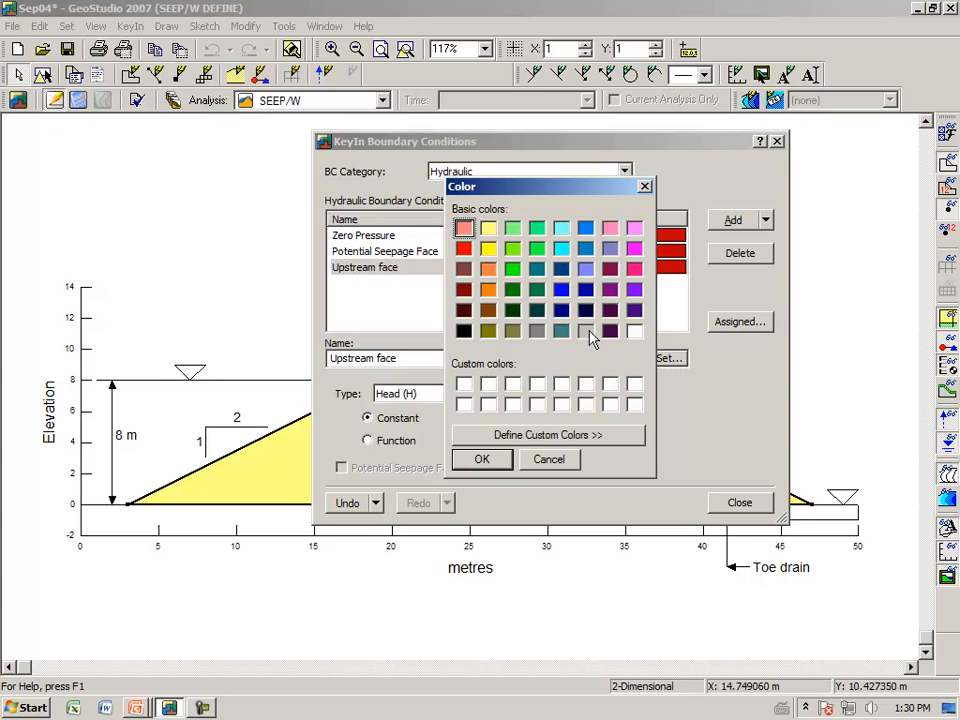
left_click(512, 292)
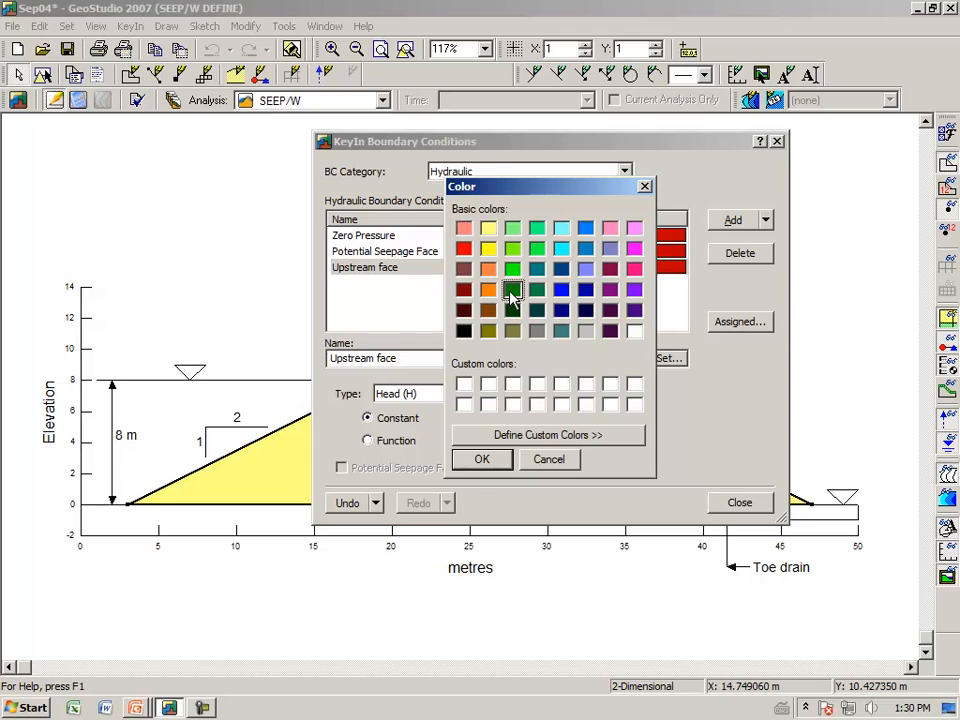
left_click(481, 459)
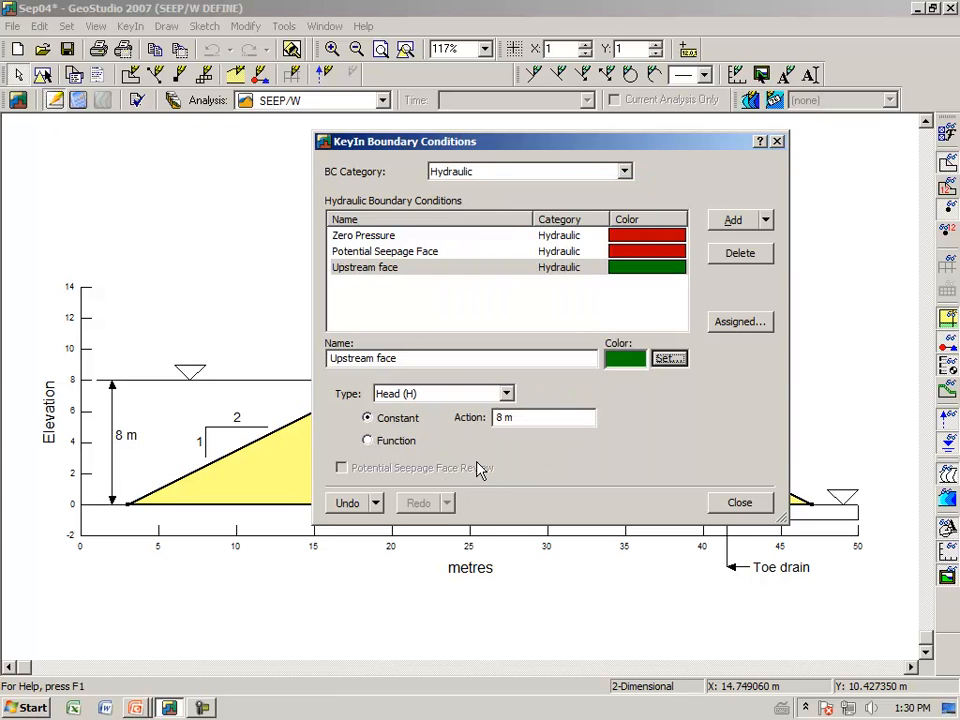
left_click(740, 503)
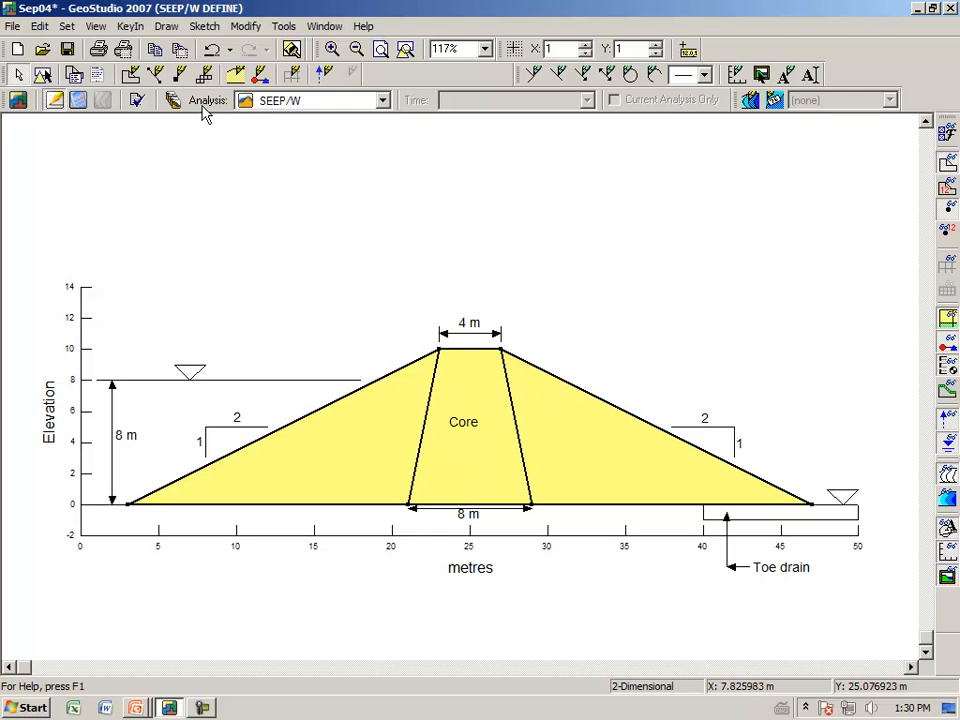
- Assign the Upstream face boundary condition to the sloping line of the dam's upstream shell
left_click(168, 28)
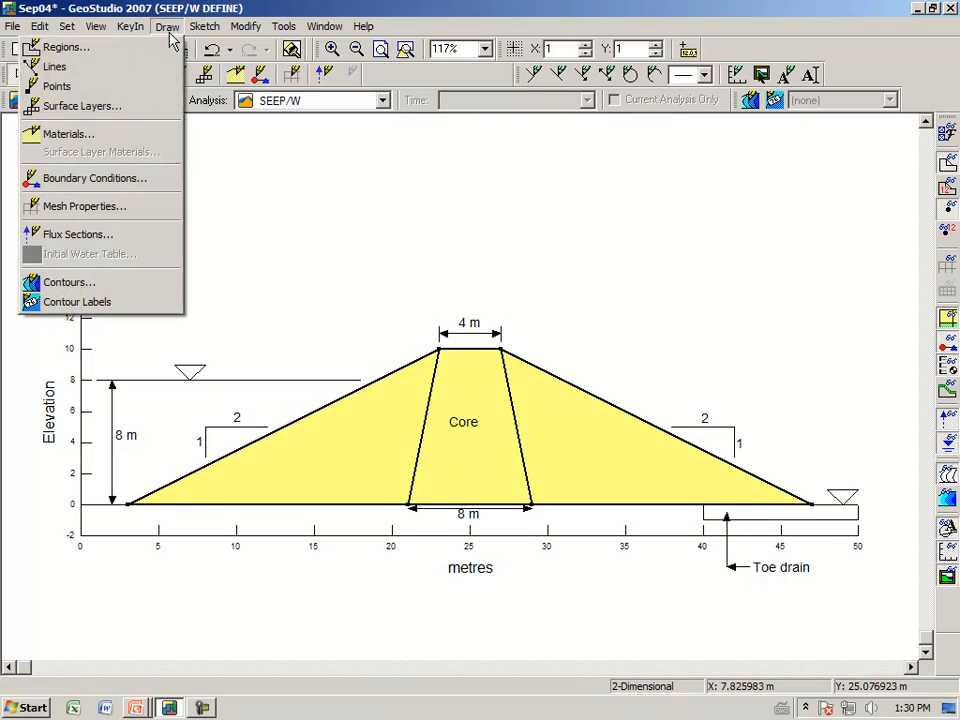
left_click(150, 180)
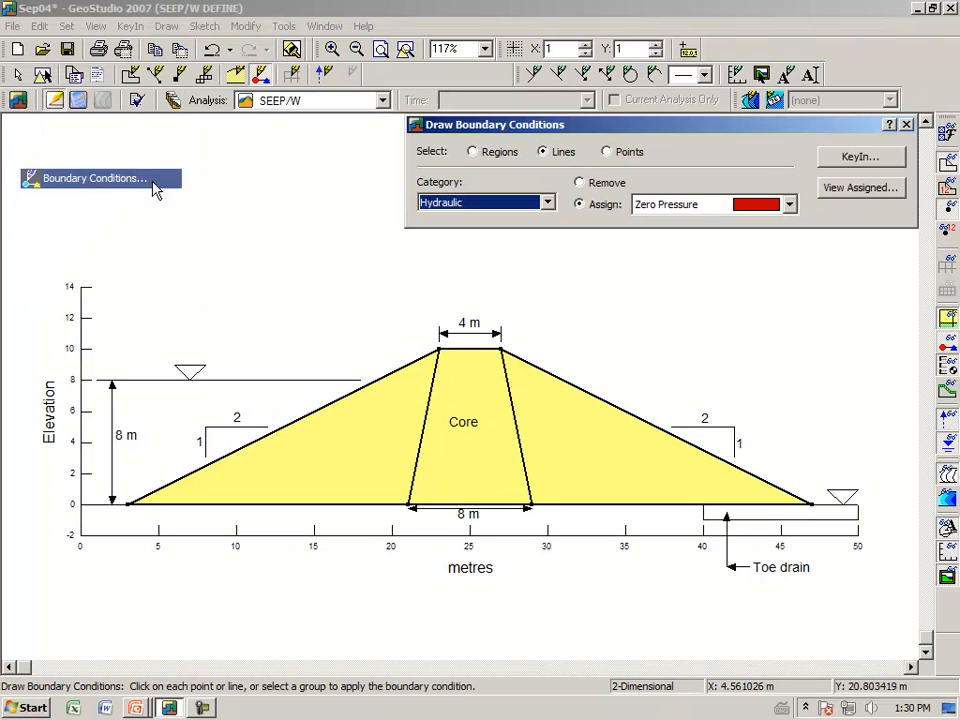
left_click(789, 205)
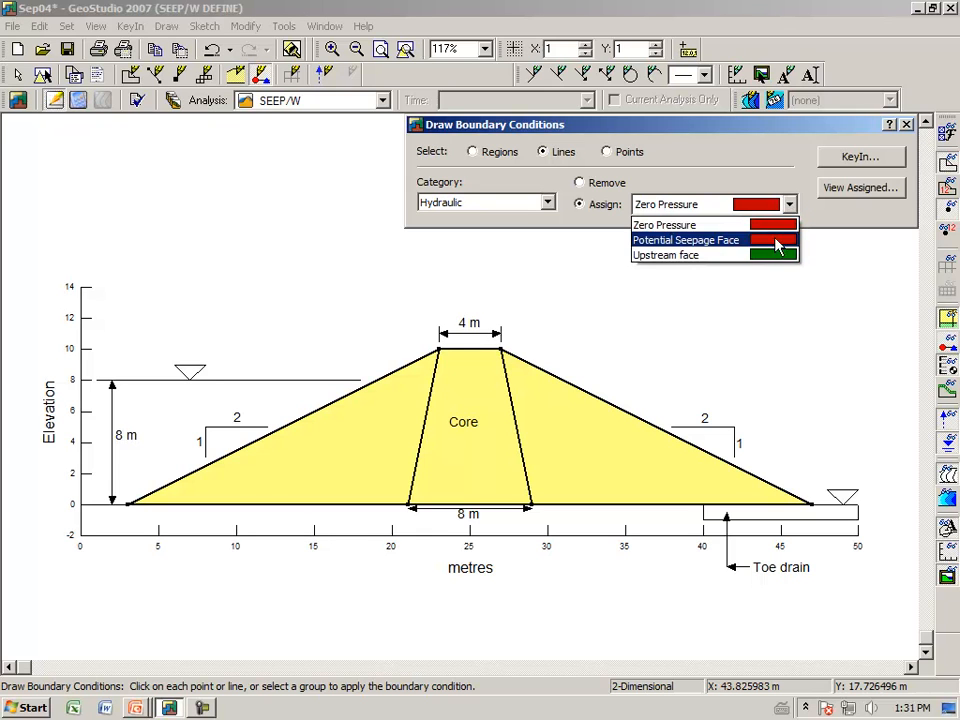
left_click(773, 258)
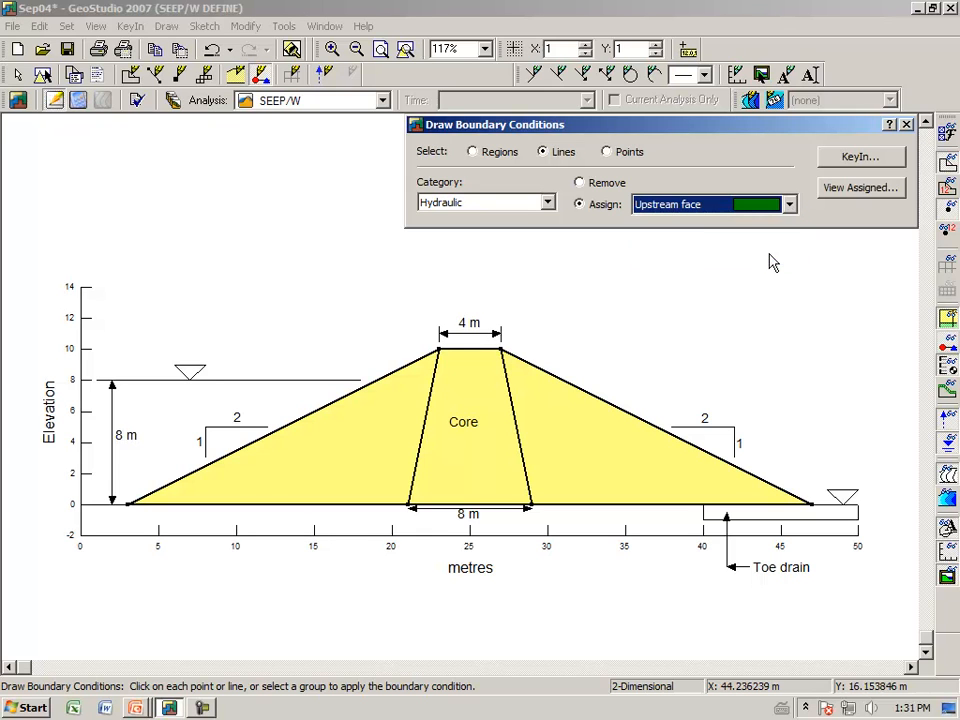
left_click_drag(585, 125, 454, 207)
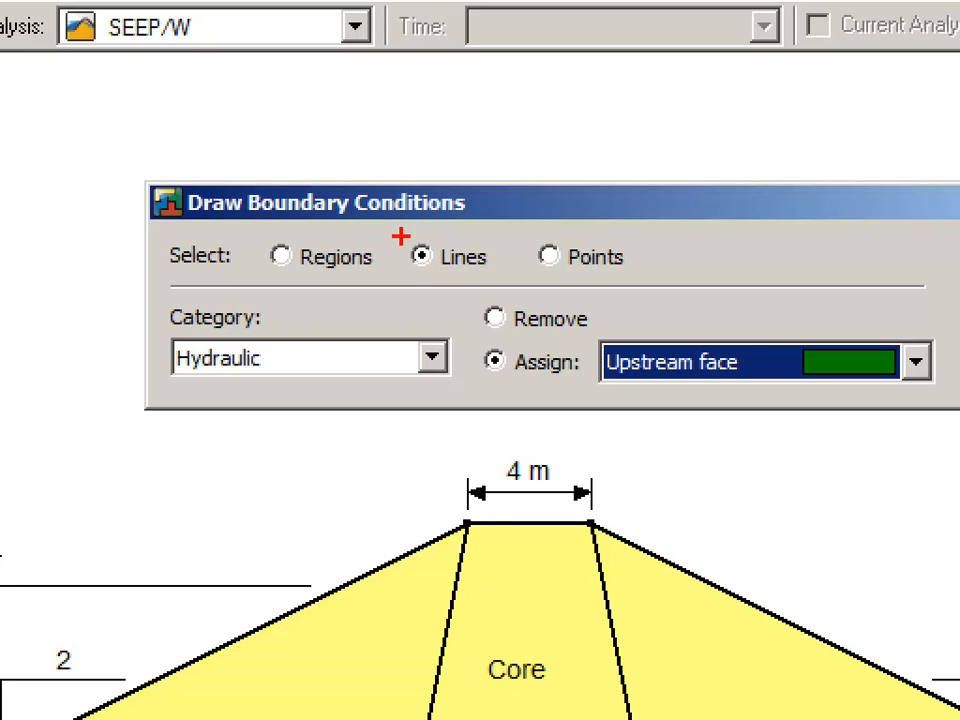
mouse_move(400, 236)
left_mouse_down()
mouse_move(412, 272)
mouse_move(492, 240)
mouse_move(394, 225)
left_mouse_up()
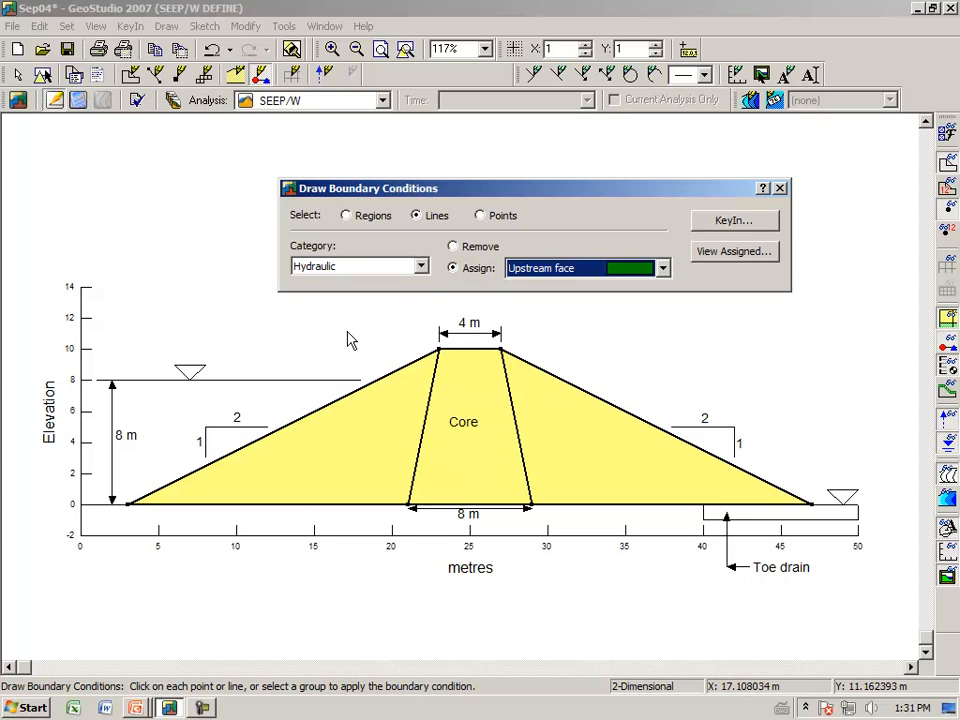
left_click(316, 419)
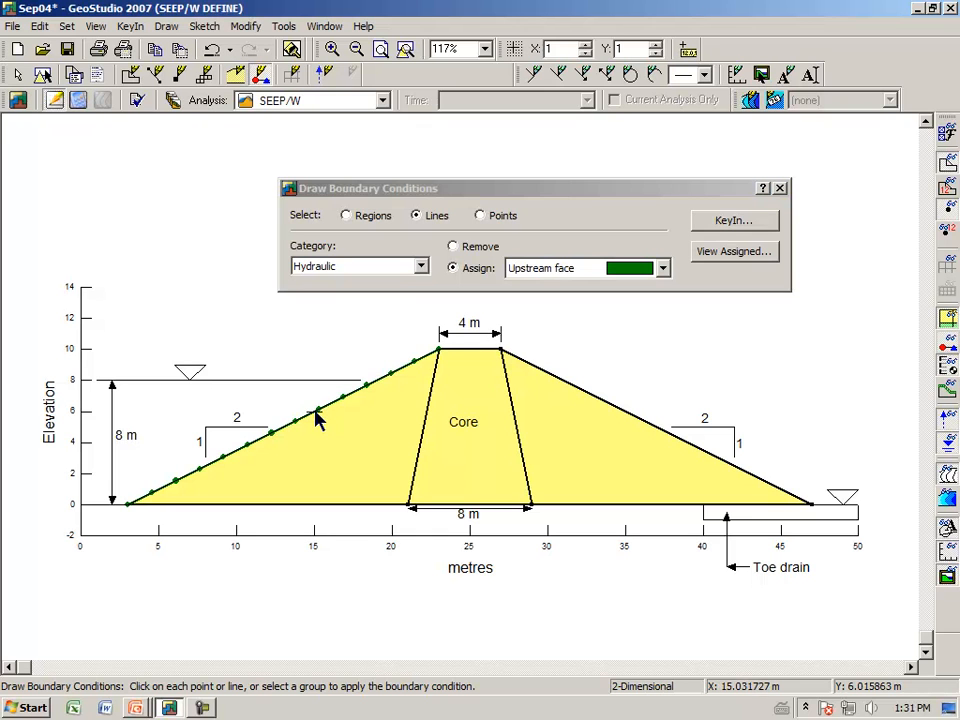
left_click(781, 189)
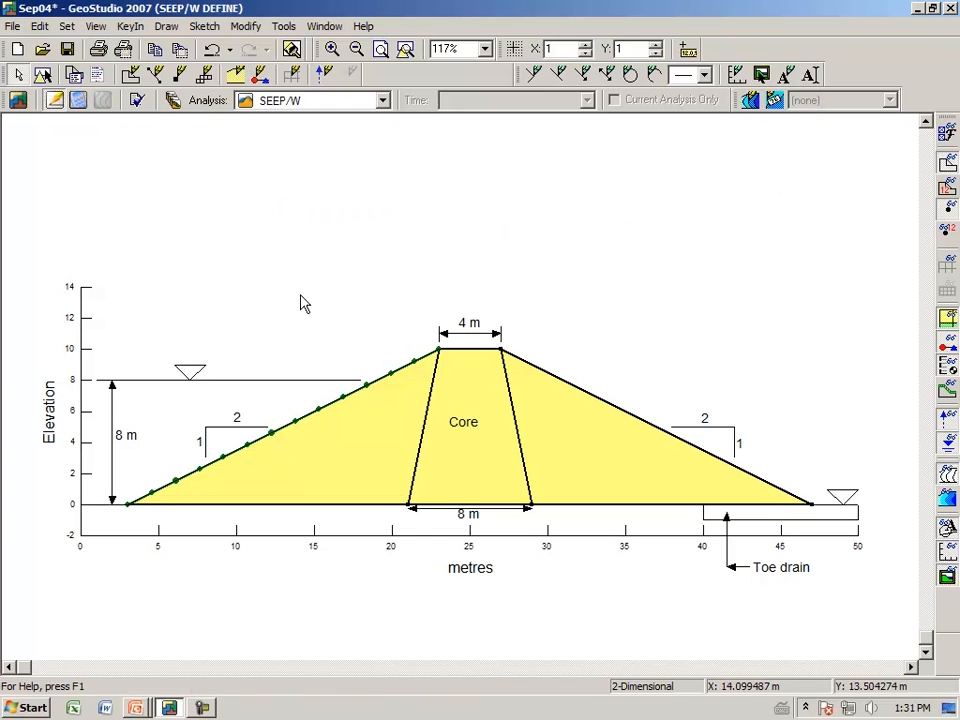
- Turn on the snap grid and set its X and Y spacing to 0.5
left_click(332, 48)
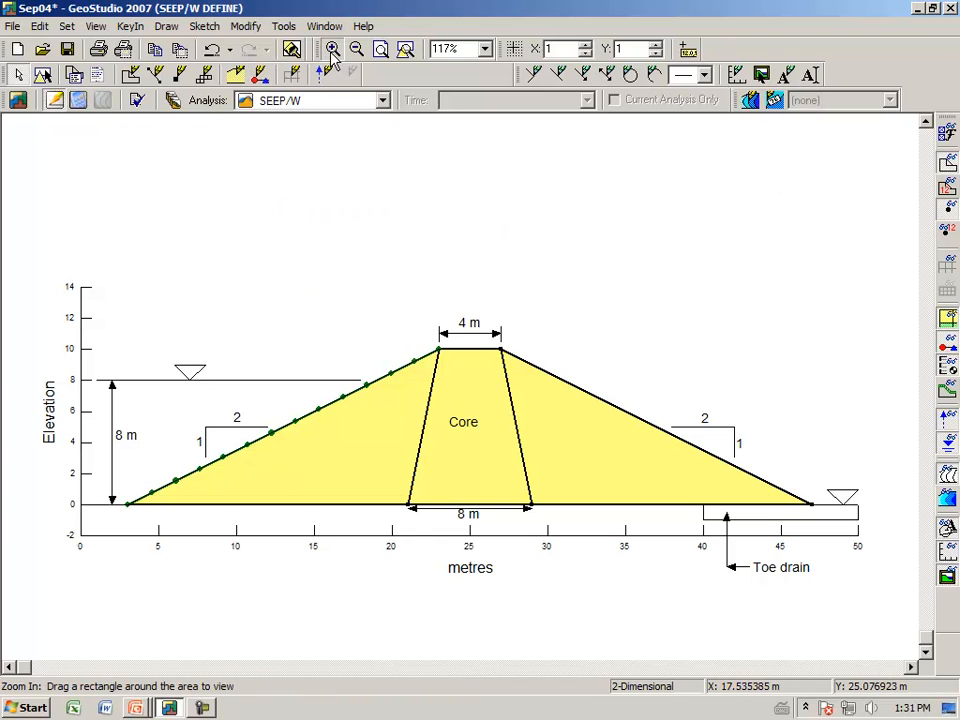
left_click_drag(101, 549, 505, 297)
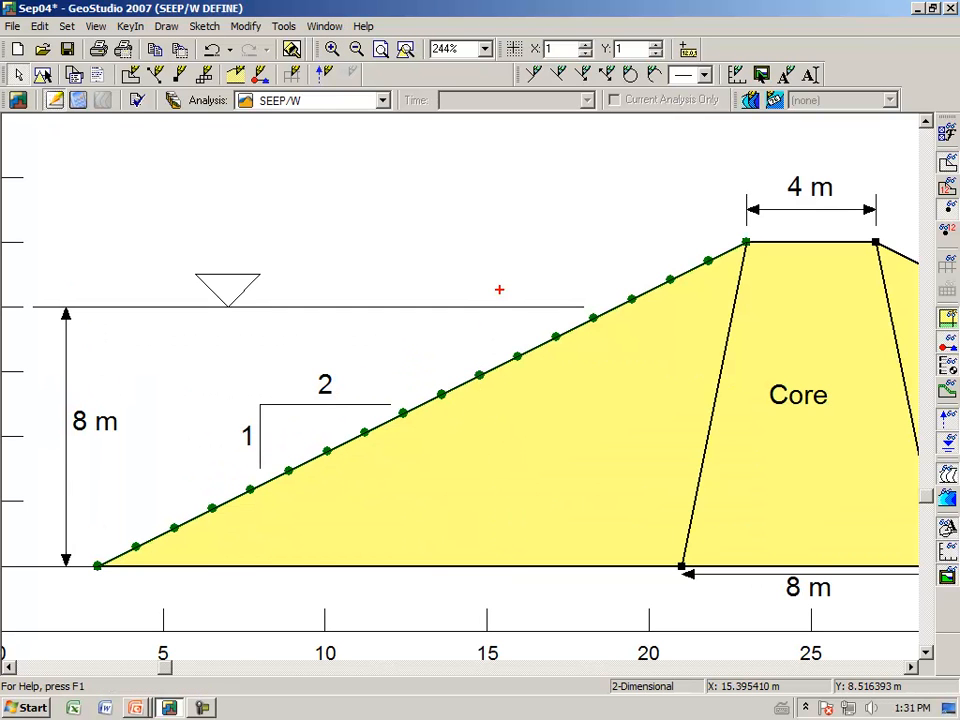
left_click_drag(574, 306, 627, 304)
left_click(514, 50)
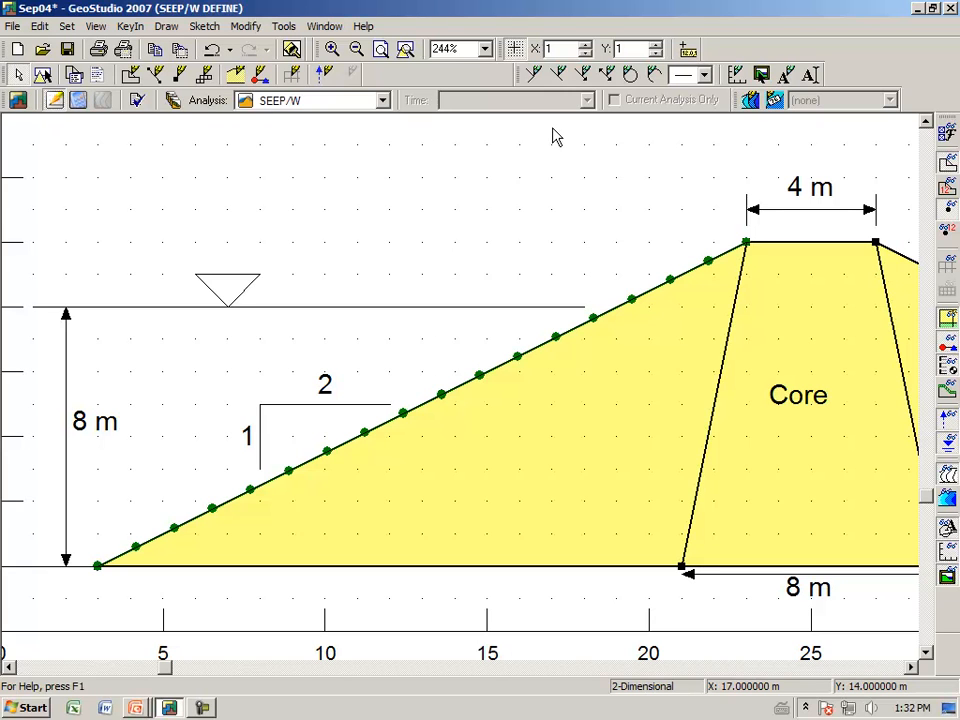
left_click(586, 54)
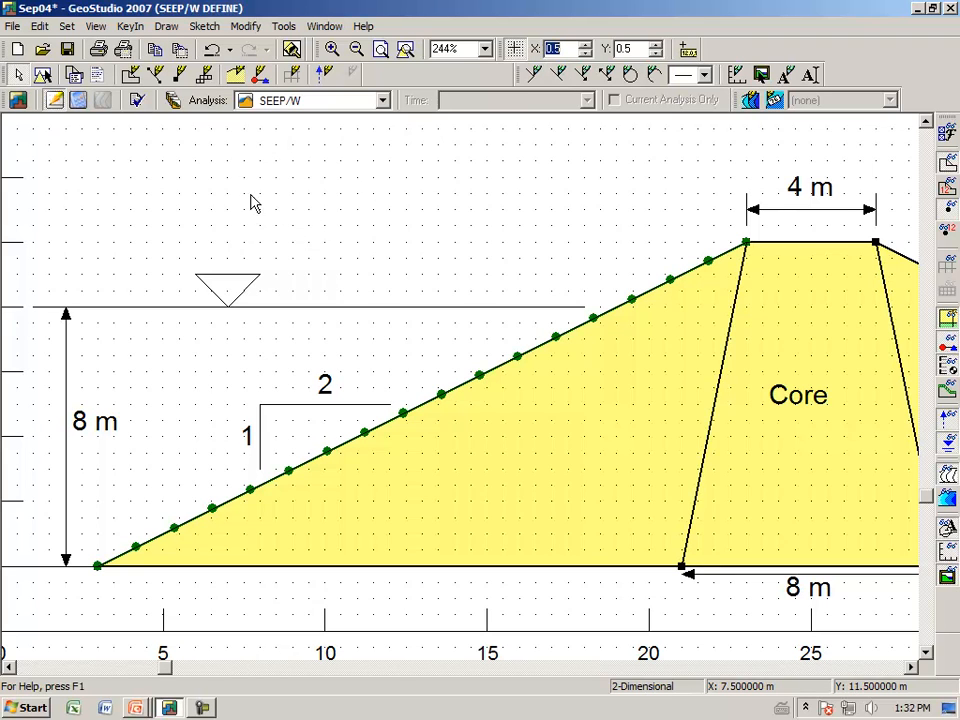
- Add a point on the upstream slope at the reservoir water level, at X 19 m and Y 8 m
left_click(166, 26)
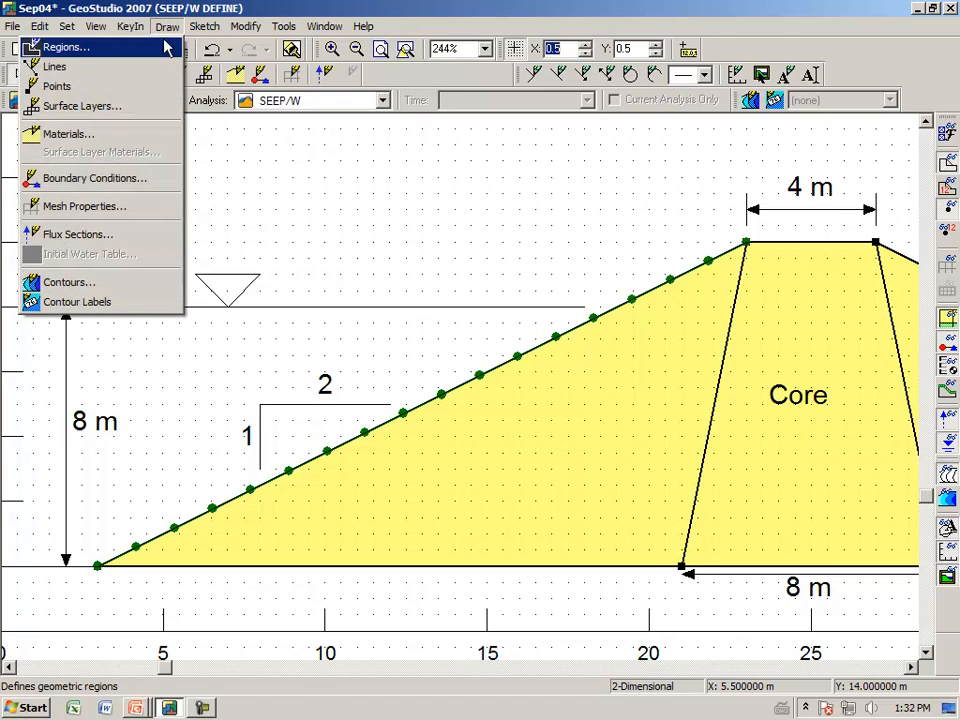
left_click(137, 86)
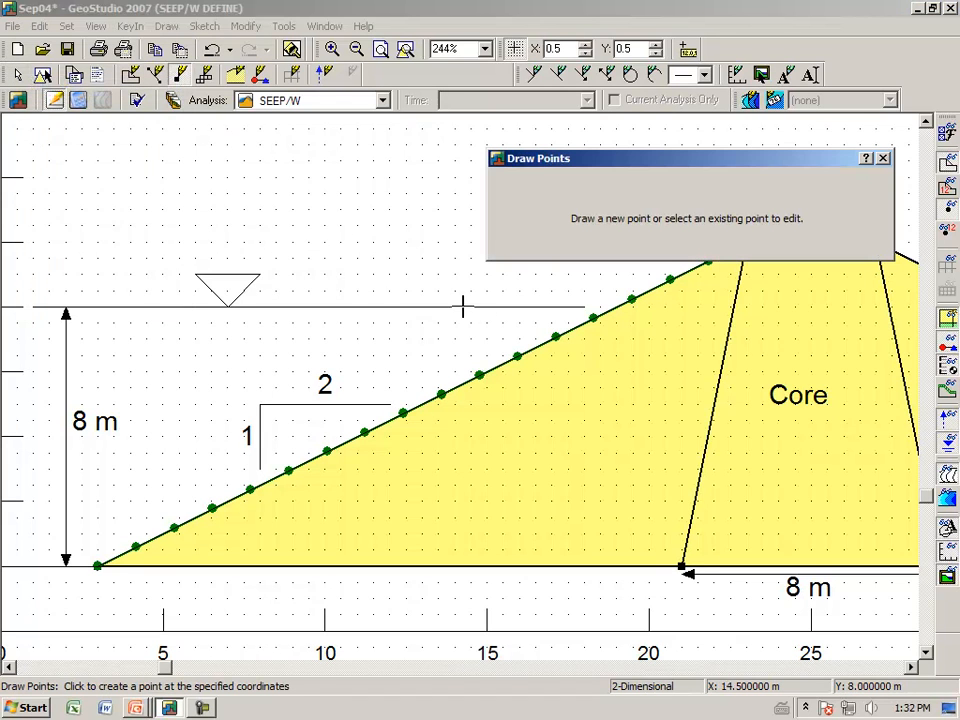
left_click(619, 307)
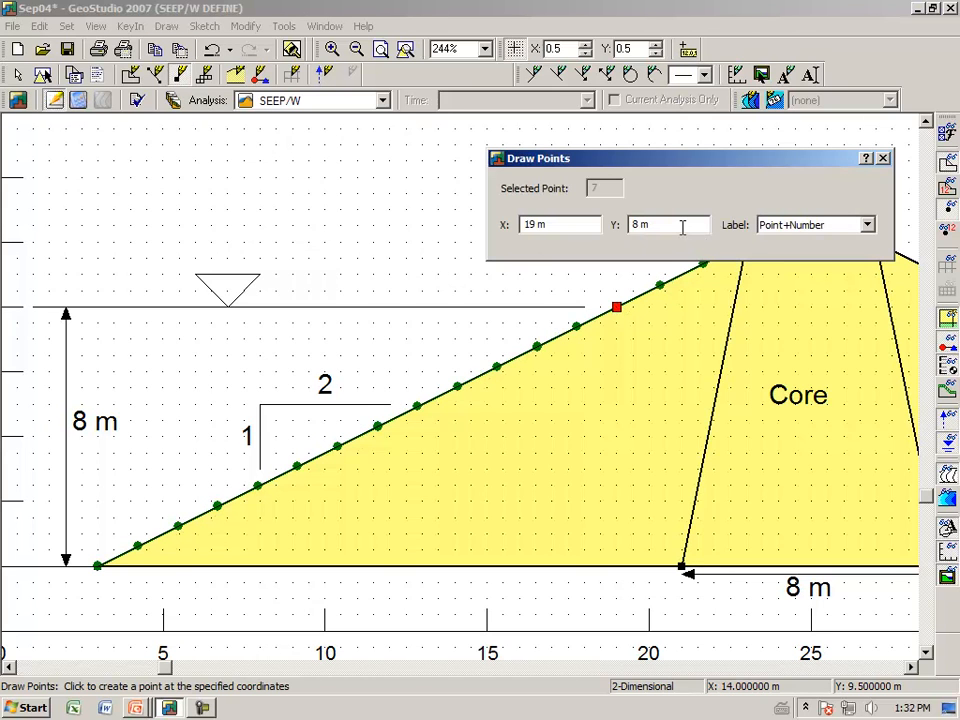
left_click_drag(630, 243, 649, 204)
key("Escape")
left_click(883, 158)
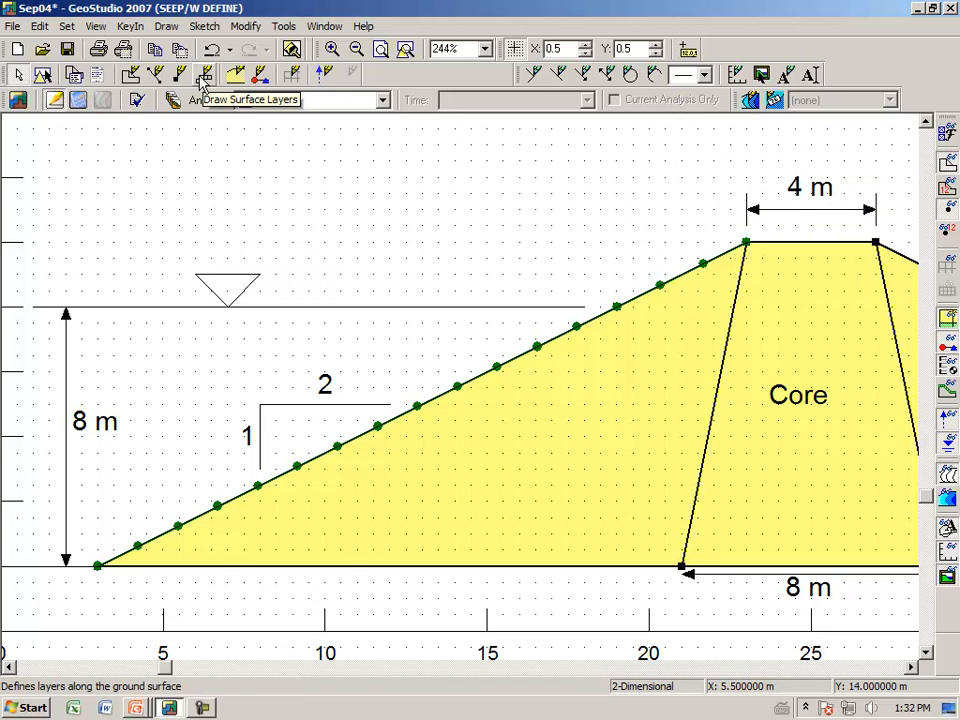
- Inspect the point at the reservoir water level on the upstream slope, and switch the boundary condition display off and back on
left_click(163, 27)
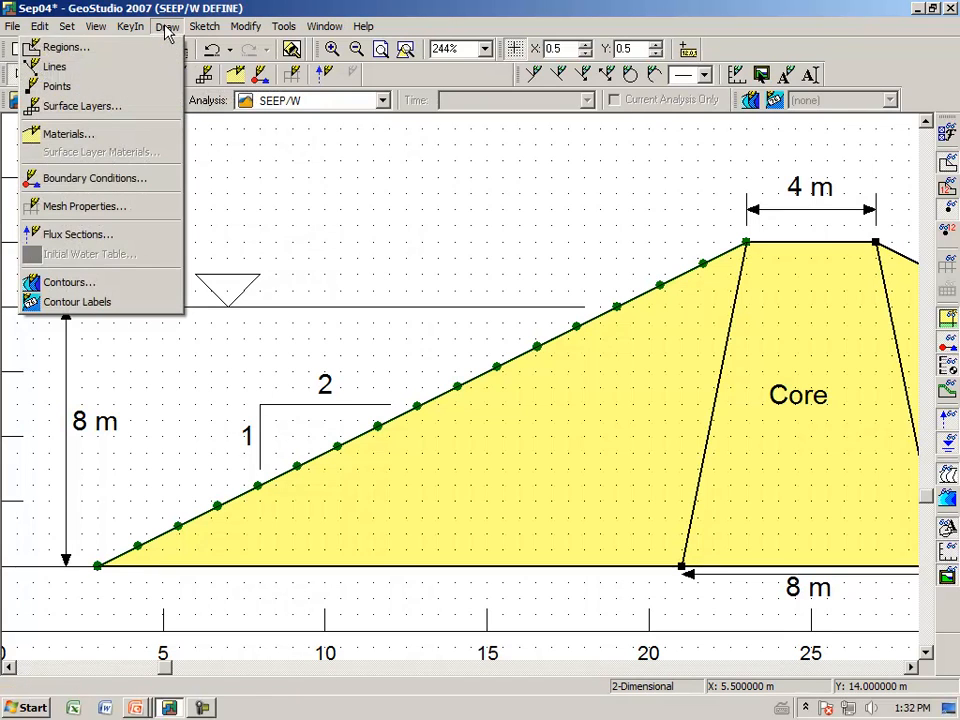
left_click(127, 95)
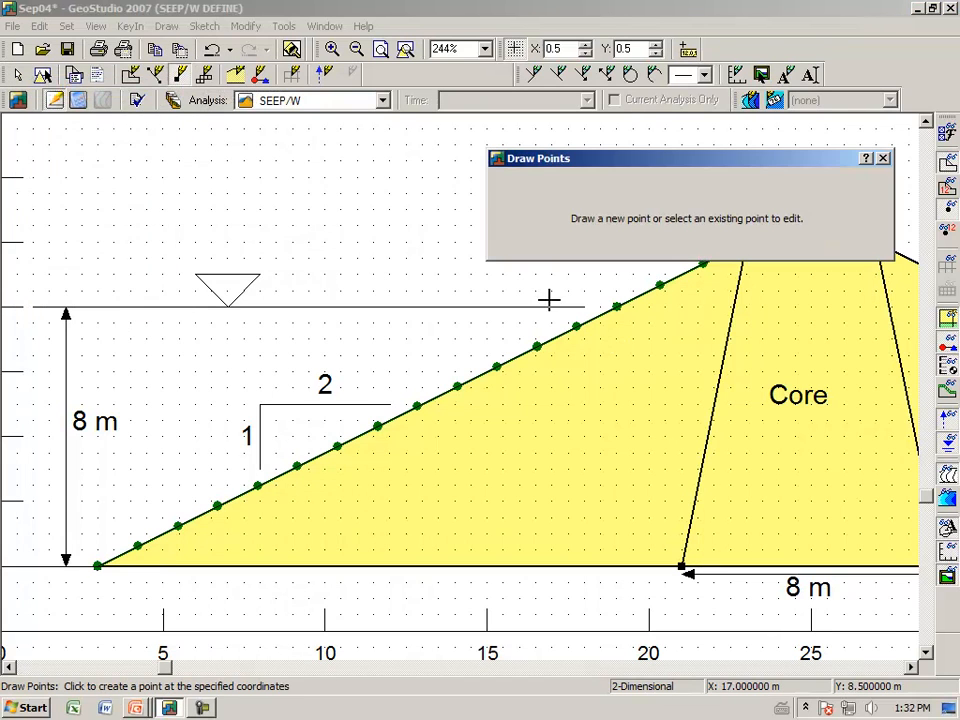
left_click(617, 309)
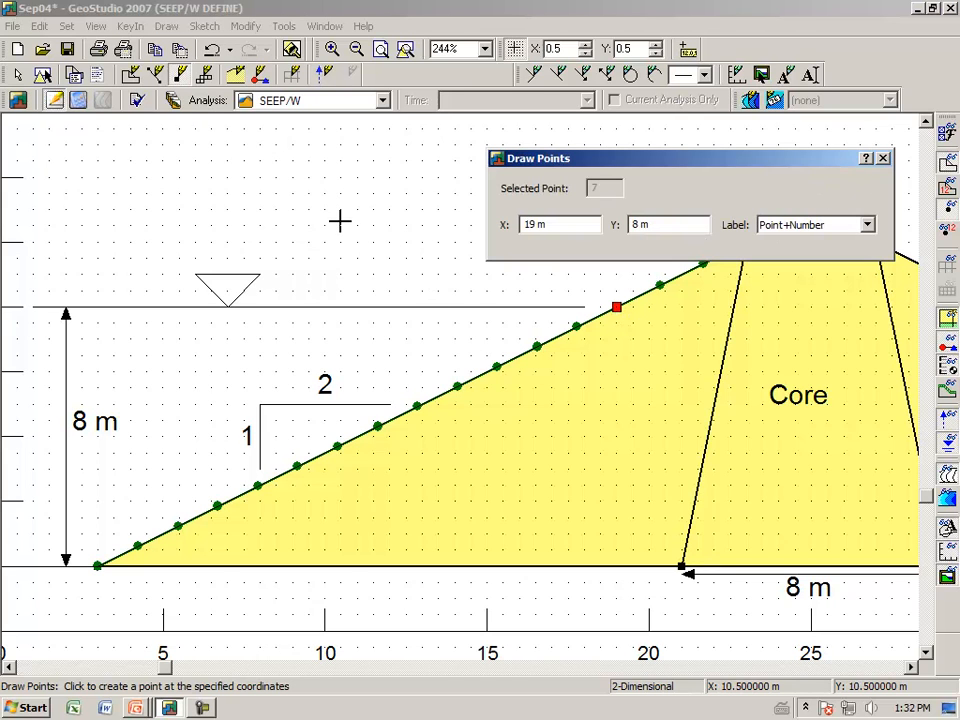
key("Escape")
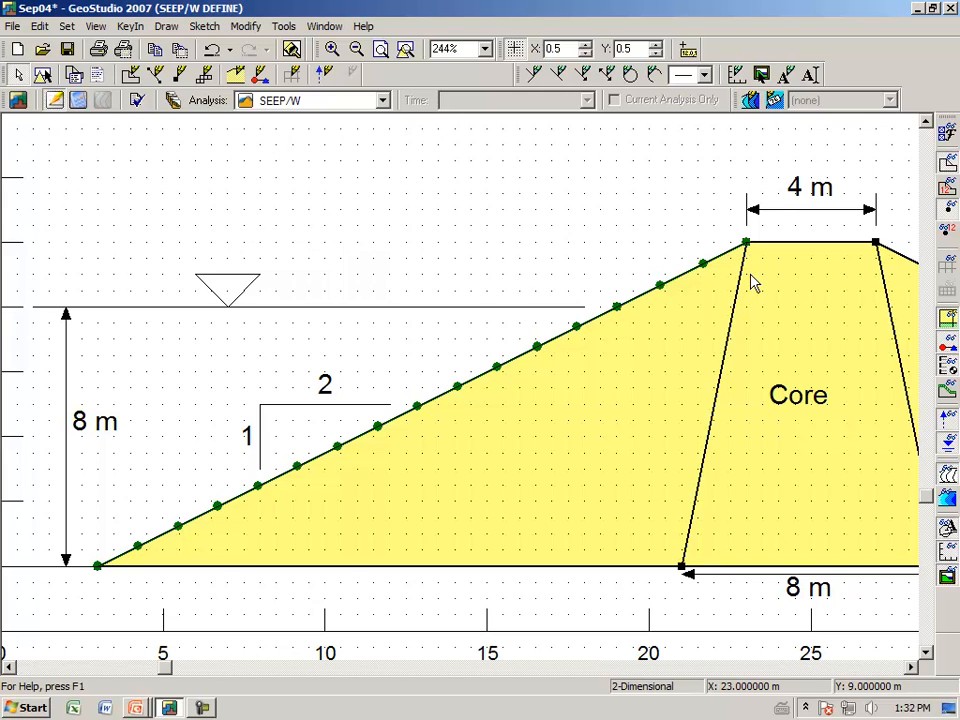
left_click(947, 350)
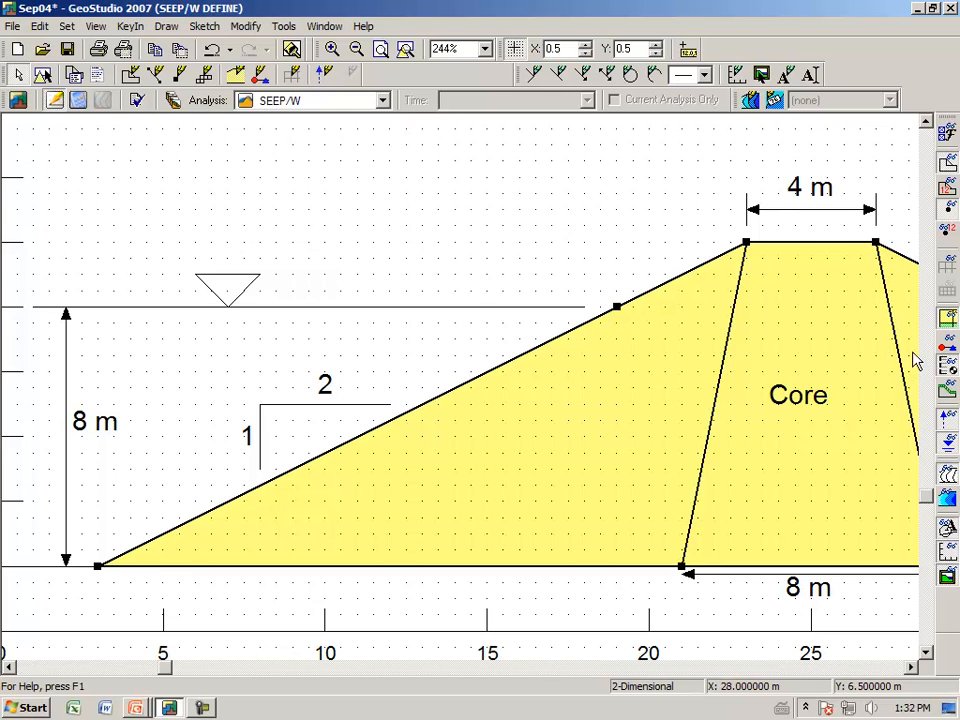
left_click(946, 350)
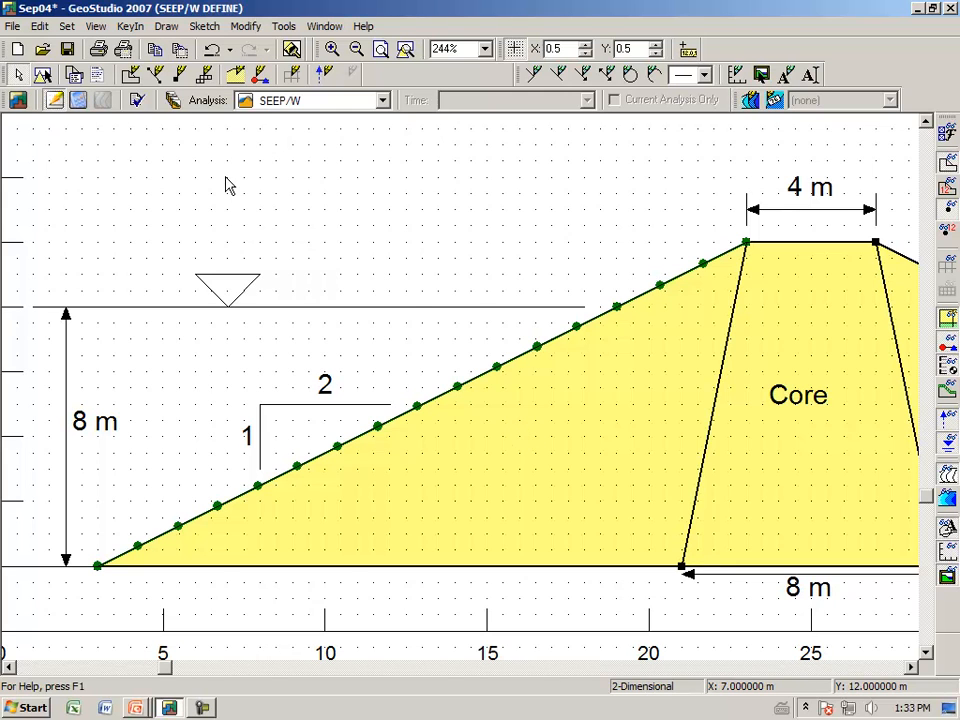
- Remove the hydraulic boundary condition from the upstream slope line between the reservoir water level and the crest
left_click(166, 26)
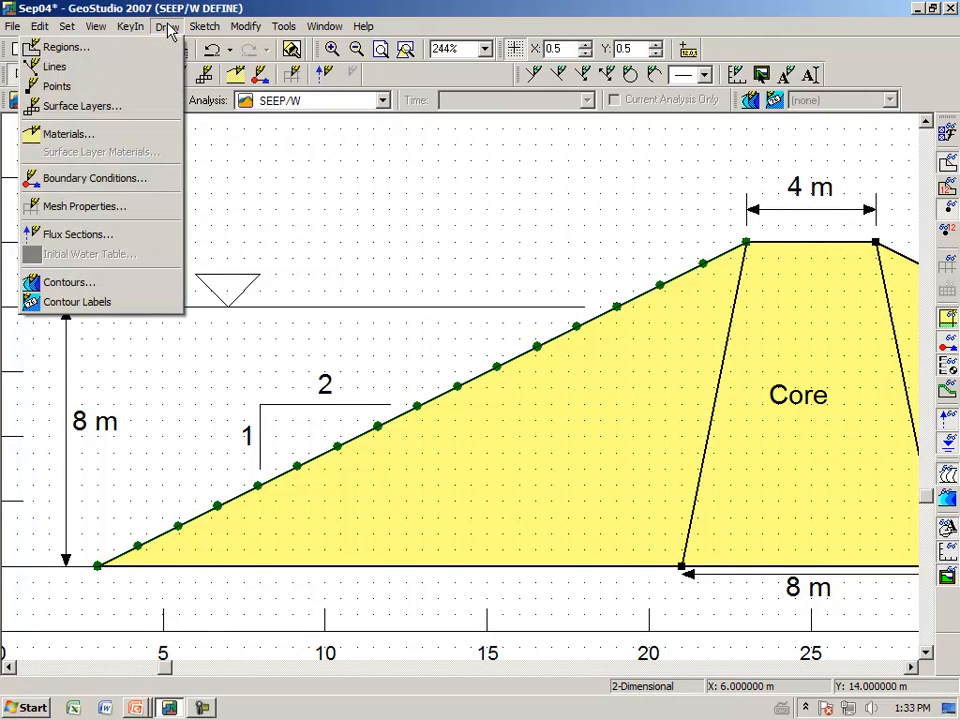
left_click(150, 178)
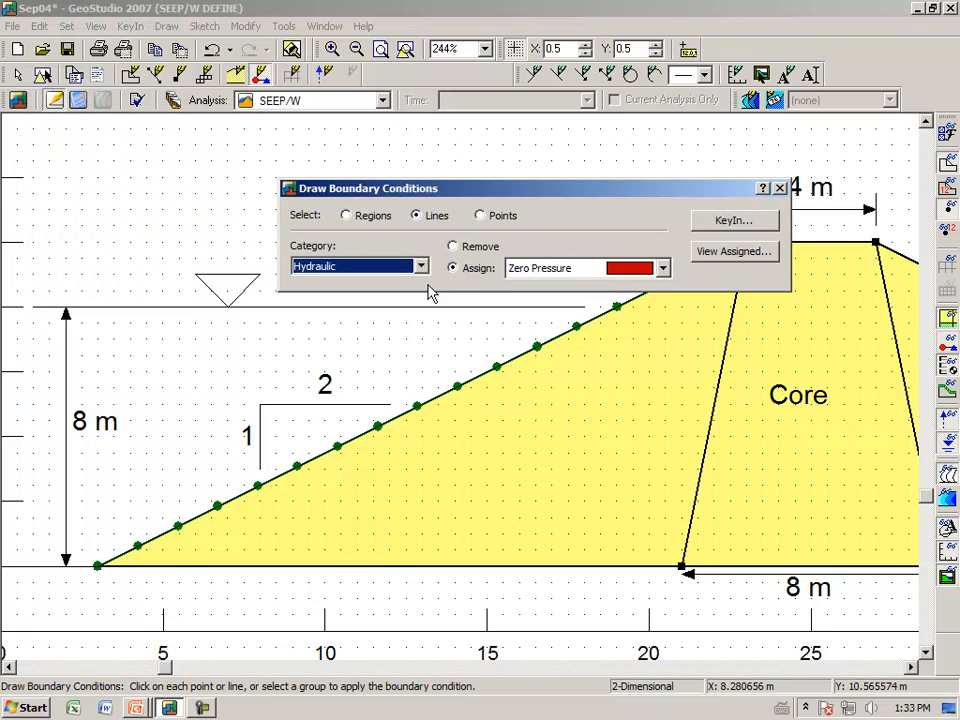
left_click(474, 248)
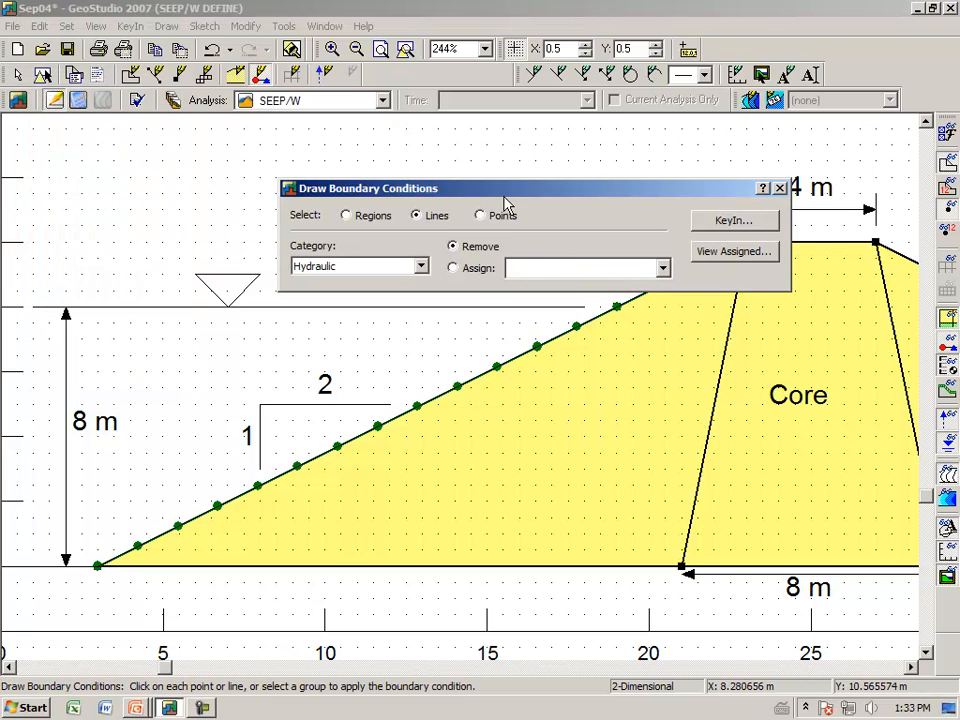
left_click_drag(502, 200, 369, 124)
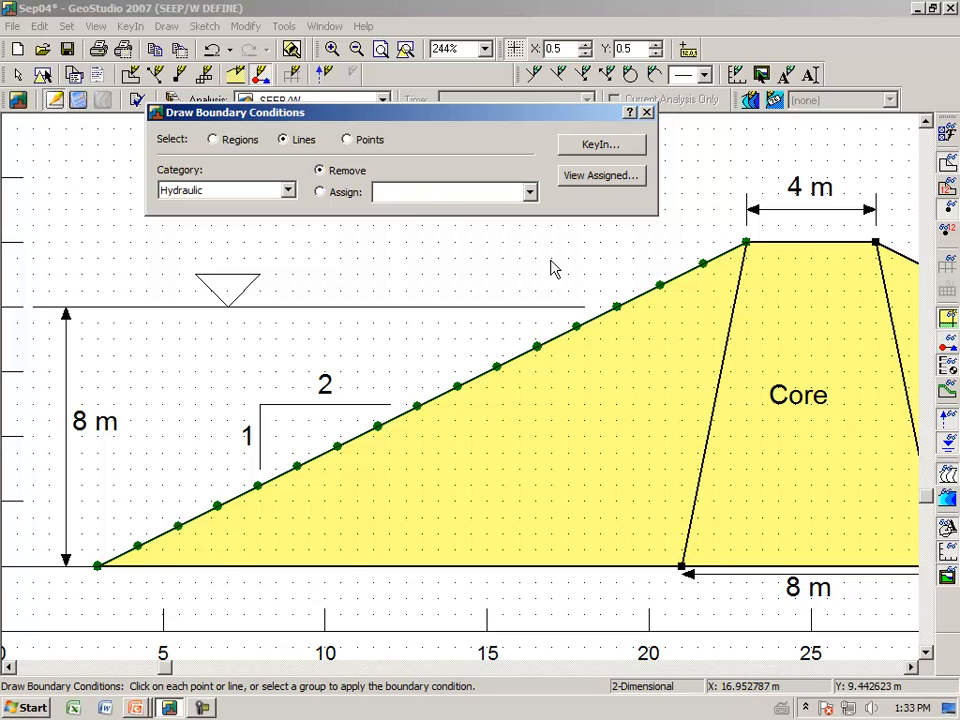
left_click(678, 284)
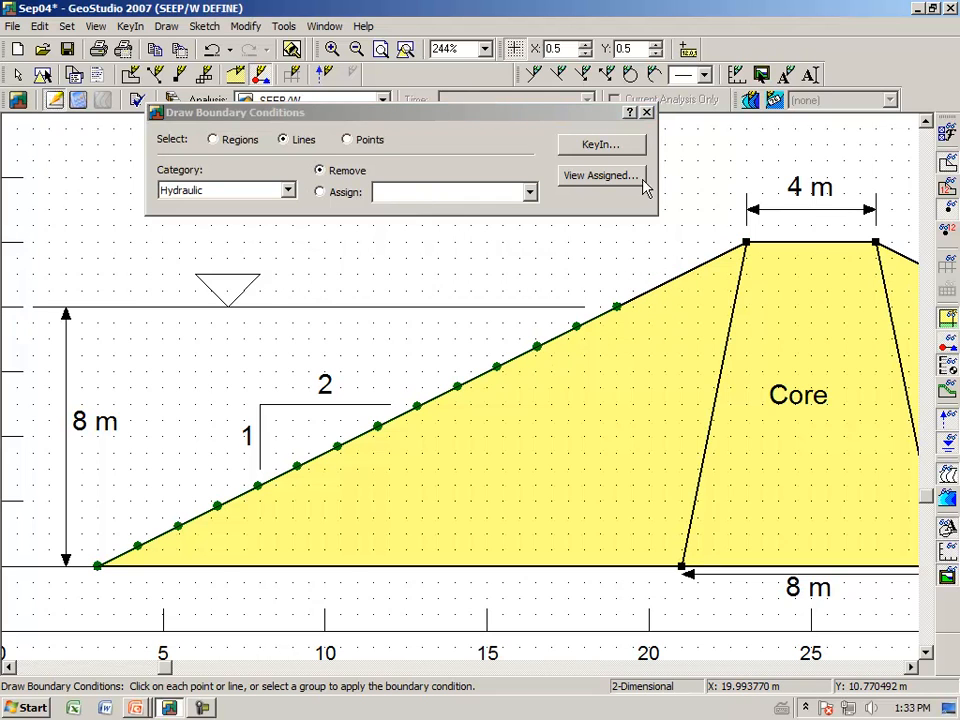
left_click(647, 113)
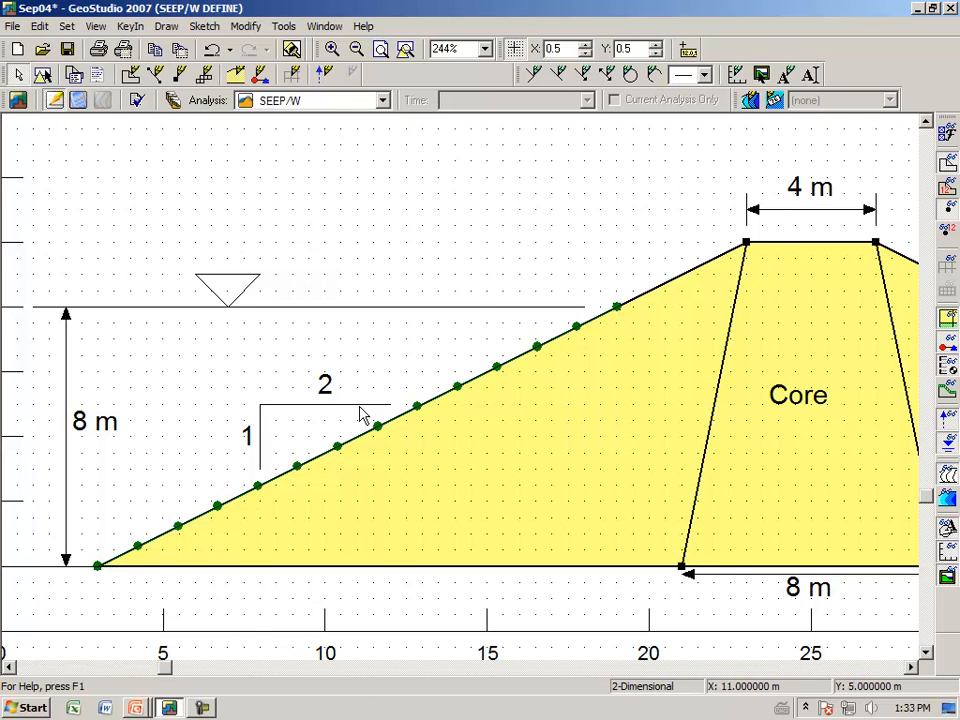
- Turn off the snap grid
left_click(405, 51)
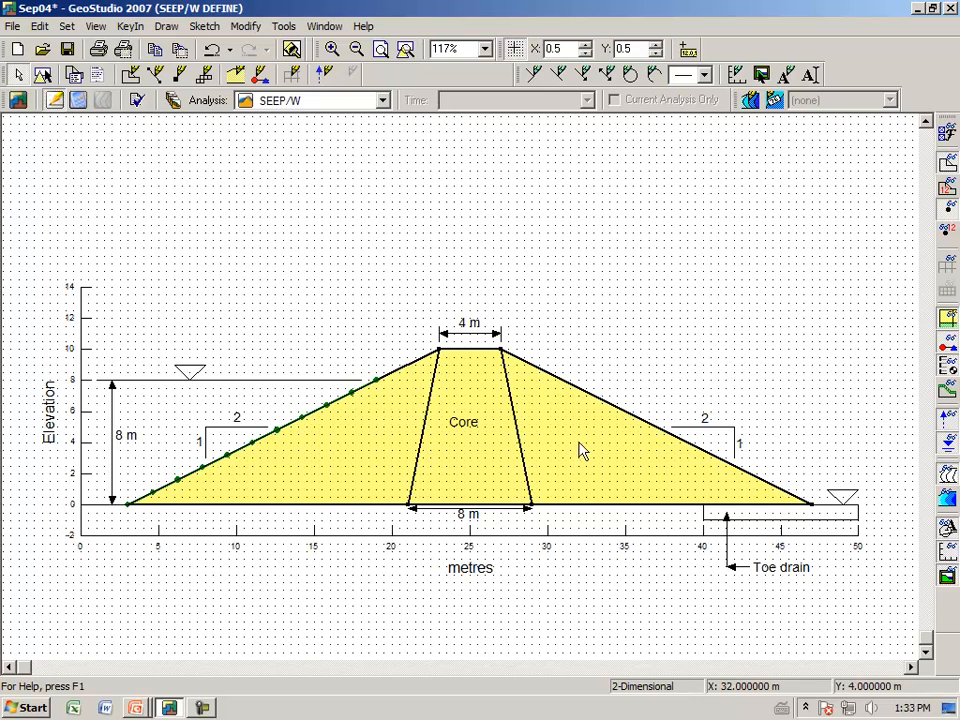
left_click(514, 50)
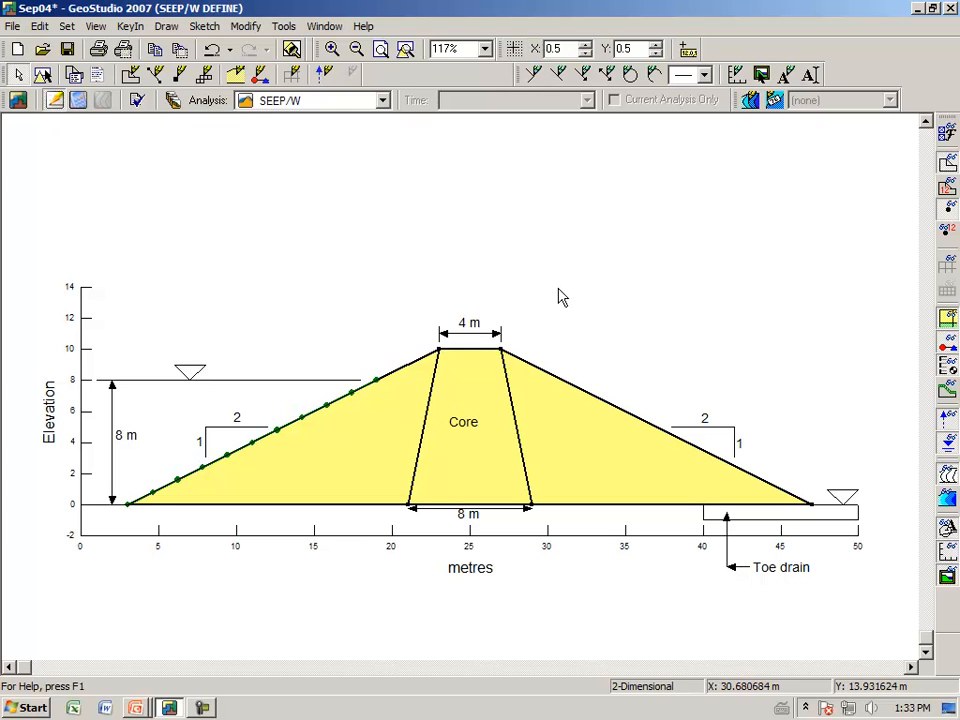
left_click(334, 54)
left_click_drag(476, 283, 882, 620)
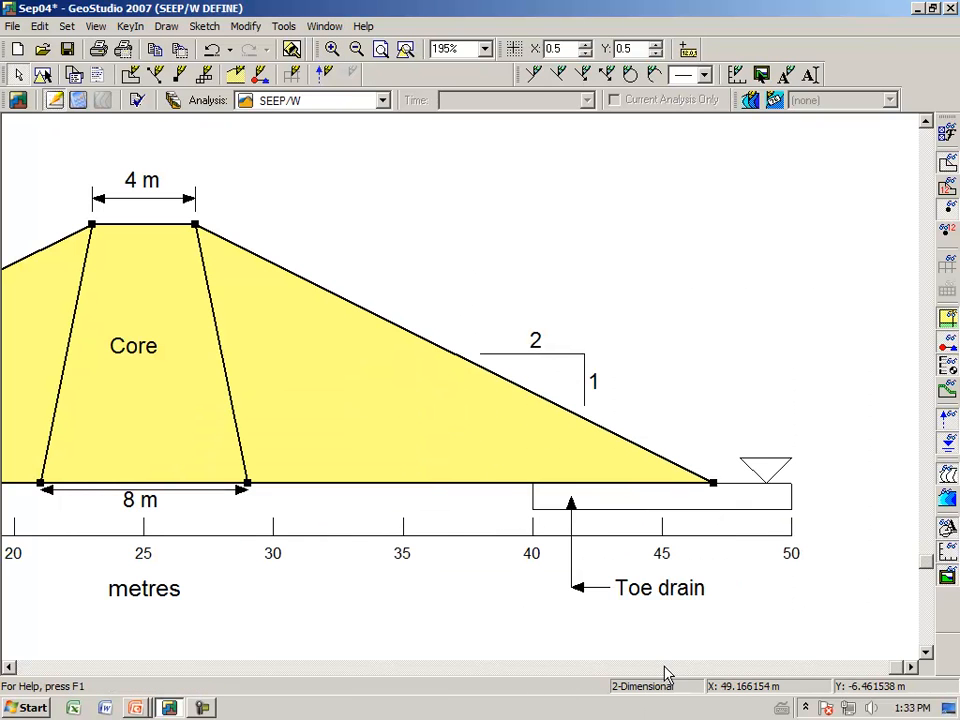
left_click_drag(898, 672, 681, 671)
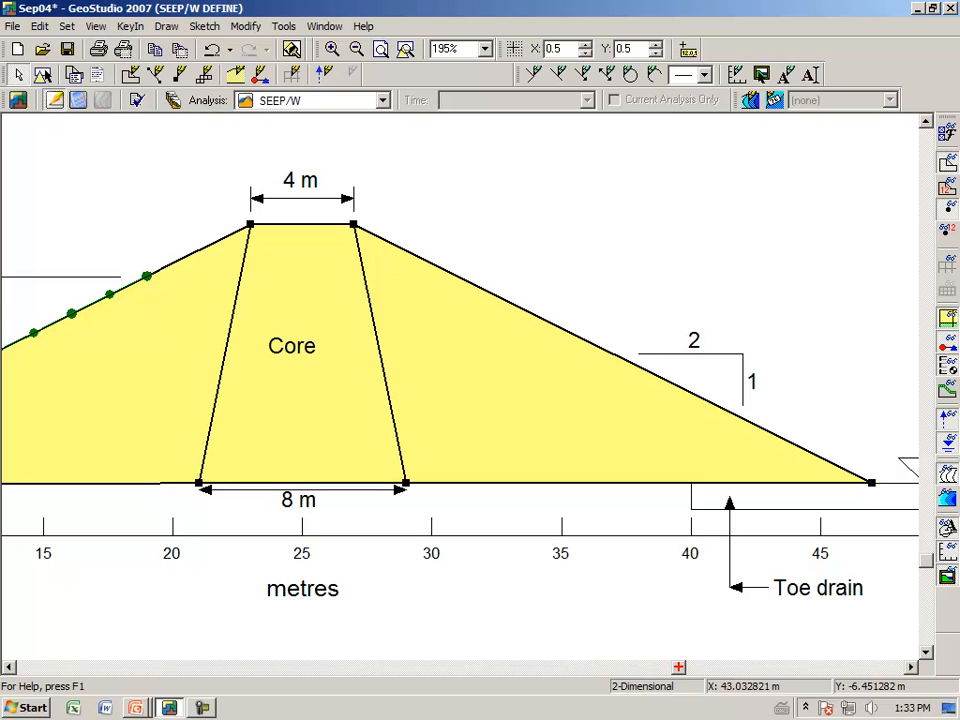
left_click_drag(704, 372, 683, 407)
left_click_drag(884, 456, 857, 490)
mouse_move(659, 294)
left_mouse_down()
mouse_move(705, 262)
mouse_move(736, 258)
mouse_move(748, 282)
mouse_move(772, 247)
mouse_move(836, 220)
left_mouse_up()
left_click_drag(780, 285, 765, 345)
left_click_drag(806, 300, 853, 312)
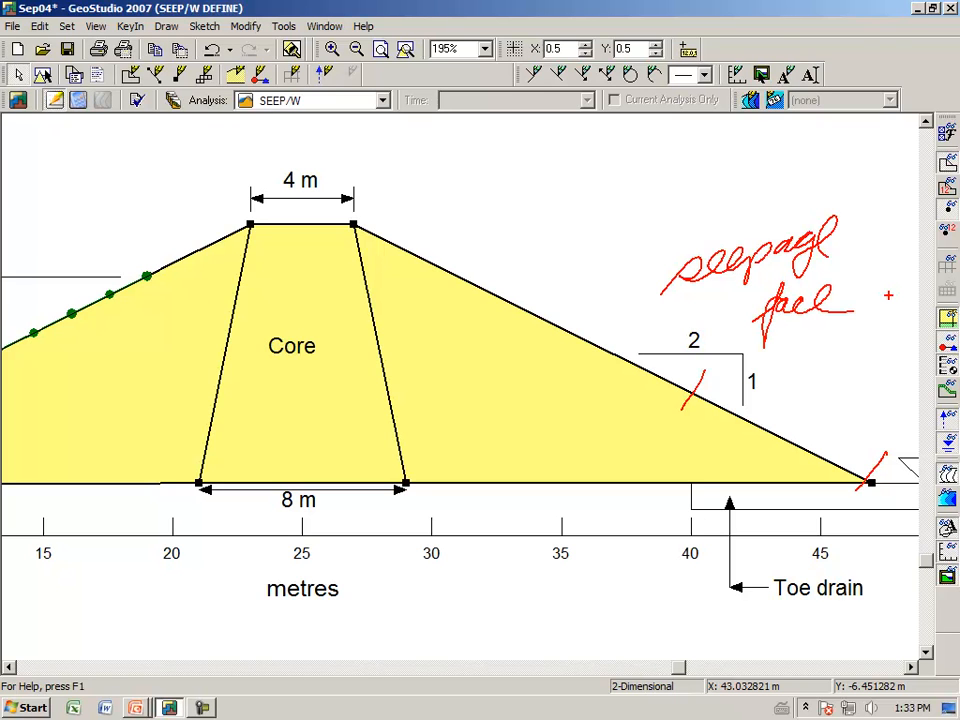
mouse_move(147, 275)
left_mouse_down()
mouse_move(210, 312)
mouse_move(555, 362)
left_mouse_up()
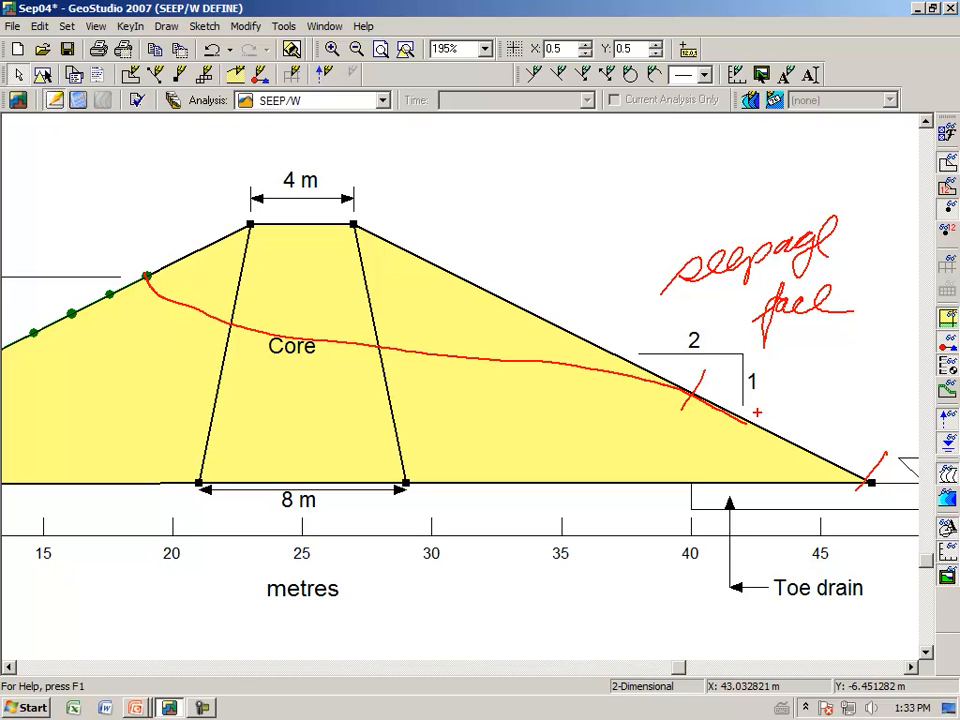
left_click_drag(887, 452, 860, 487)
key("Escape")
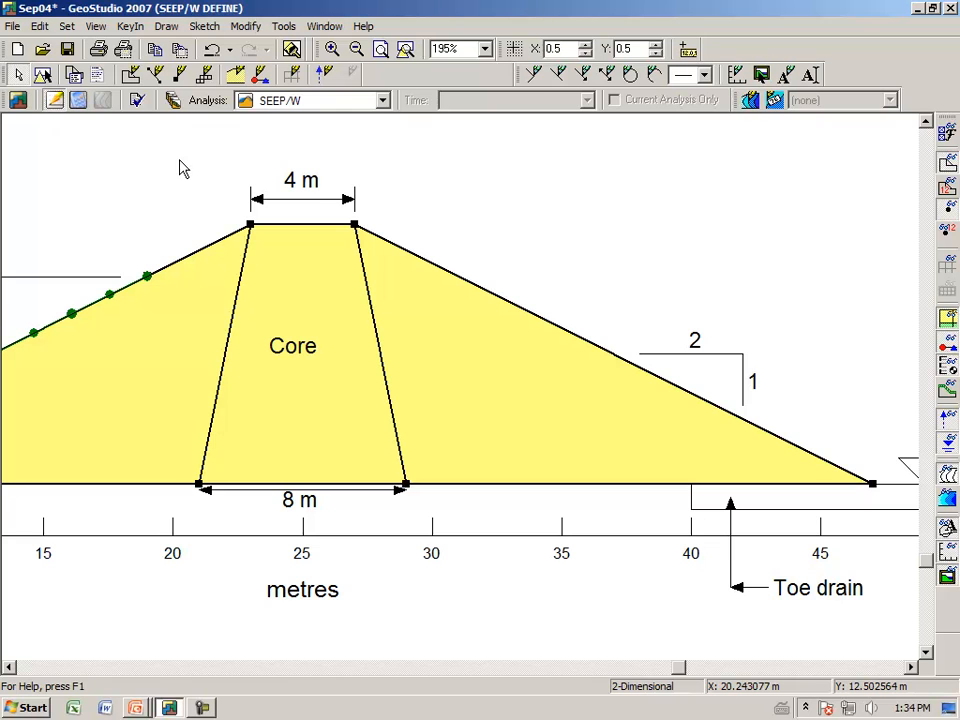
- Open the hydraulic boundary condition definitions and select Potential Seepage Face to review its settings
left_click(167, 28)
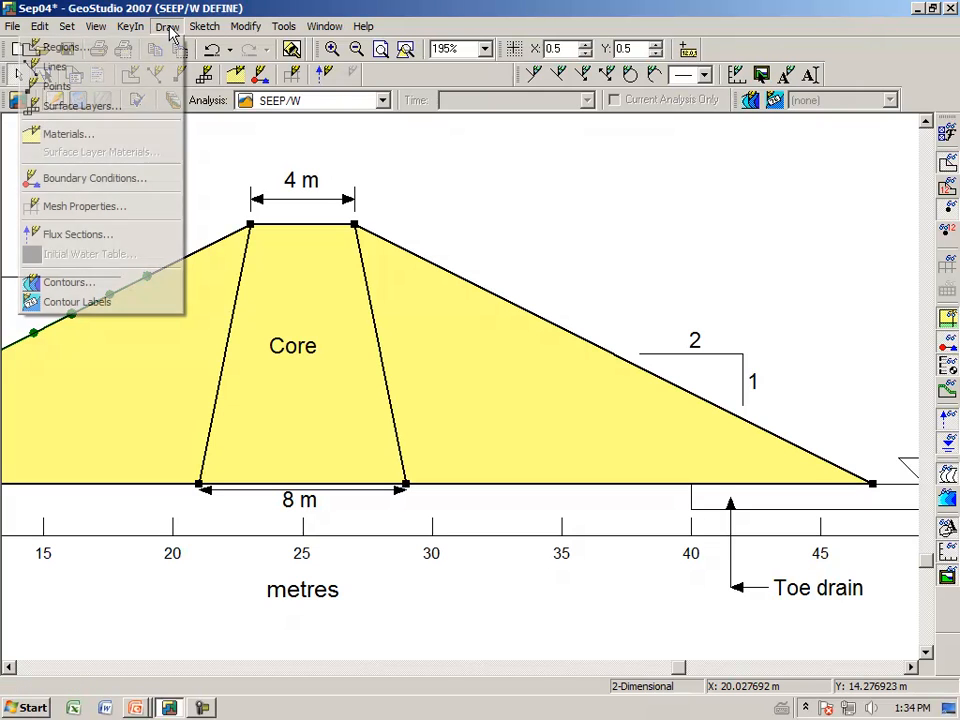
left_click(122, 181)
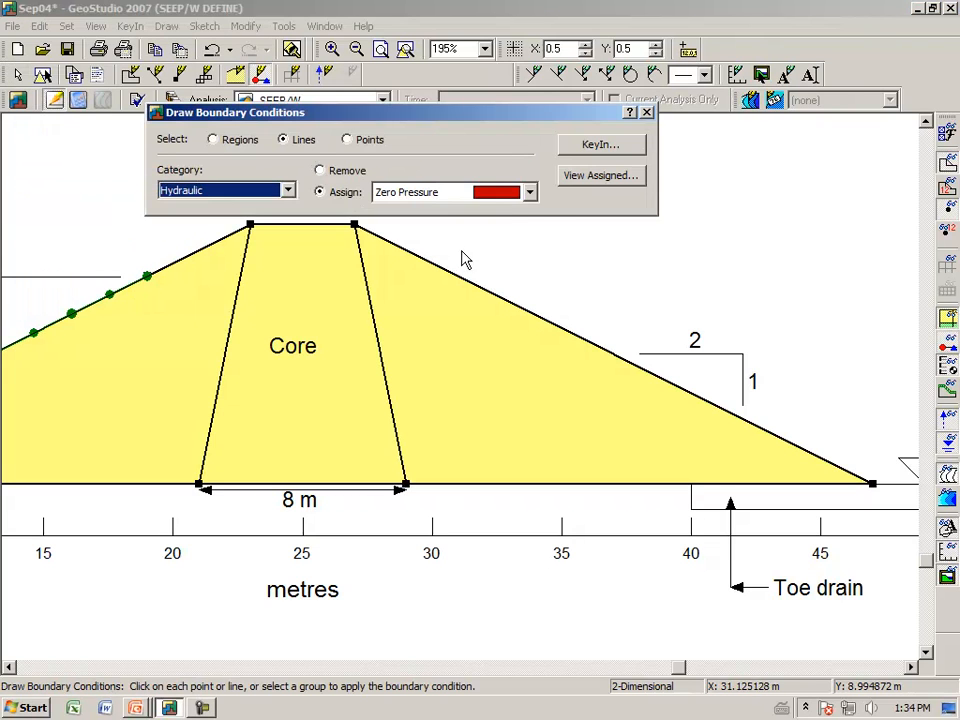
left_click(601, 145)
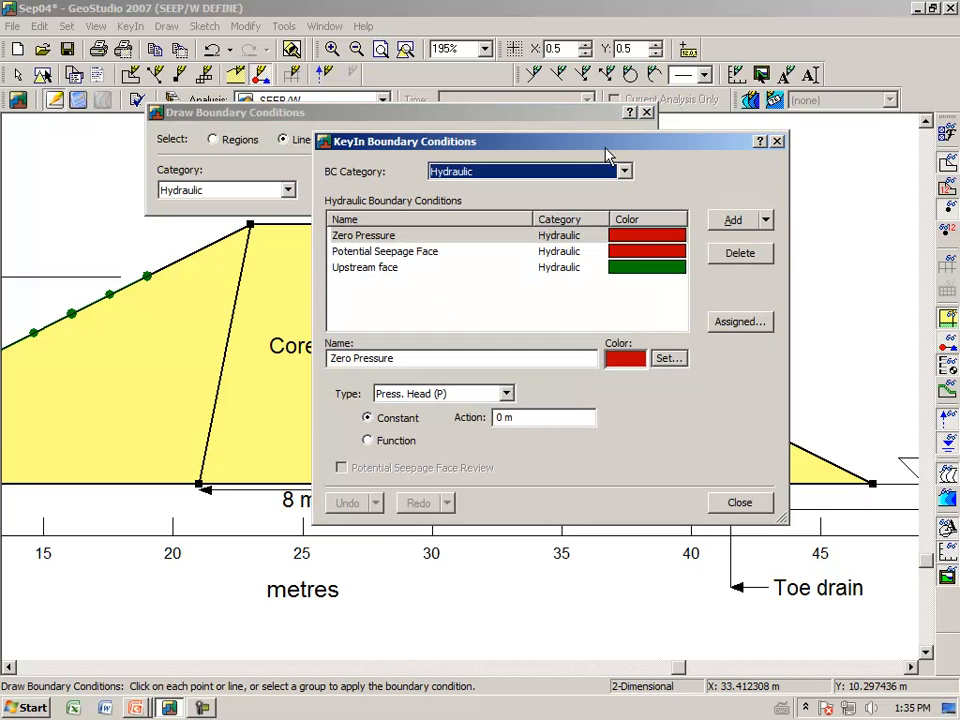
left_click(381, 255)
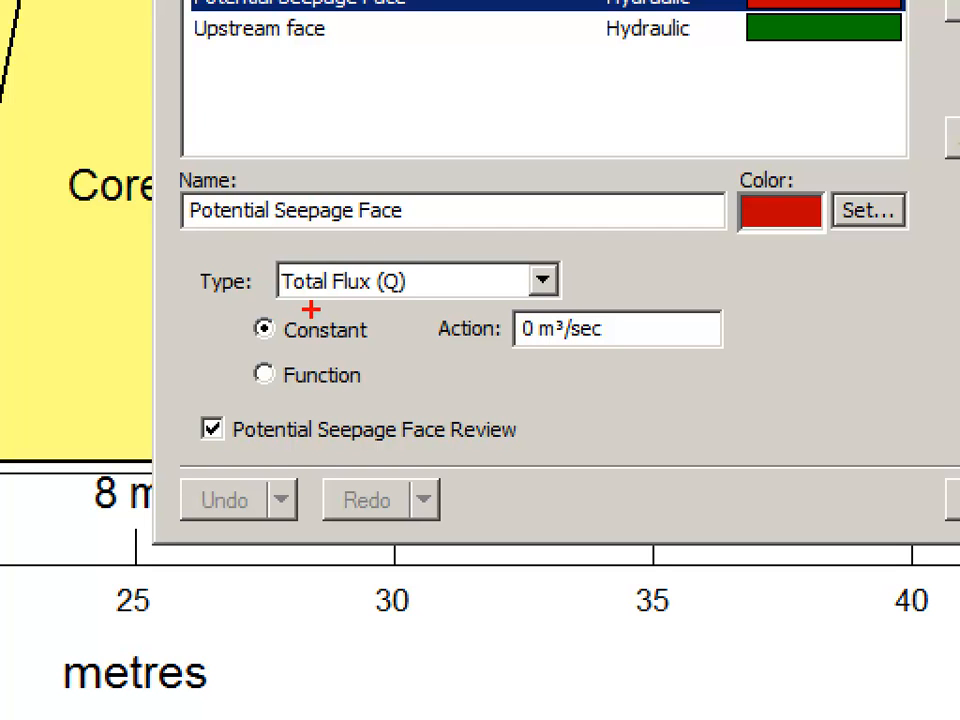
mouse_move(308, 303)
left_mouse_down()
mouse_move(383, 309)
mouse_move(426, 276)
mouse_move(375, 246)
mouse_move(280, 256)
left_mouse_up()
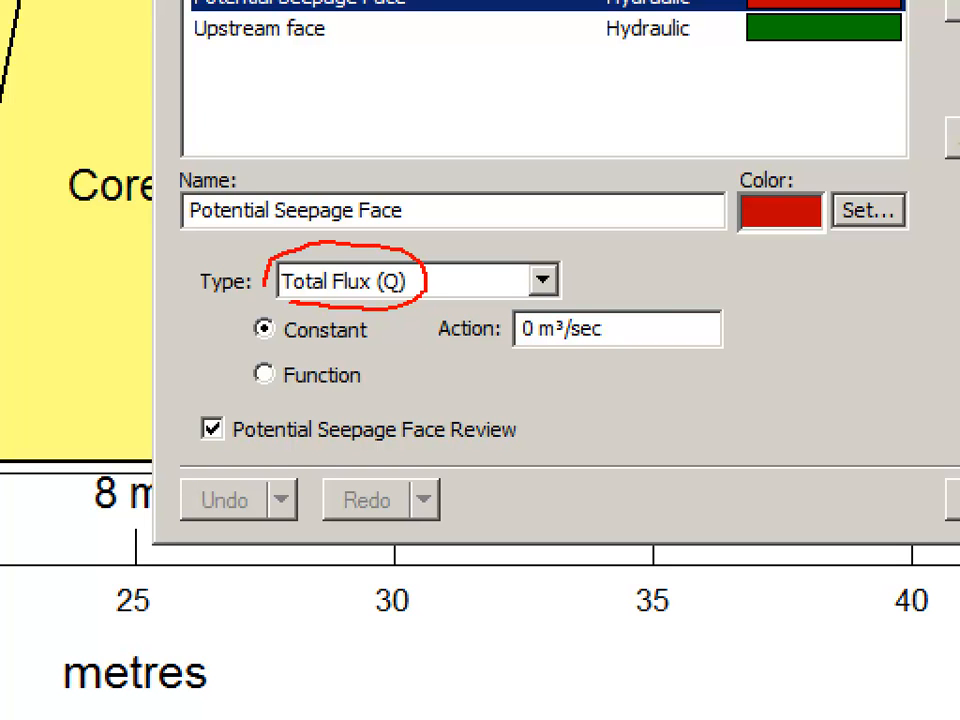
mouse_move(476, 358)
left_mouse_down()
mouse_move(583, 366)
mouse_move(618, 328)
mouse_move(520, 302)
left_mouse_up()
left_click_drag(492, 340, 489, 364)
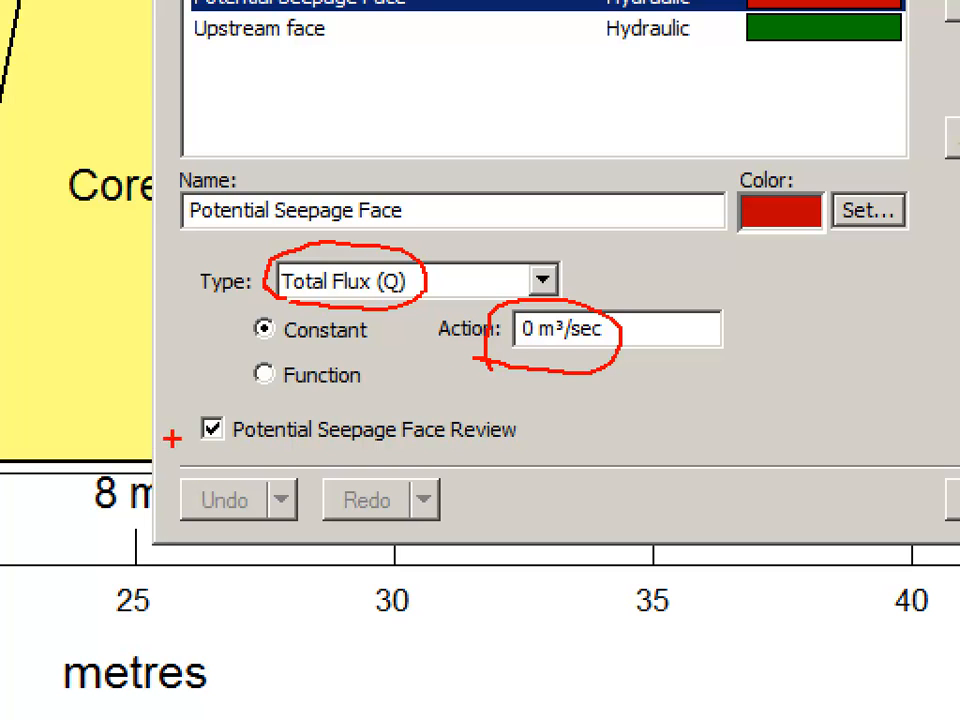
mouse_move(169, 449)
left_mouse_down()
mouse_move(548, 449)
mouse_move(450, 405)
mouse_move(209, 400)
left_mouse_up()
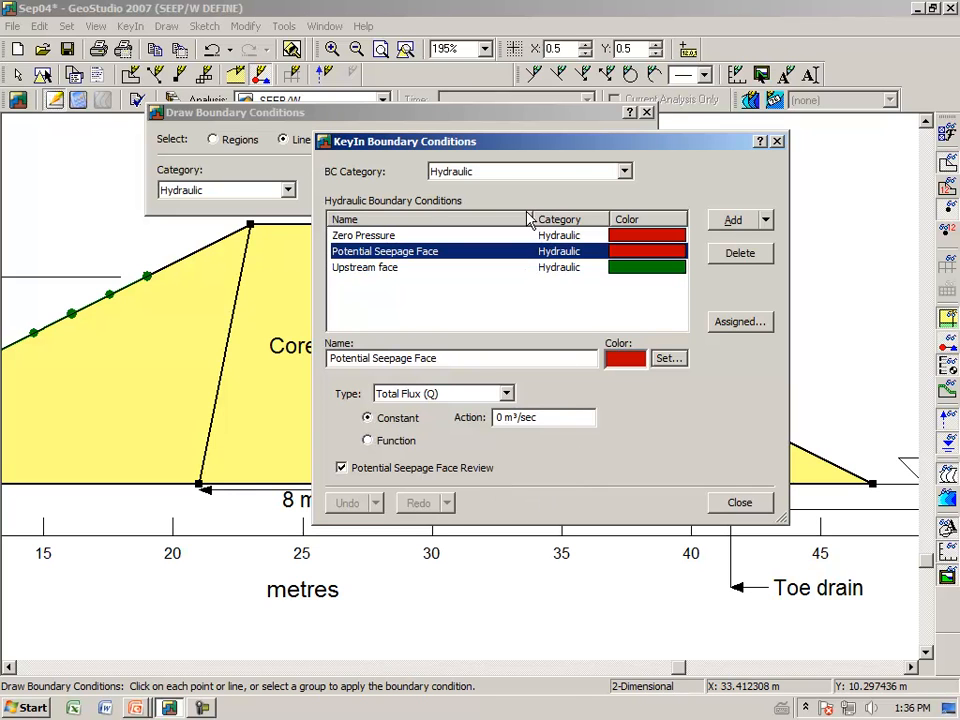
- Close the boundary condition definitions and assign Potential Seepage Face to the dam's downstream slope line
left_click_drag(565, 155, 338, 280)
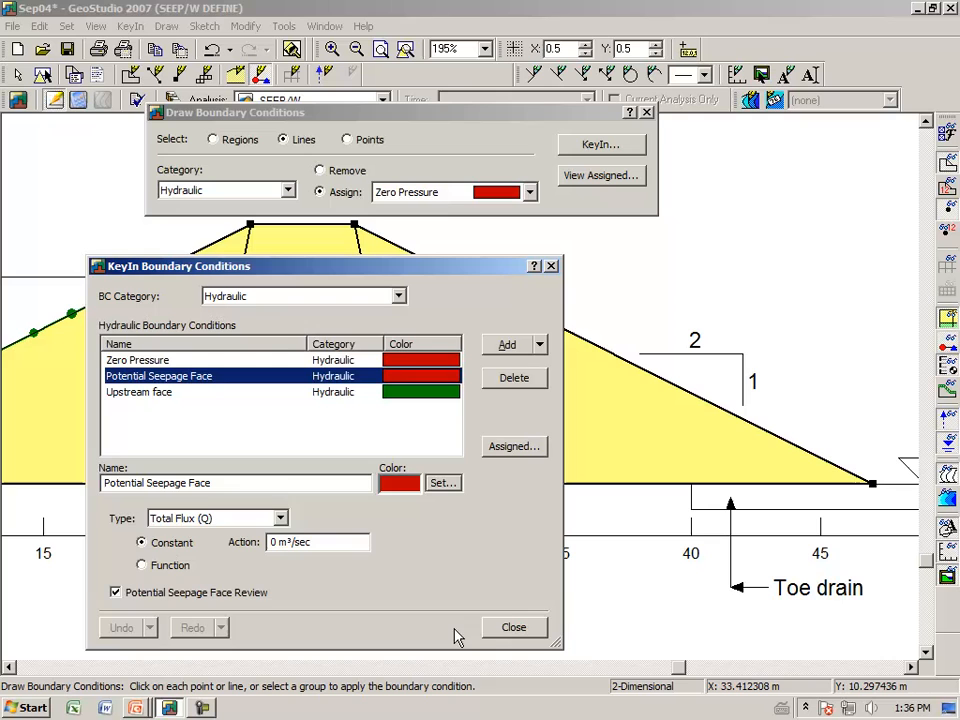
left_click(506, 630)
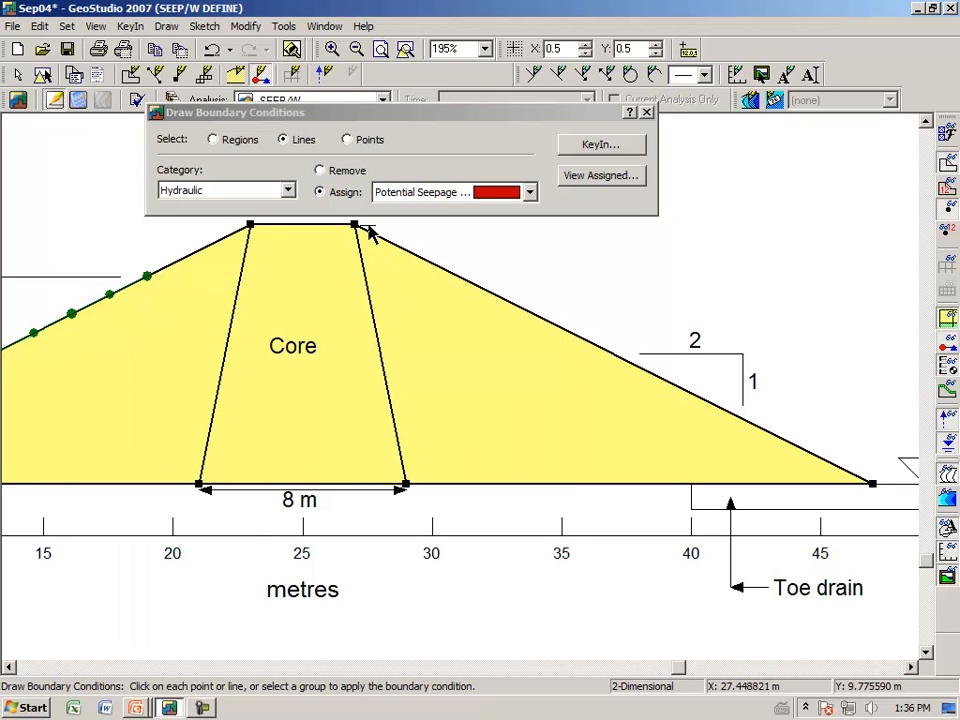
left_click(371, 118)
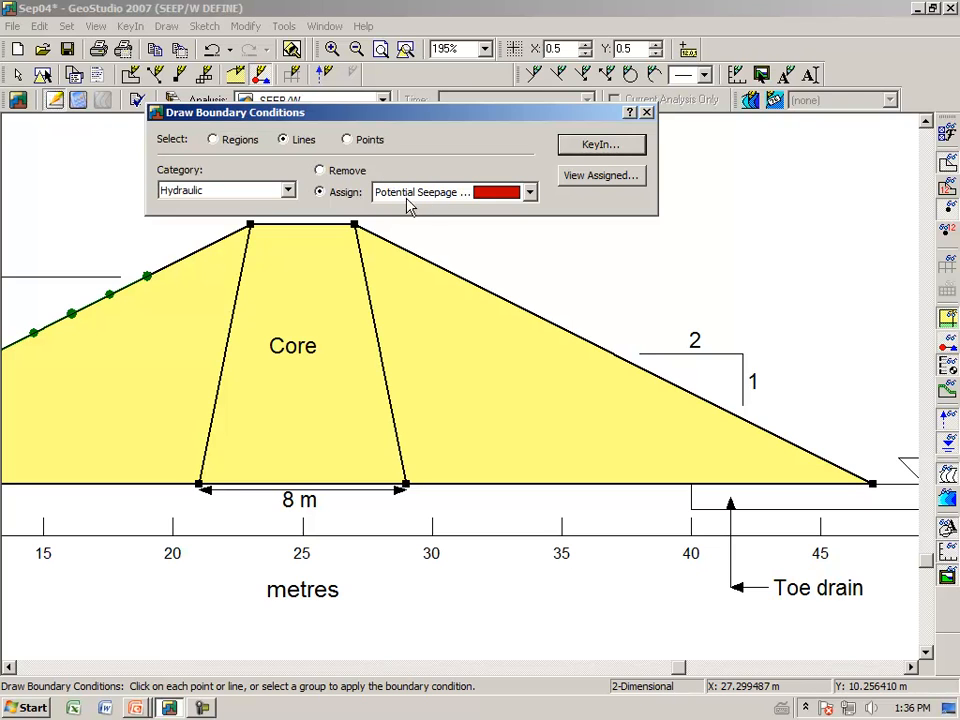
left_click(592, 345)
left_click(592, 345)
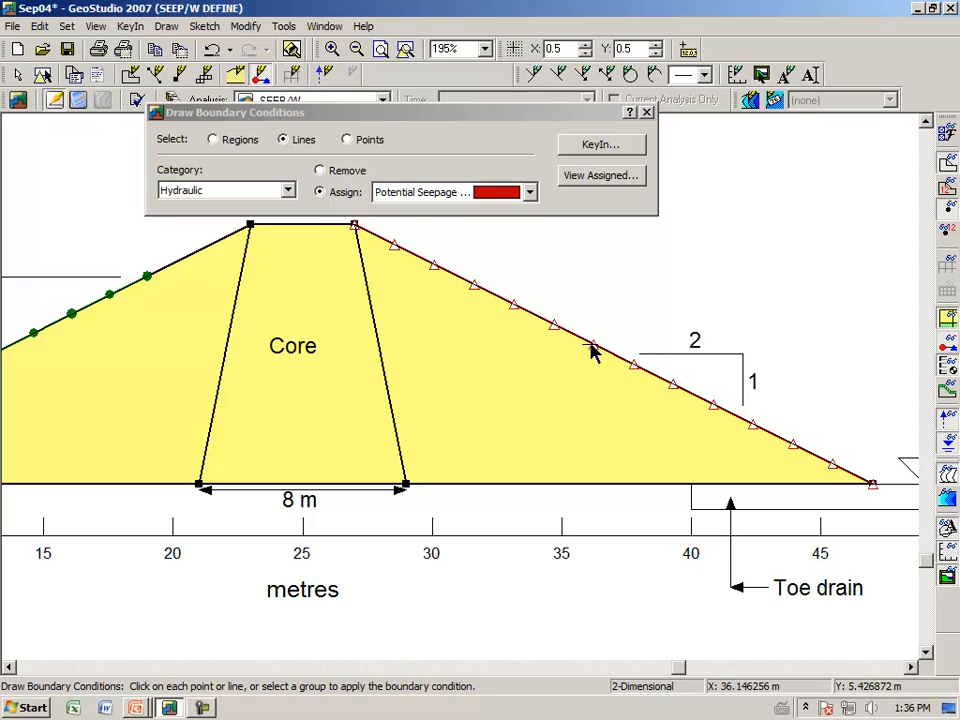
left_click(648, 113)
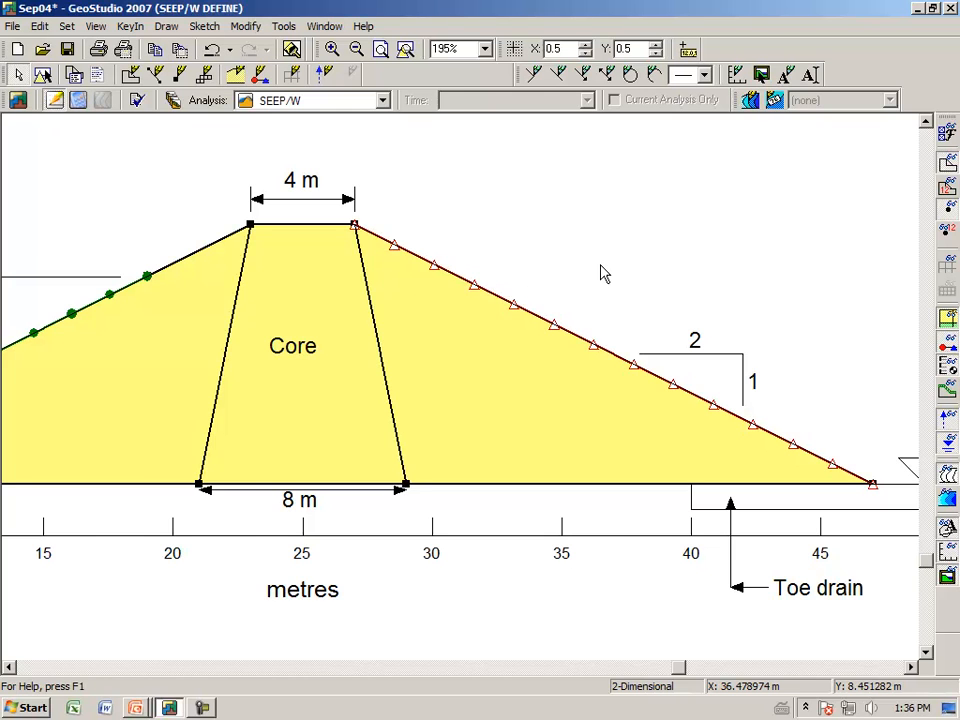
- Run Verify/Optimize on the SEEP/W model data and close the report
scroll(601, 266, "down", 1)
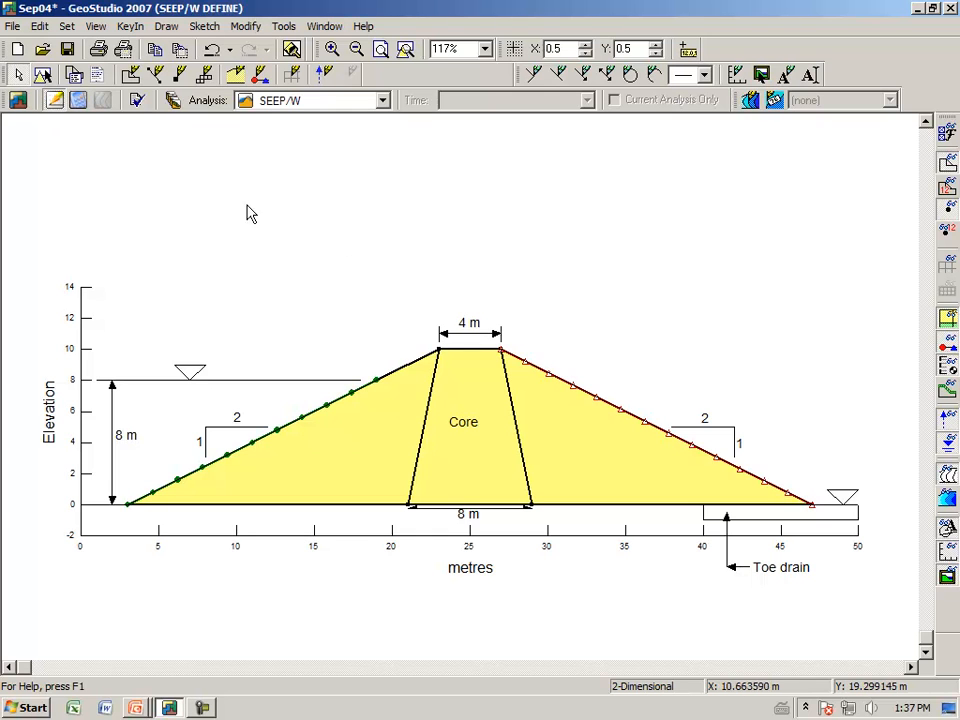
left_click(137, 101)
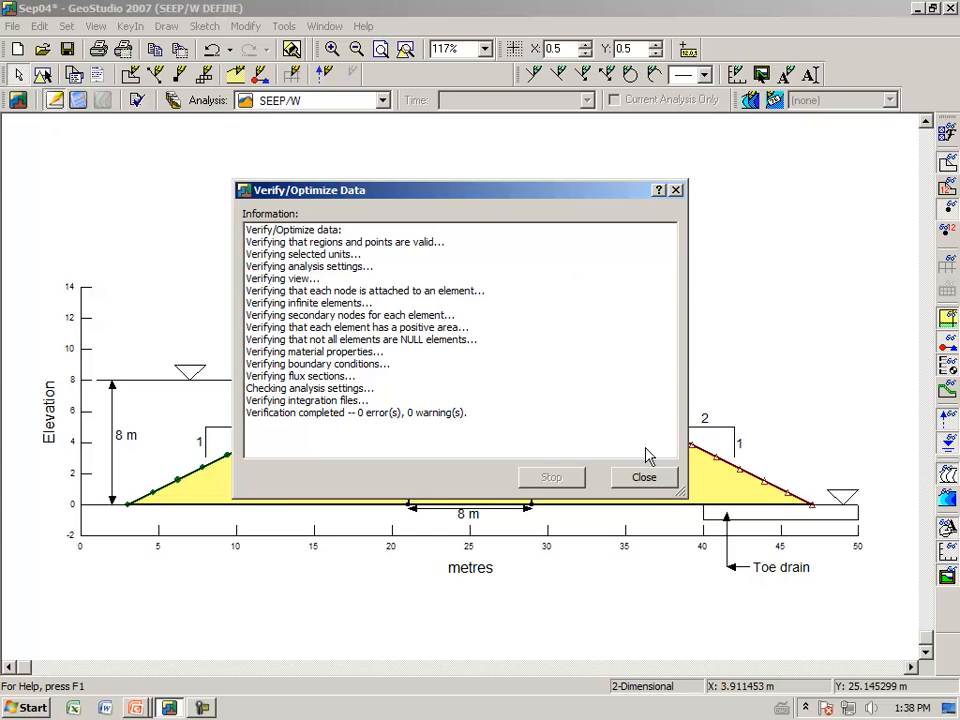
left_click(644, 478)
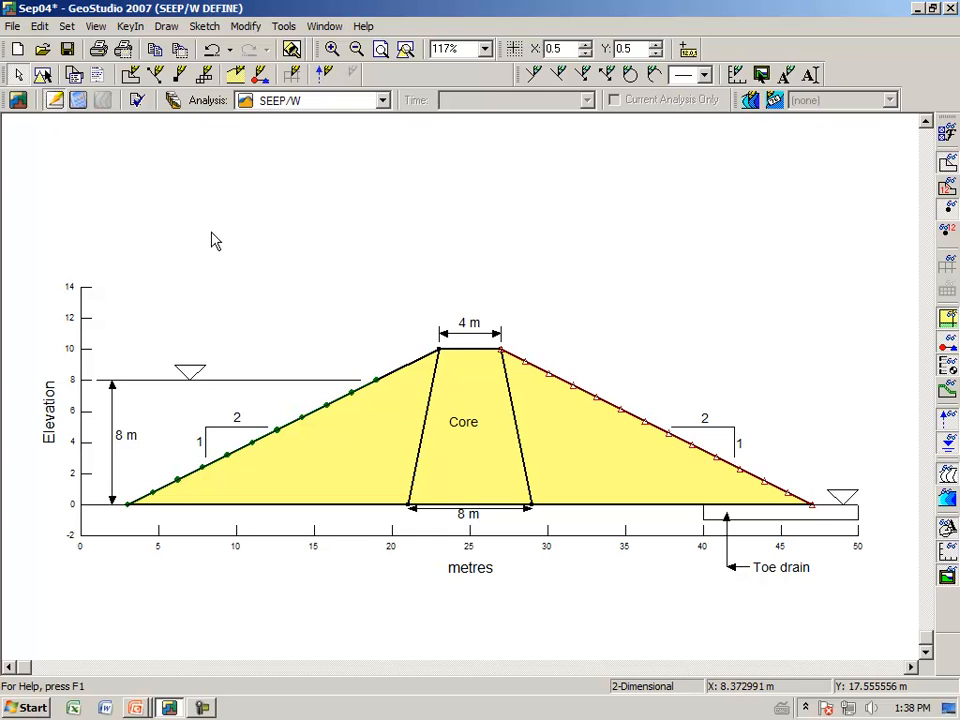
- Solve the SEEP/W analysis, close the solver dialog and display the contour results
left_click(77, 100)
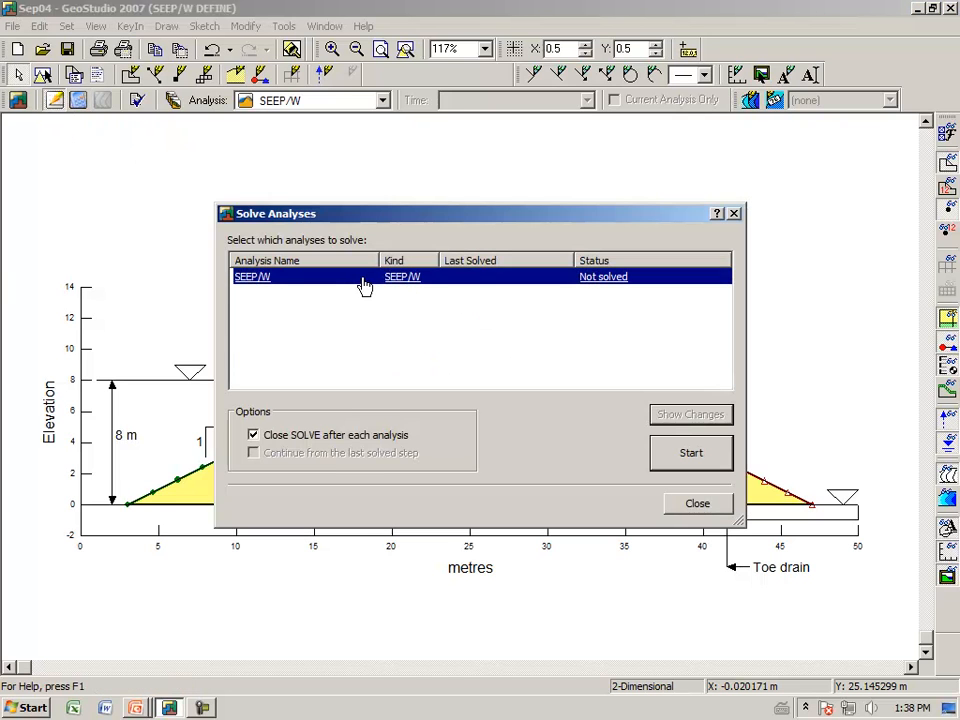
left_click(691, 456)
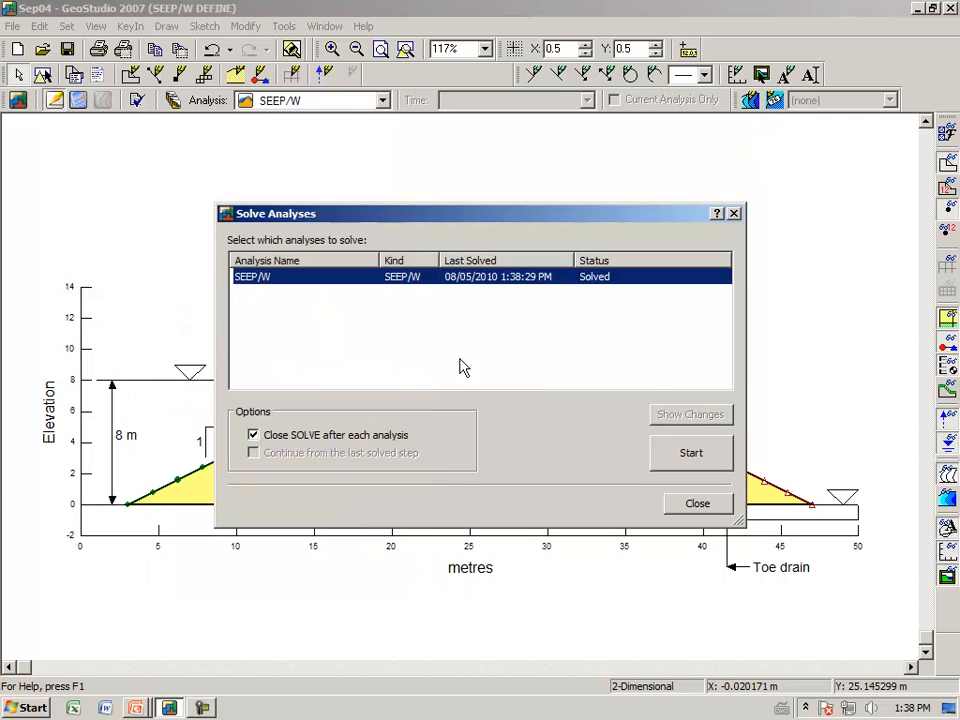
left_click(703, 505)
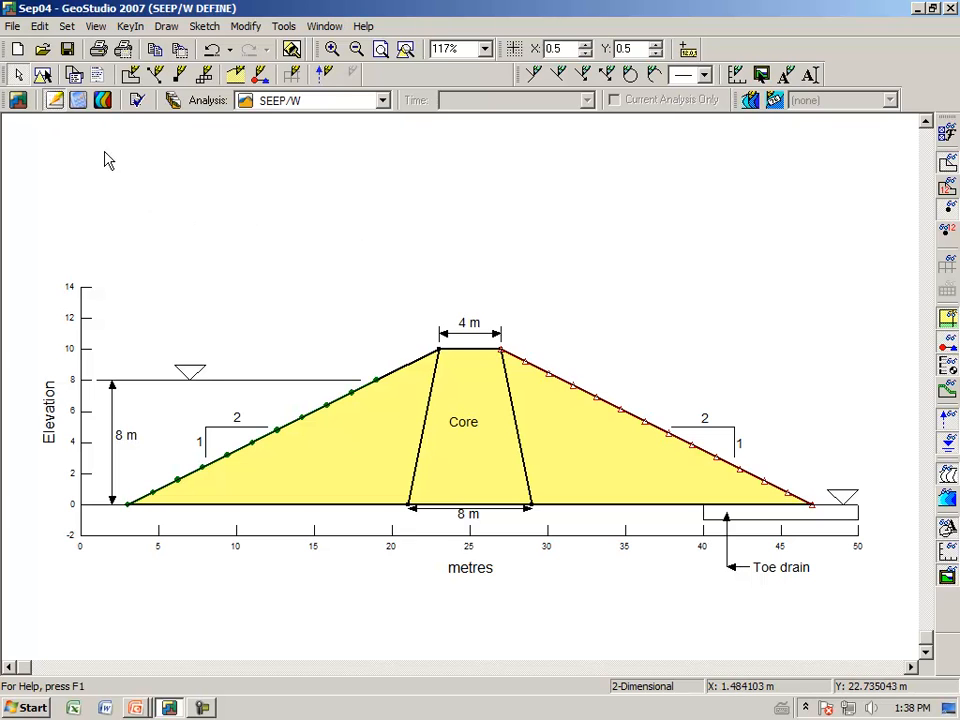
left_click(104, 101)
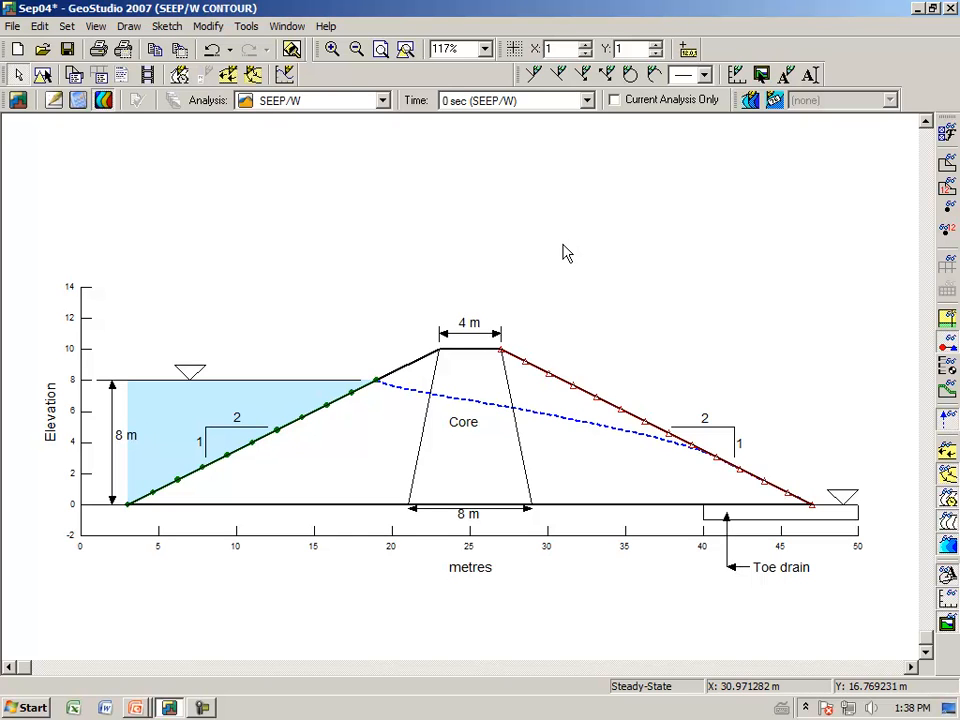
- Open the result information and examine total head and pore-water pressure at the slope node just above the downstream toe
left_click(333, 48)
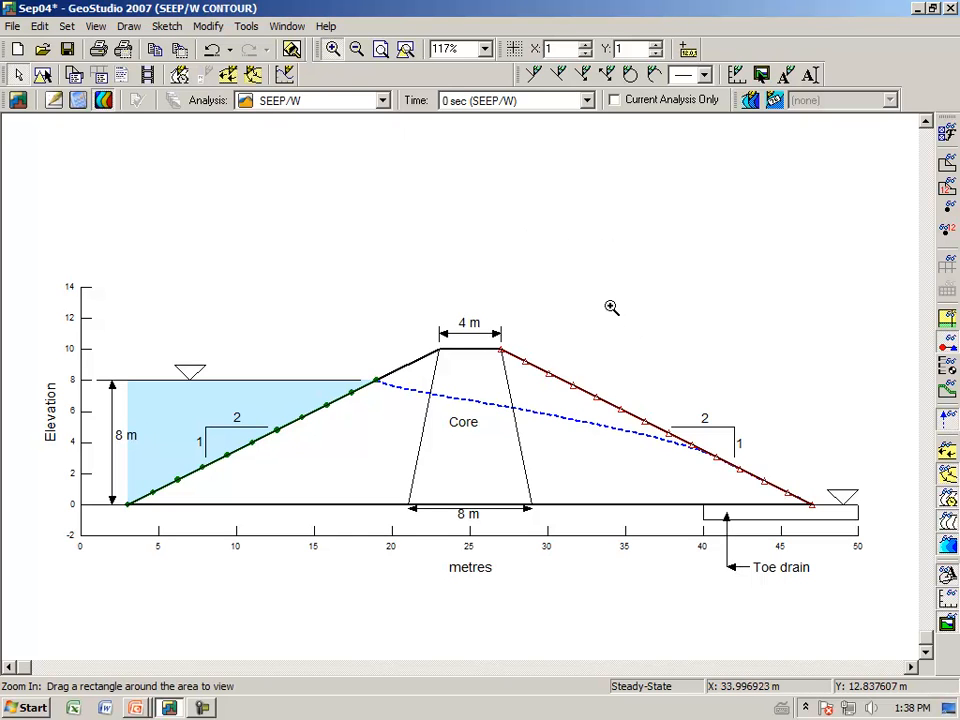
left_click_drag(612, 318, 860, 621)
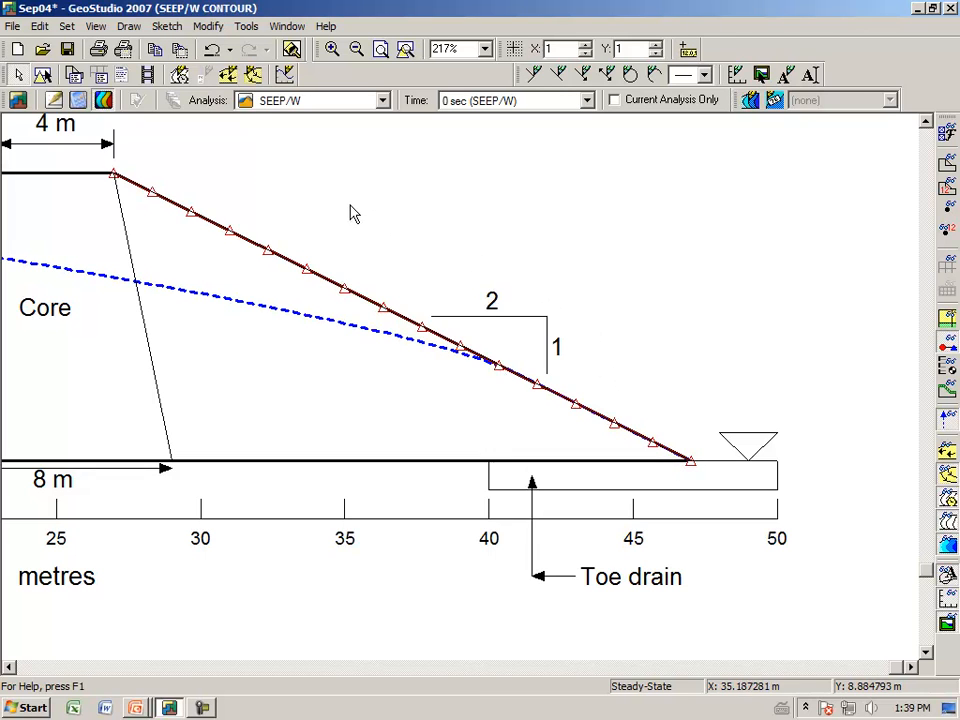
left_click(96, 27)
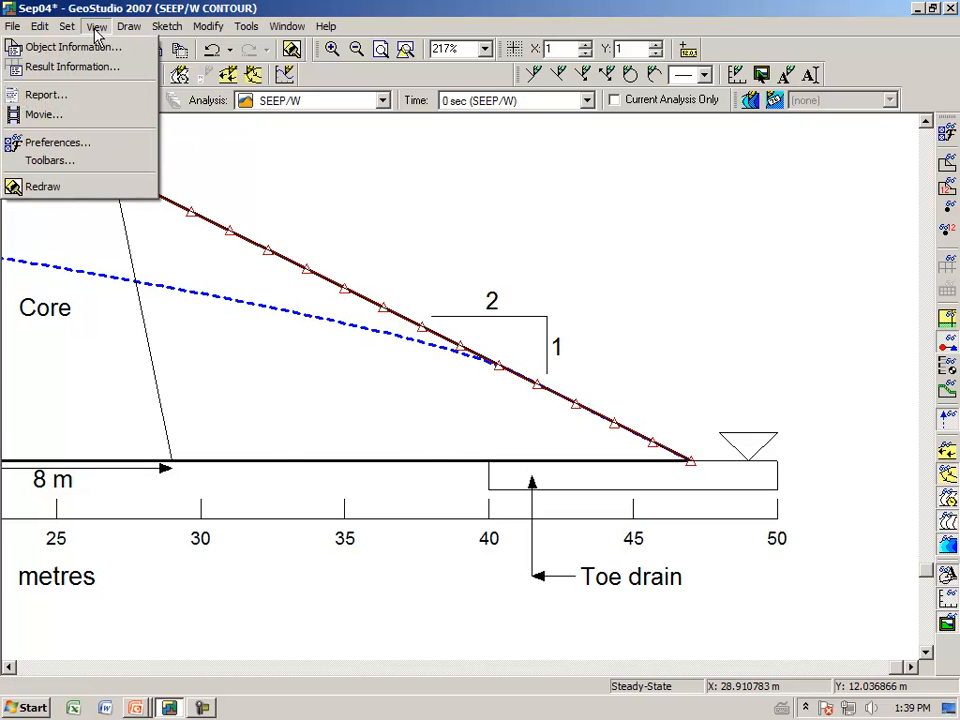
left_click(90, 68)
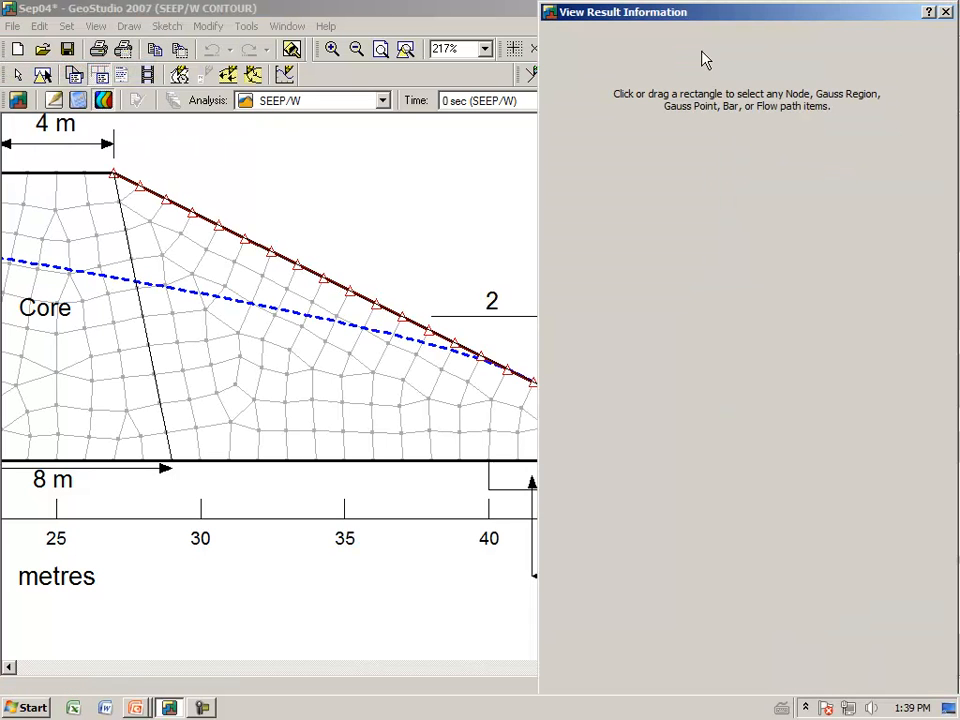
left_click_drag(831, 19, 676, 63)
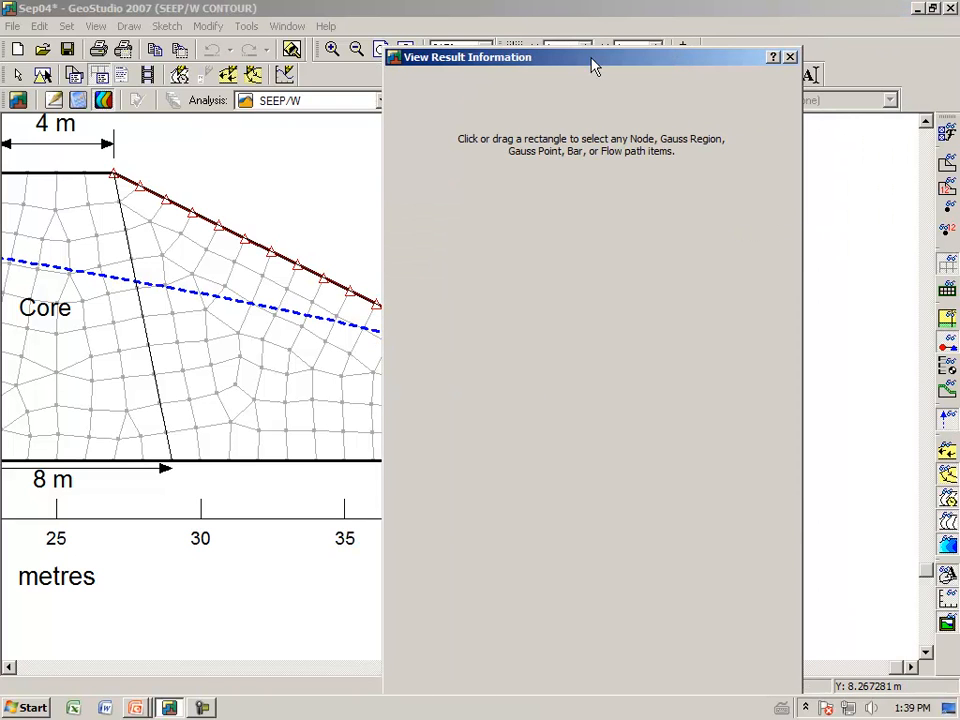
left_click_drag(587, 50, 272, 79)
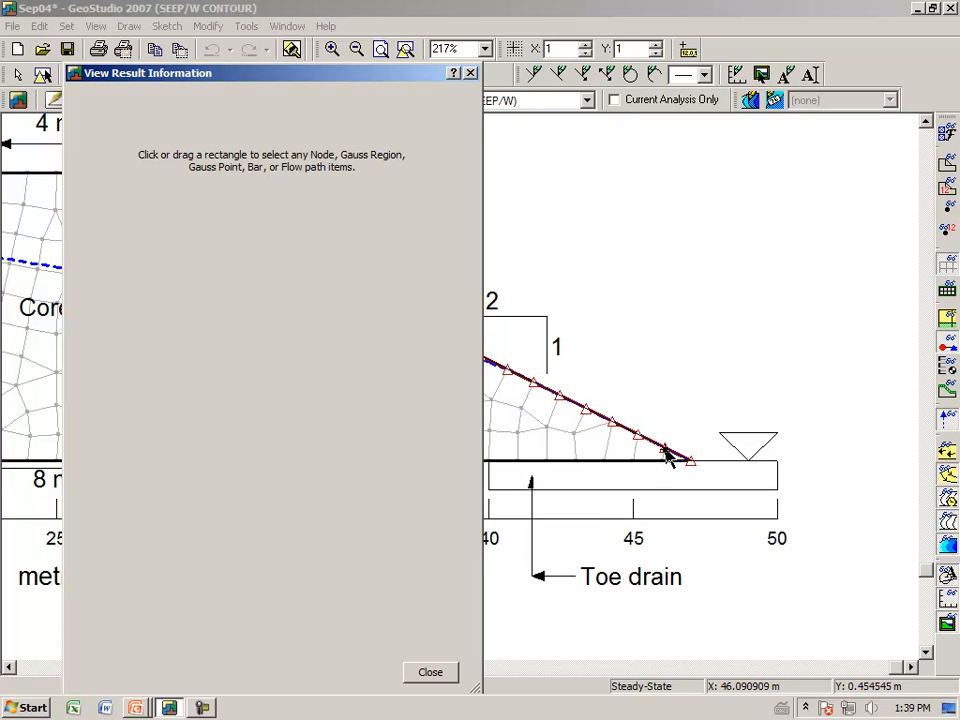
left_click(666, 452)
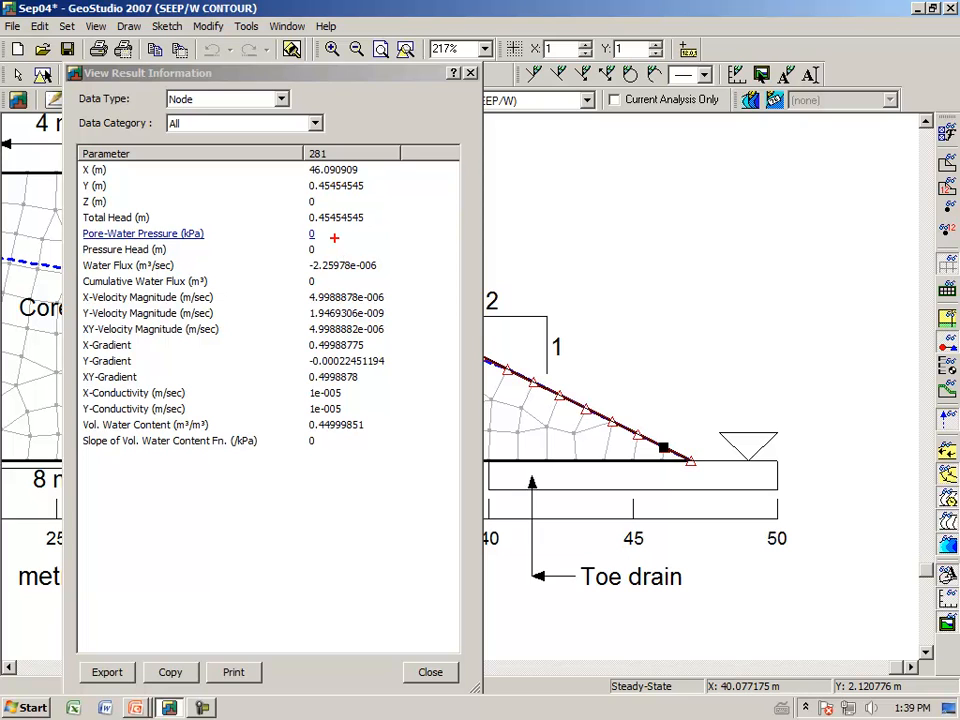
left_click_drag(304, 240, 292, 228)
mouse_move(318, 226)
left_mouse_down()
mouse_move(369, 215)
mouse_move(364, 195)
left_mouse_up()
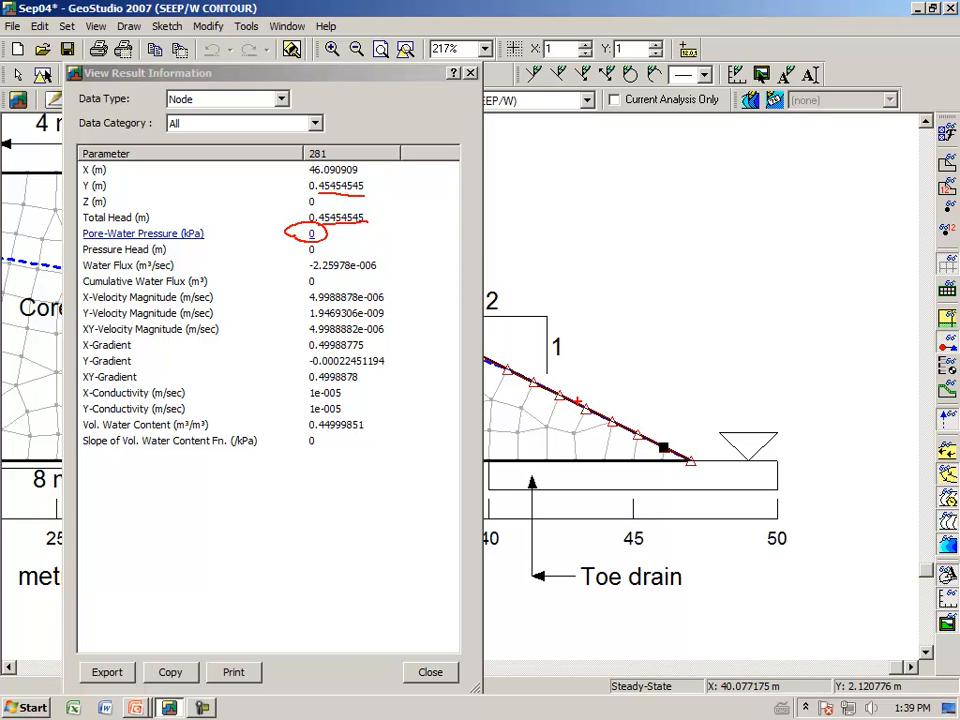
key("Escape")
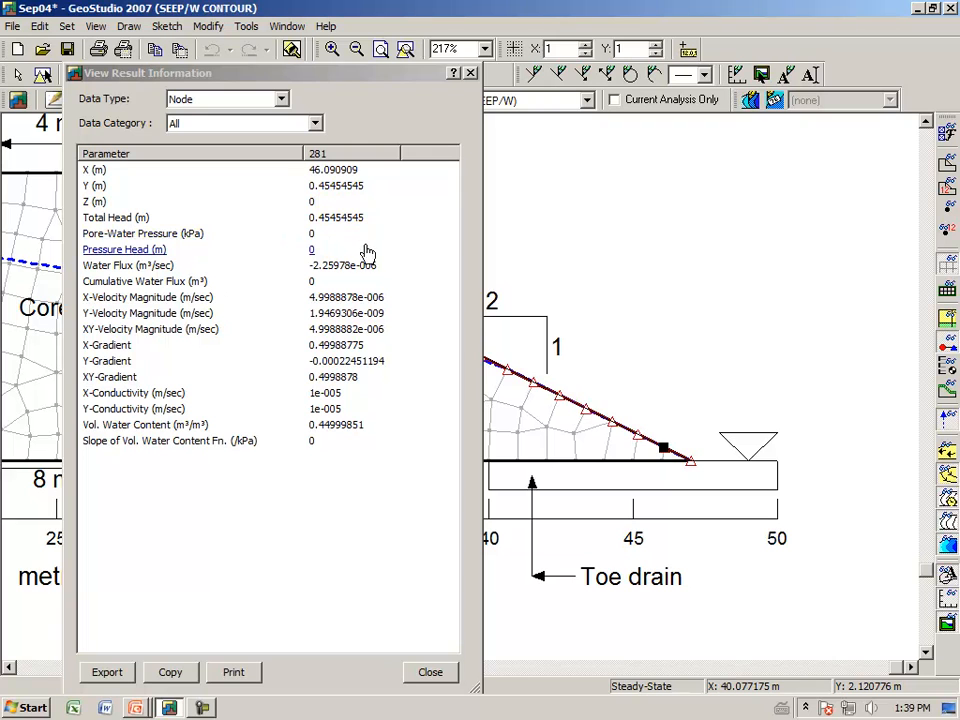
- Check the results of successive nodes up the downstream face to just above the seepage exit point, and close the result information
left_click(638, 434)
left_click(612, 421)
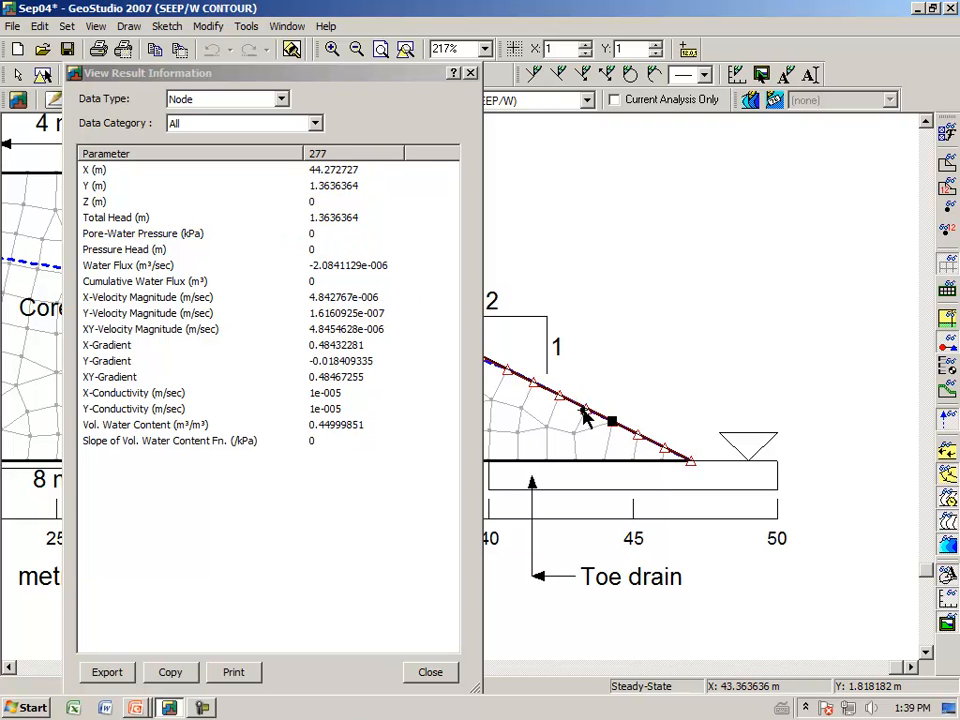
left_click(580, 406)
left_click(556, 394)
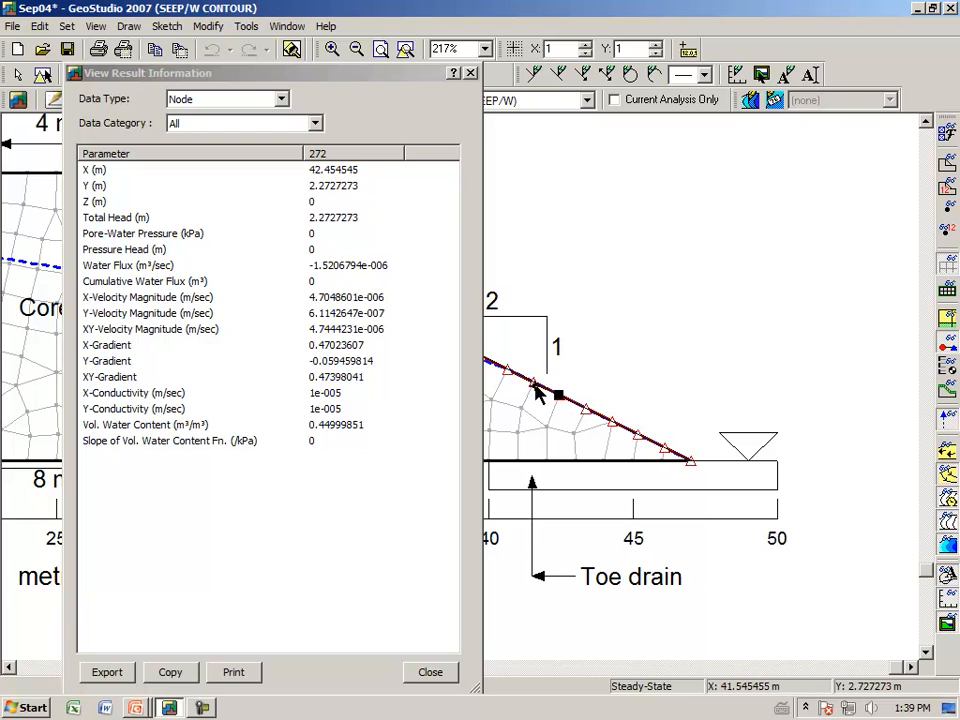
left_click(522, 381)
left_click(508, 370)
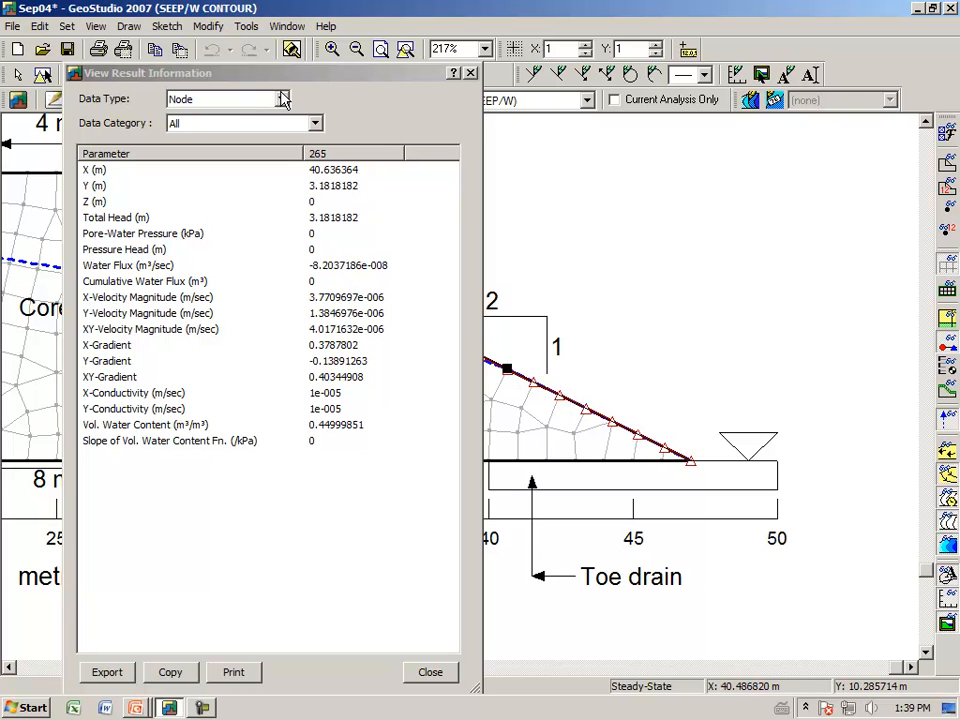
left_click_drag(291, 76, 234, 76)
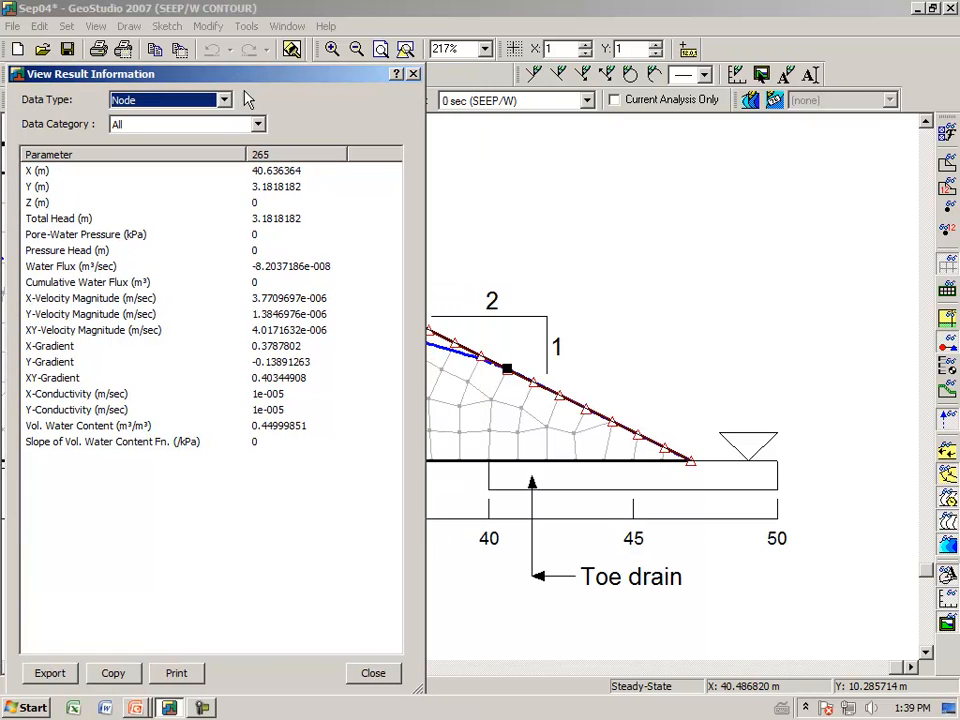
left_click(482, 359)
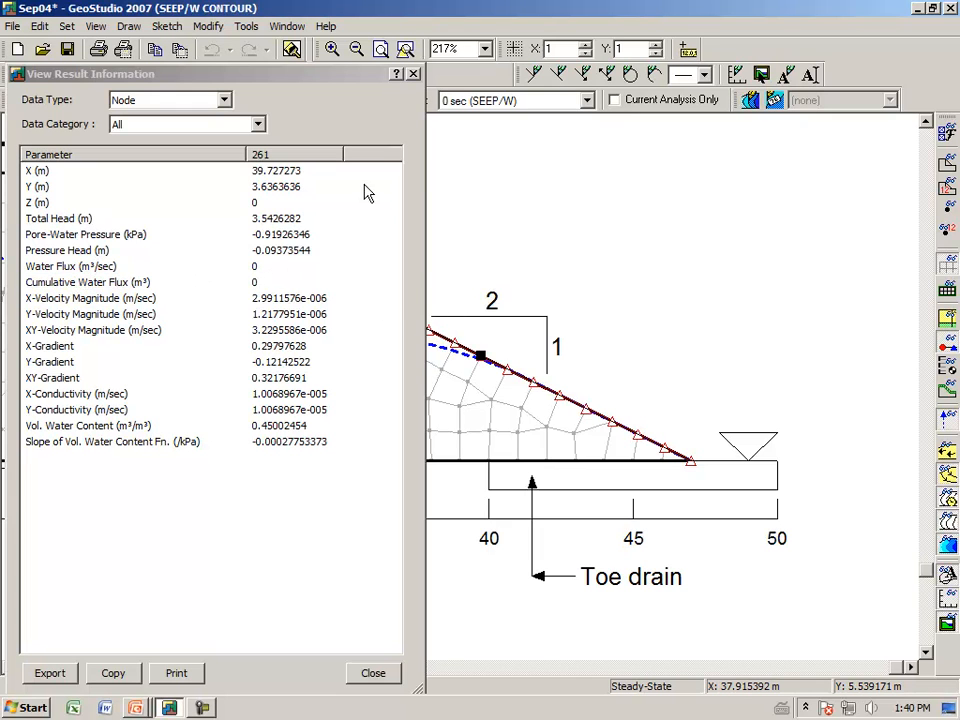
left_click(414, 75)
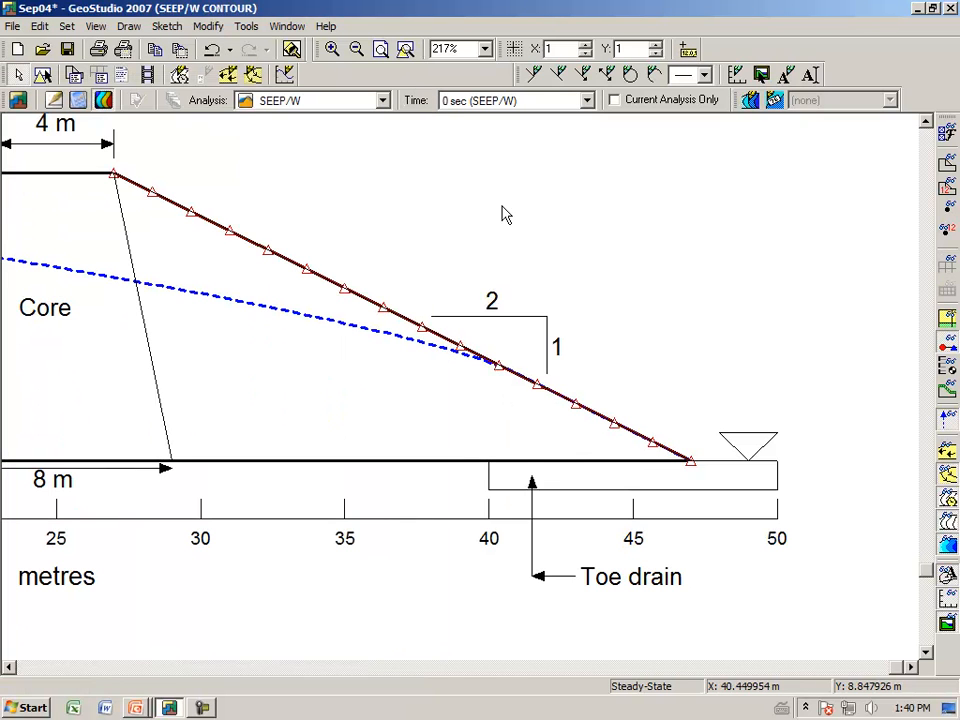
- Display the flow velocity vectors across the dam section
left_click(407, 53)
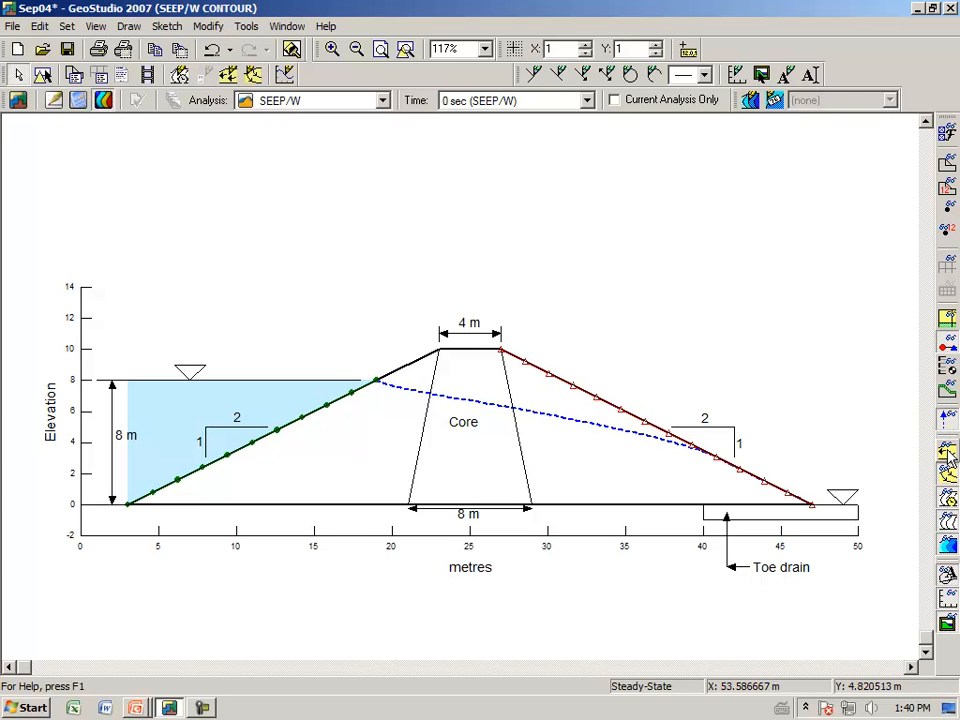
left_click(945, 420)
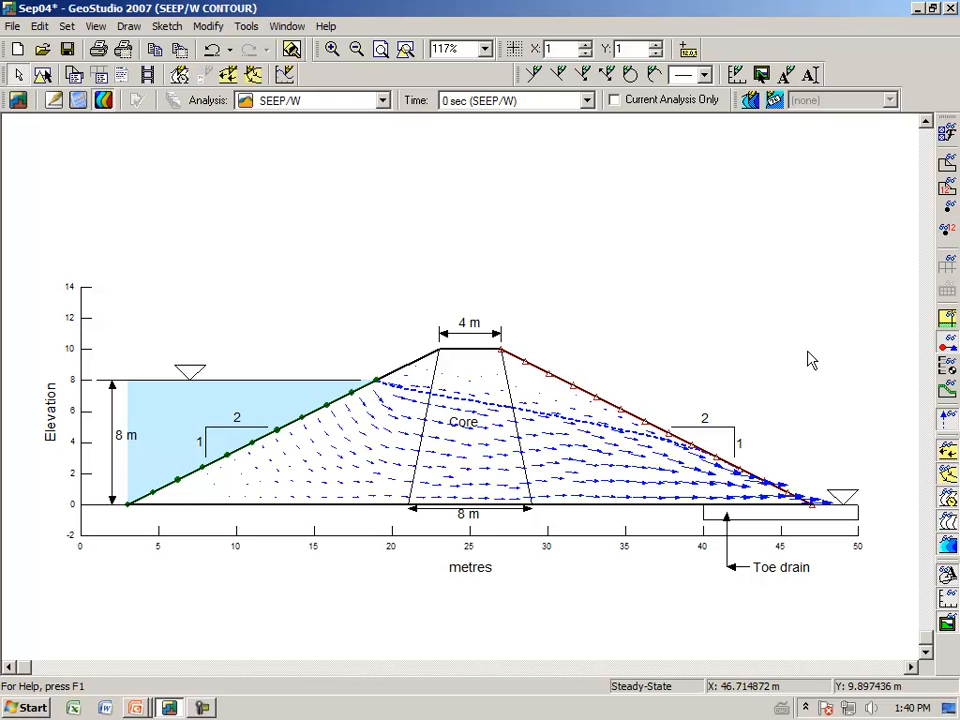
left_click(332, 48)
left_click_drag(261, 253, 831, 586)
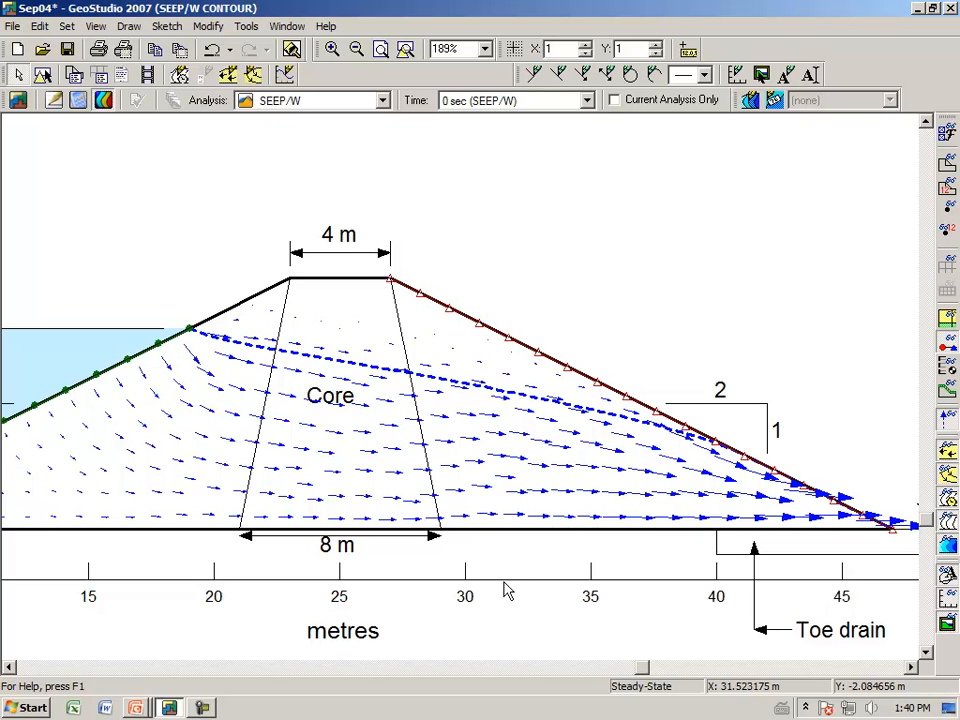
- Examine the velocity vectors at the upstream toe, through the core and around the phreatic line on the downstream side
left_click_drag(642, 667, 690, 667)
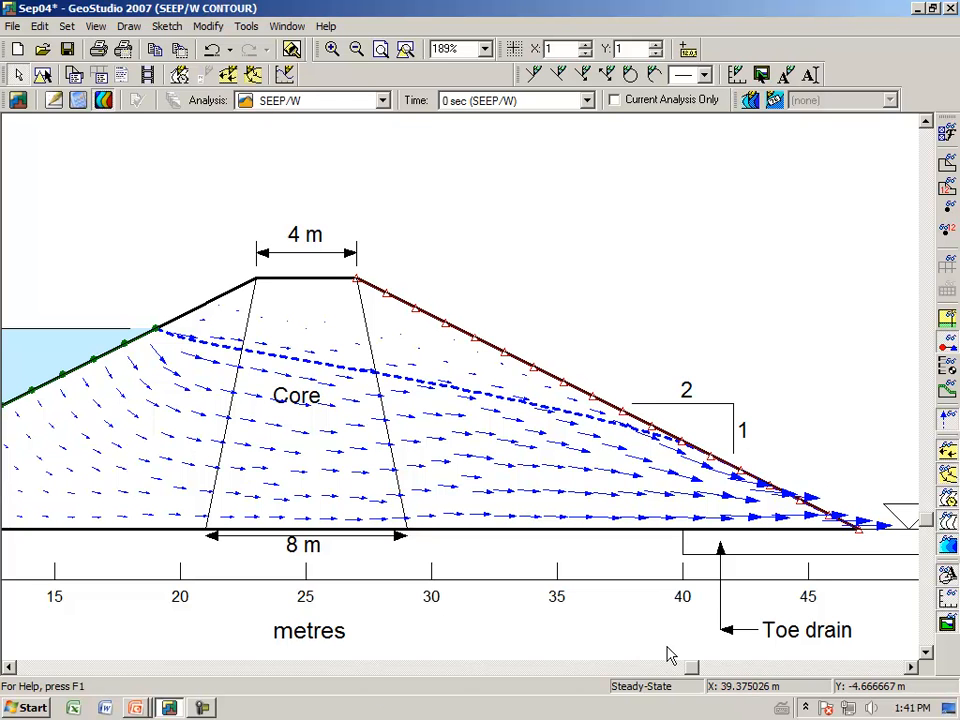
mouse_move(692, 670)
left_mouse_down()
mouse_move(510, 686)
mouse_move(230, 672)
left_mouse_up()
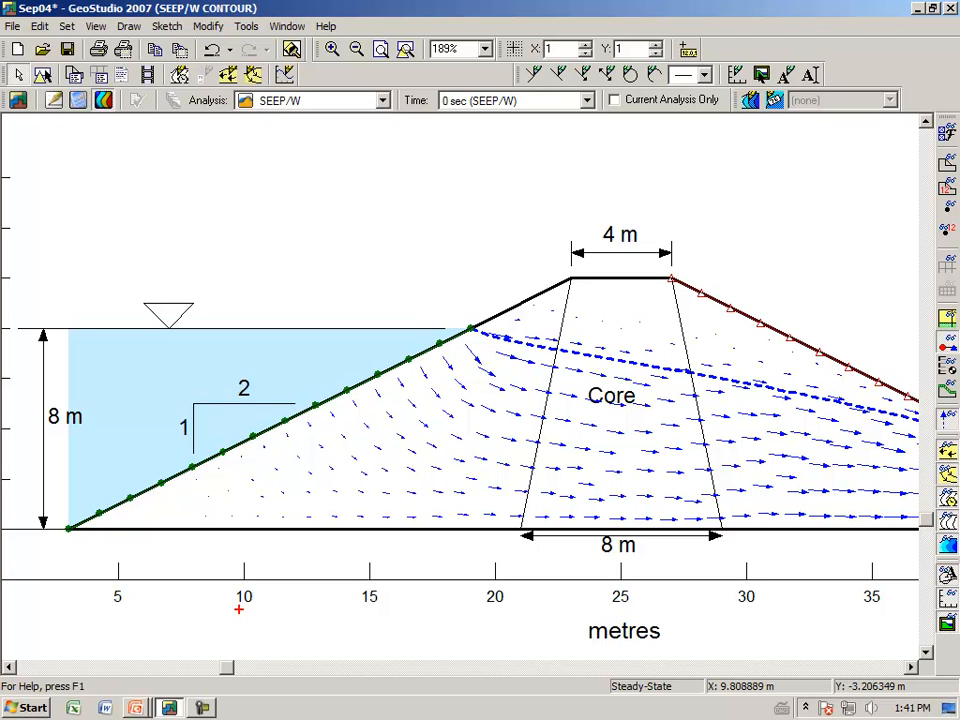
mouse_move(113, 530)
left_mouse_down()
mouse_move(208, 454)
mouse_move(97, 488)
left_mouse_up()
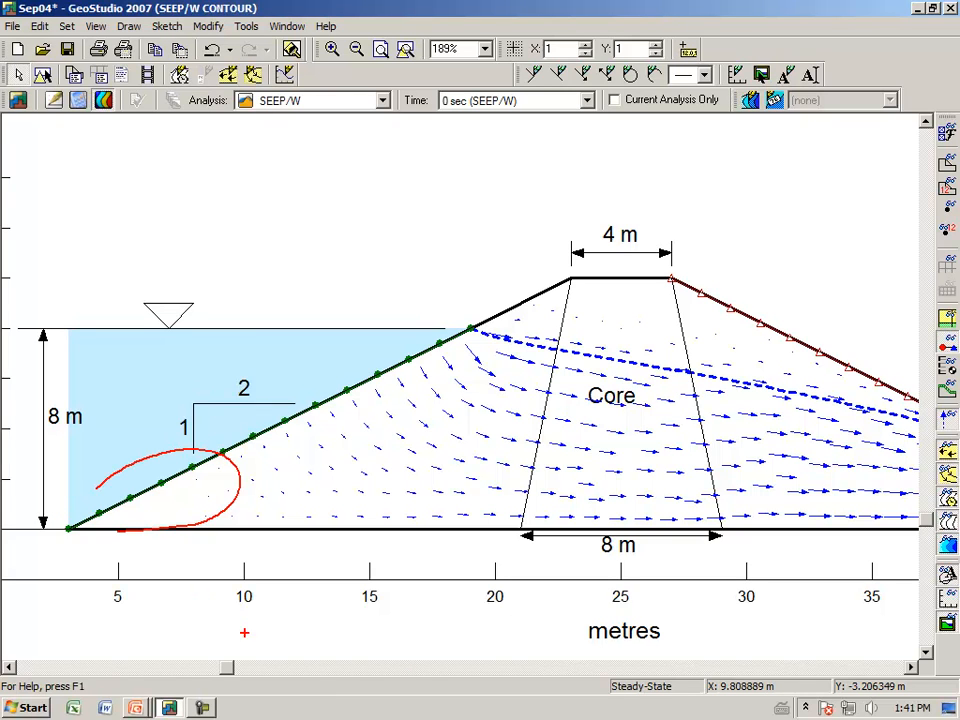
key("Escape")
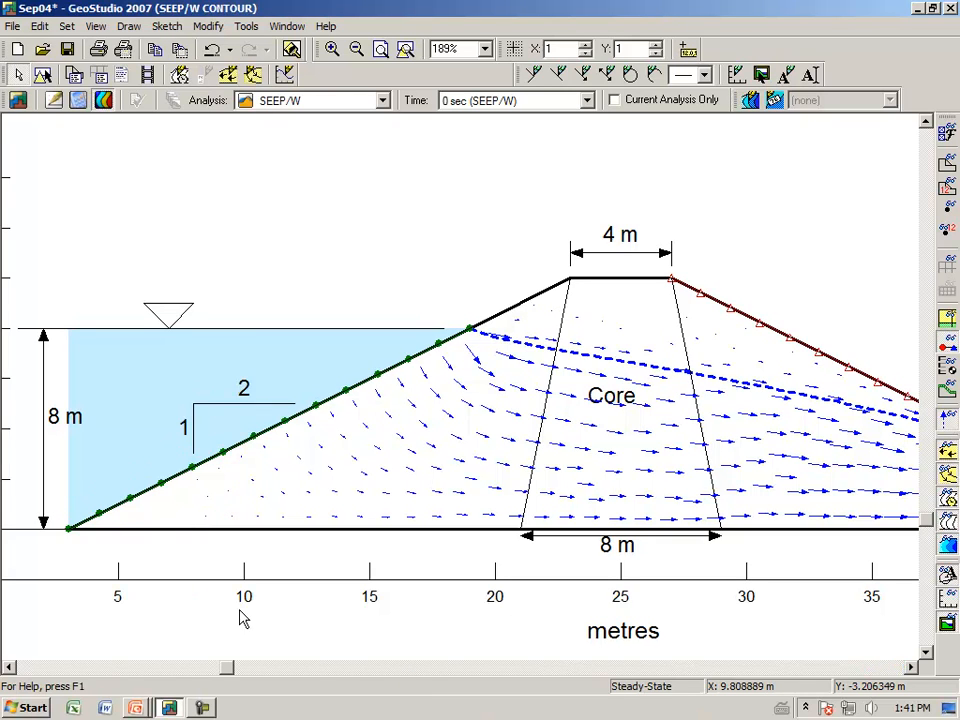
left_click(911, 668)
left_click(912, 669)
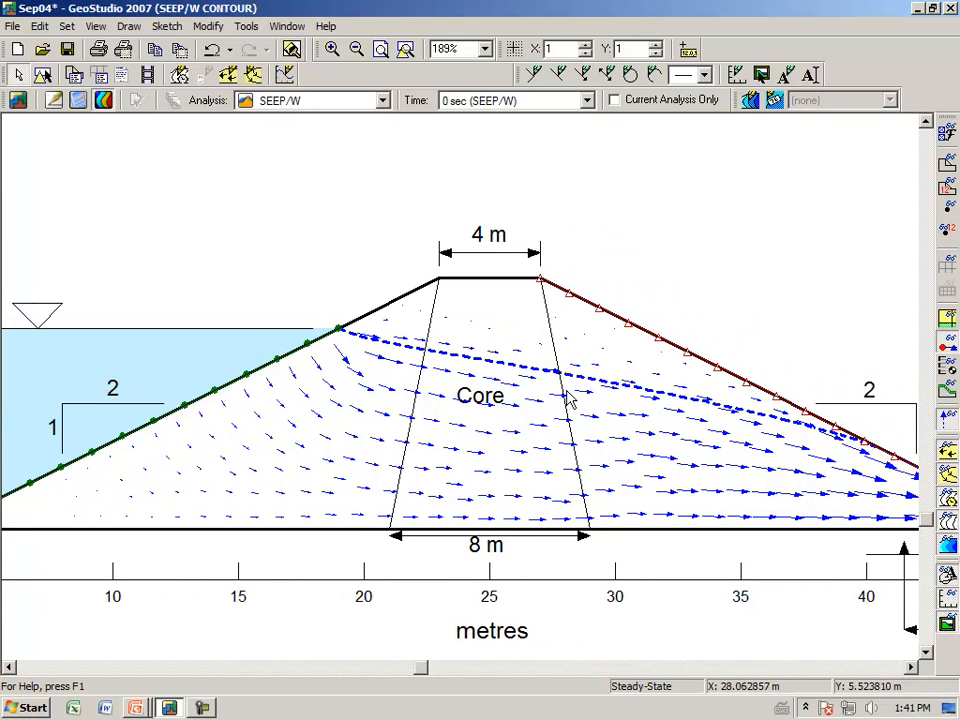
left_click(334, 52)
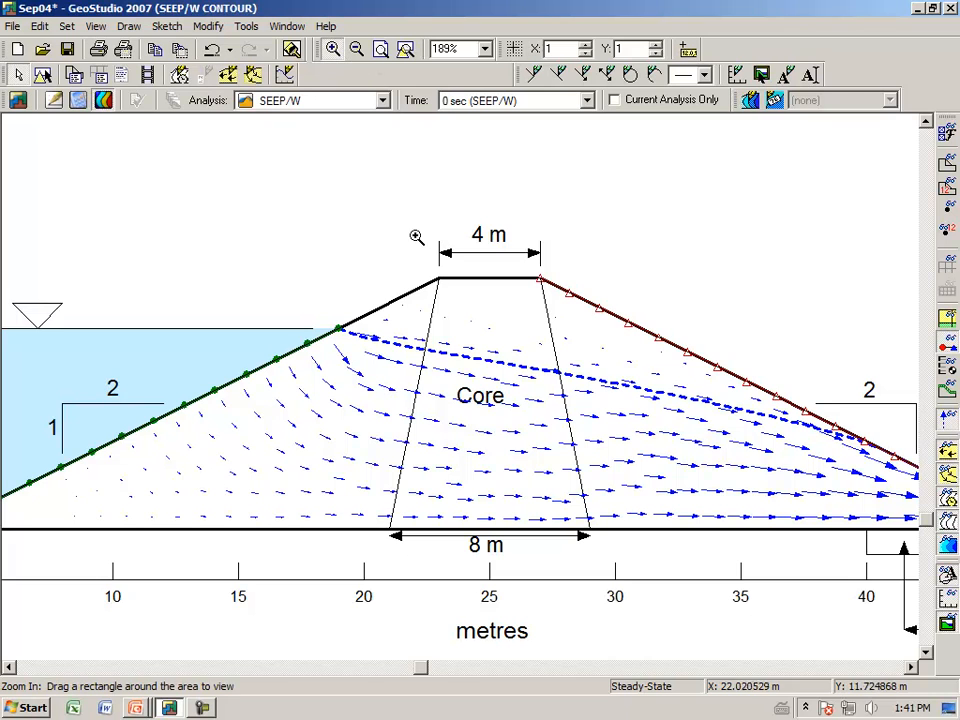
left_click_drag(439, 279, 690, 443)
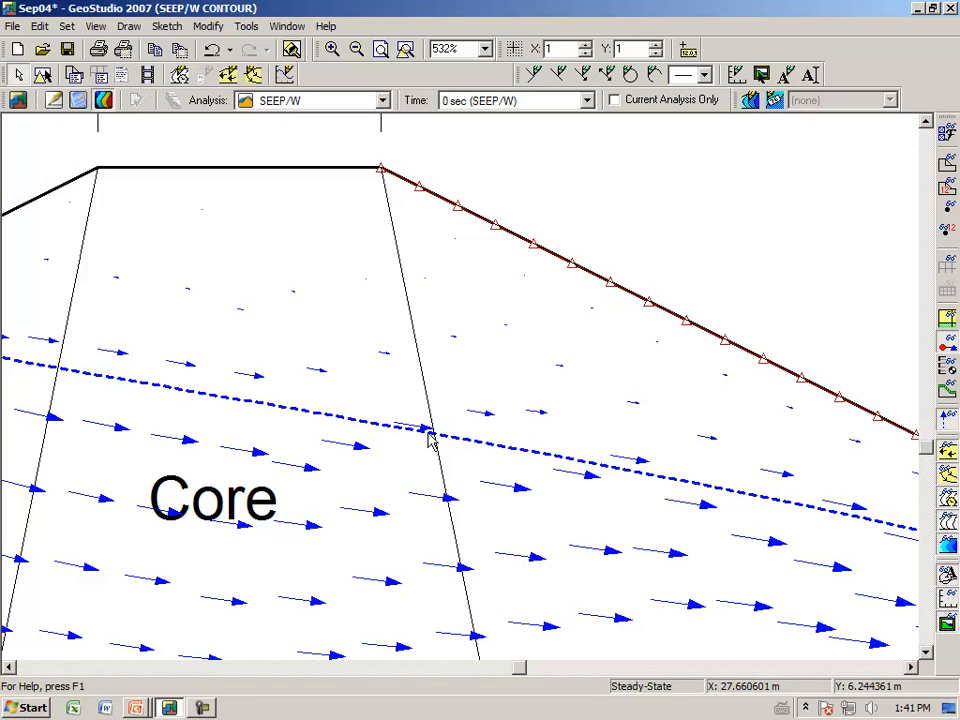
left_click_drag(374, 325, 561, 364)
left_click_drag(370, 421, 528, 448)
key("Escape")
key("ctrl+2")
left_click_drag(416, 340, 567, 364)
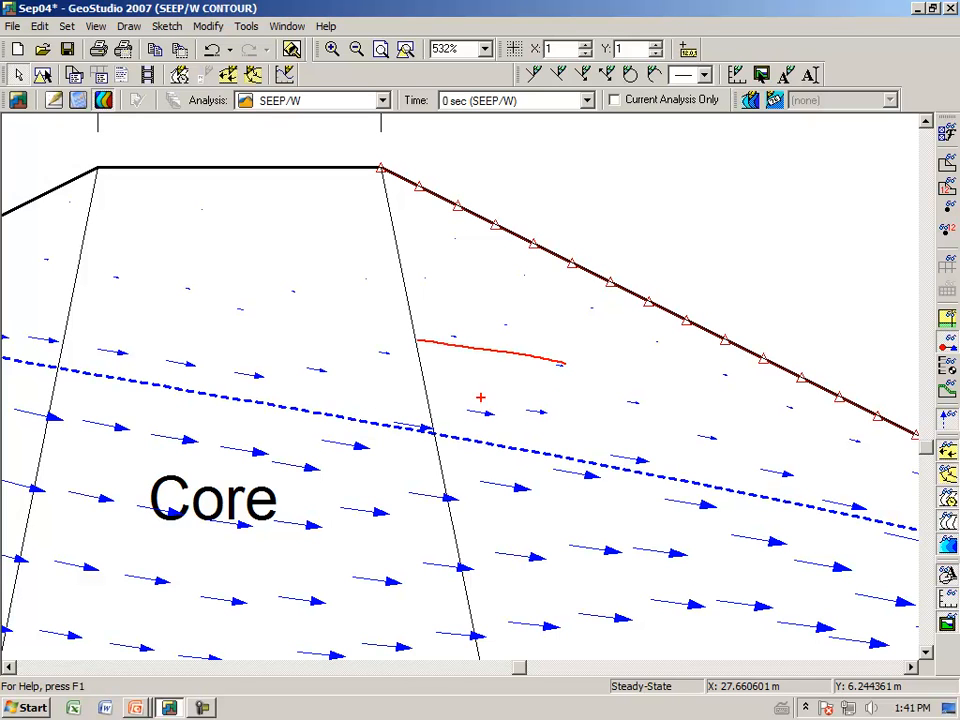
left_click_drag(435, 430, 552, 452)
mouse_move(490, 381)
left_mouse_down()
mouse_move(490, 404)
mouse_move(508, 392)
mouse_move(526, 404)
mouse_move(562, 388)
mouse_move(640, 402)
mouse_move(628, 436)
mouse_move(700, 456)
mouse_move(742, 442)
mouse_move(779, 452)
left_mouse_up()
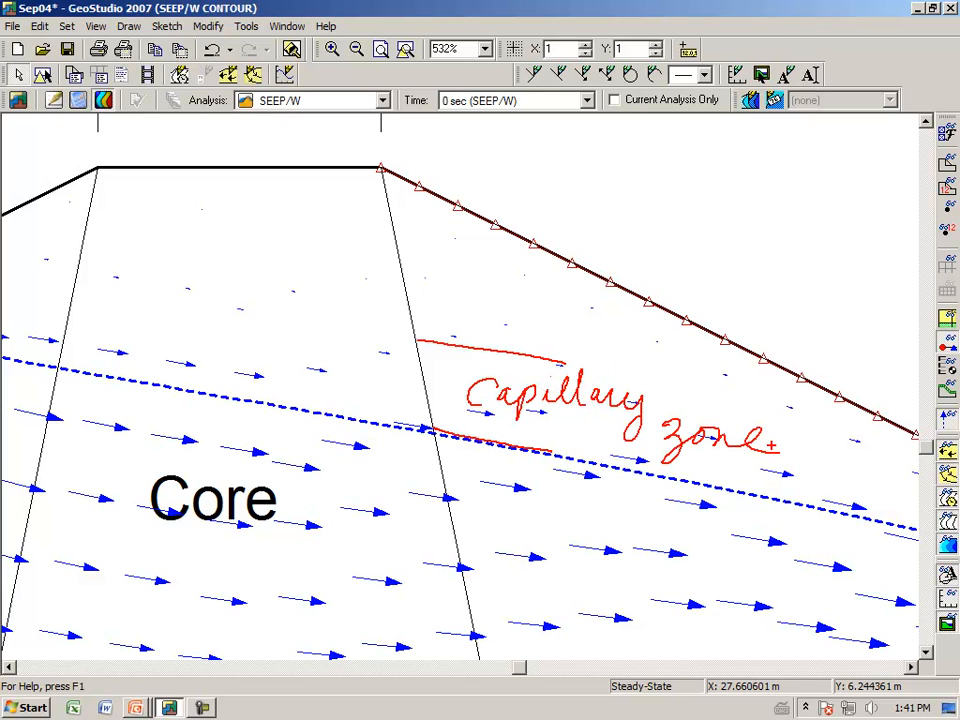
mouse_move(265, 355)
left_mouse_down()
mouse_move(263, 380)
mouse_move(268, 369)
mouse_move(318, 360)
mouse_move(328, 380)
mouse_move(402, 355)
mouse_move(384, 400)
mouse_move(415, 383)
mouse_move(432, 410)
left_mouse_up()
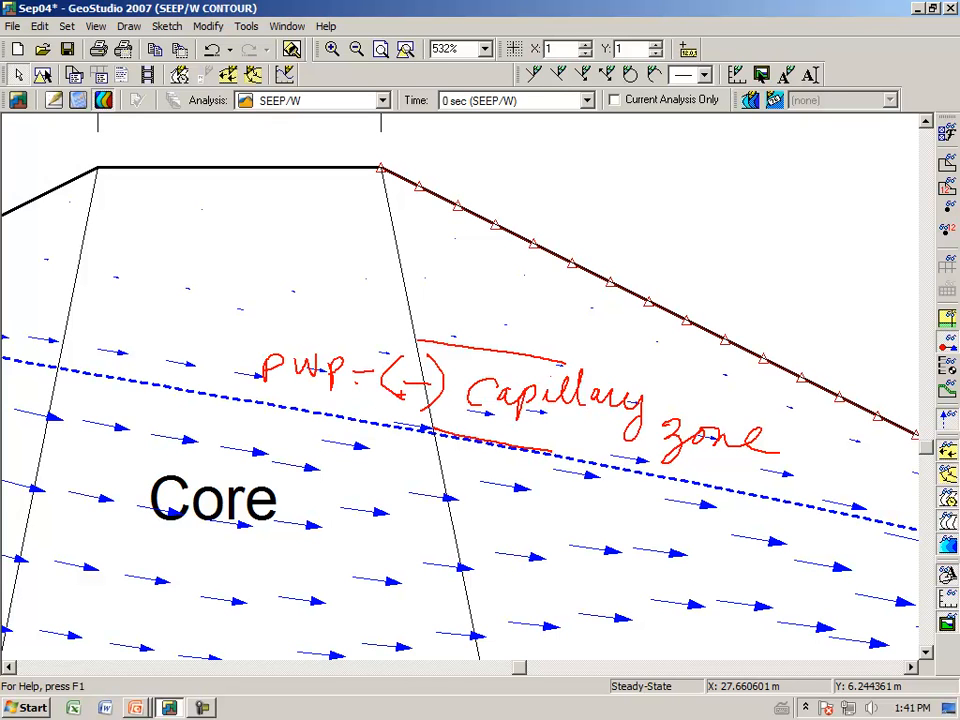
left_click_drag(137, 381, 183, 268)
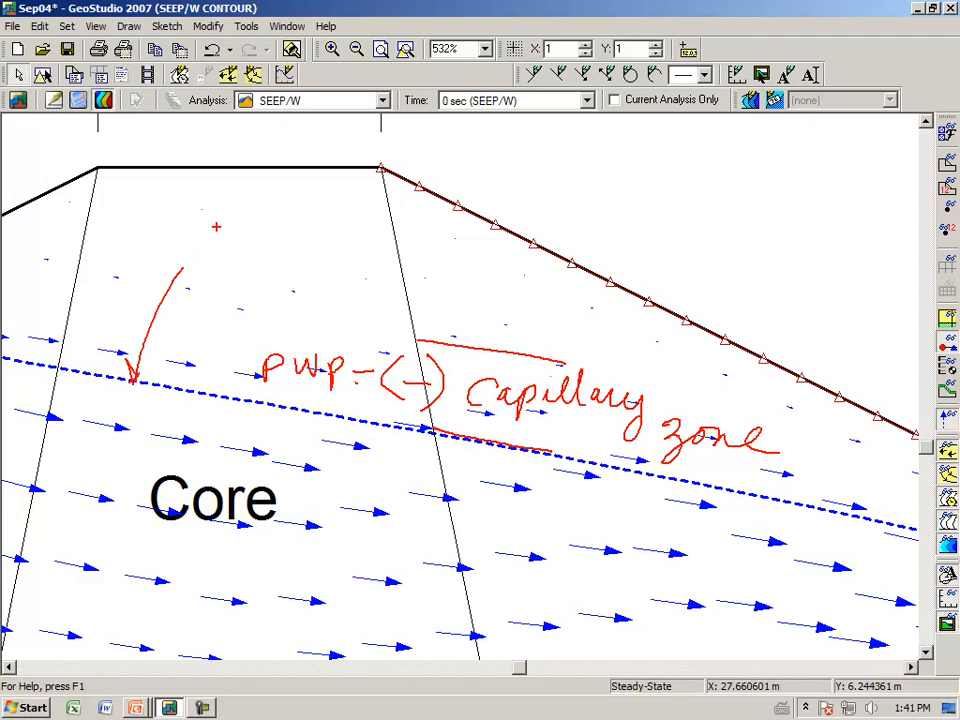
mouse_move(195, 258)
left_mouse_down()
mouse_move(207, 292)
mouse_move(240, 230)
left_mouse_up()
mouse_move(220, 282)
left_mouse_down()
mouse_move(230, 285)
mouse_move(315, 215)
left_mouse_up()
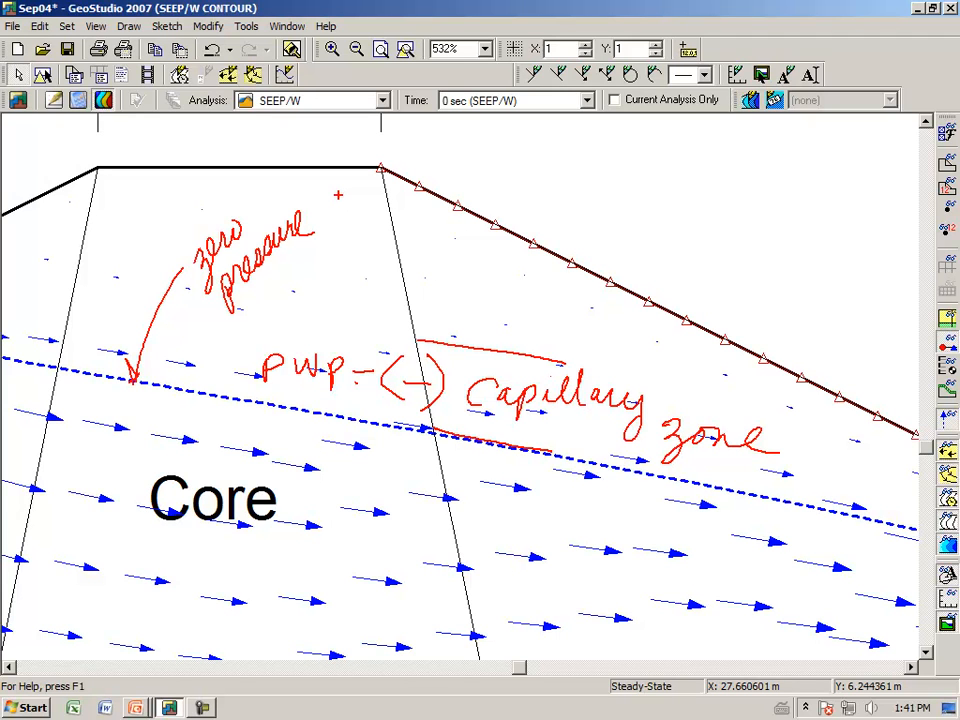
key("Escape")
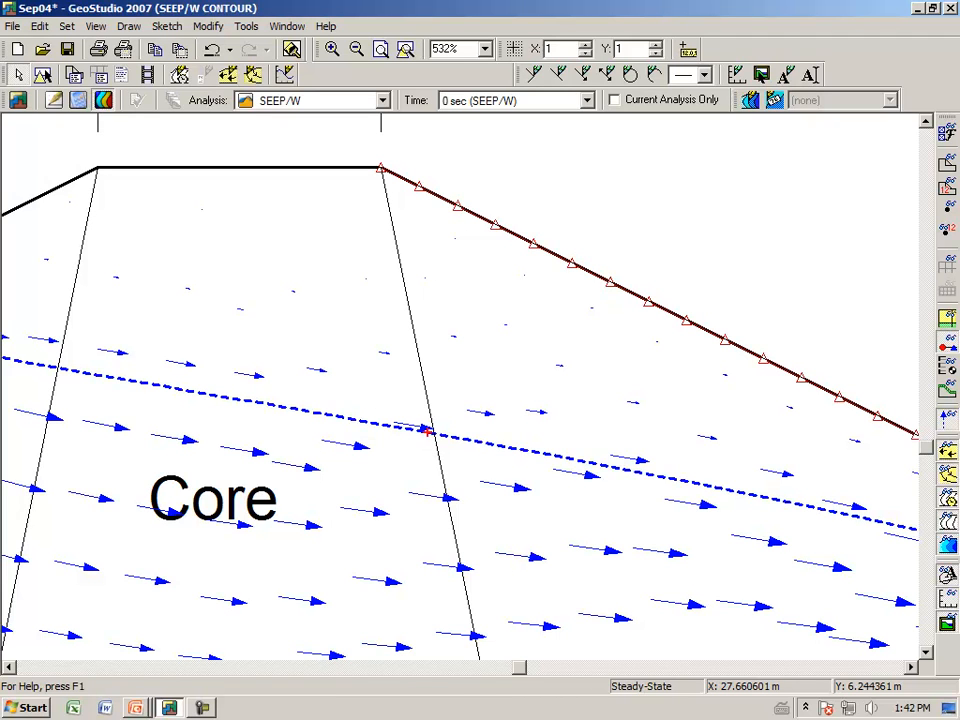
left_click_drag(355, 415, 357, 226)
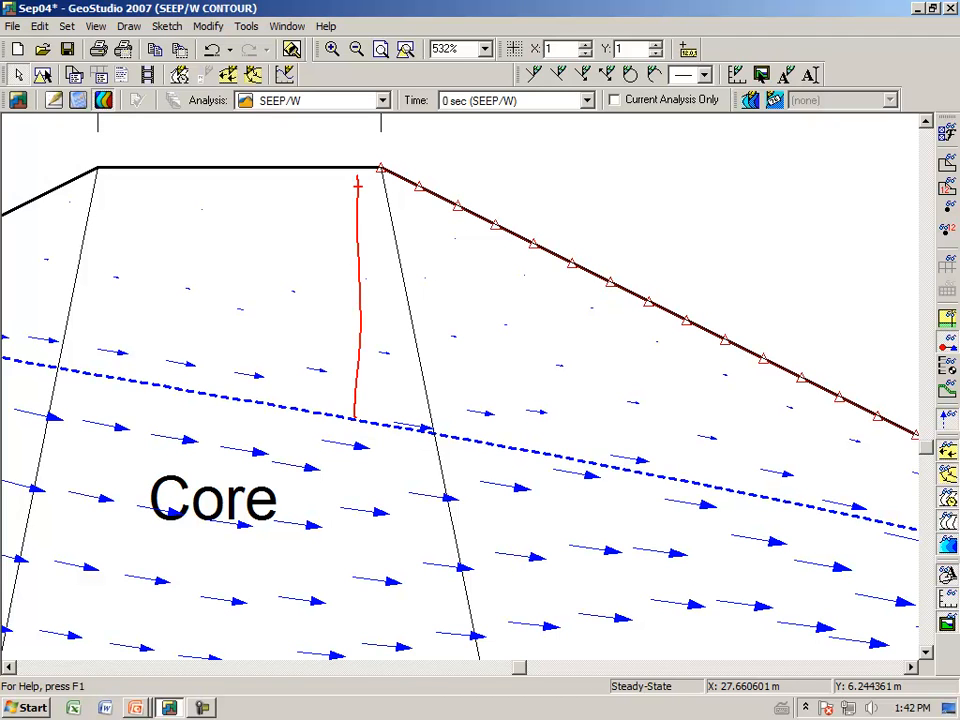
mouse_move(350, 416)
left_mouse_down()
mouse_move(248, 176)
mouse_move(322, 189)
mouse_move(322, 212)
left_mouse_up()
left_click_drag(283, 173, 318, 212)
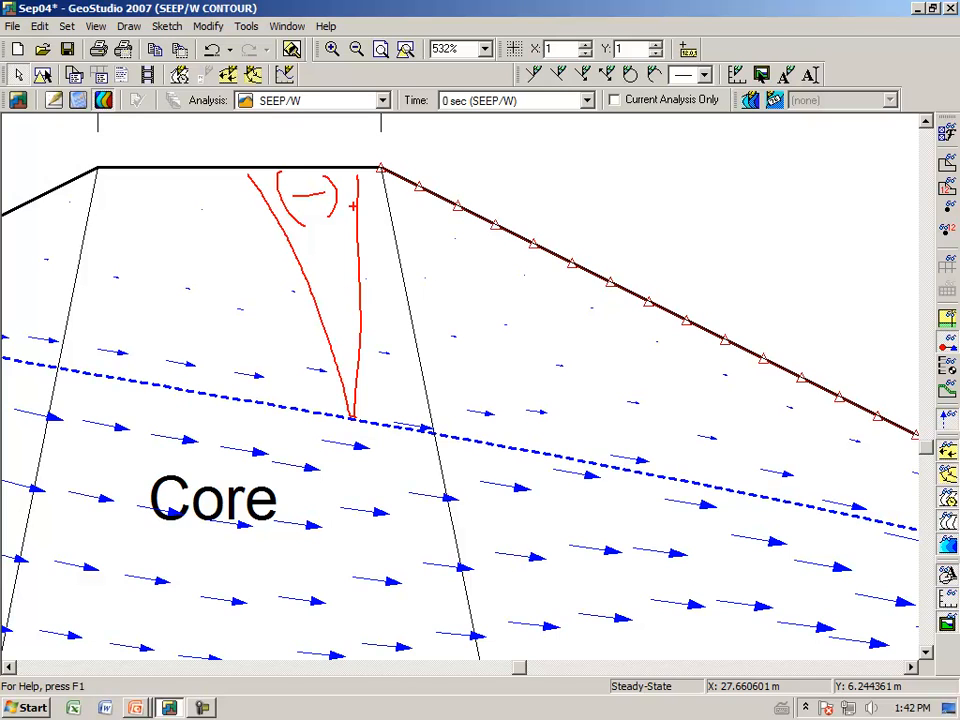
left_click_drag(422, 221, 428, 214)
mouse_move(475, 247)
left_mouse_down()
mouse_move(515, 188)
mouse_move(530, 208)
mouse_move(564, 186)
left_mouse_up()
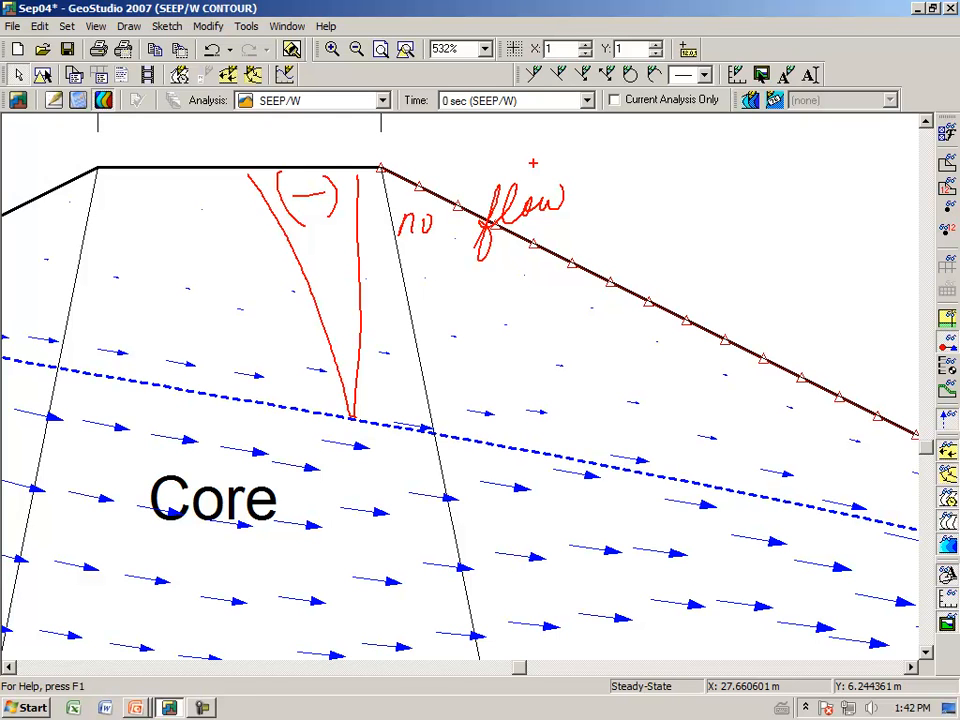
key("Escape")
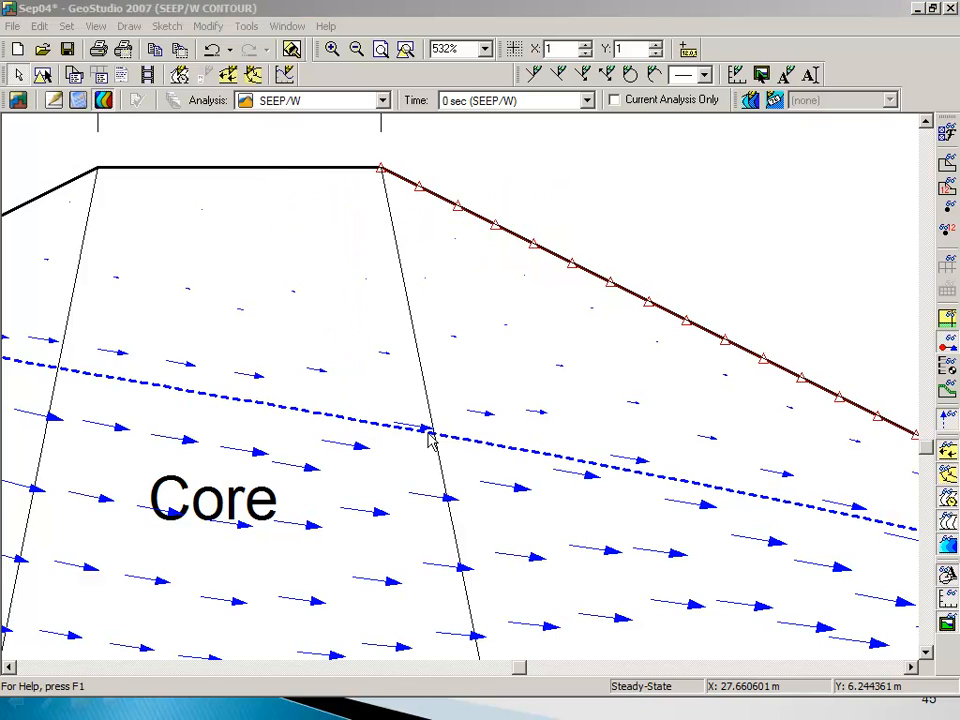
- Hide the flow velocity vectors across the full dam section
left_click(428, 440)
scroll(428, 440, "down", 5)
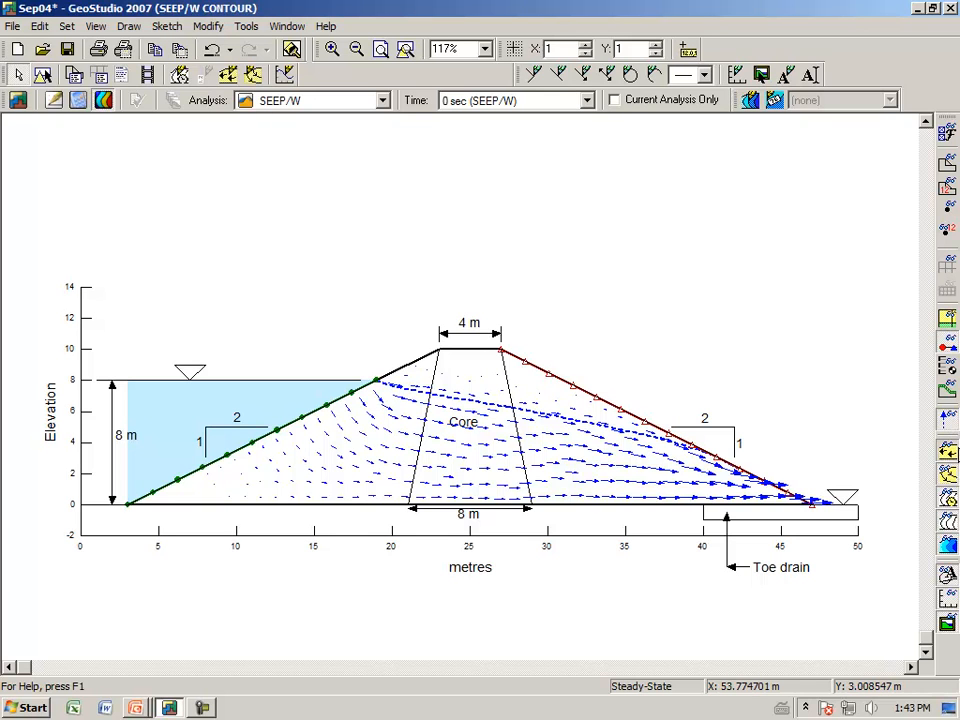
left_click(947, 455)
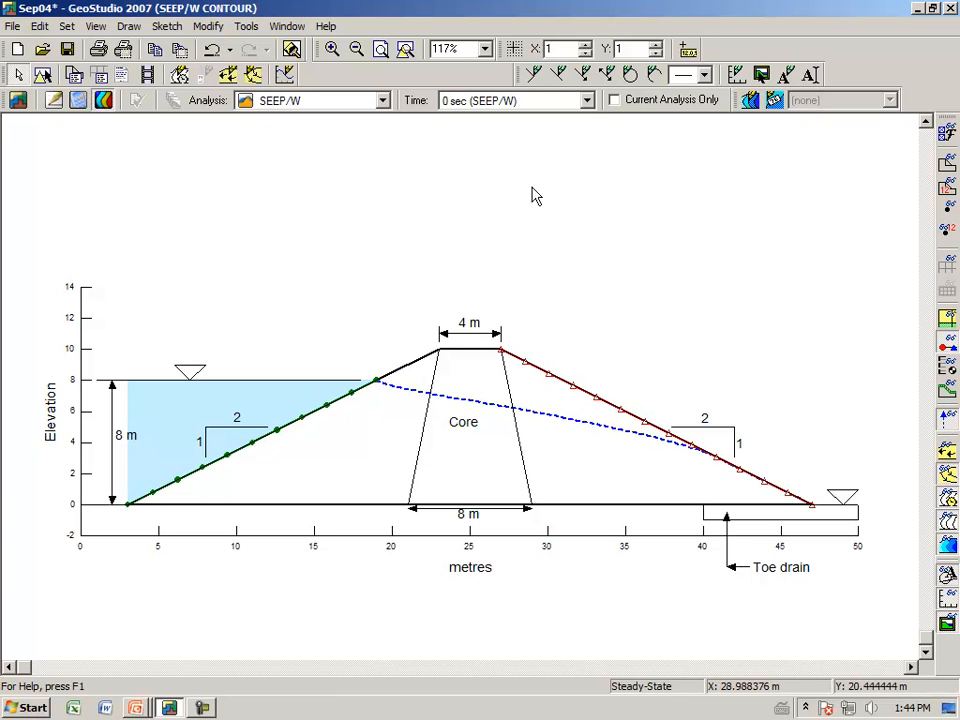
- Add a contour named "Total head" with category Pore-Pressure and parameter Total Head, keeping the shading, and finish the contour setup
left_click(130, 27)
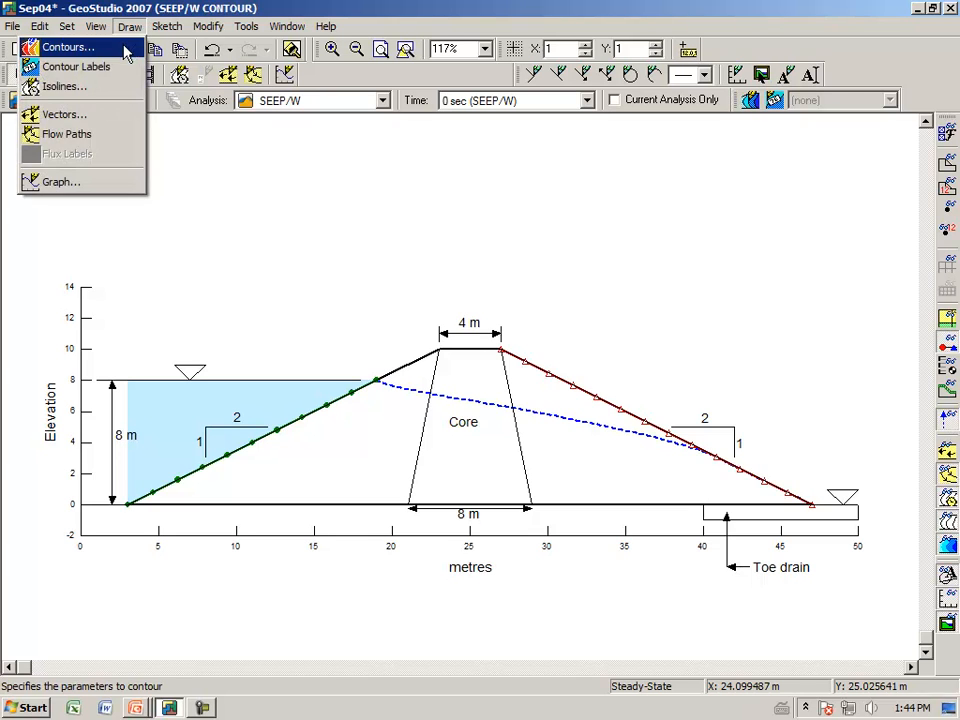
left_click(127, 47)
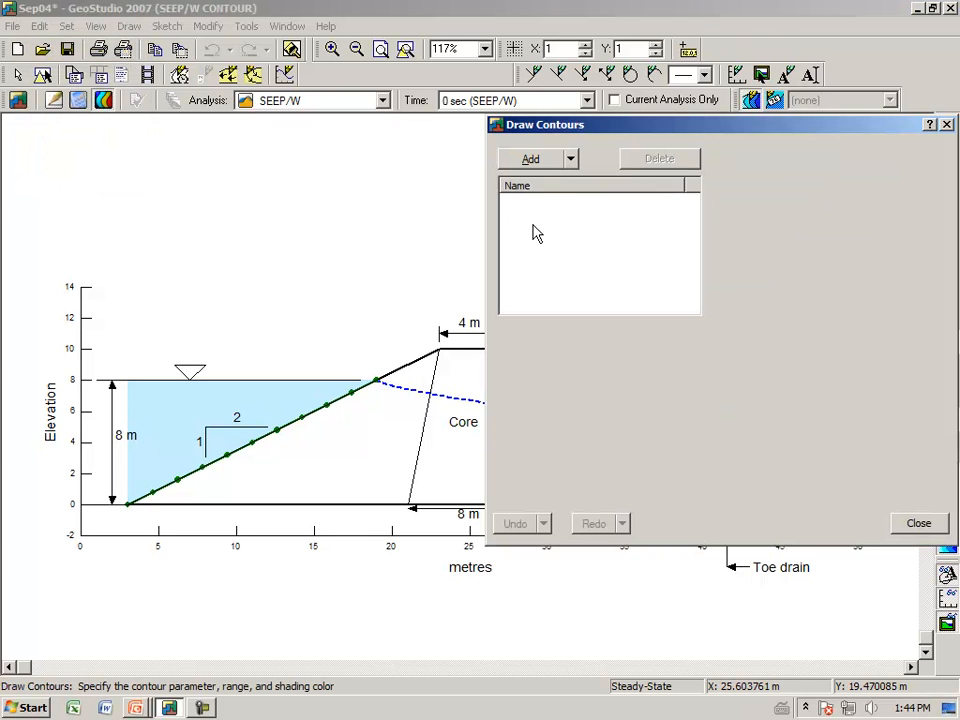
left_click(538, 162)
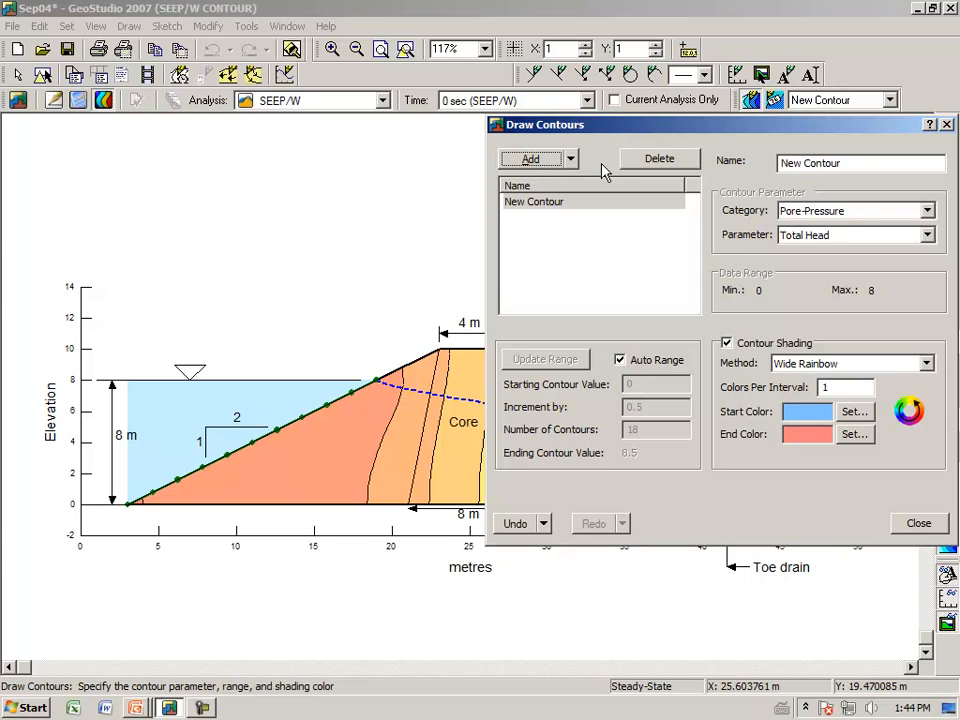
left_click_drag(676, 133, 487, 160)
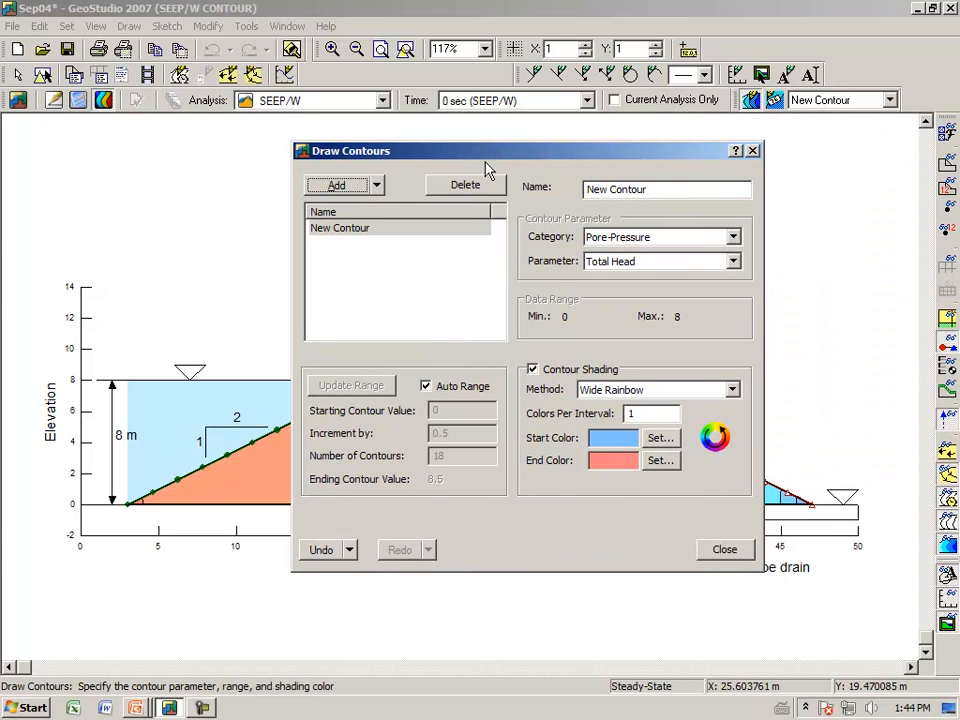
left_click_drag(656, 191, 588, 191)
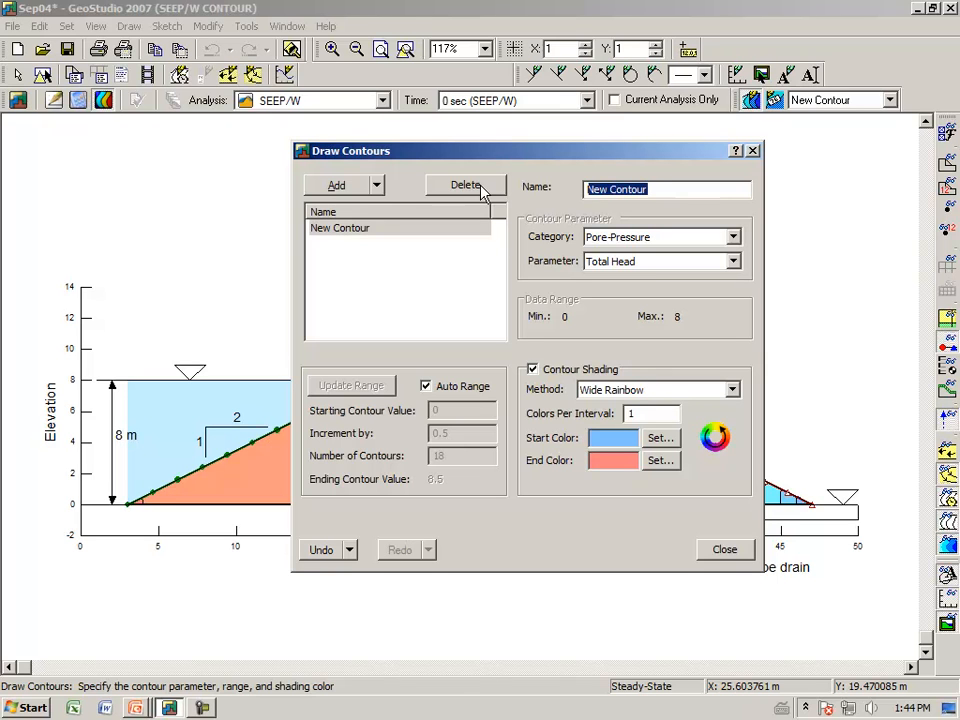
type("Total head")
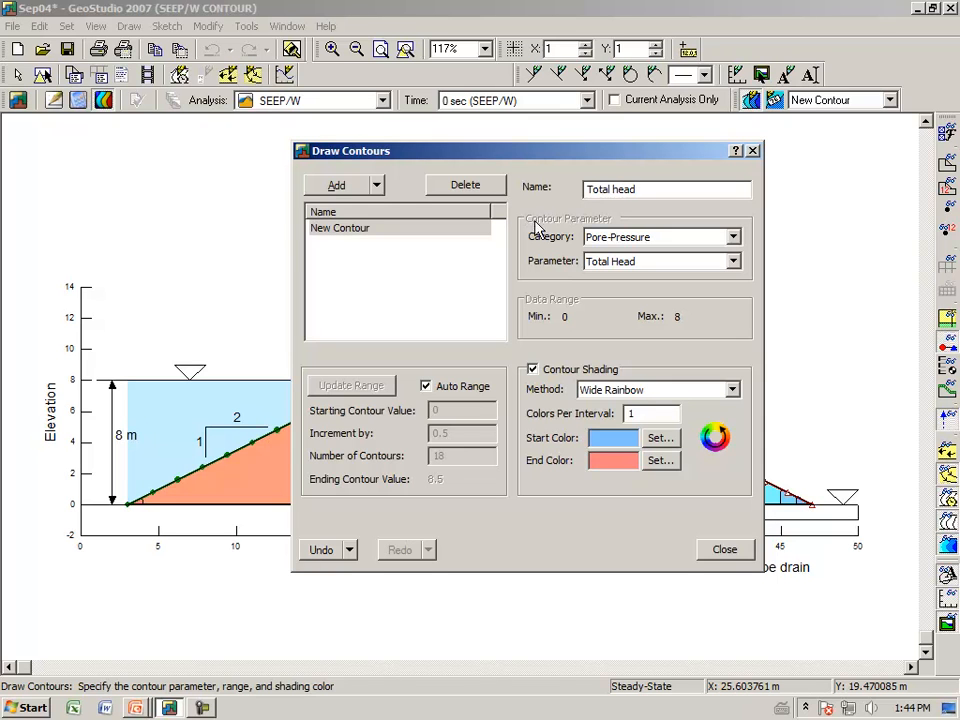
left_click(733, 237)
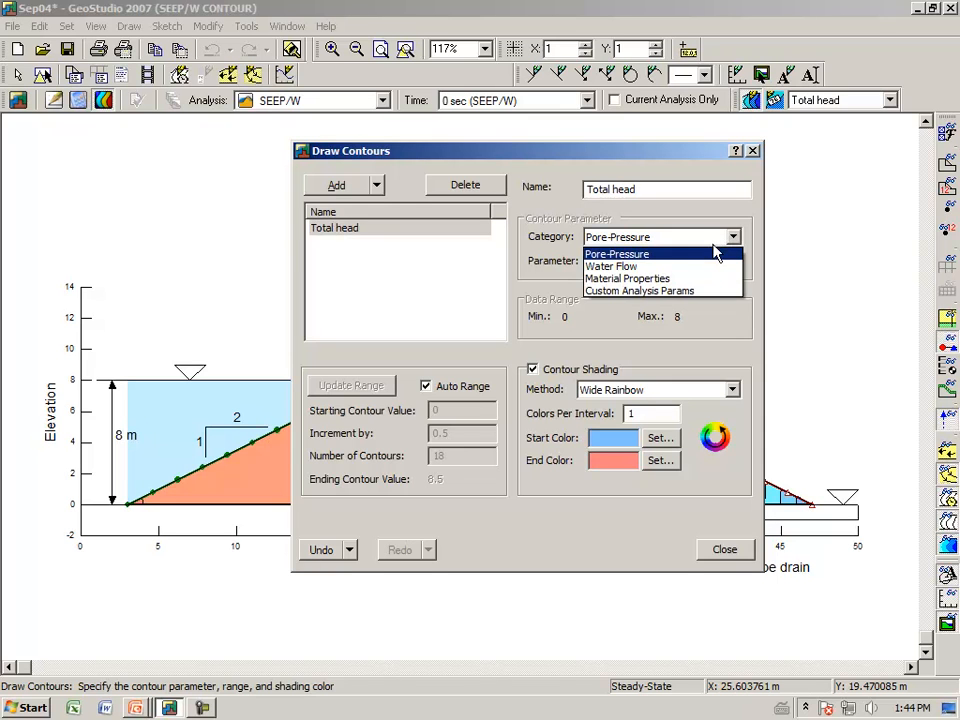
left_click(700, 254)
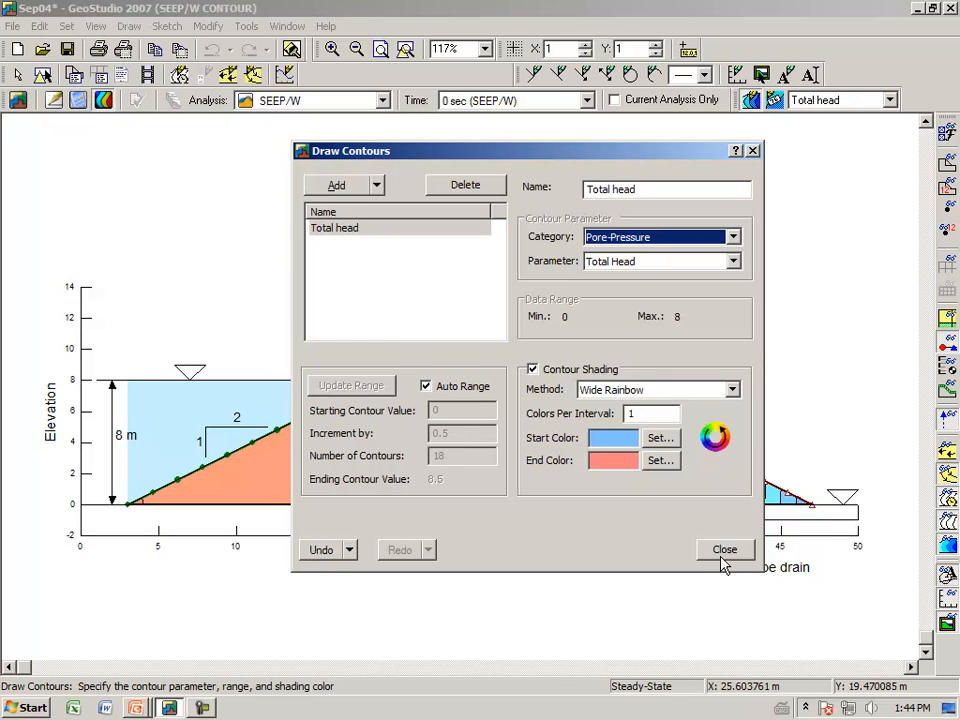
left_click(723, 552)
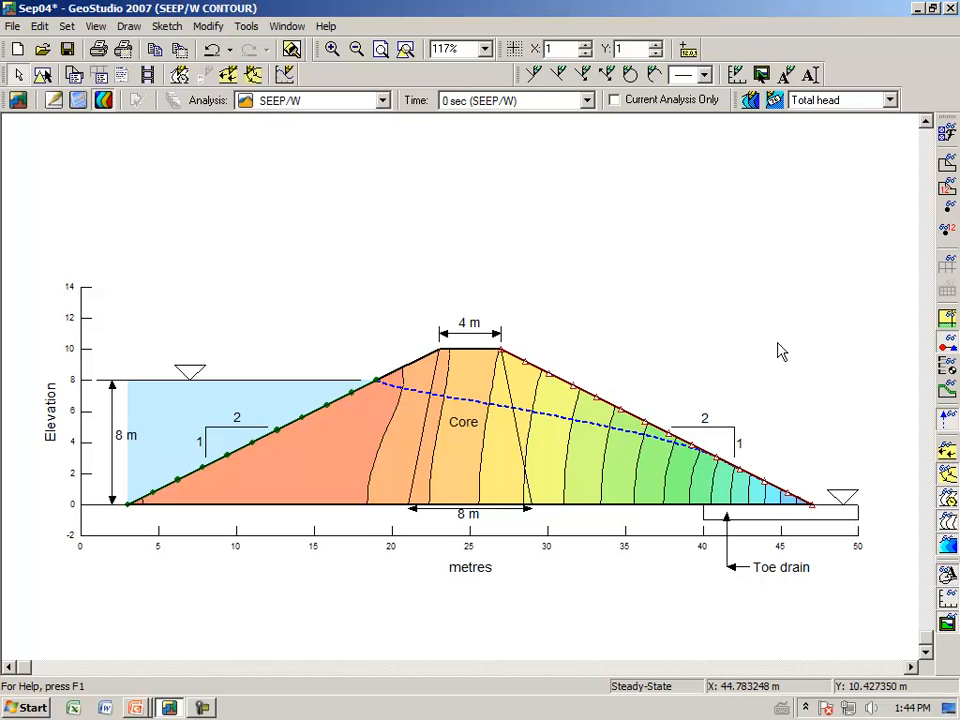
- Hide the sketch objects and label the total head contours 7, 6, 5 and 4, leaving the 7.5 contour unlabelled
left_click(948, 577)
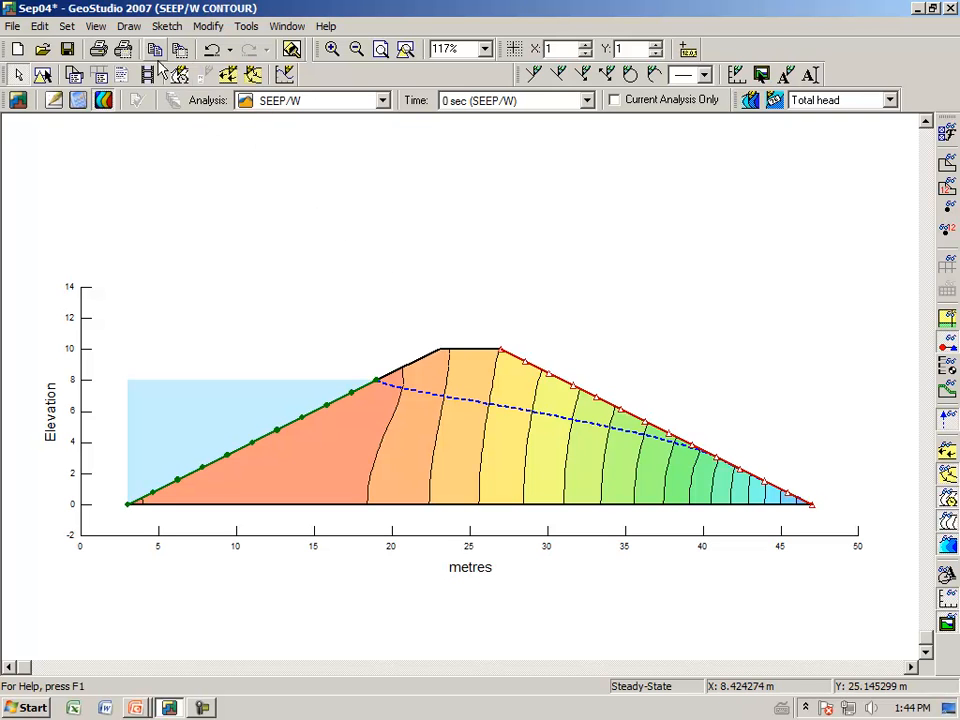
left_click(131, 30)
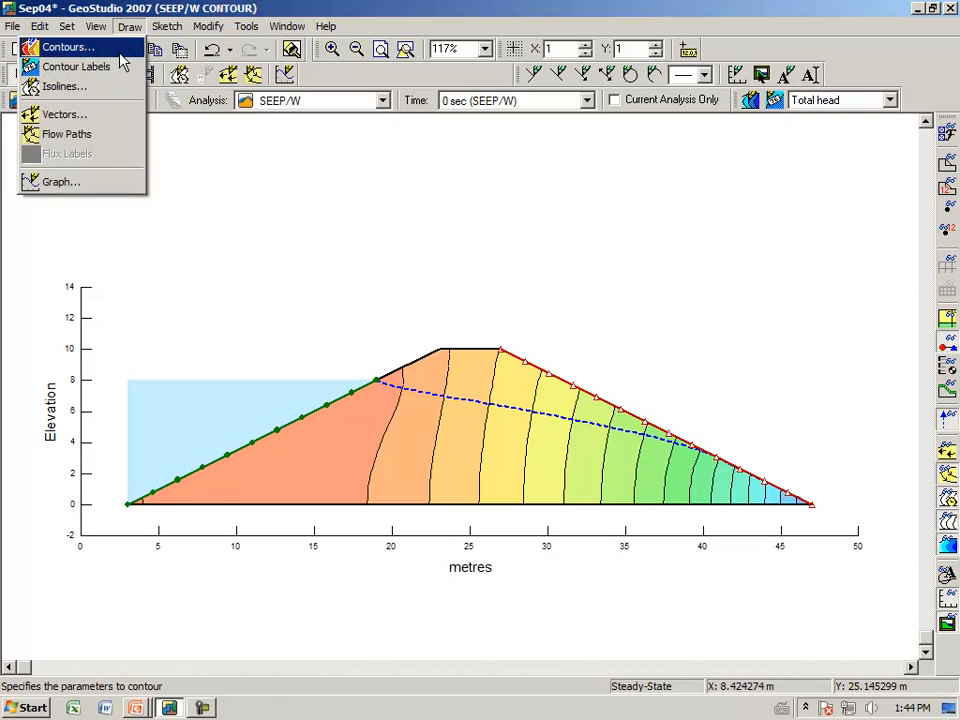
left_click(114, 67)
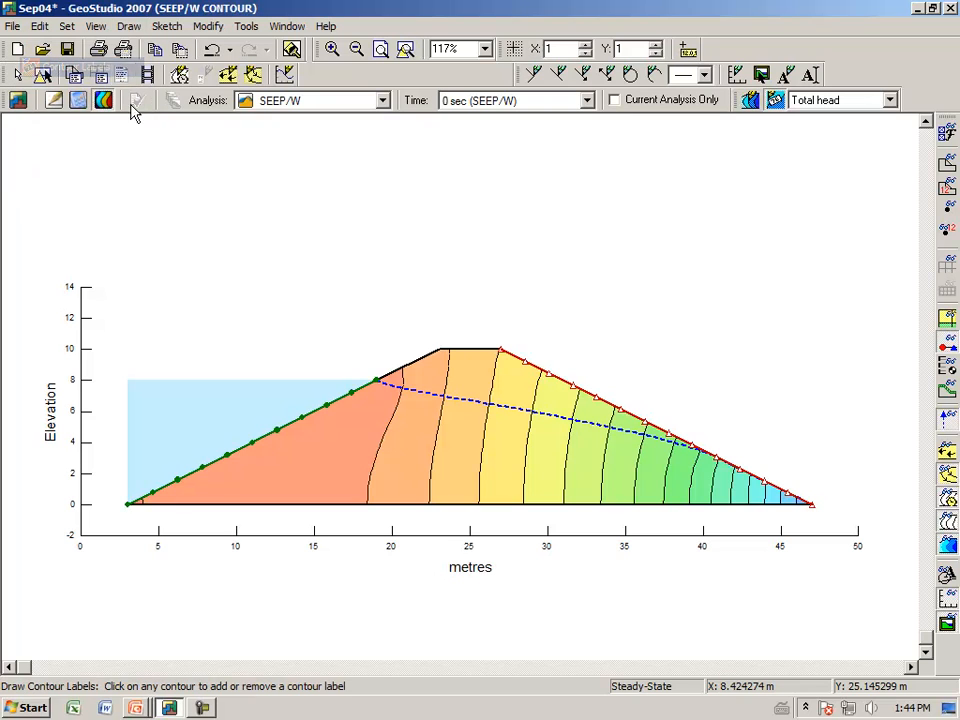
left_click(377, 456)
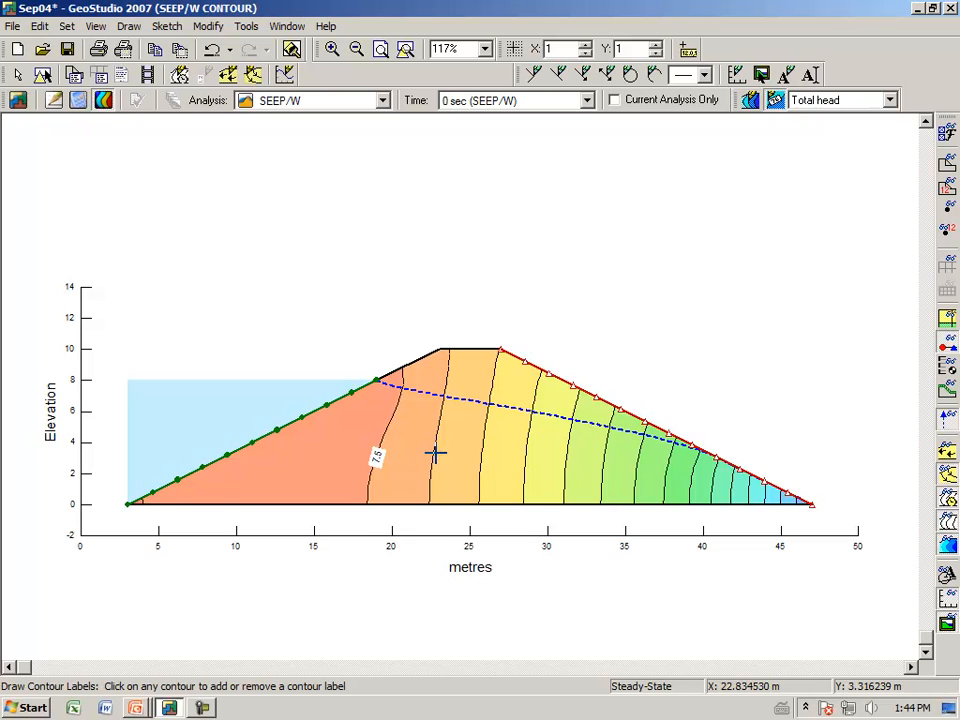
left_click(432, 453)
left_click(376, 461)
left_click(525, 462)
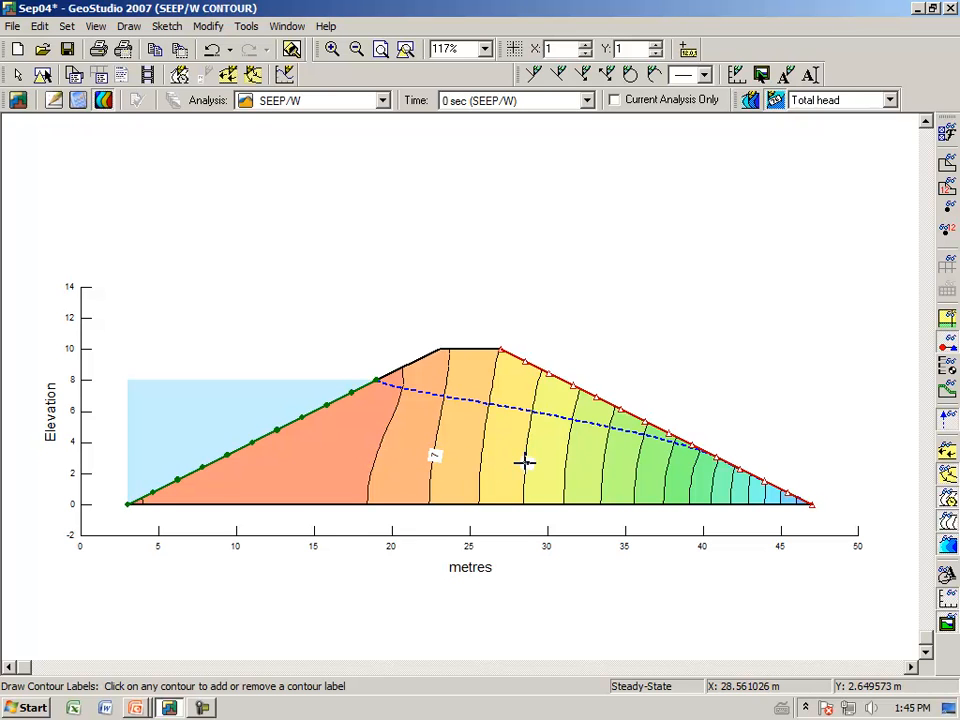
left_click(602, 474)
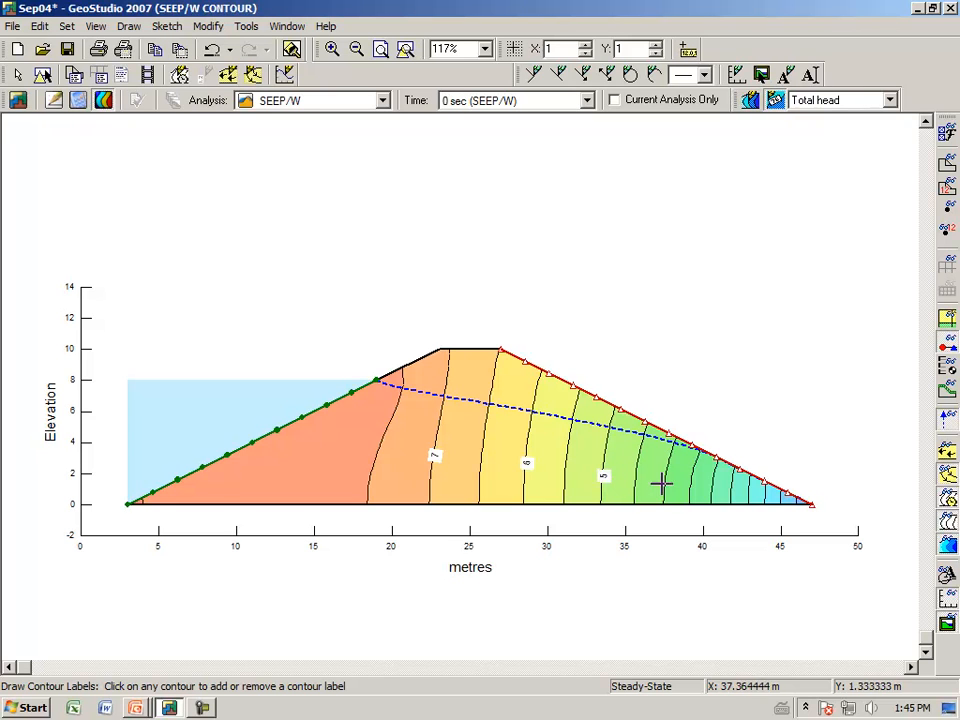
left_click(664, 485)
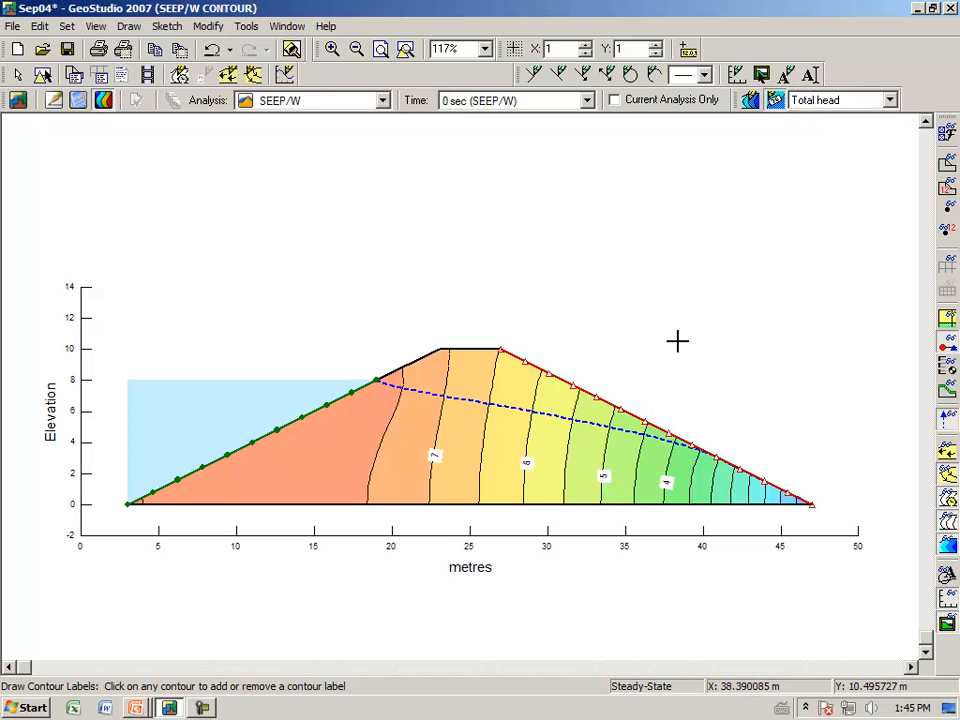
key("Escape")
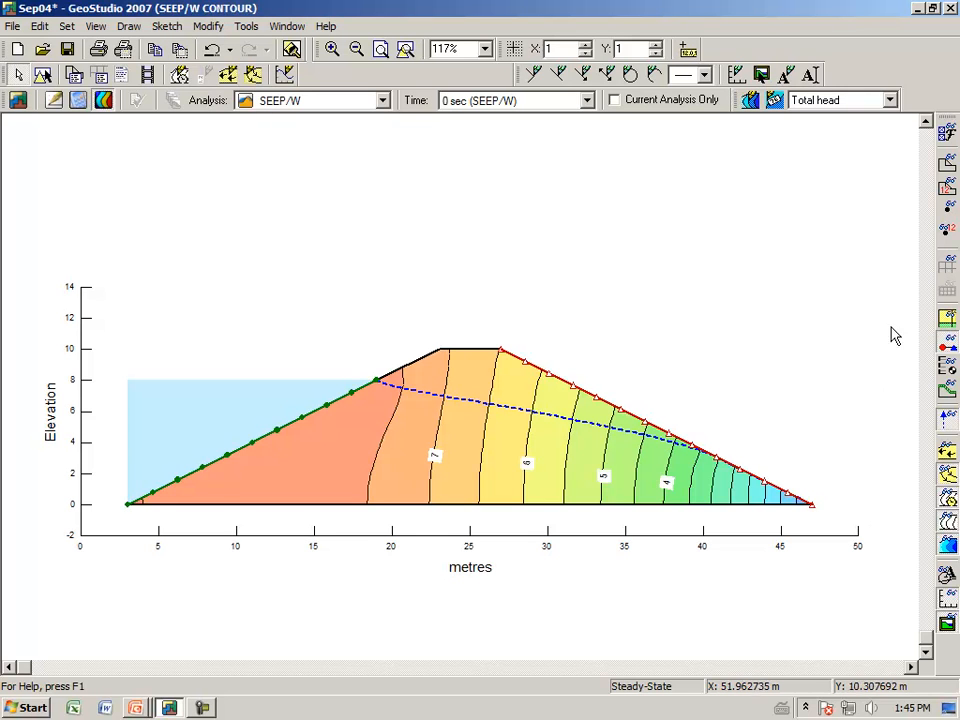
- Set the flux label font size to 16 in the display preferences
left_click(946, 132)
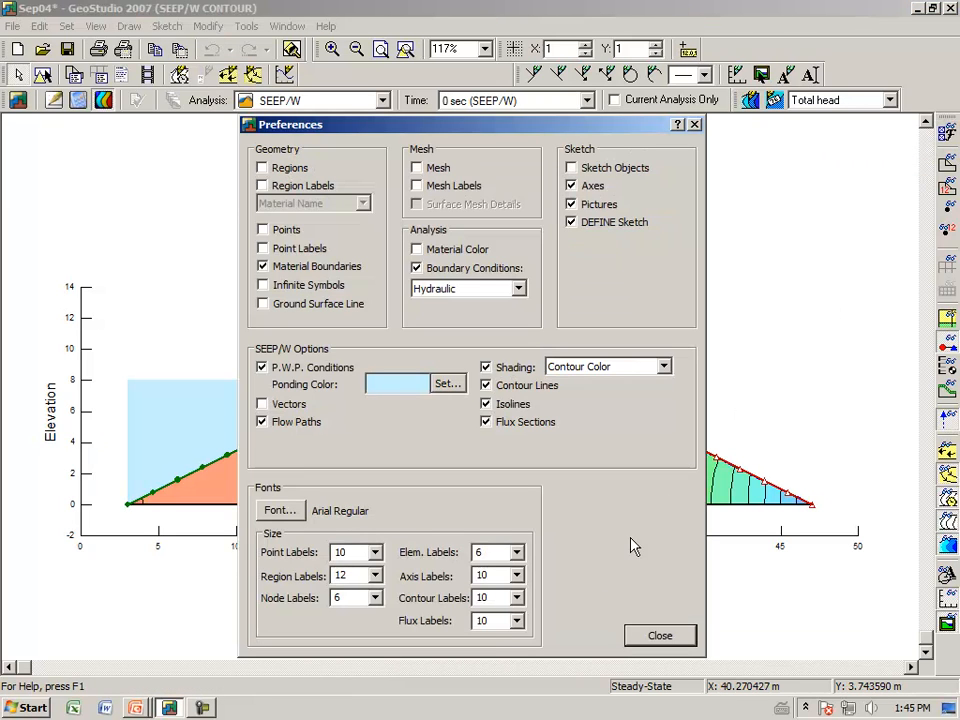
left_click(517, 621)
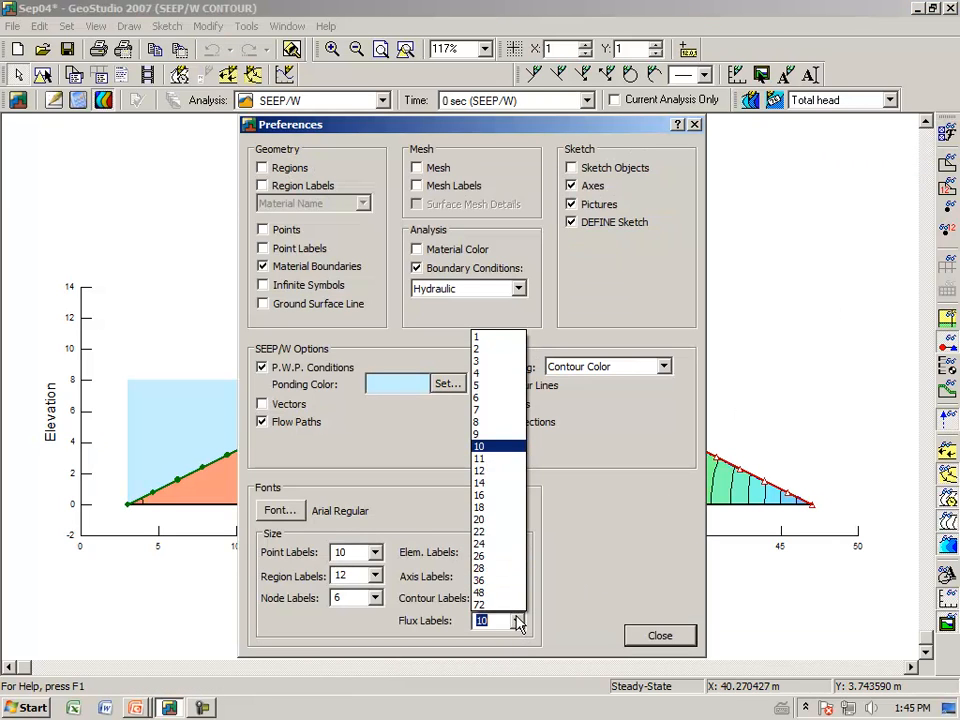
left_click(490, 496)
left_click(658, 634)
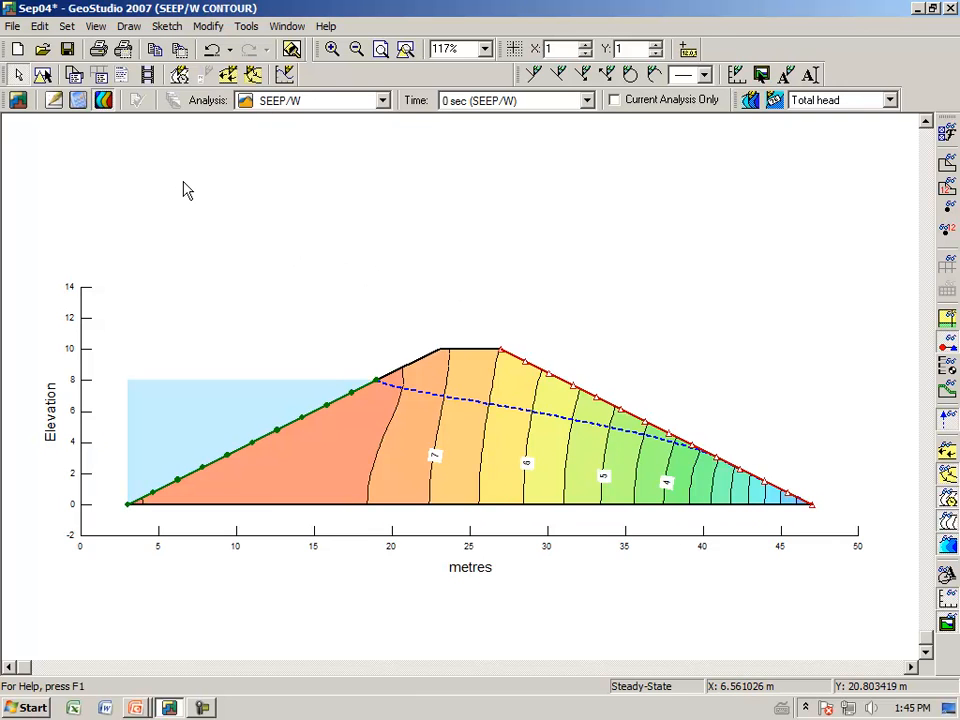
- Remove the label from the total head contour of 7 and leave the contour labelling command
left_click(129, 28)
left_click(127, 64)
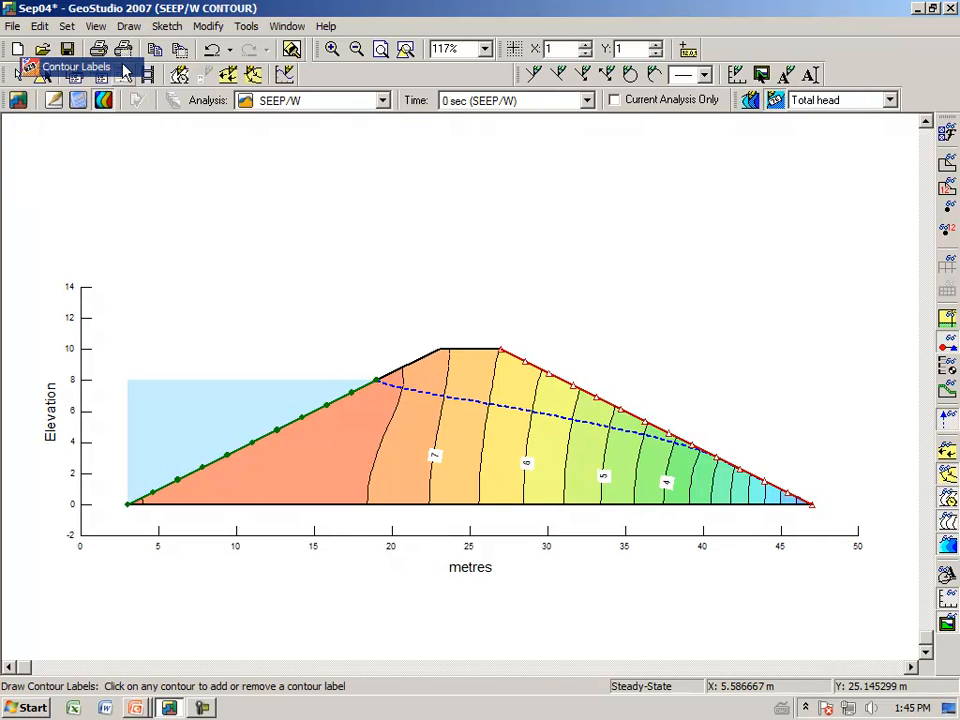
left_click(432, 457)
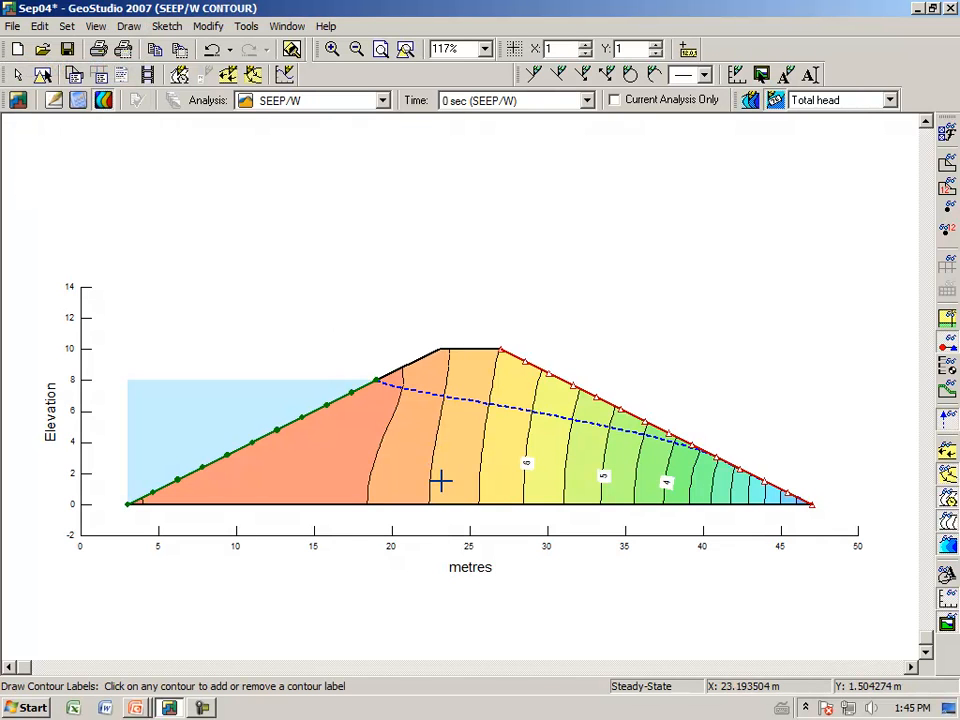
left_click(433, 455)
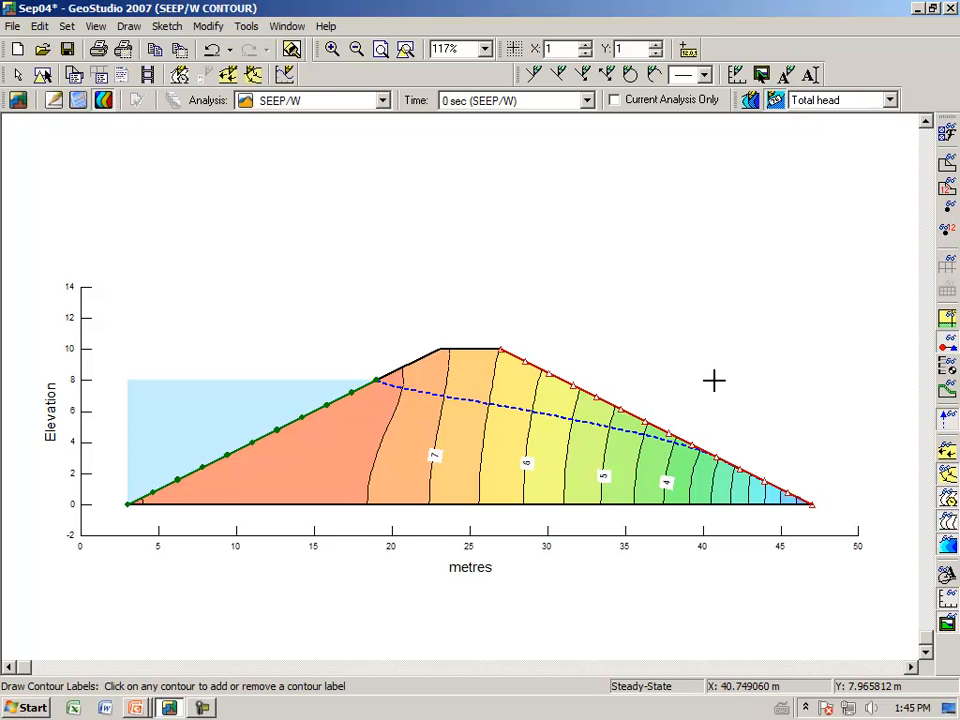
left_click(432, 457)
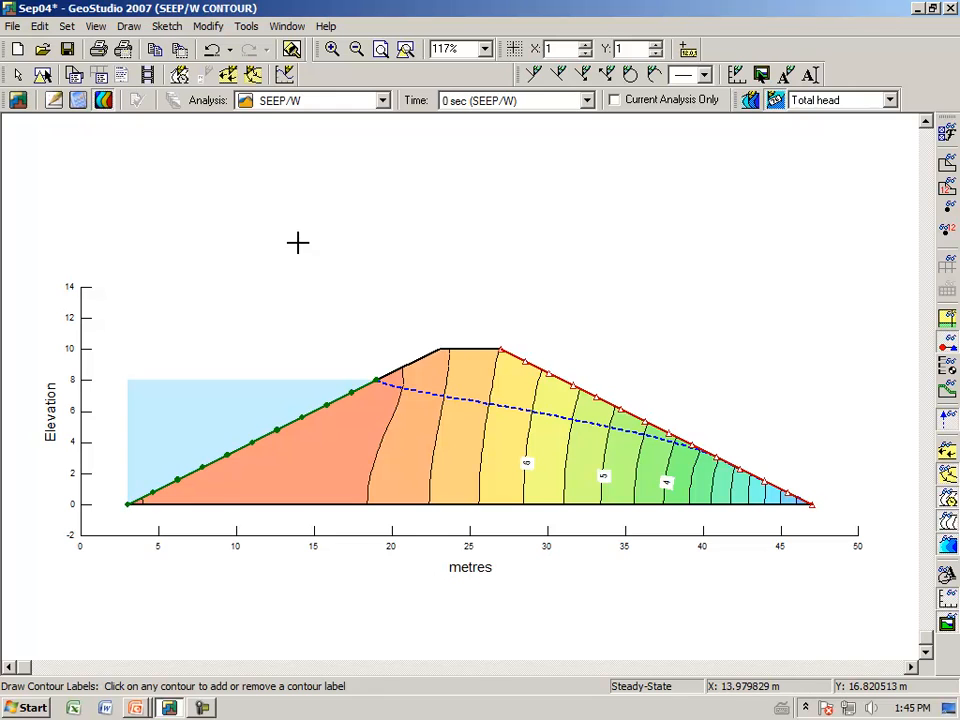
key("Escape")
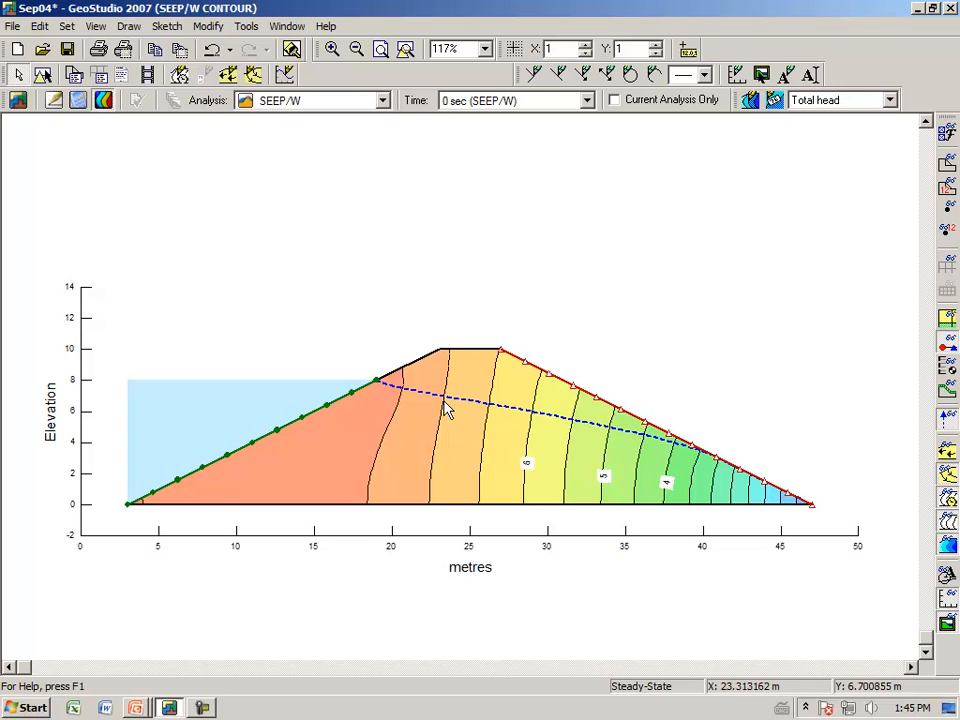
left_click(428, 502)
mouse_move(195, 233)
left_mouse_down()
mouse_move(186, 258)
mouse_move(207, 223)
mouse_move(233, 248)
mouse_move(252, 232)
mouse_move(331, 229)
mouse_move(361, 213)
mouse_move(372, 223)
mouse_move(452, 213)
left_mouse_up()
left_click_drag(417, 226, 454, 223)
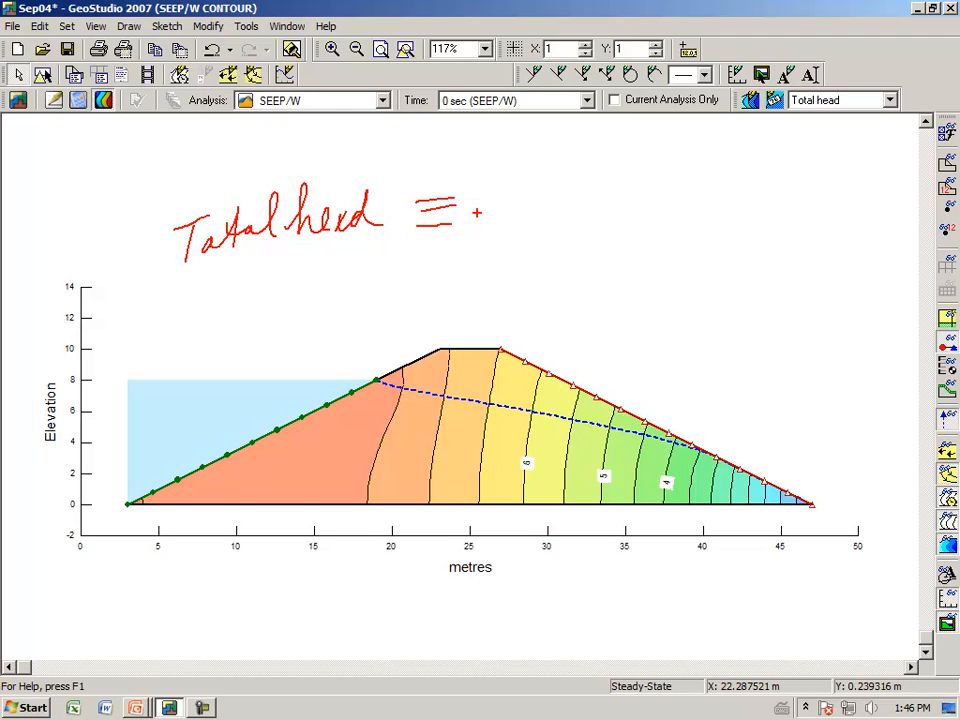
mouse_move(476, 212)
left_mouse_down()
mouse_move(496, 210)
mouse_move(513, 228)
mouse_move(531, 194)
mouse_move(583, 213)
mouse_move(636, 172)
mouse_move(630, 198)
left_mouse_up()
left_click(569, 178)
mouse_move(619, 191)
left_mouse_down()
mouse_move(745, 198)
mouse_move(770, 160)
left_mouse_up()
left_click(713, 163)
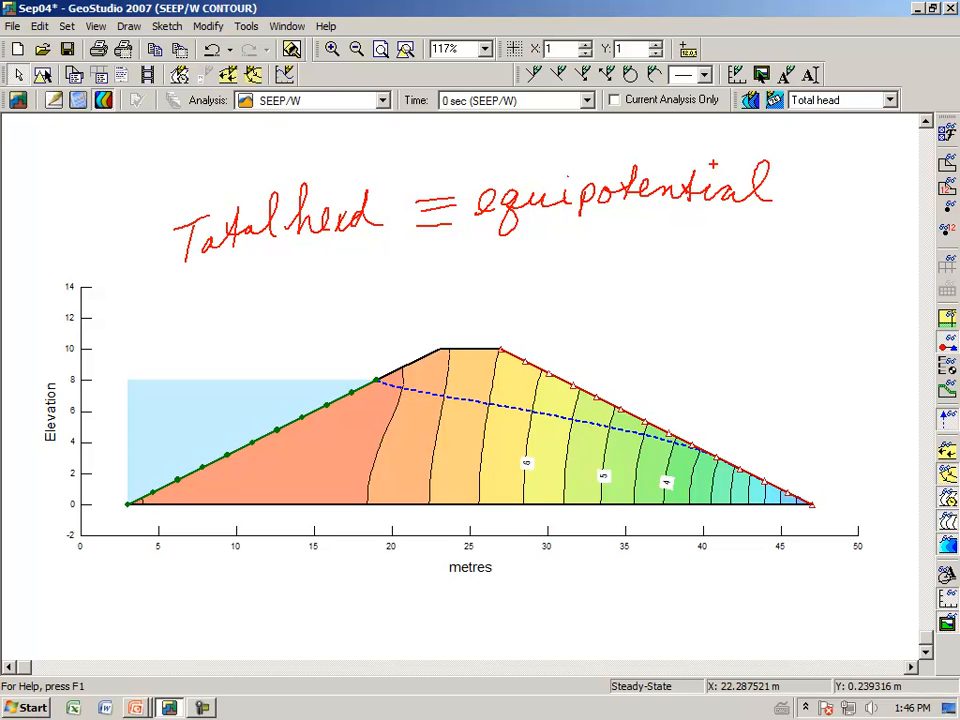
left_click_drag(574, 266, 706, 256)
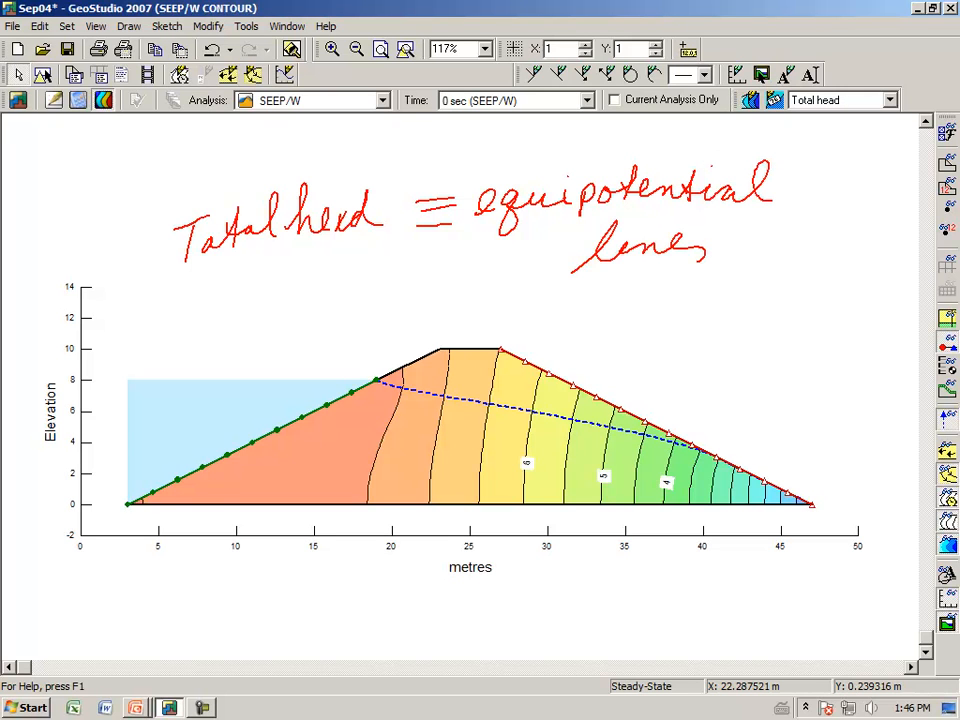
left_click_drag(549, 216, 460, 308)
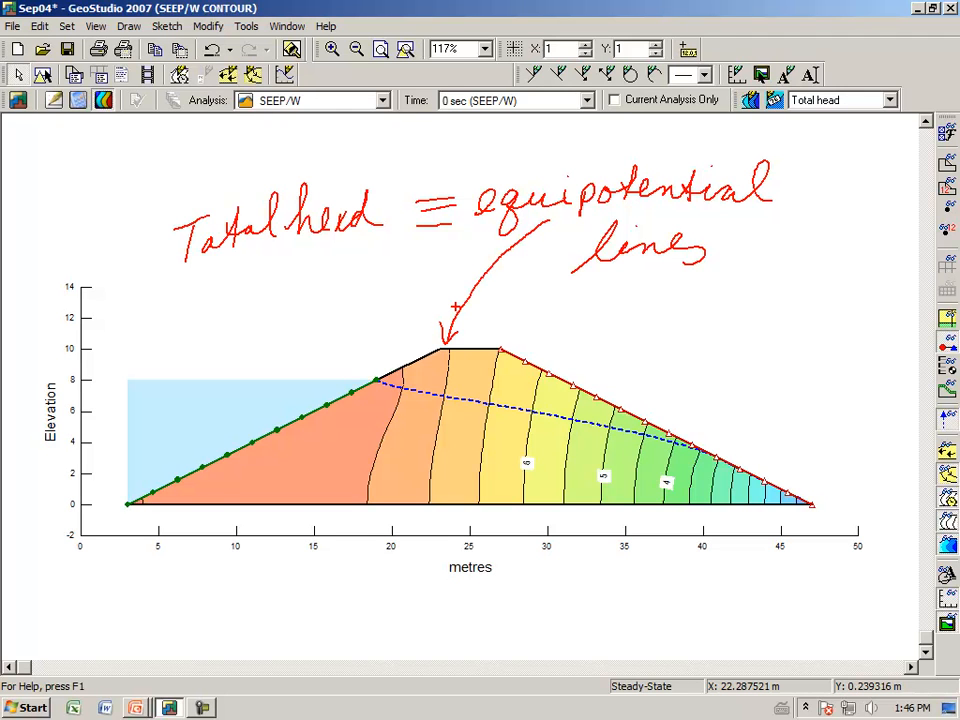
- Draw two flow paths through the upstream zone of the dam, passing about x 20 m, y 5.6 m and x 19 m, y 2.8 m
key("Escape")
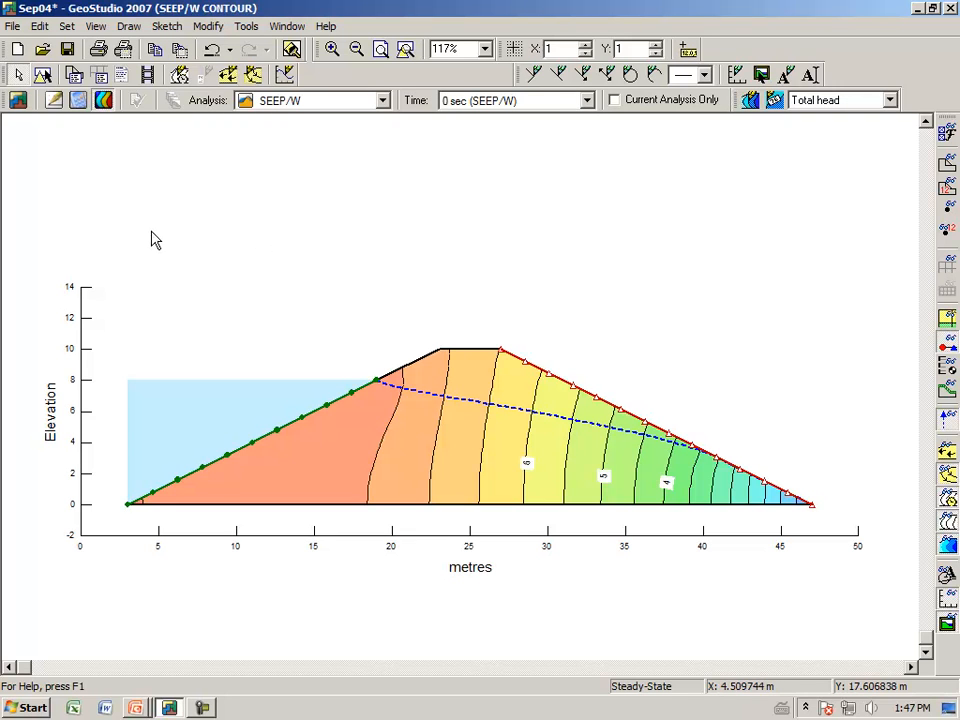
left_click(130, 27)
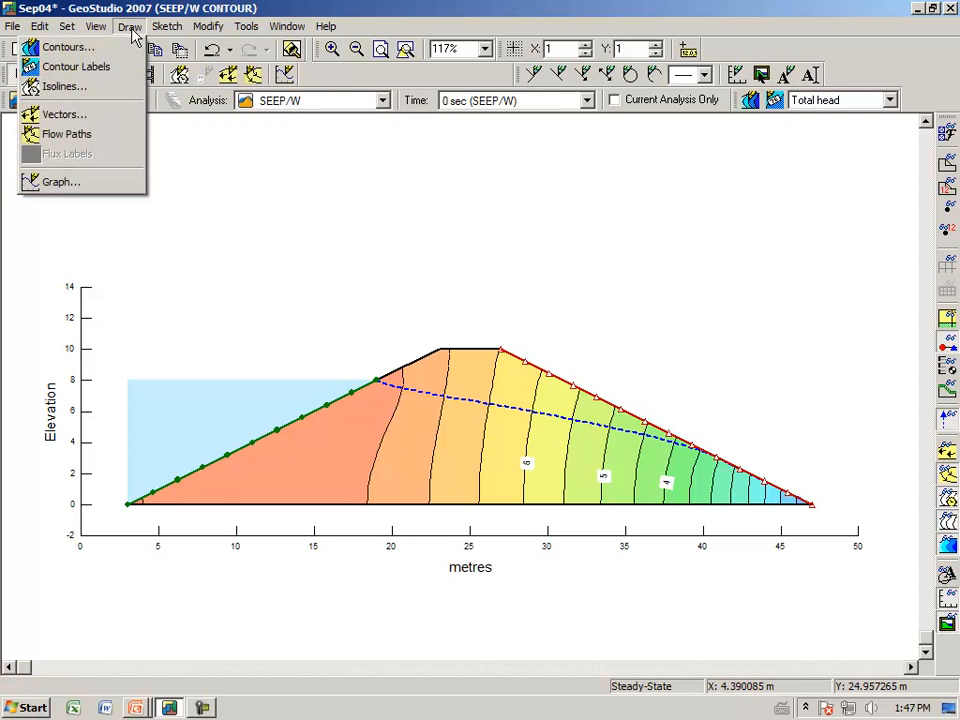
left_click(96, 140)
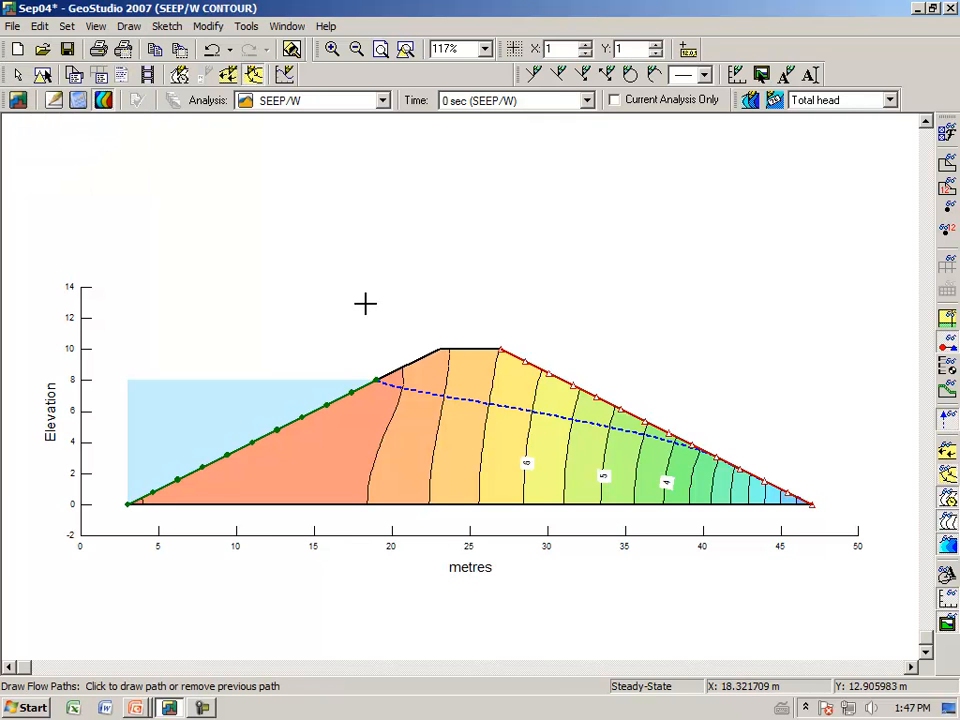
left_click(389, 423)
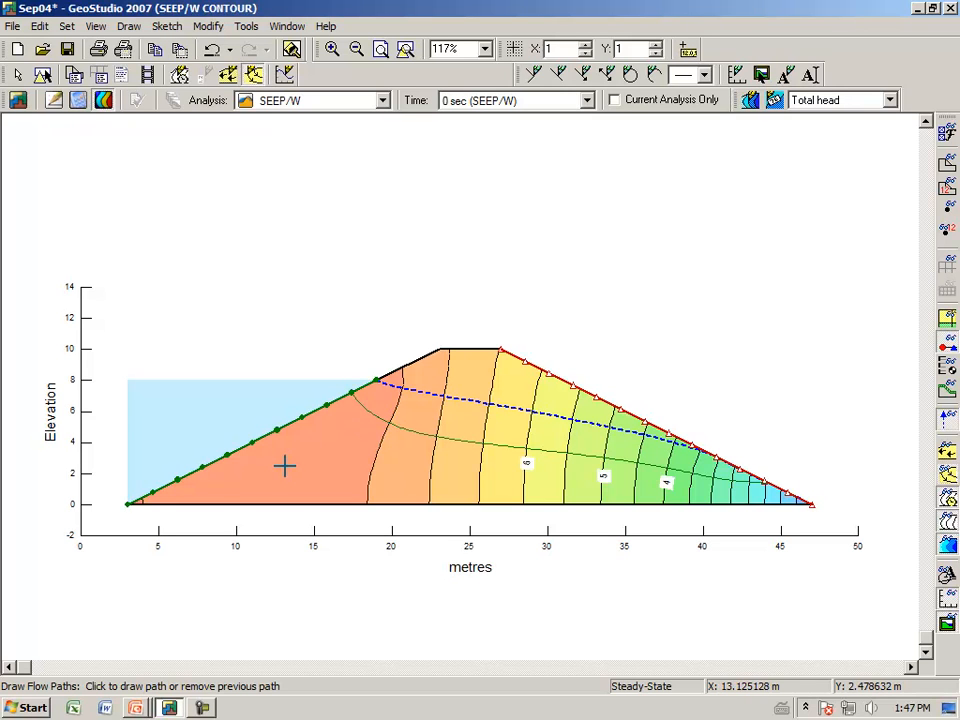
left_click(397, 410)
left_click(389, 422)
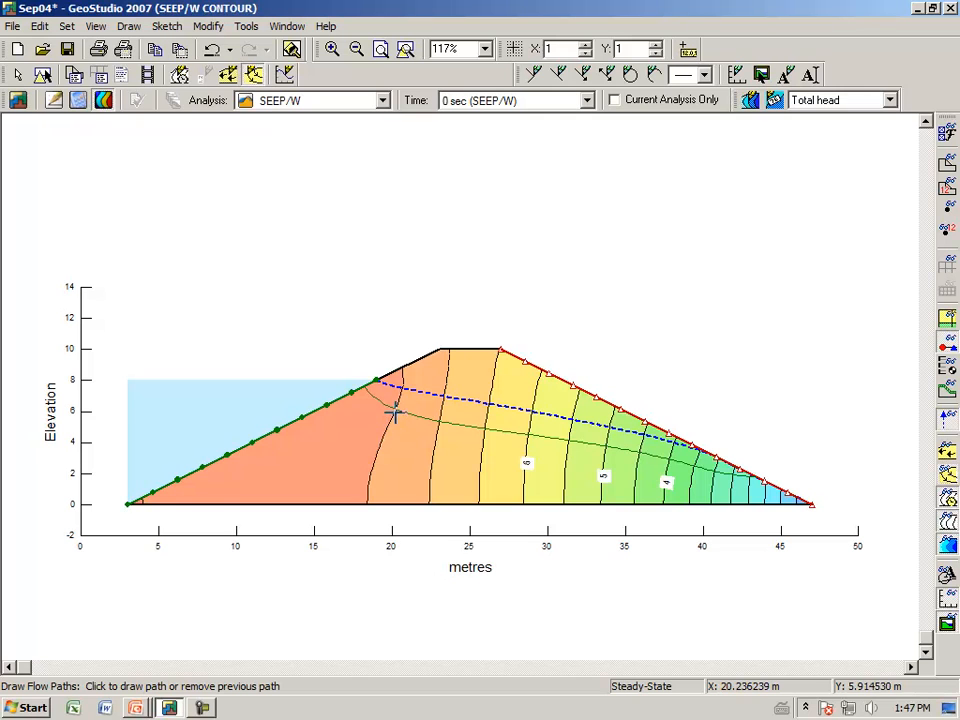
left_click(395, 411)
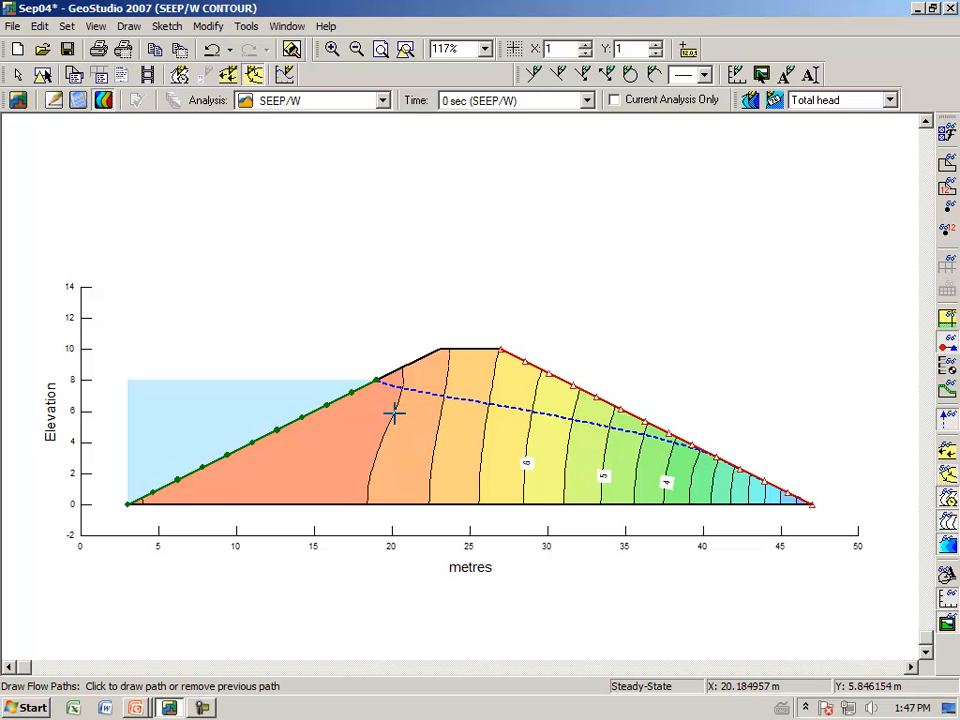
left_click(391, 417)
left_click(377, 461)
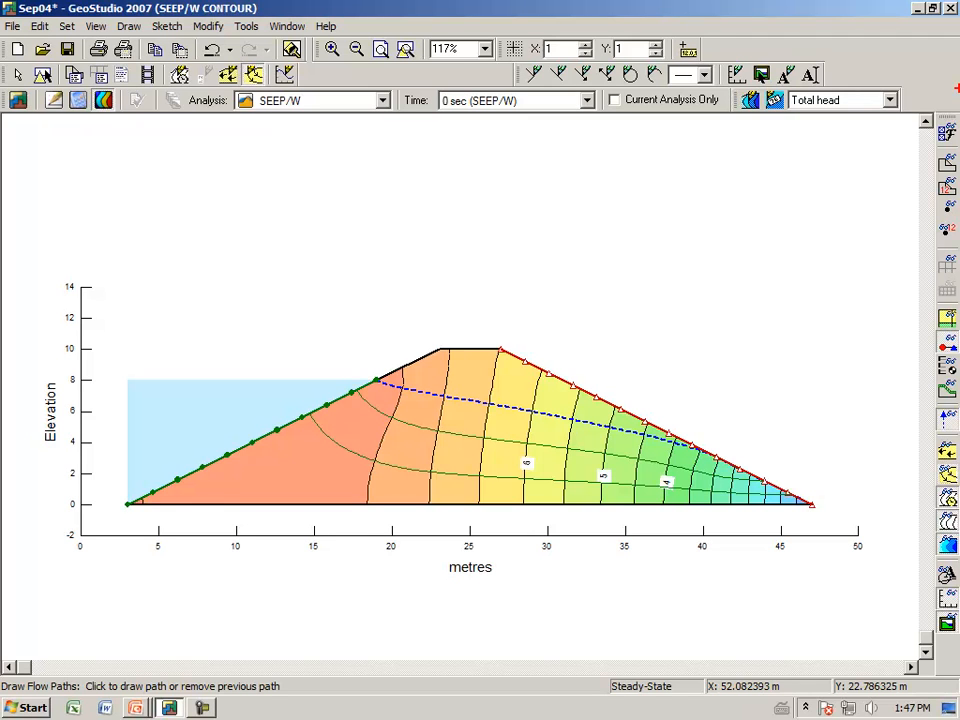
left_click(355, 392)
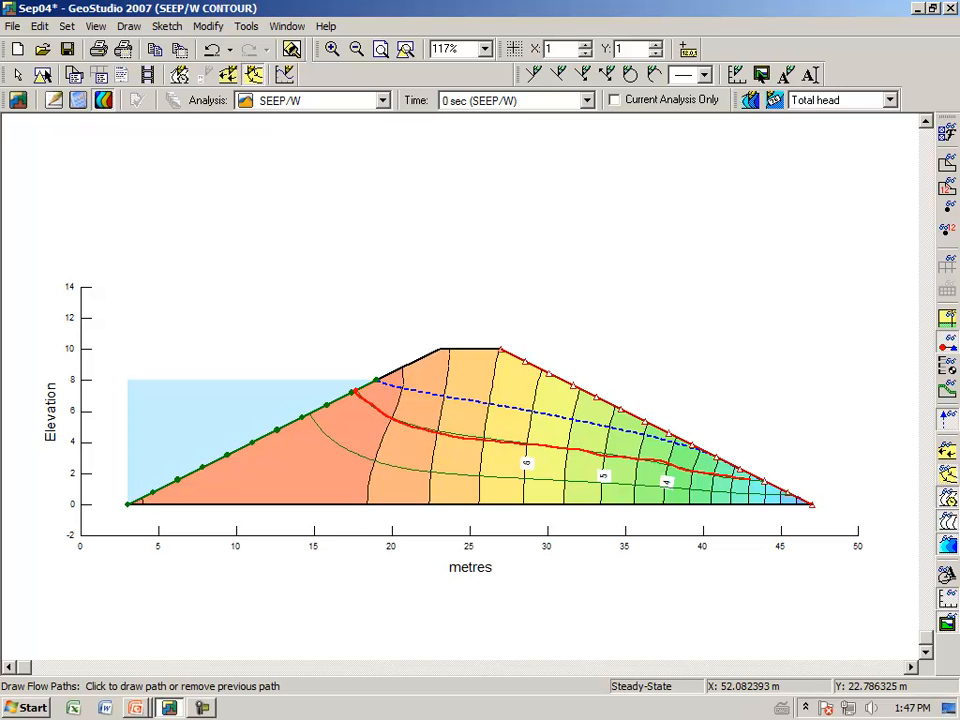
left_click(763, 467)
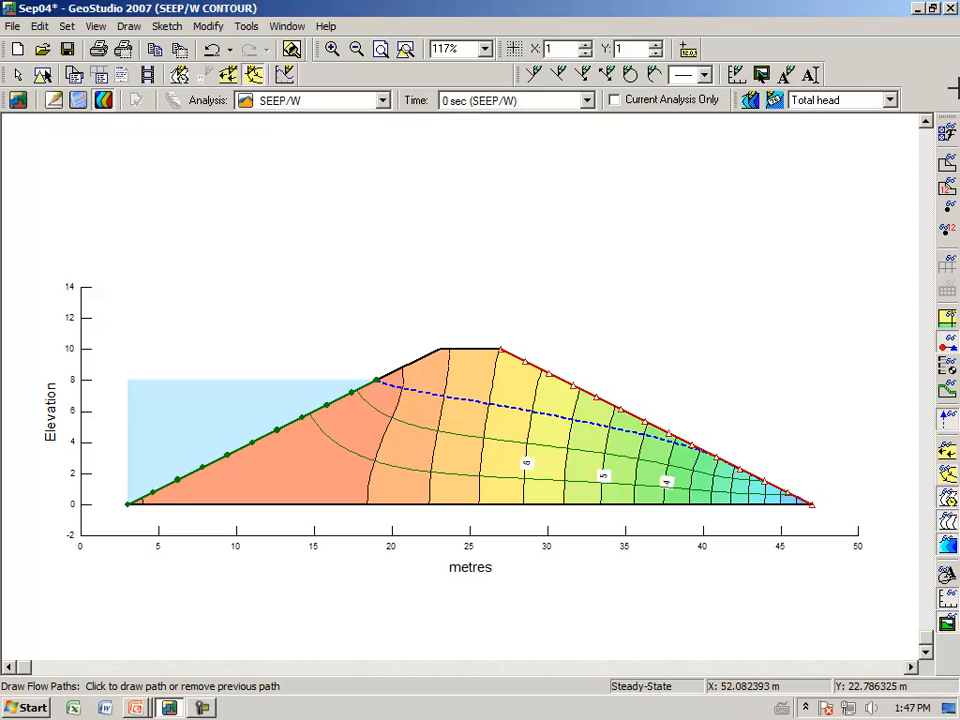
- Try an extra flow path just above the lower one, remove it, and leave the flow path command
left_click(384, 440)
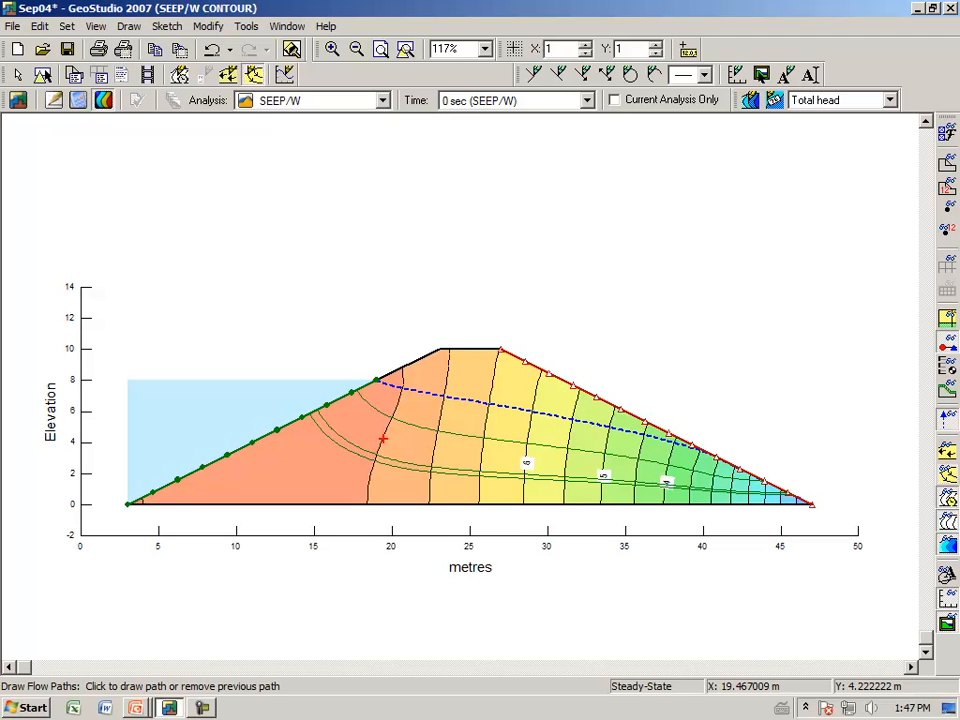
left_click(378, 452)
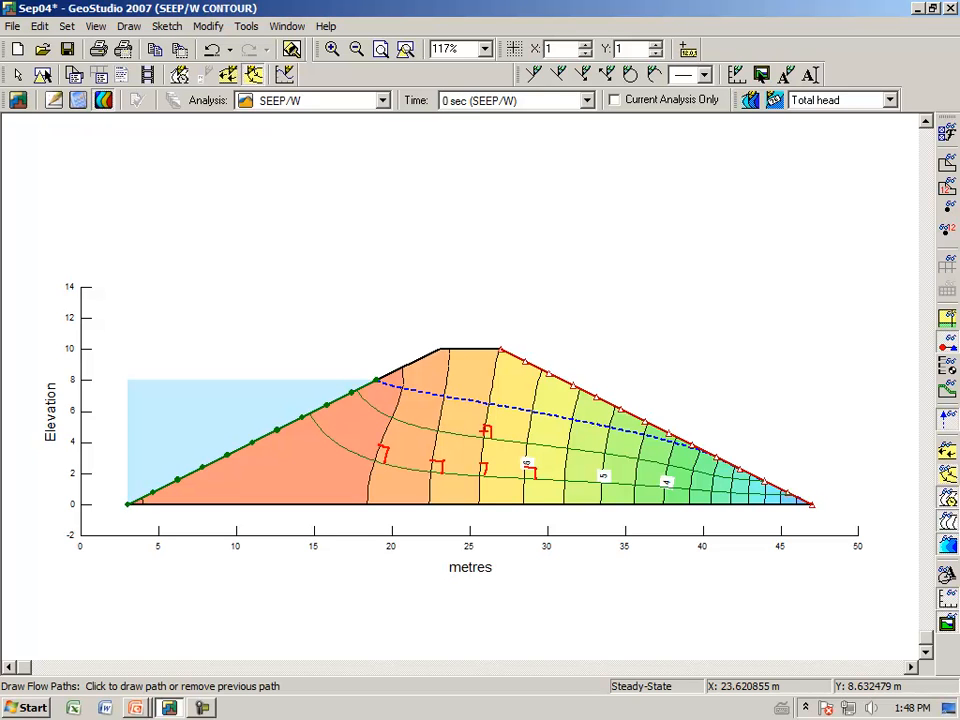
left_click(447, 371)
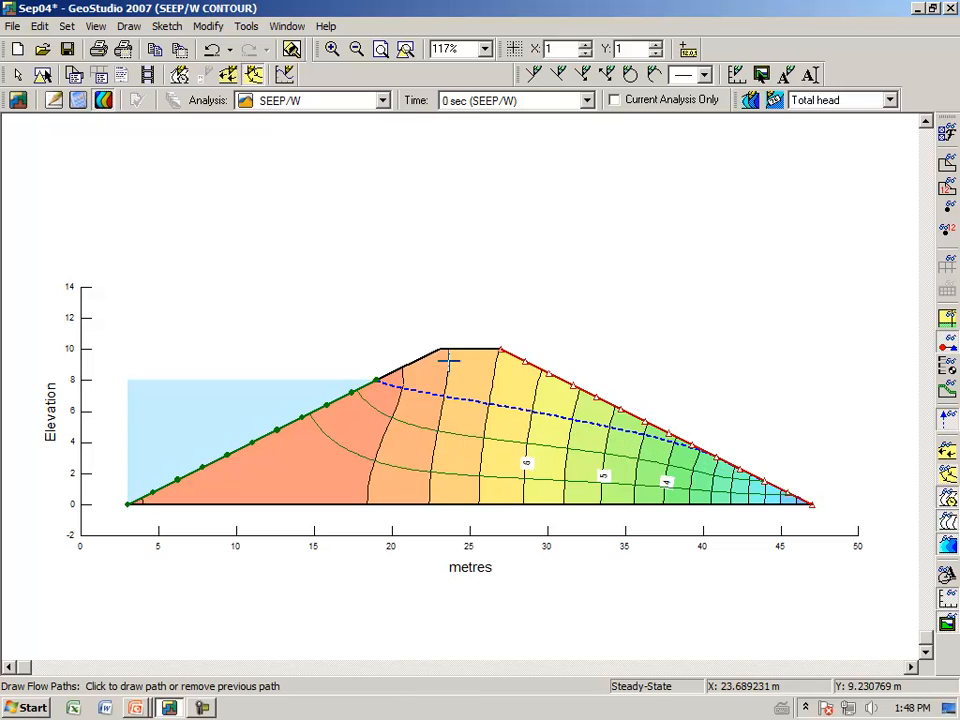
key("Escape")
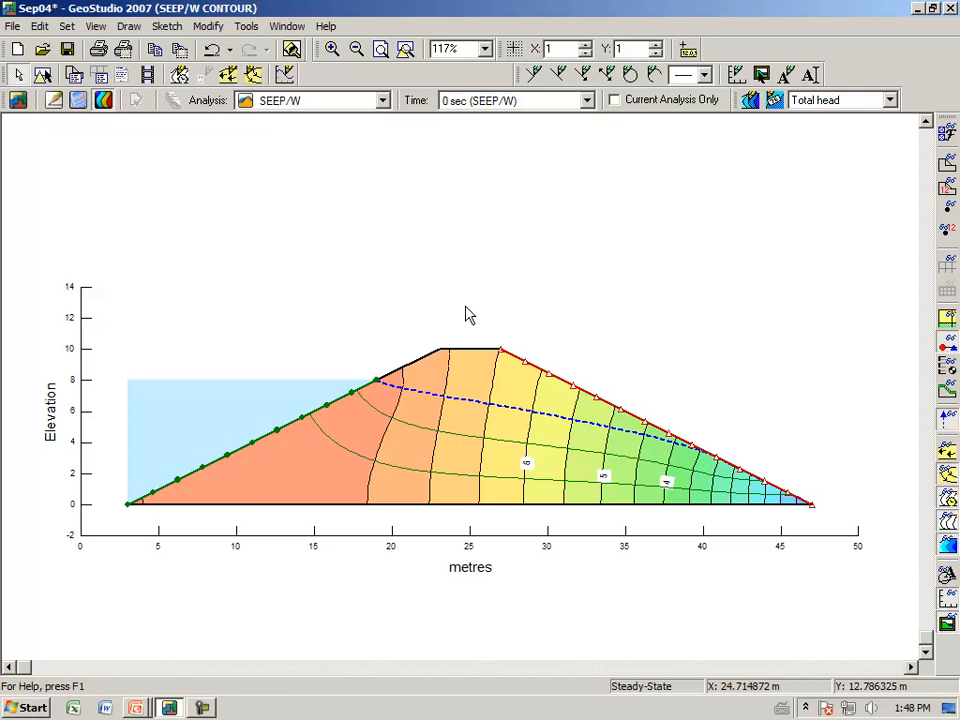
mouse_move(428, 408)
left_mouse_down()
mouse_move(476, 411)
mouse_move(478, 423)
left_mouse_up()
mouse_move(410, 440)
left_mouse_down()
mouse_move(463, 446)
mouse_move(466, 458)
left_mouse_up()
mouse_move(368, 483)
left_mouse_down()
mouse_move(416, 487)
mouse_move(404, 495)
left_mouse_up()
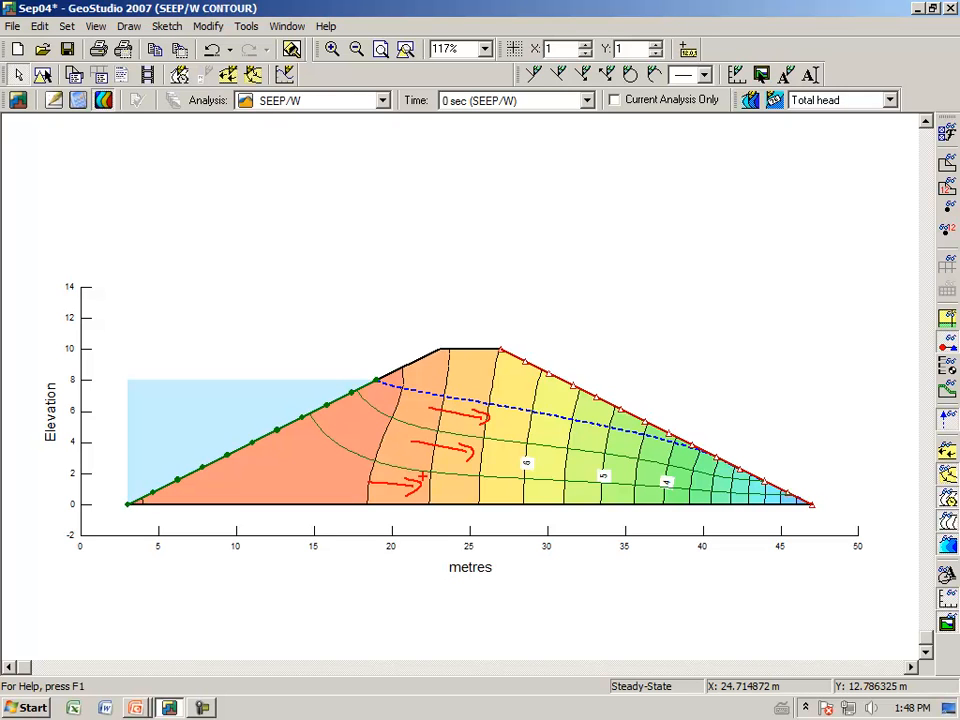
key("Escape")
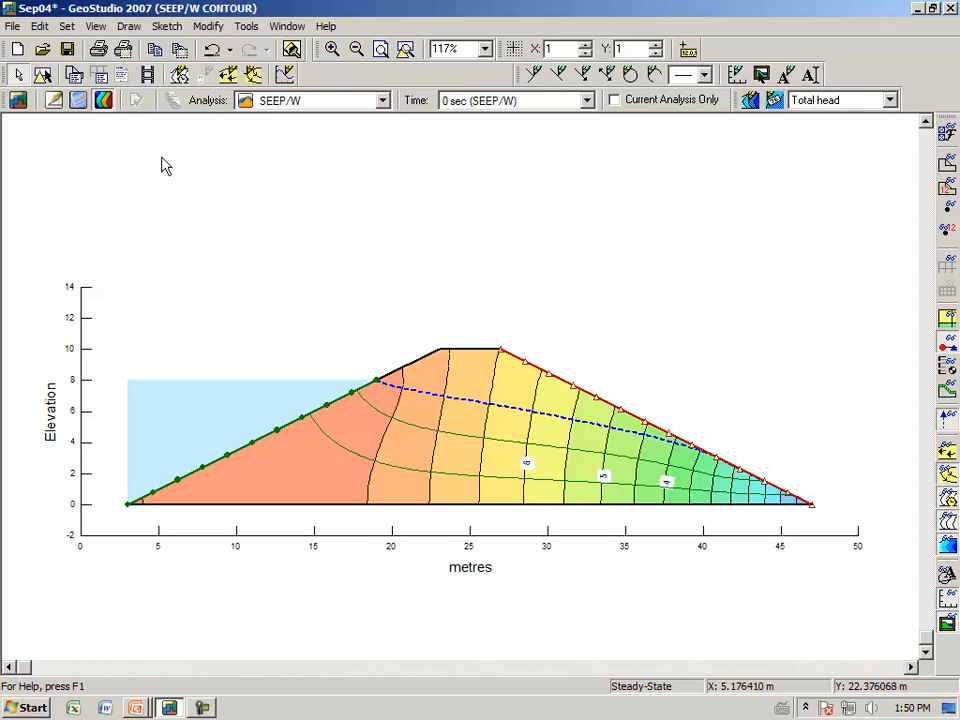
- Open the existing Pore-pressure graph and start setting its data locations
left_click(130, 27)
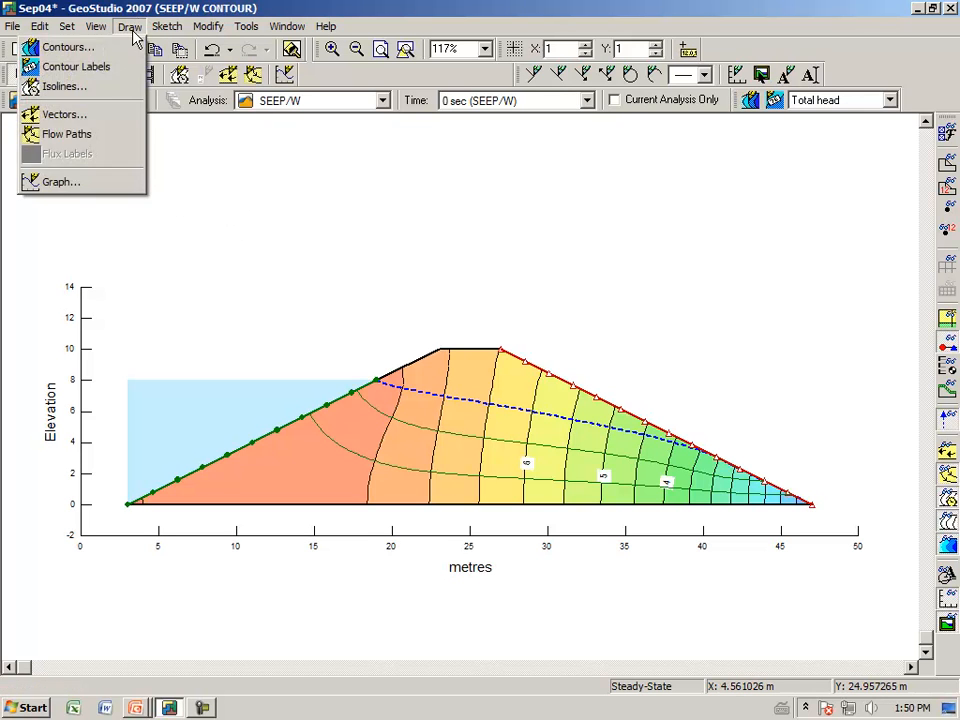
left_click(80, 183)
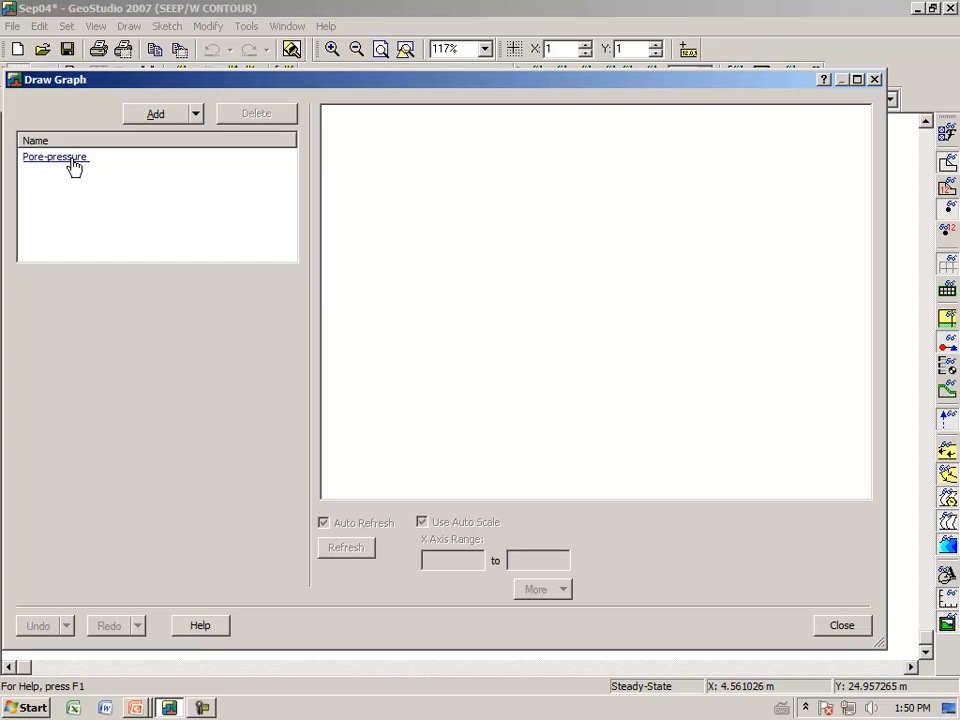
left_click(74, 167)
left_click(258, 314)
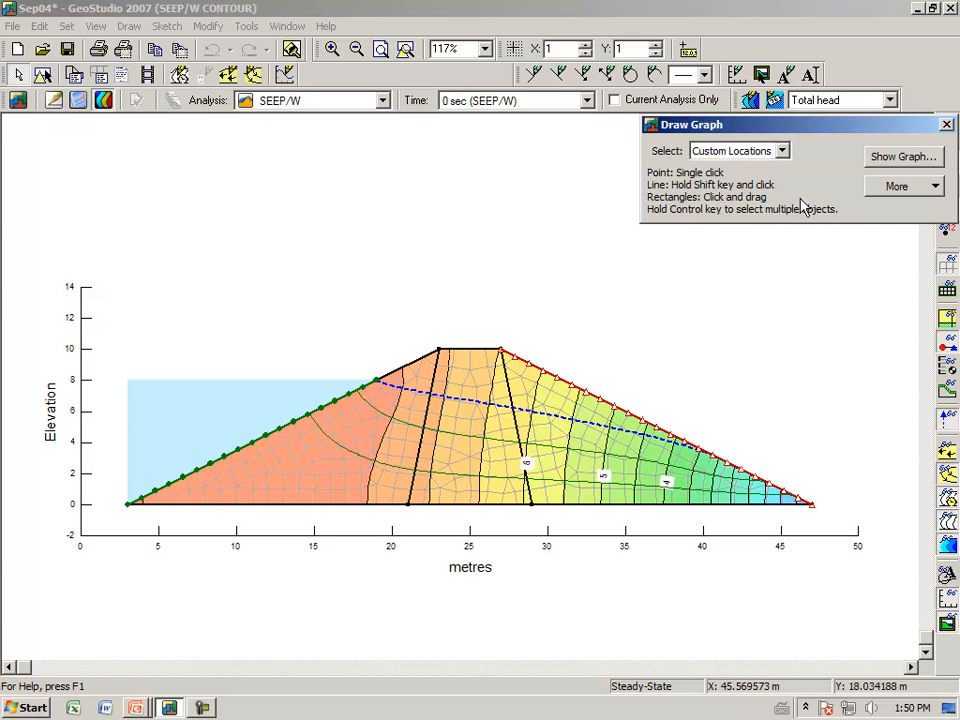
- Switch the location selection to Geometry Items, pick the downstream slope line of the dam and show its graph
left_click(783, 151)
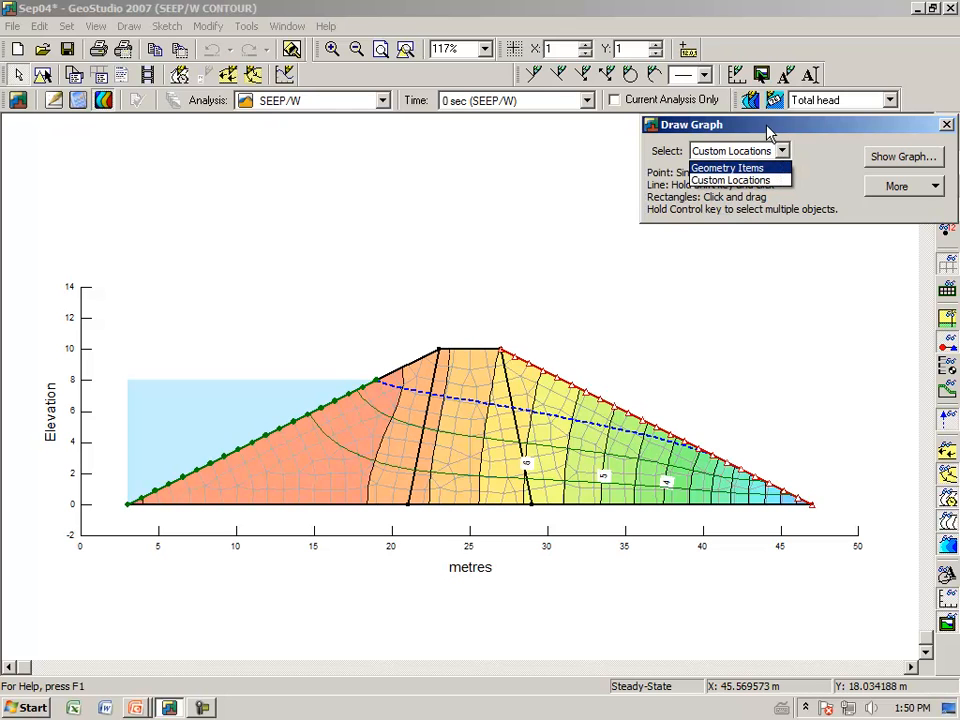
left_click(768, 133)
left_click_drag(768, 133, 508, 190)
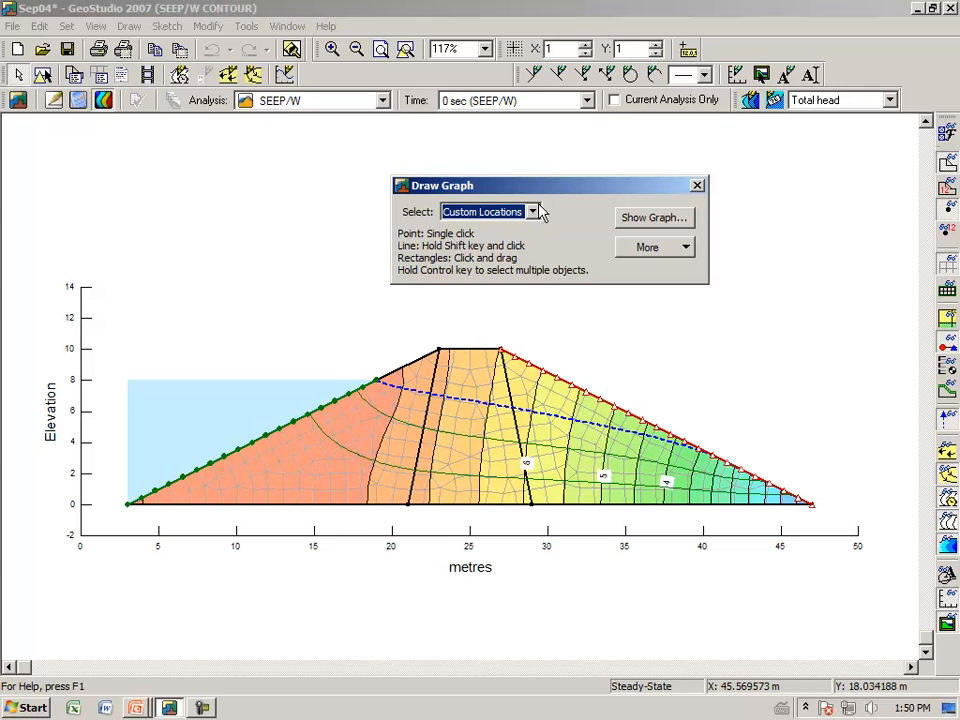
left_click(533, 213)
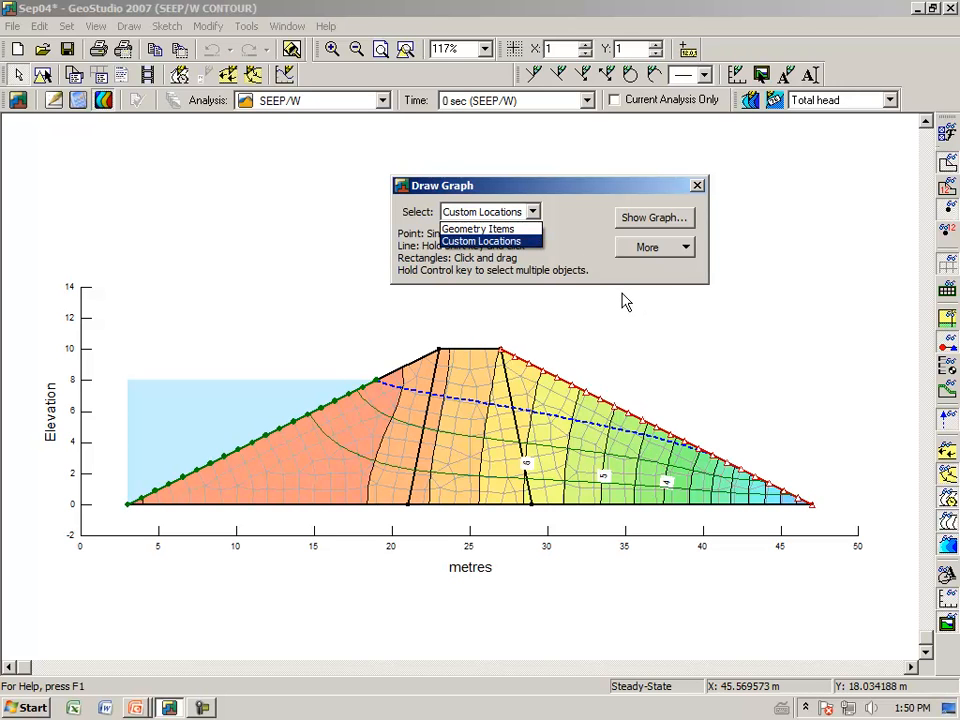
left_click(482, 232)
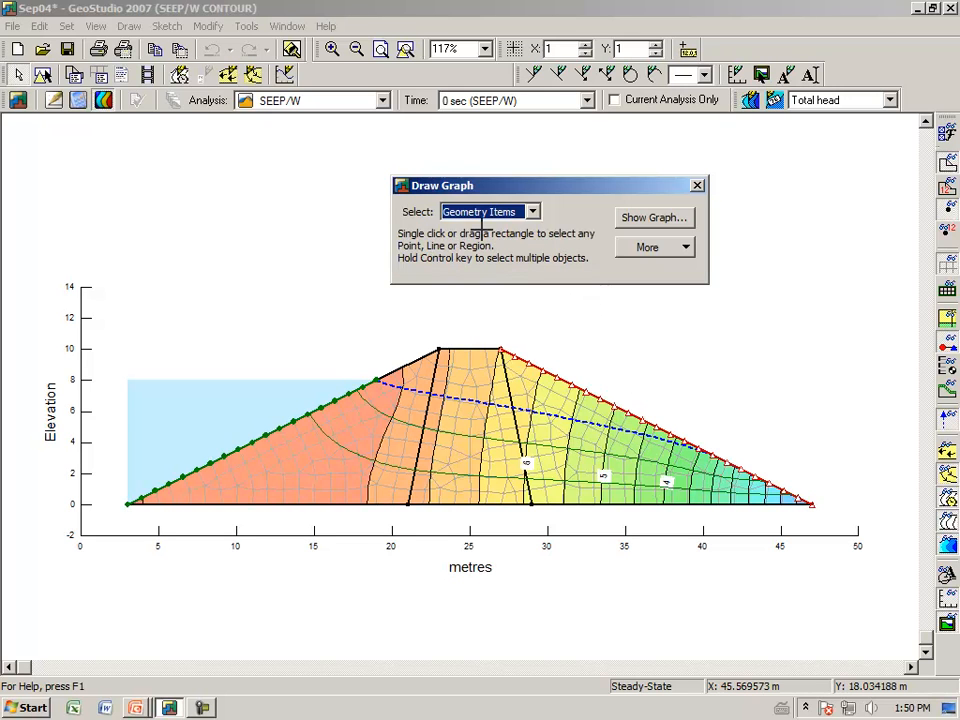
left_click(584, 393)
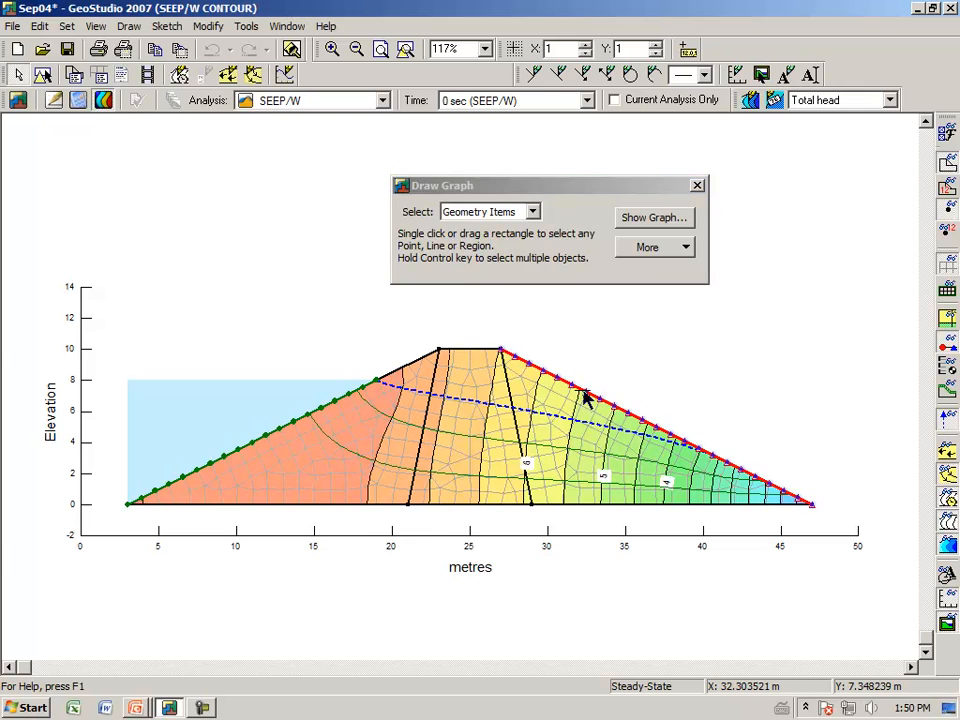
left_click(645, 217)
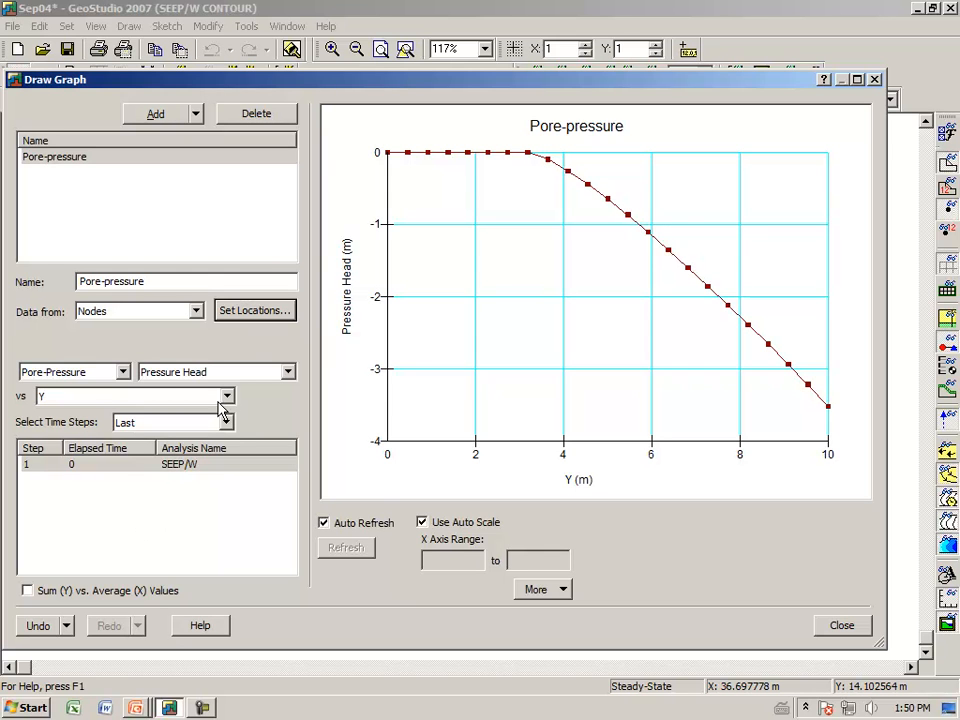
- Plot the pressure head against Distance along the downstream slope
left_click_drag(292, 86, 337, 80)
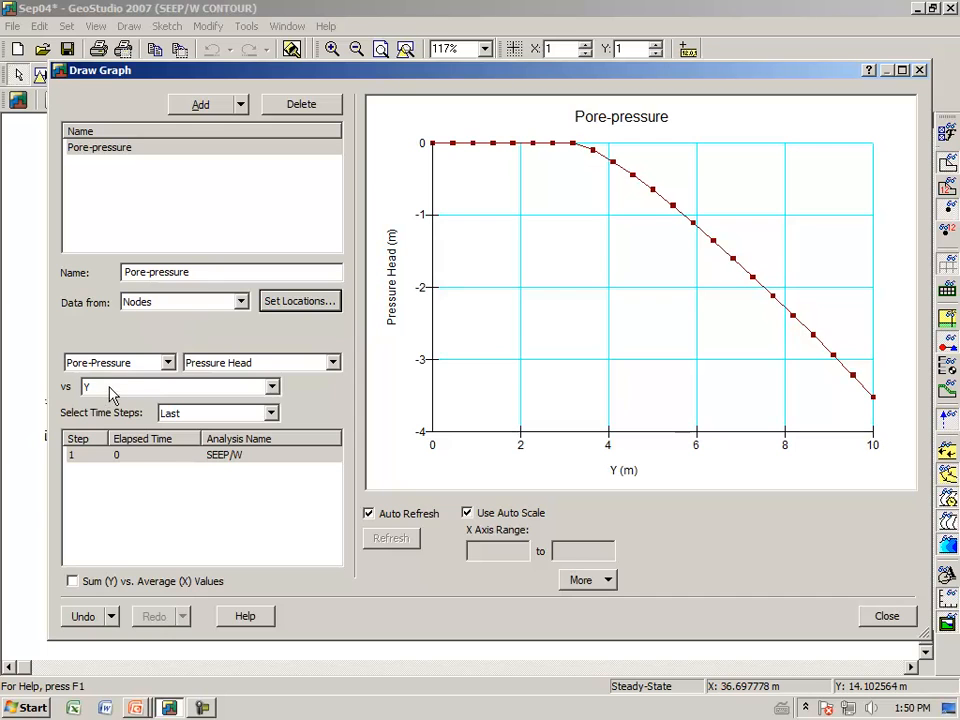
left_click(272, 387)
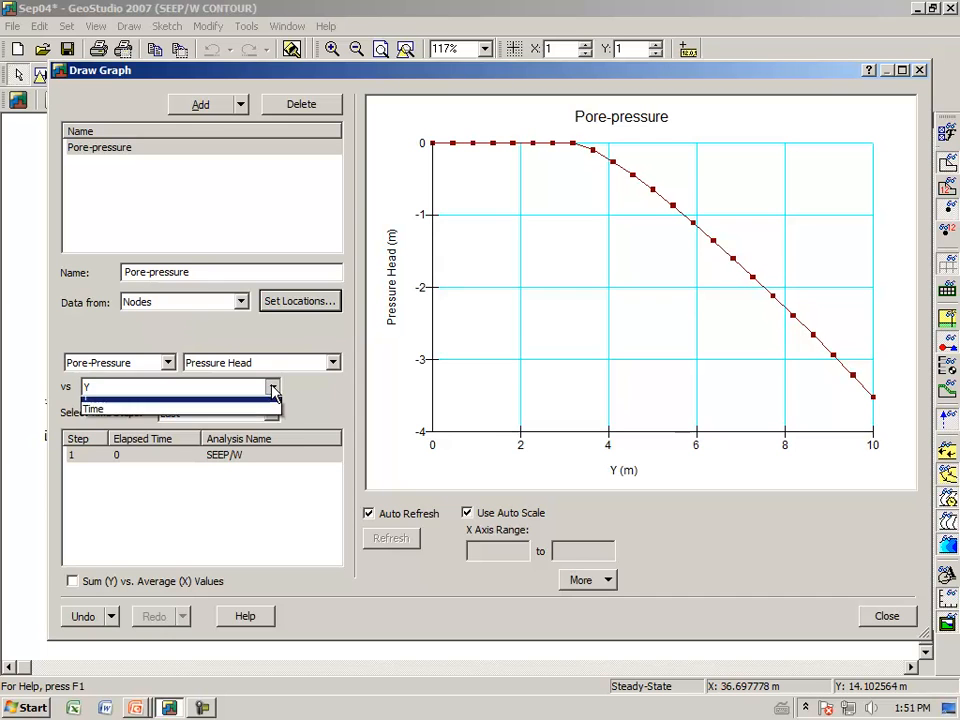
left_click(253, 405)
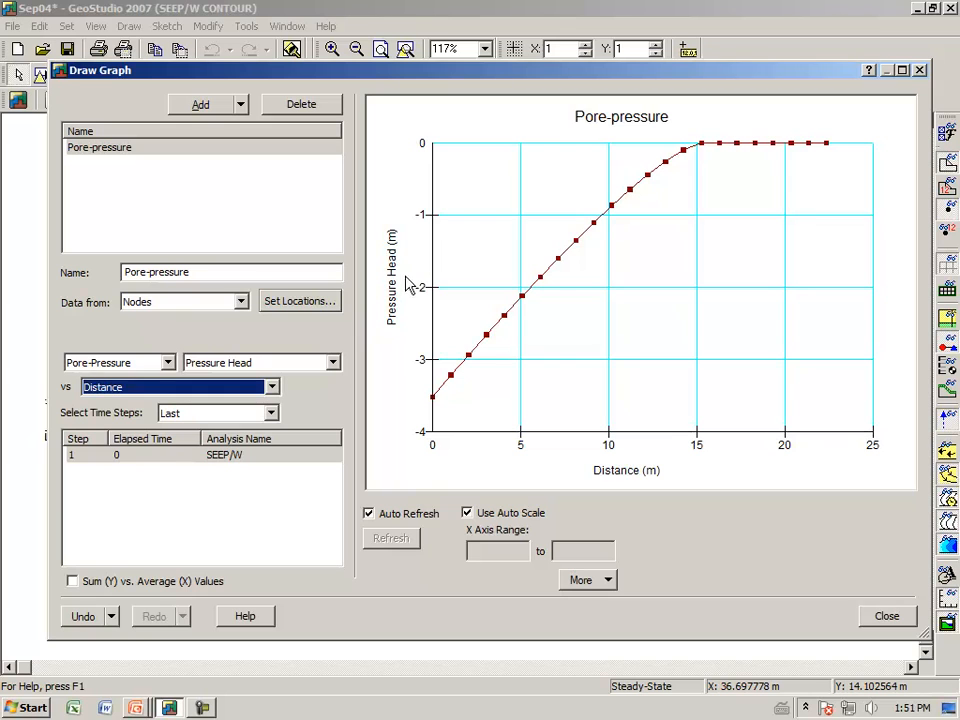
- Examine the pressure head graph along the downstream slope, especially the seepage face portion, and close the graph window
mouse_move(435, 403)
mouse_move(671, 167)
left_click(827, 143)
mouse_move(704, 202)
left_mouse_down()
mouse_move(712, 183)
mouse_move(758, 187)
mouse_move(779, 175)
mouse_move(784, 198)
mouse_move(805, 180)
left_mouse_up()
mouse_move(742, 208)
left_mouse_down()
mouse_move(730, 256)
mouse_move(745, 224)
mouse_move(768, 232)
left_mouse_up()
left_click_drag(778, 228, 800, 230)
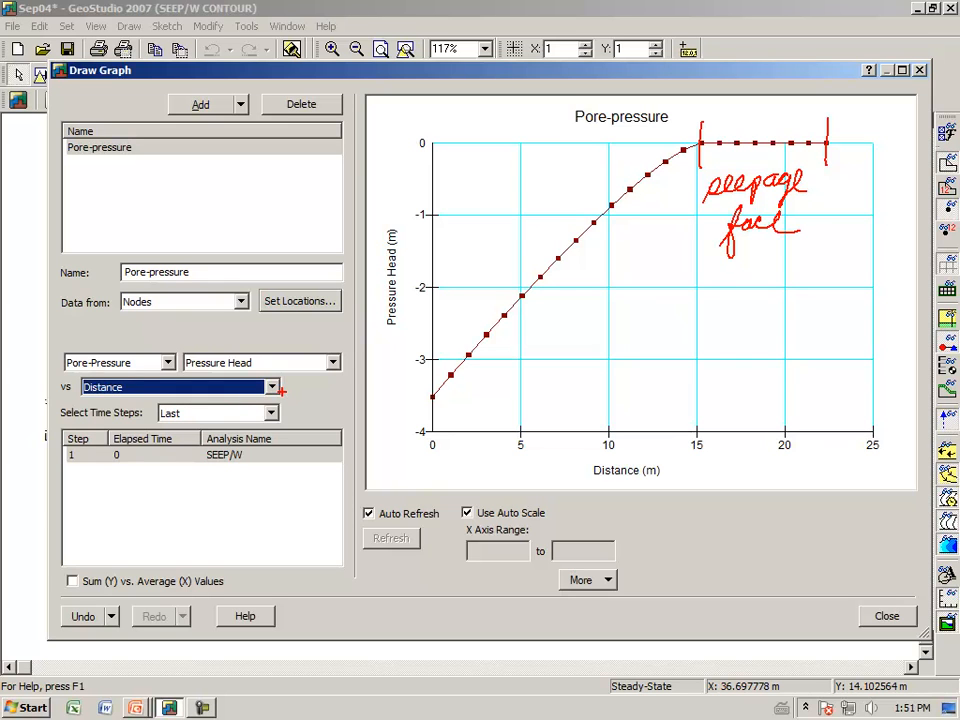
key("Escape")
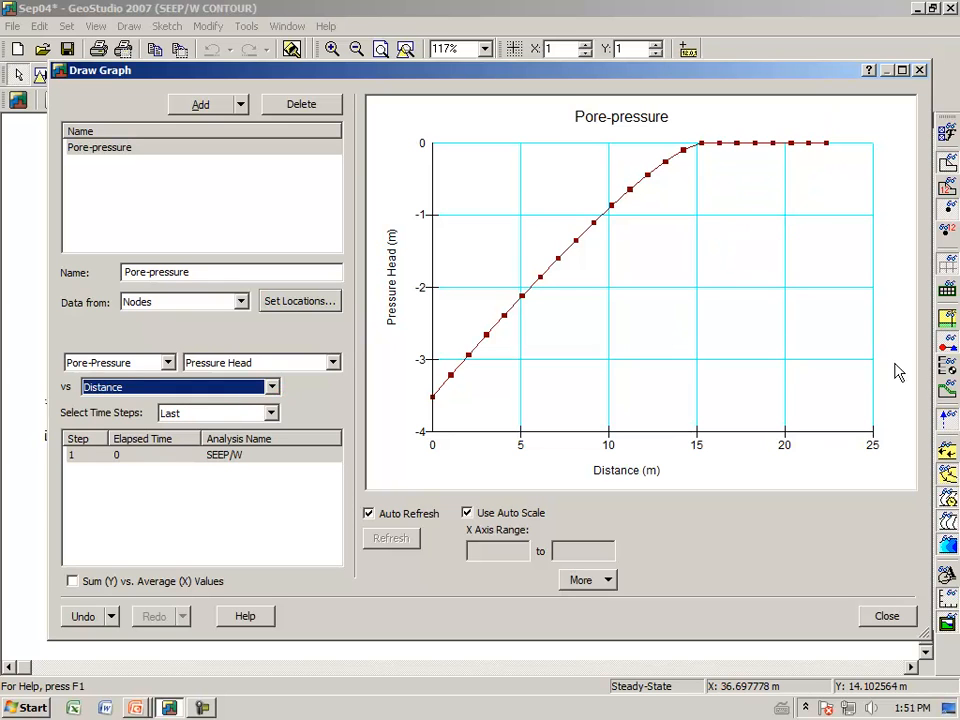
left_click(886, 617)
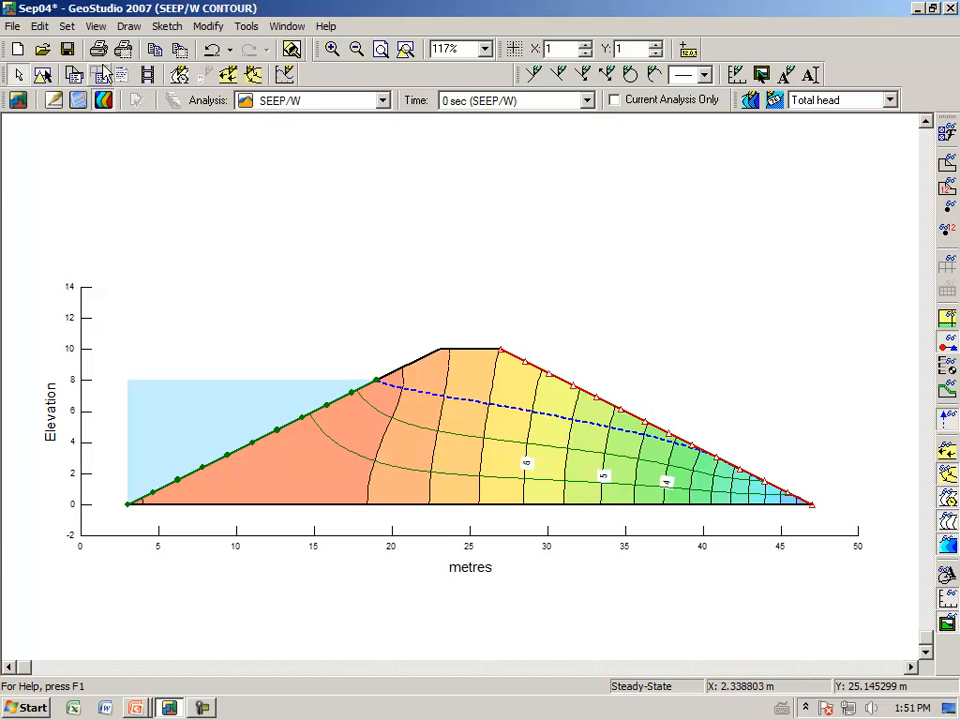
- View the result information of a node and of a Gauss region inside the core, and close the results
left_click(96, 28)
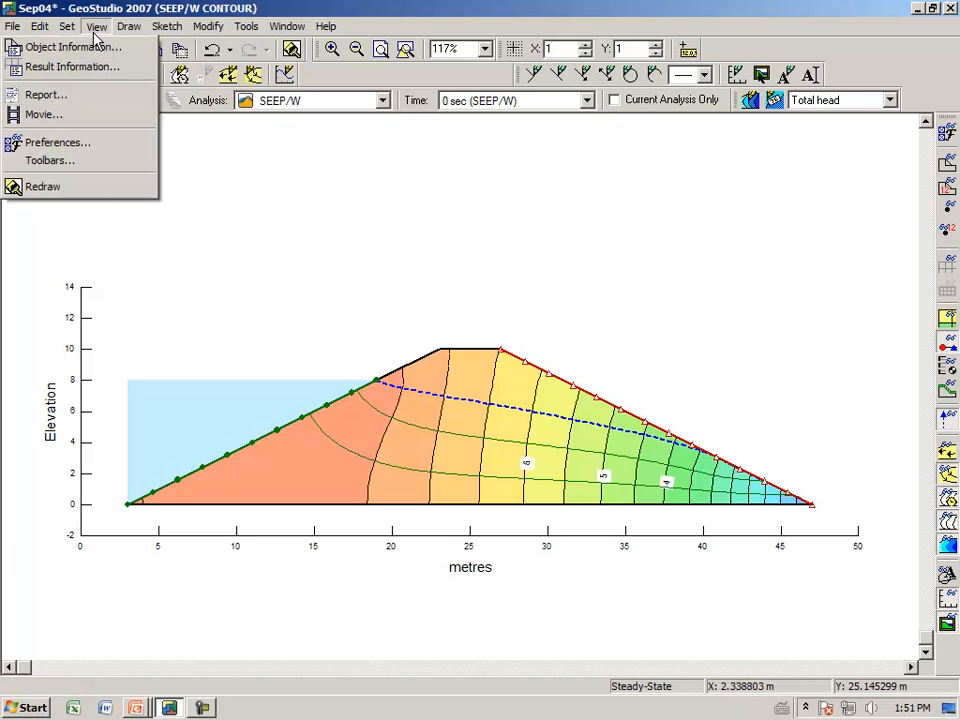
left_click(75, 67)
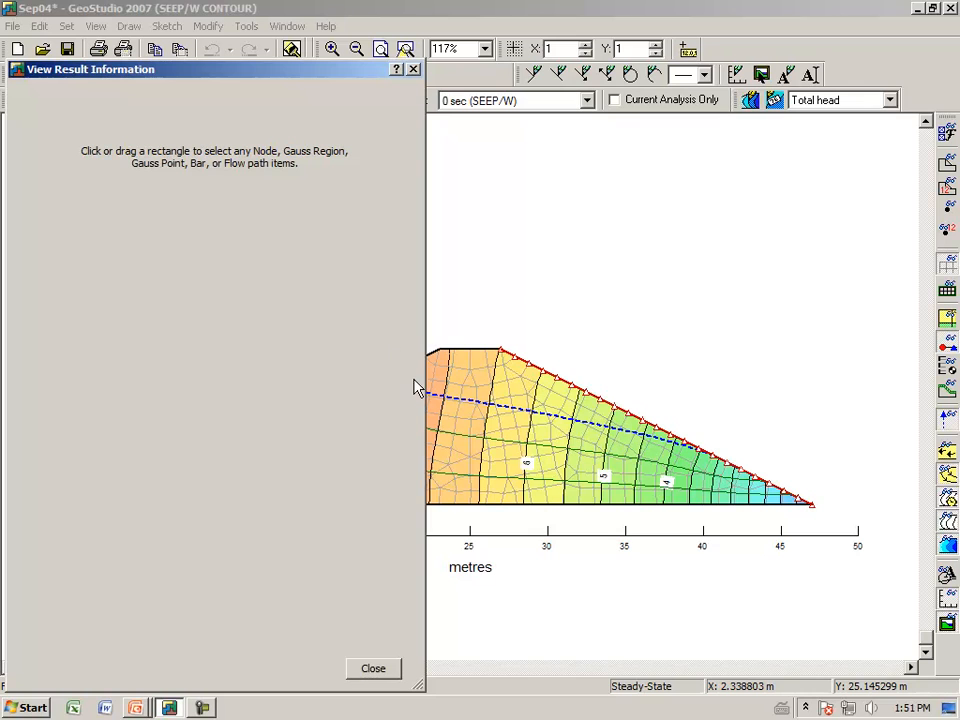
left_click(457, 424)
left_click(457, 424)
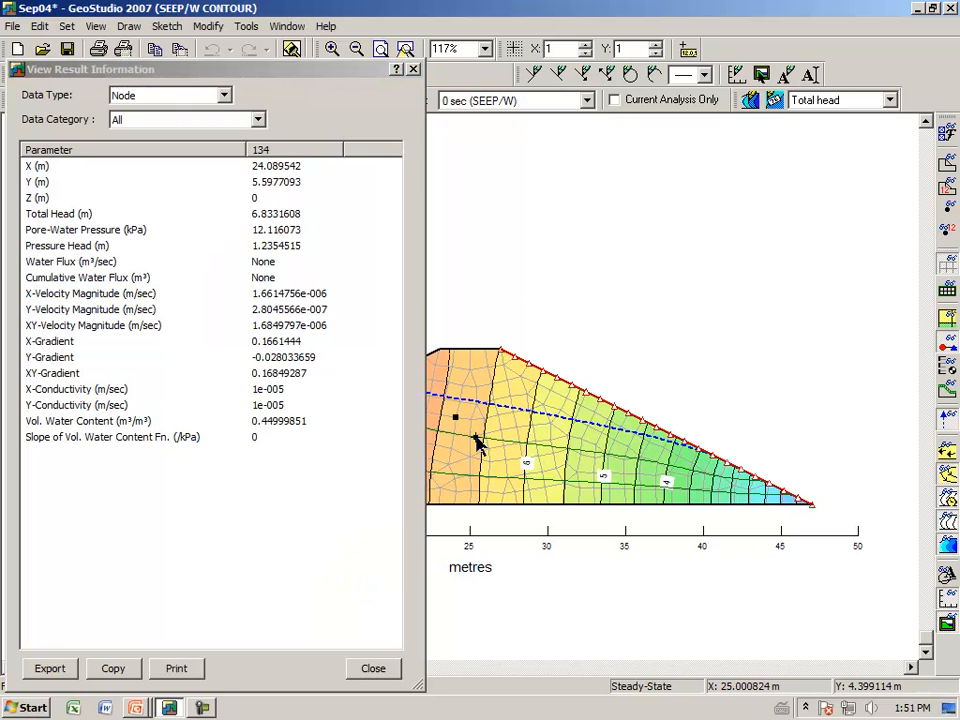
left_click(462, 450)
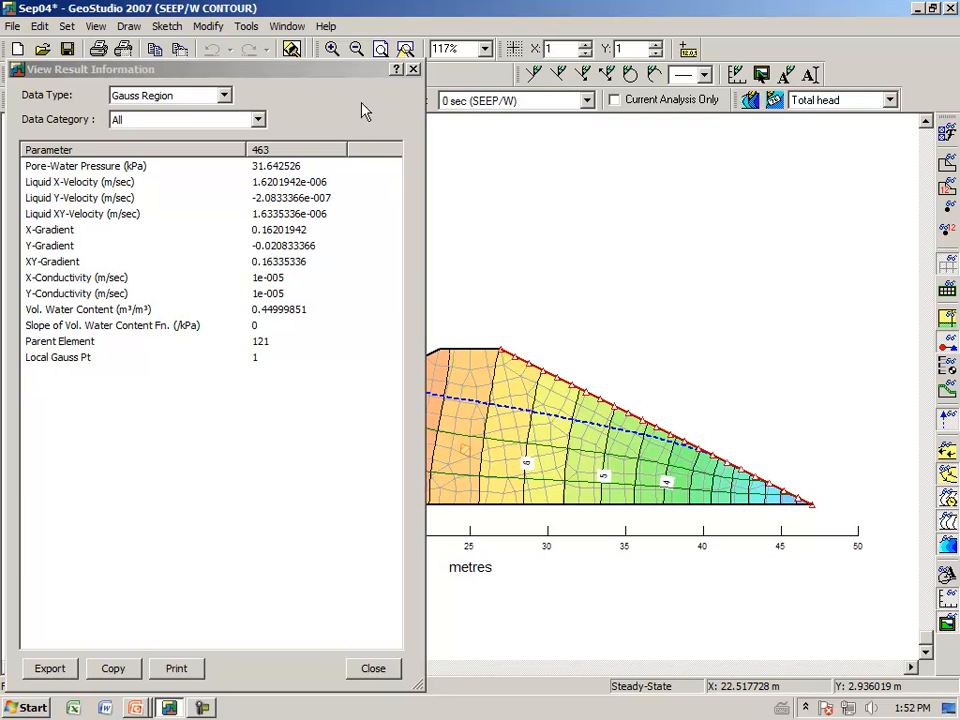
left_click(414, 70)
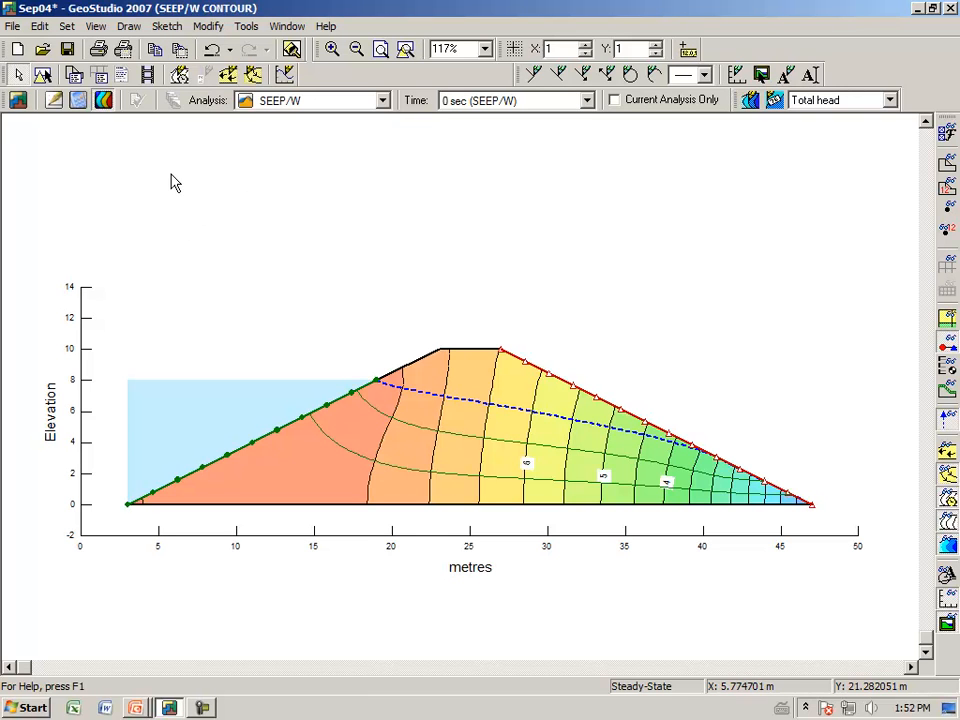
- Reopen the graph window with the Pore-pressure graph
left_click(129, 26)
left_click(105, 189)
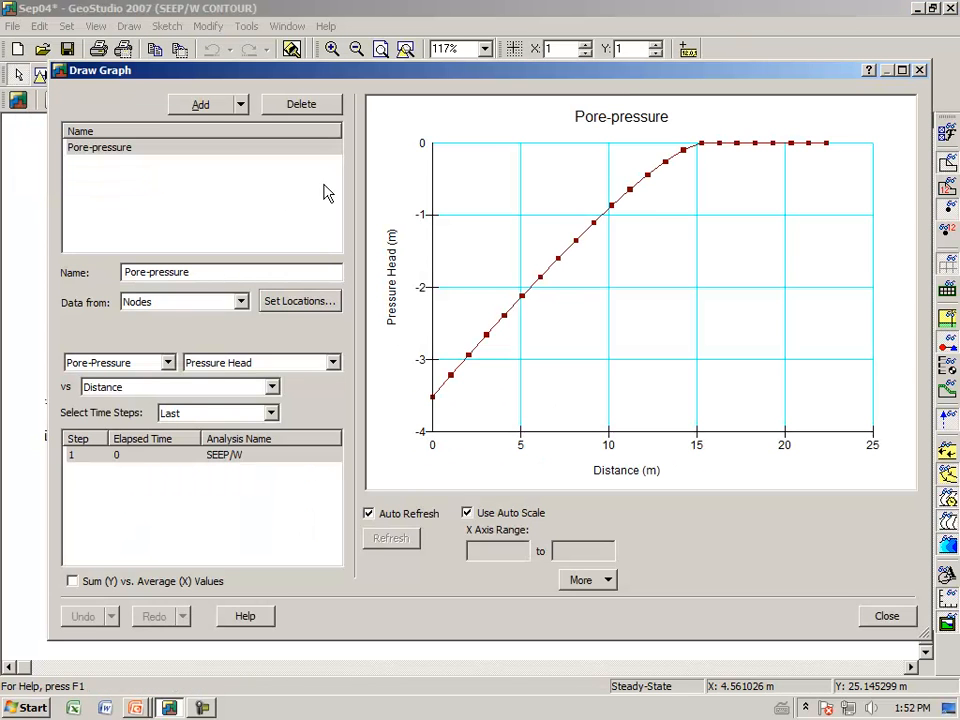
- Add a new graph and name it "Flux upstream face"
left_click(199, 106)
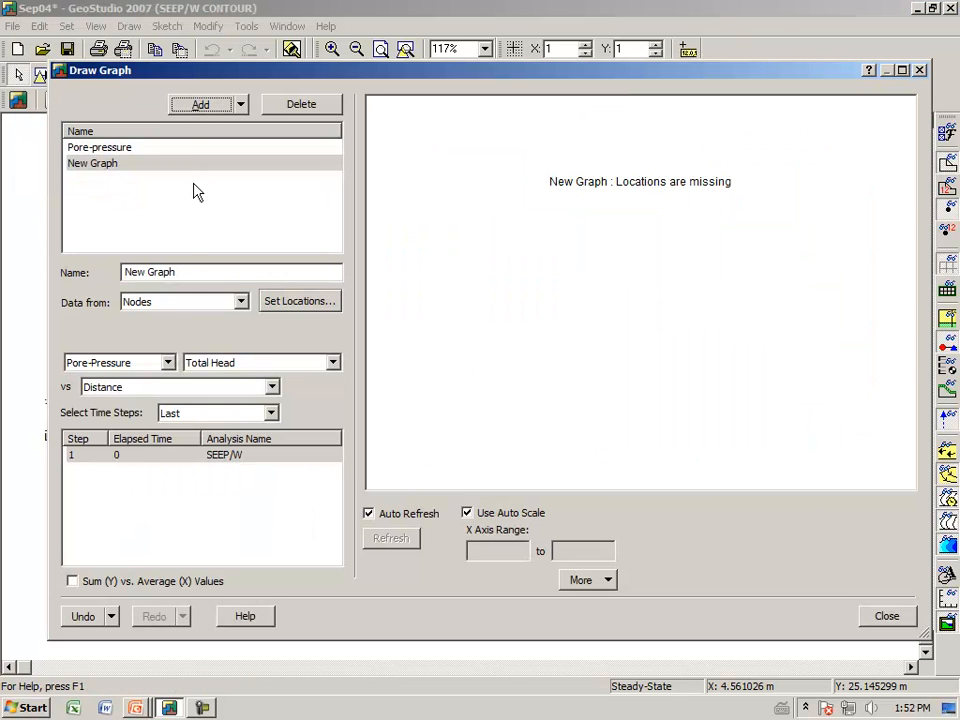
left_click_drag(190, 271, 73, 270)
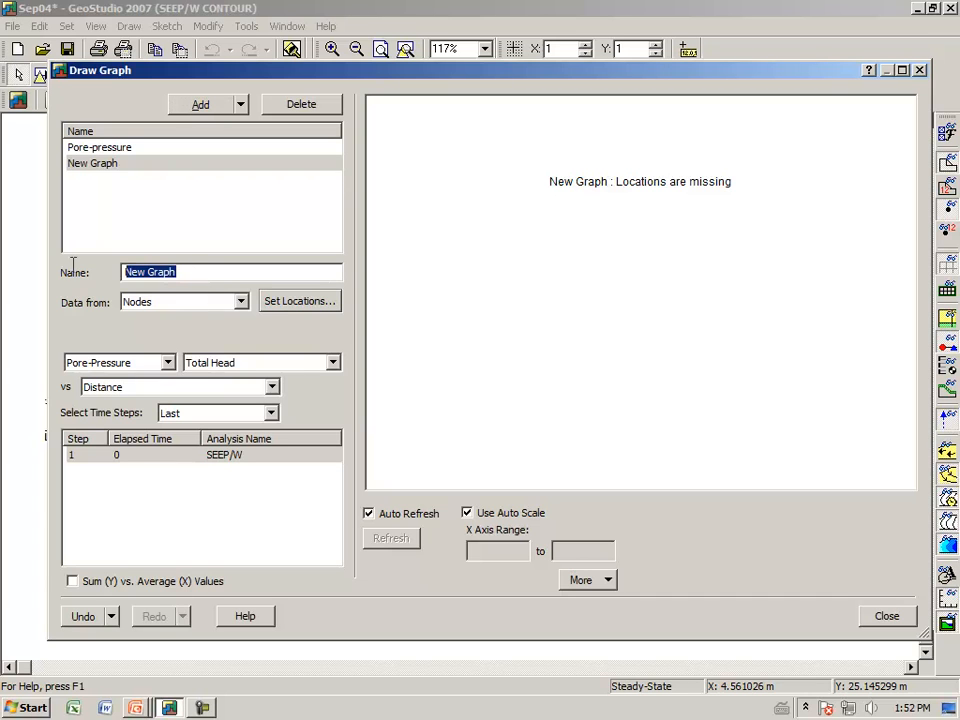
type("Flux")
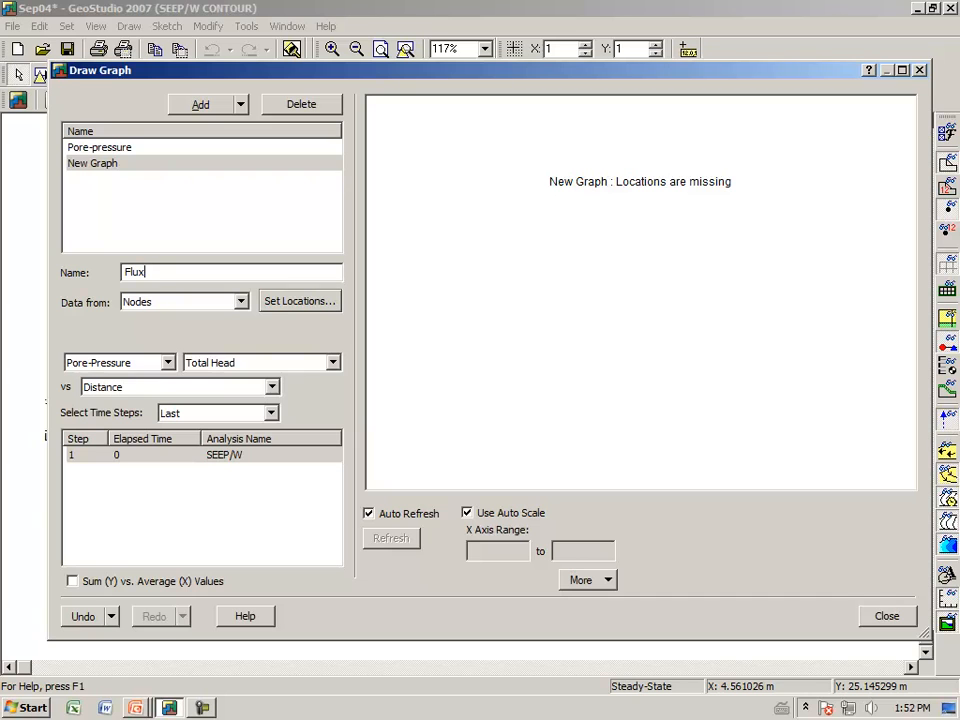
type(" upstream face")
- Set the graph to plot the Water Flow category's Water Flux against Time, with Y values summed
left_click(168, 363)
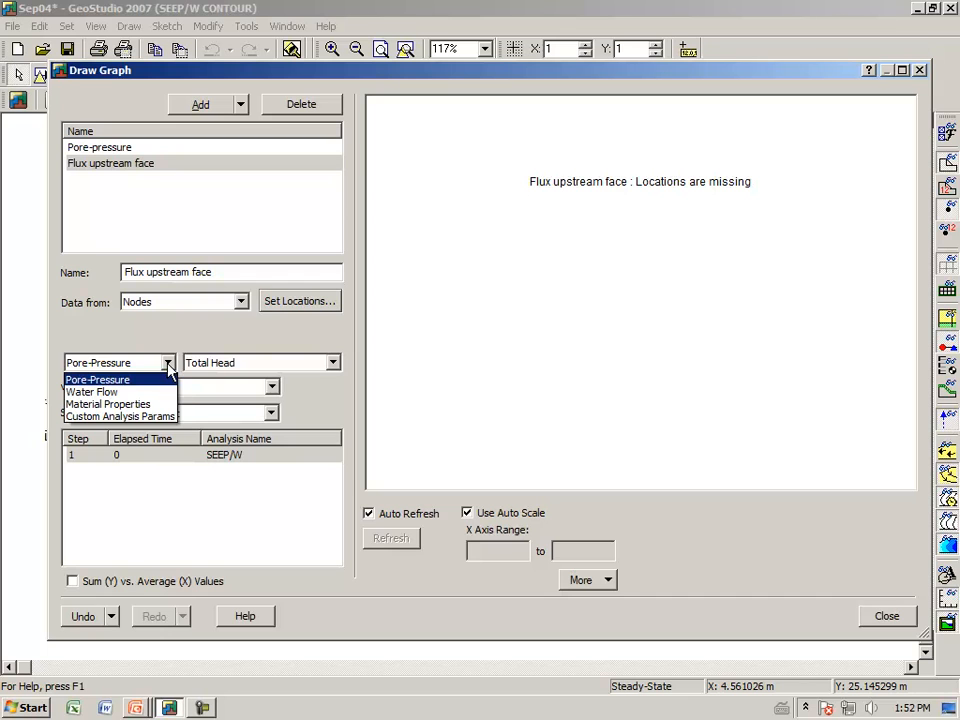
left_click(148, 393)
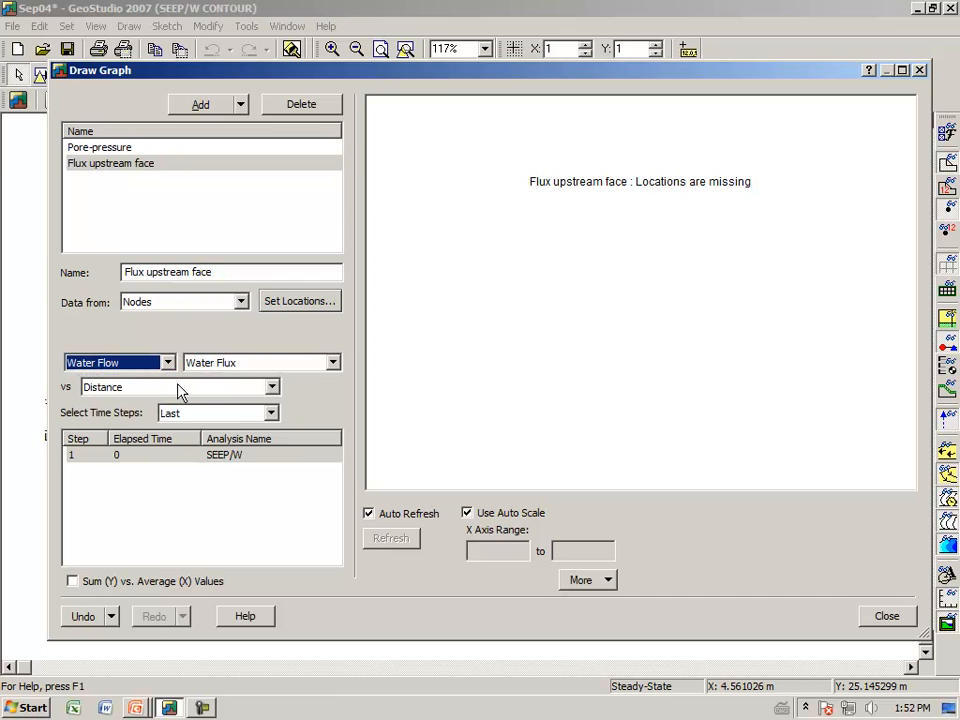
left_click(334, 364)
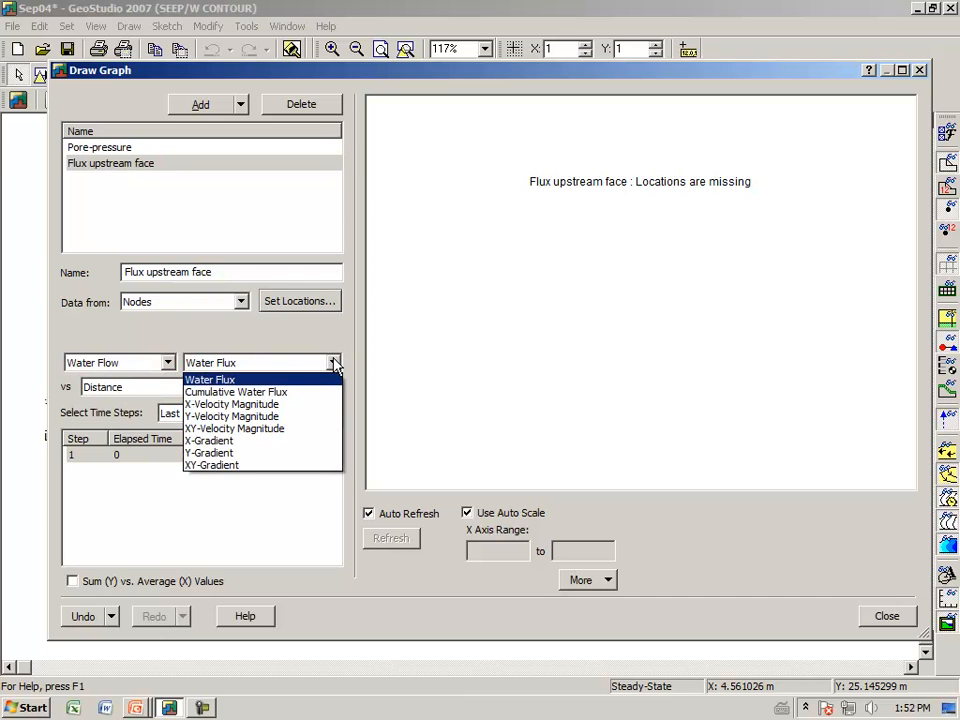
left_click(246, 387)
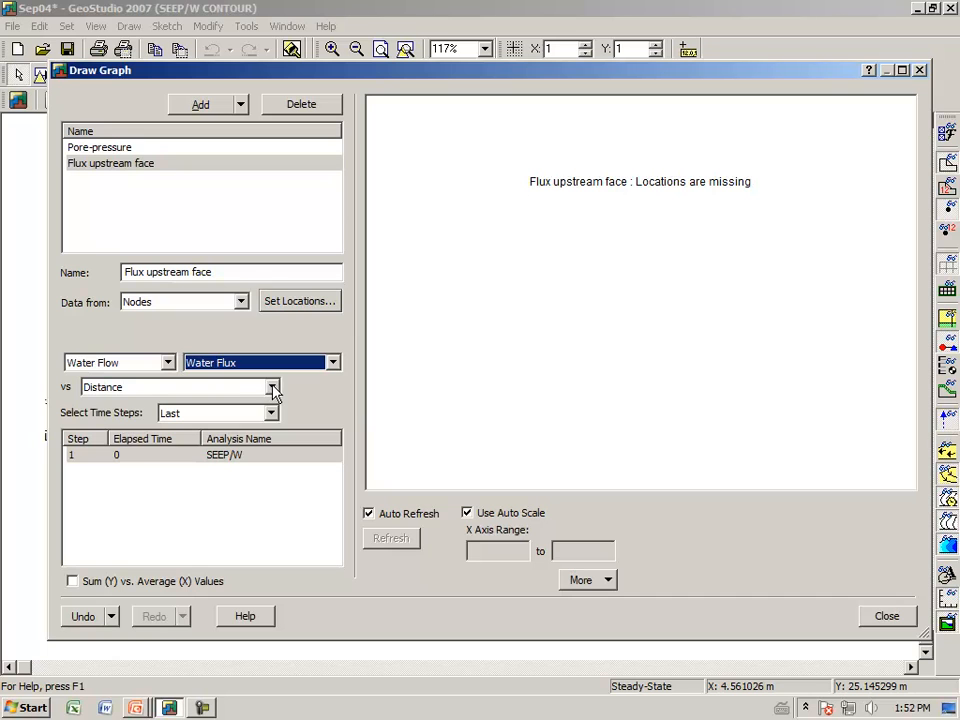
left_click(272, 388)
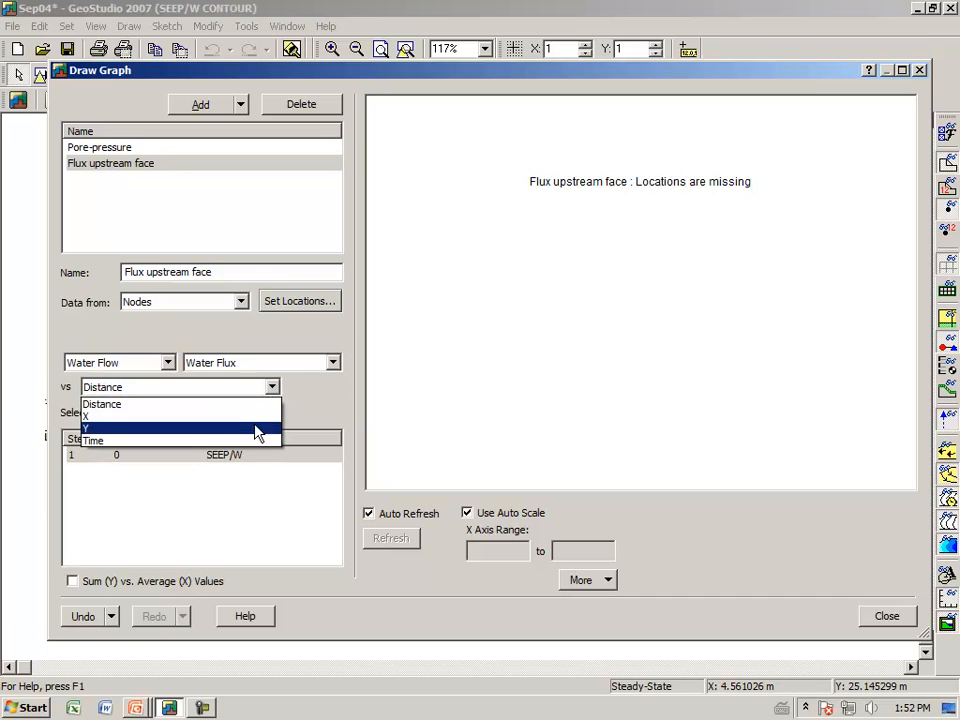
left_click(254, 443)
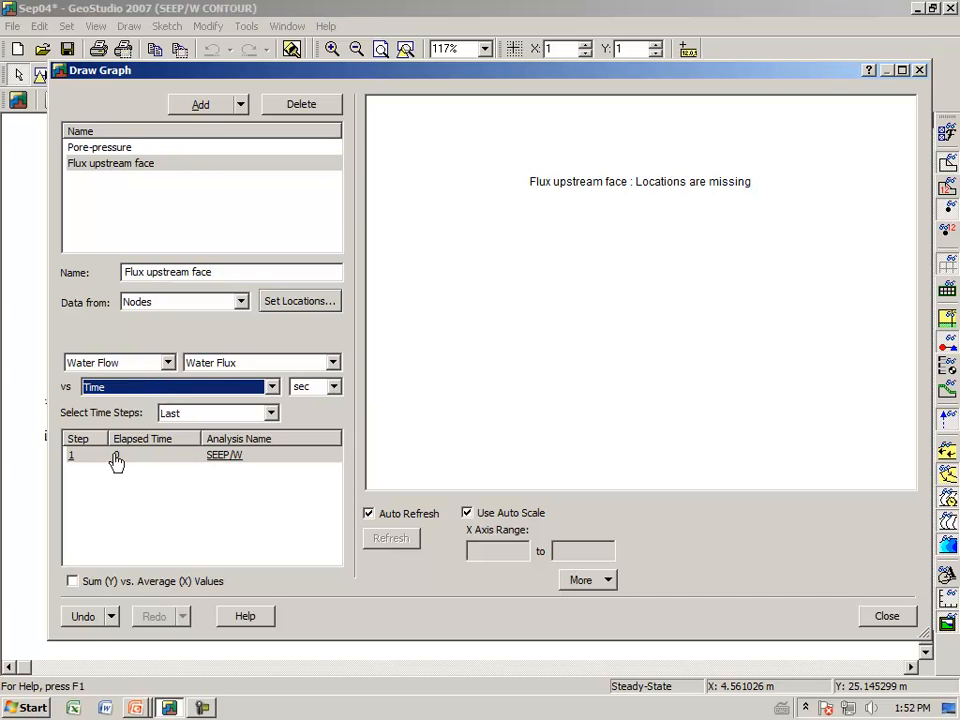
left_click(73, 583)
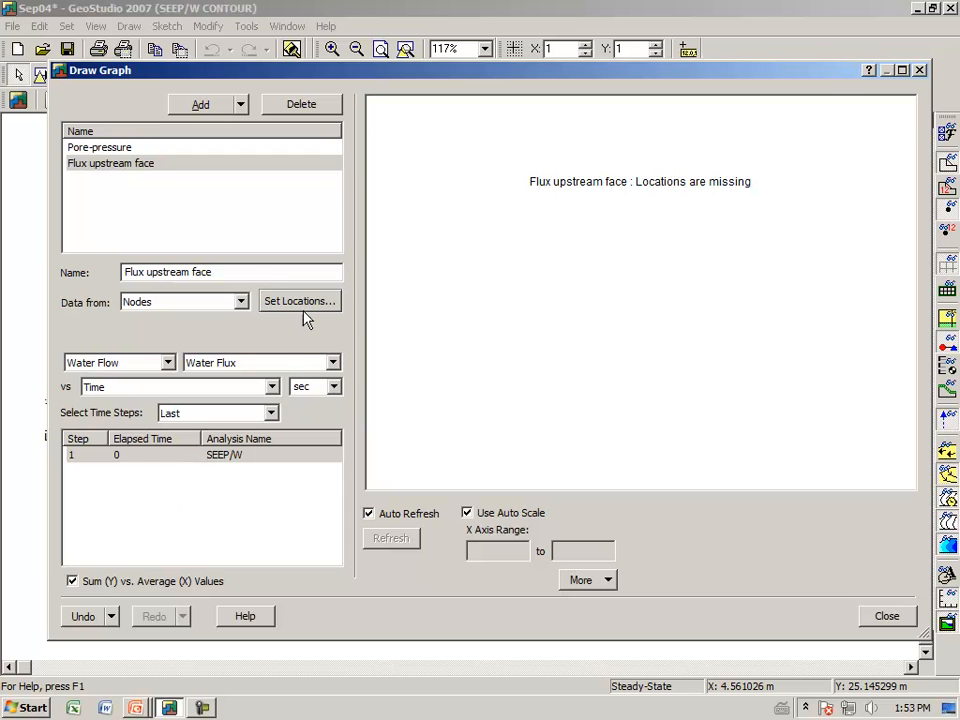
- Assign the submerged upstream slope line as the flux graph's location, display the graph and close it
left_click(303, 302)
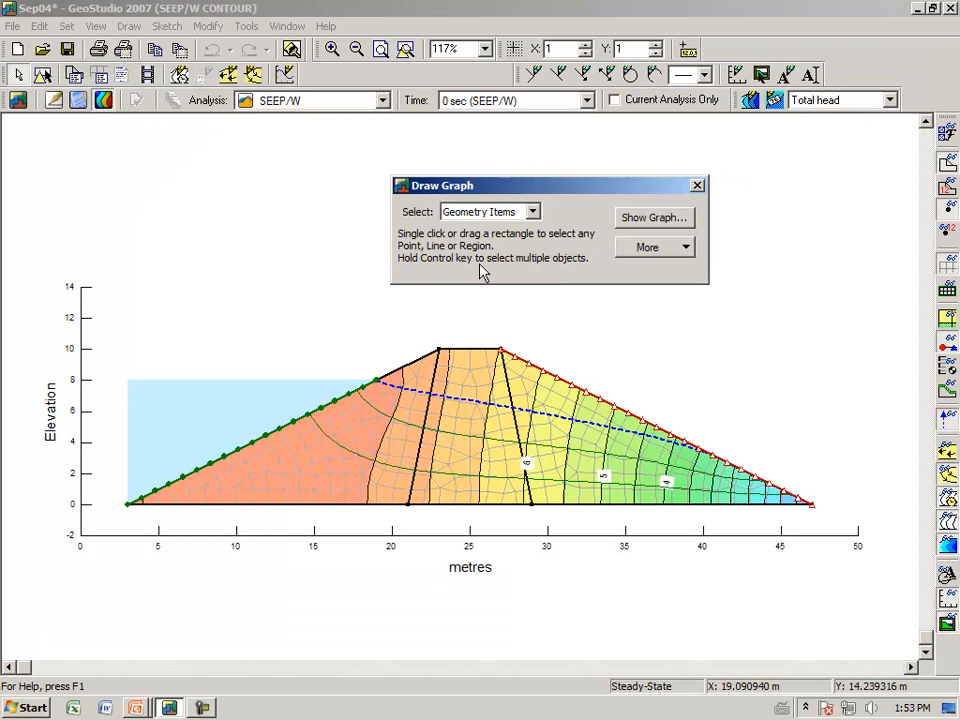
left_click(280, 435)
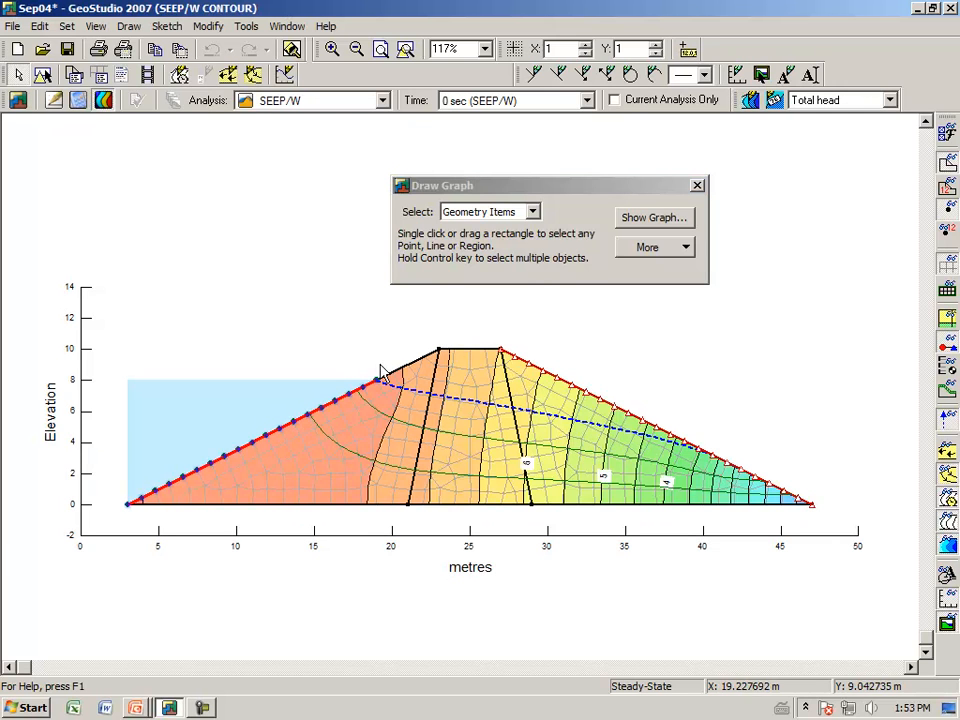
left_click(648, 218)
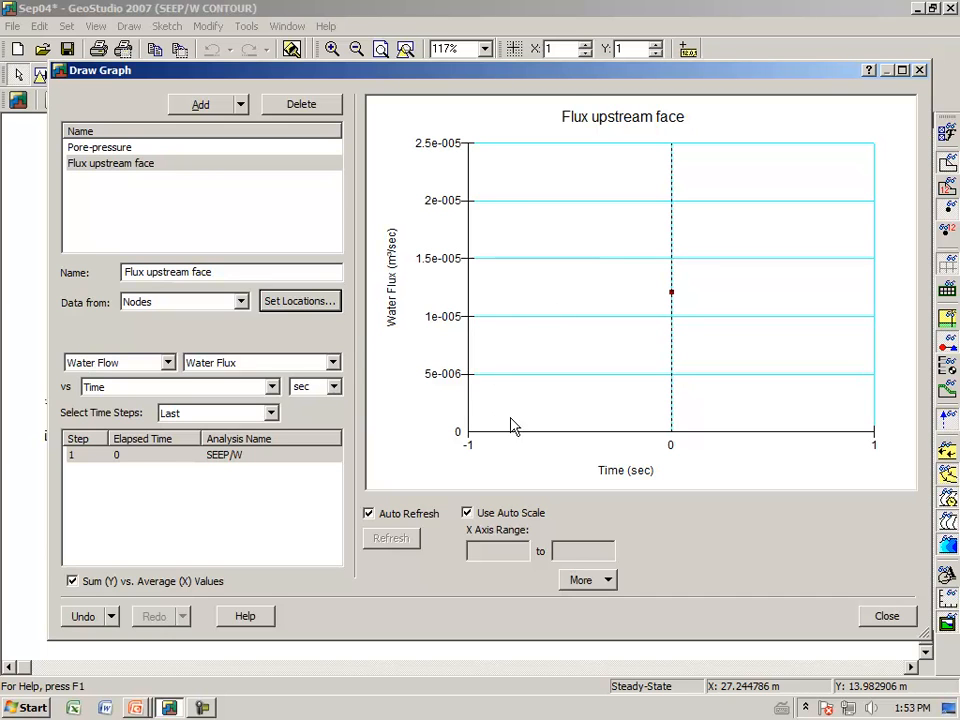
mouse_move(676, 300)
left_click(887, 617)
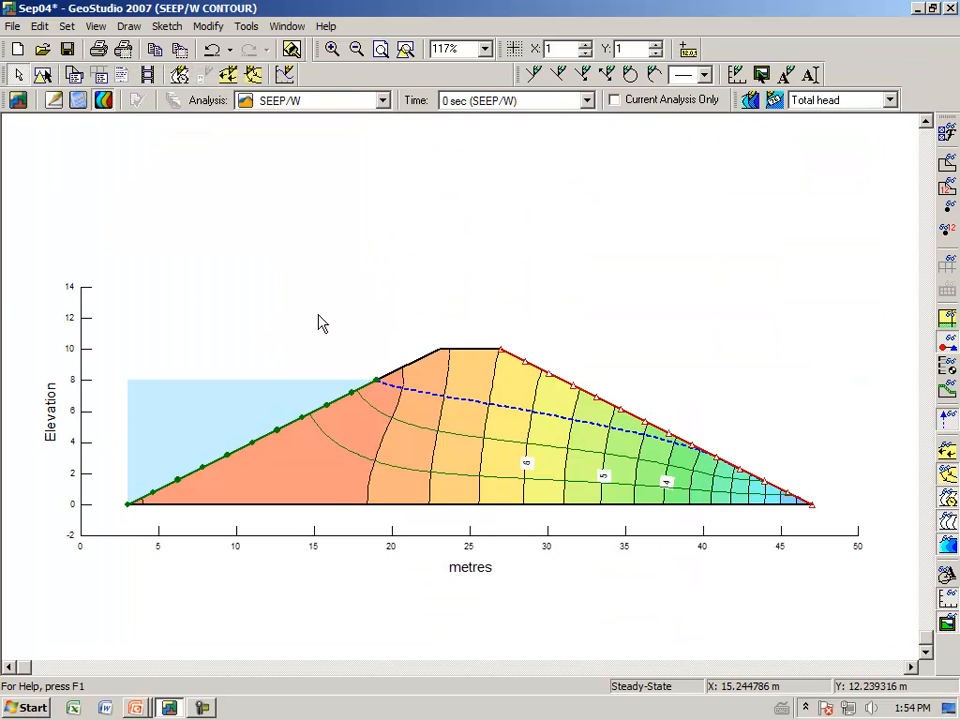
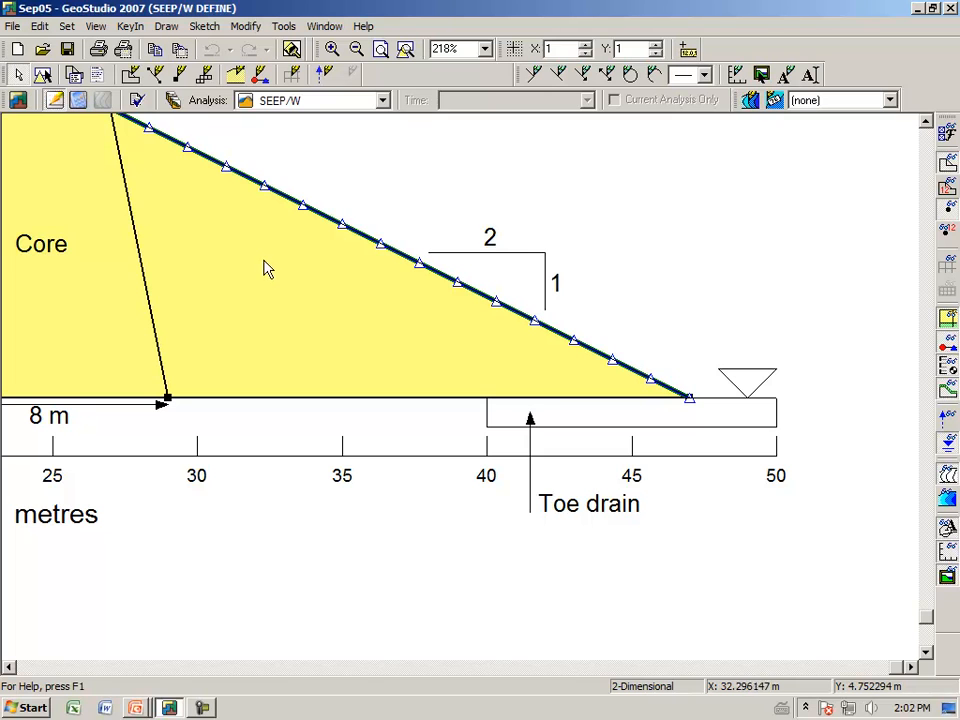
- Remove the hydraulic boundary condition from the dam's downstream slope line
left_click(163, 28)
left_click(117, 181)
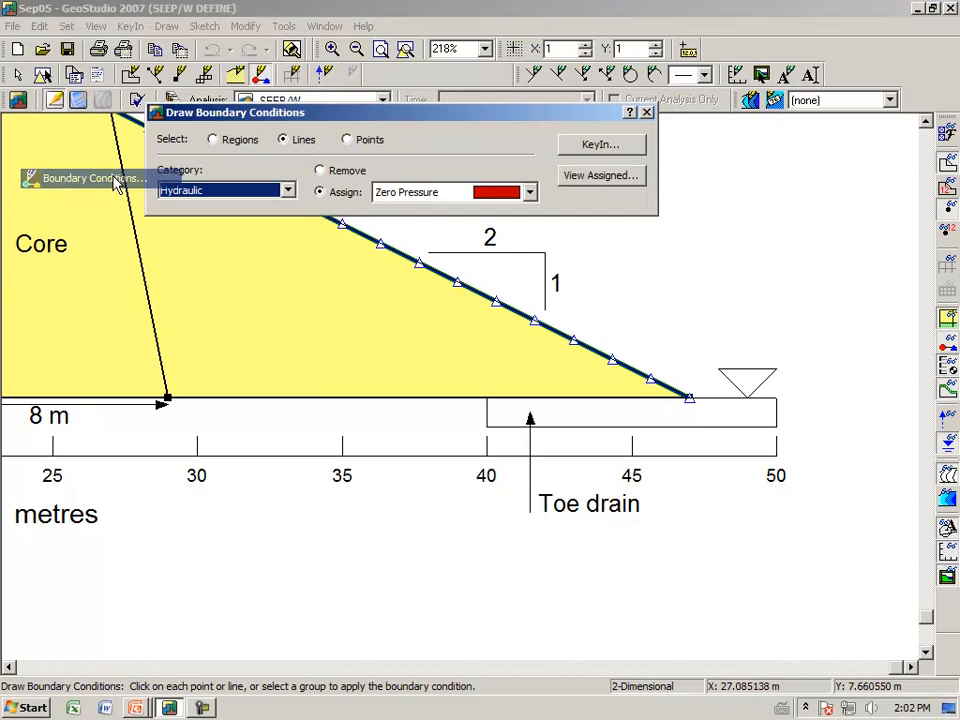
left_click(320, 171)
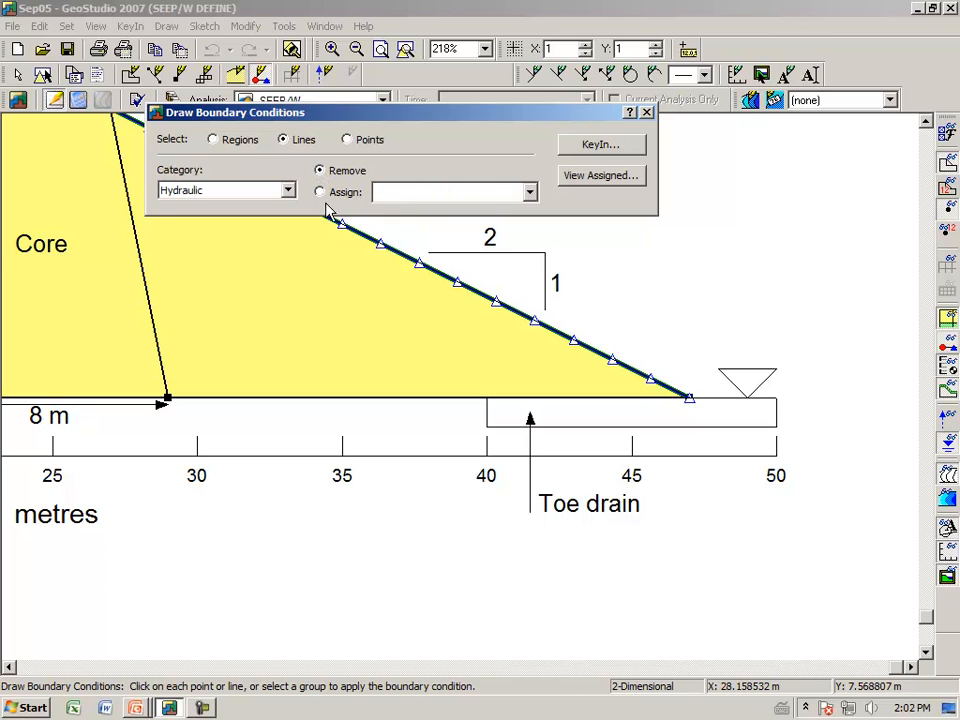
left_click(405, 260)
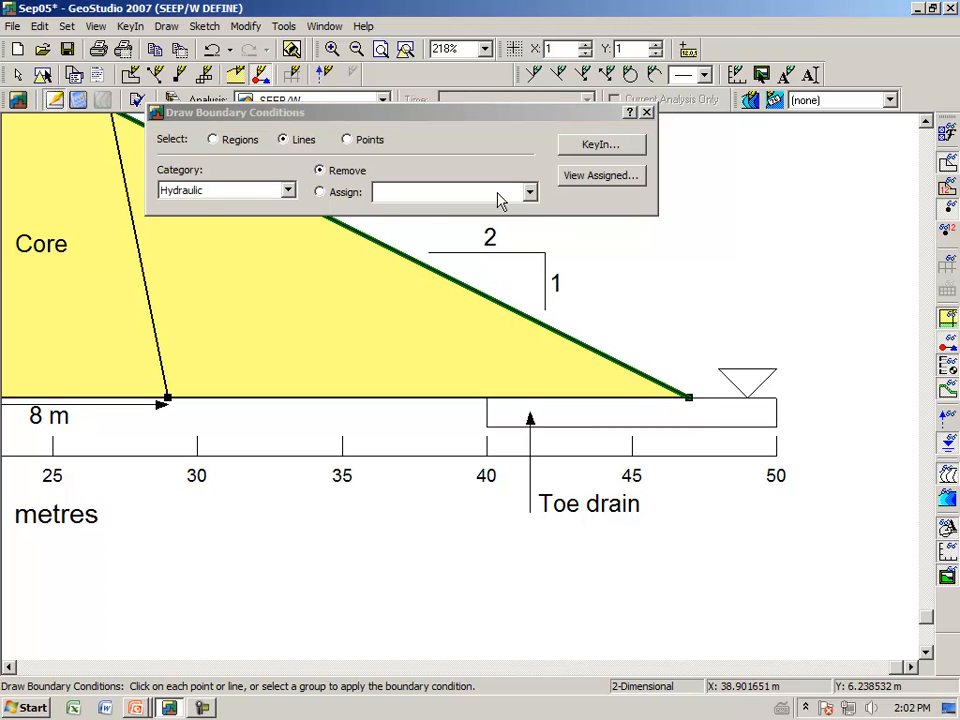
left_click(647, 113)
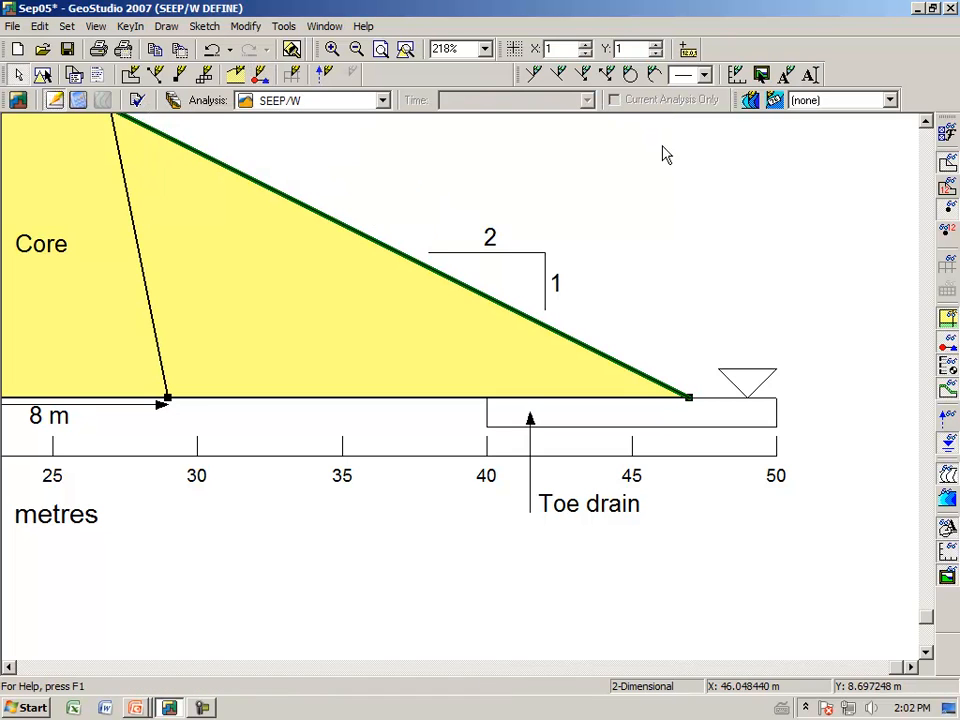
- Turn off the display of the Ground Surface Line in the view preferences
left_click(946, 134)
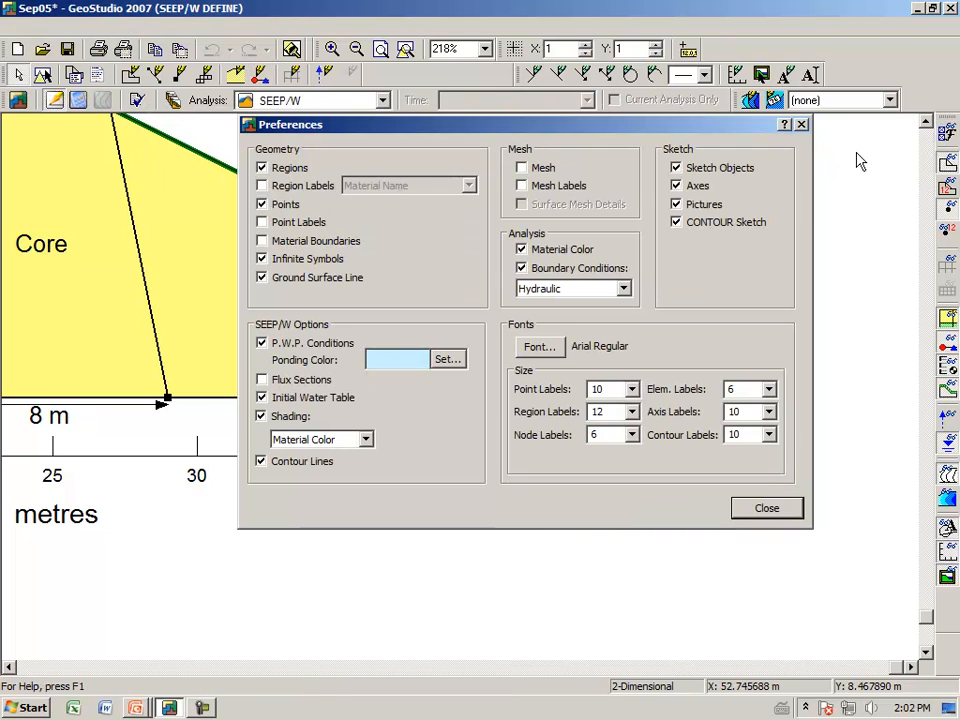
left_click(264, 278)
left_click(766, 509)
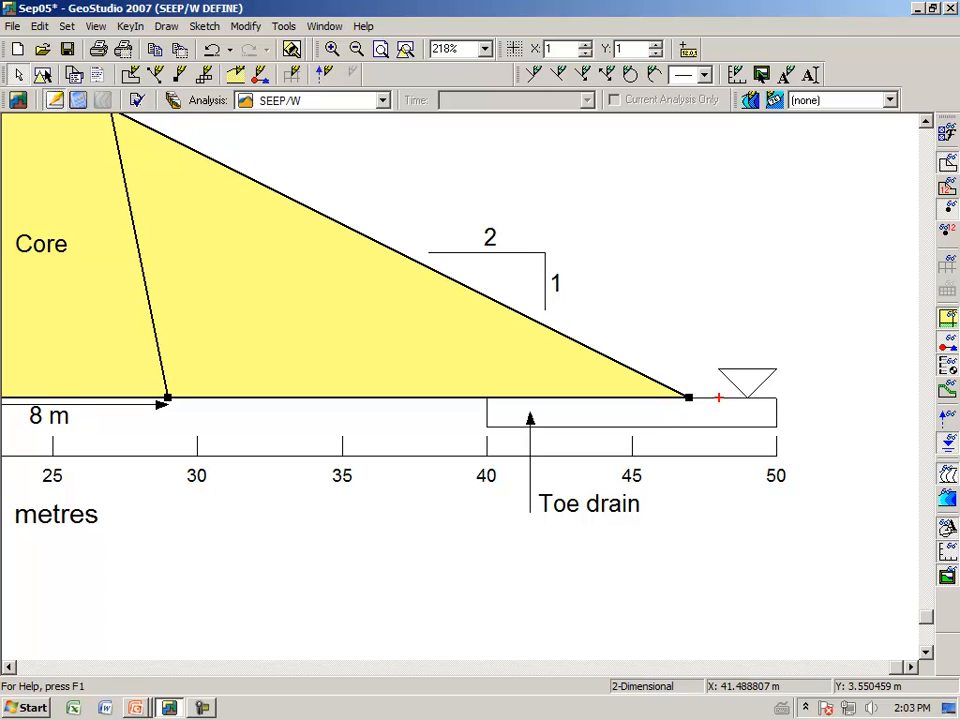
- Mark the water level and toe drain contact in red, hand-write the notes "gravel" and "zero", and clear the markup
left_click_drag(775, 370, 716, 365)
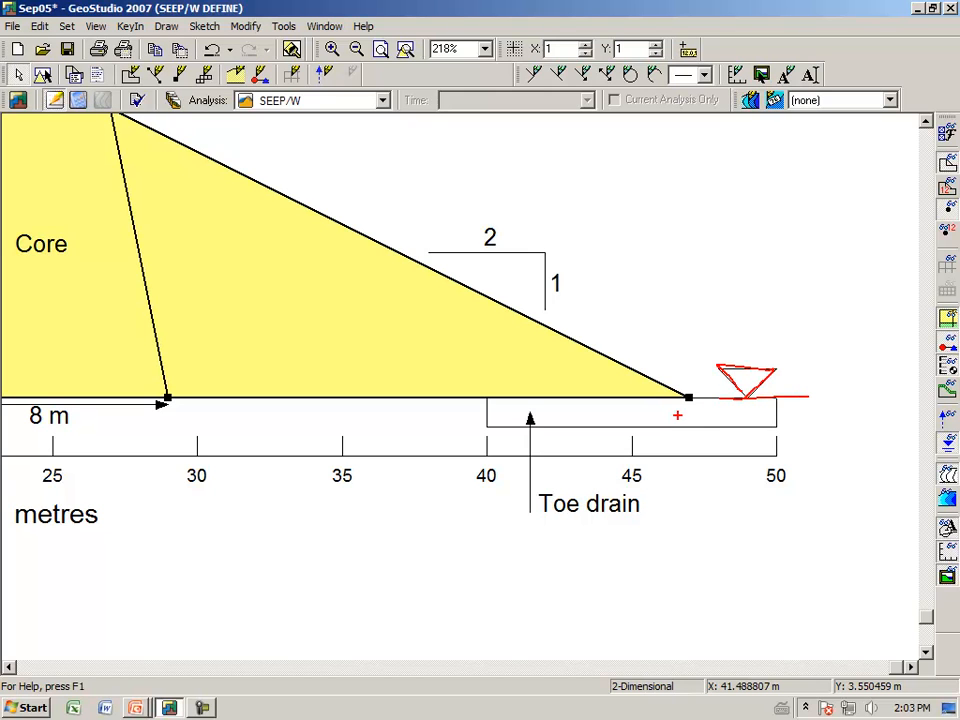
mouse_move(677, 416)
left_mouse_down()
mouse_move(700, 488)
mouse_move(733, 489)
mouse_move(719, 533)
left_mouse_up()
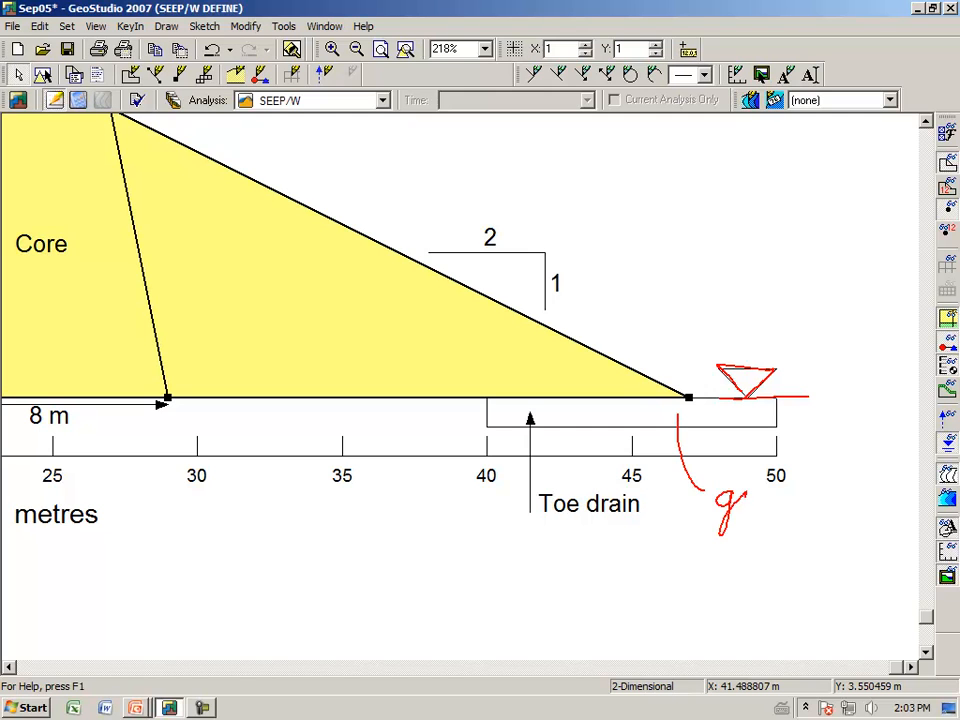
left_click_drag(772, 490, 843, 510)
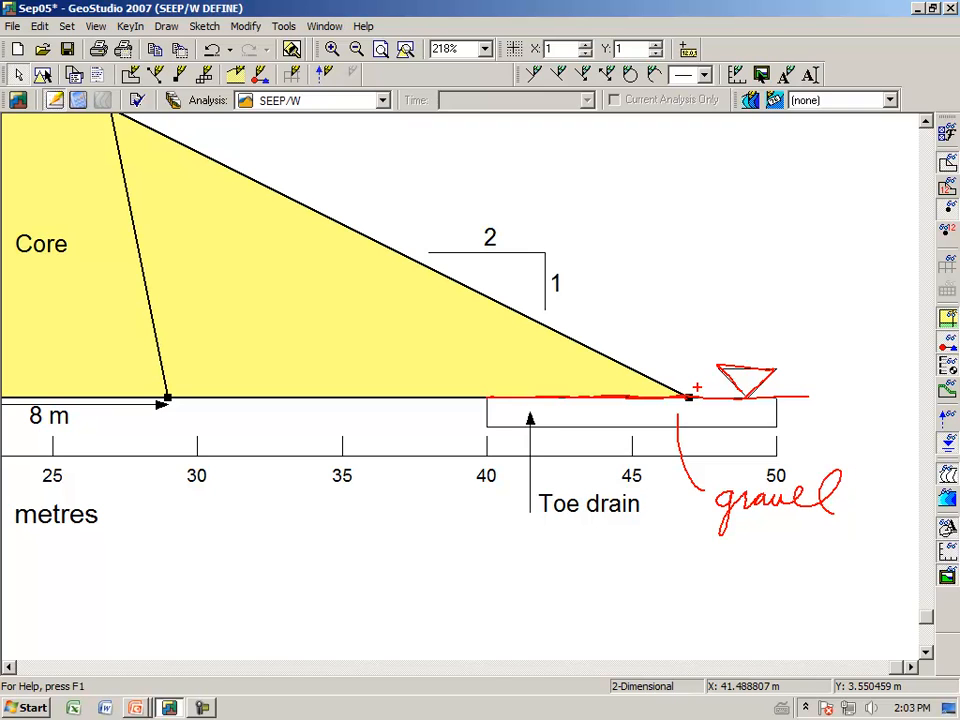
mouse_move(553, 395)
left_mouse_down()
mouse_move(583, 347)
mouse_move(632, 306)
left_mouse_up()
left_click_drag(546, 381, 572, 369)
left_click_drag(662, 274, 652, 308)
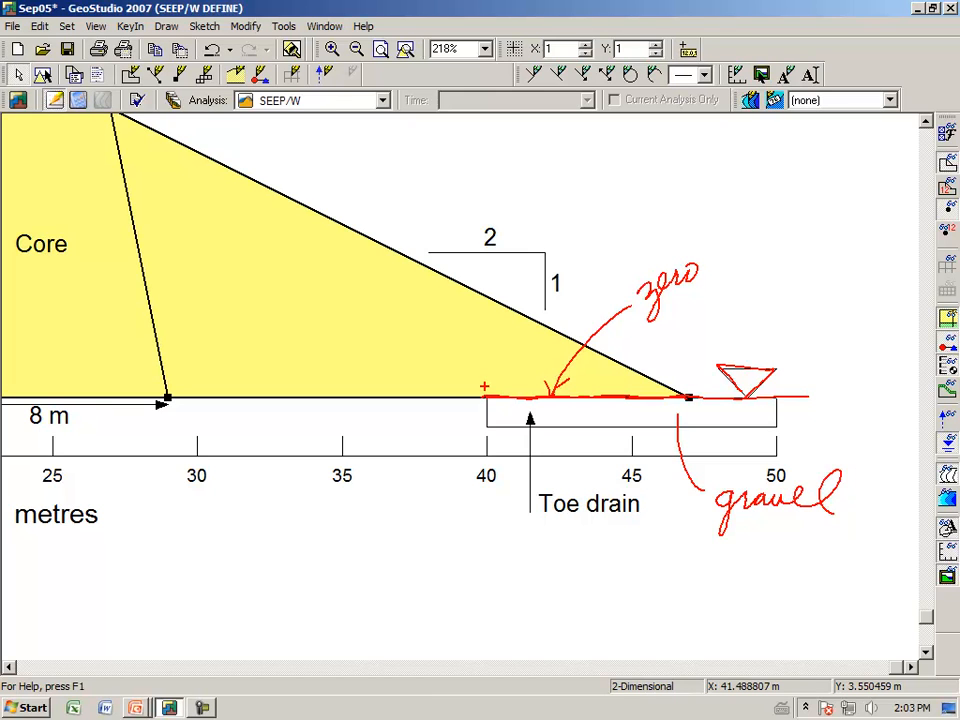
key("Escape")
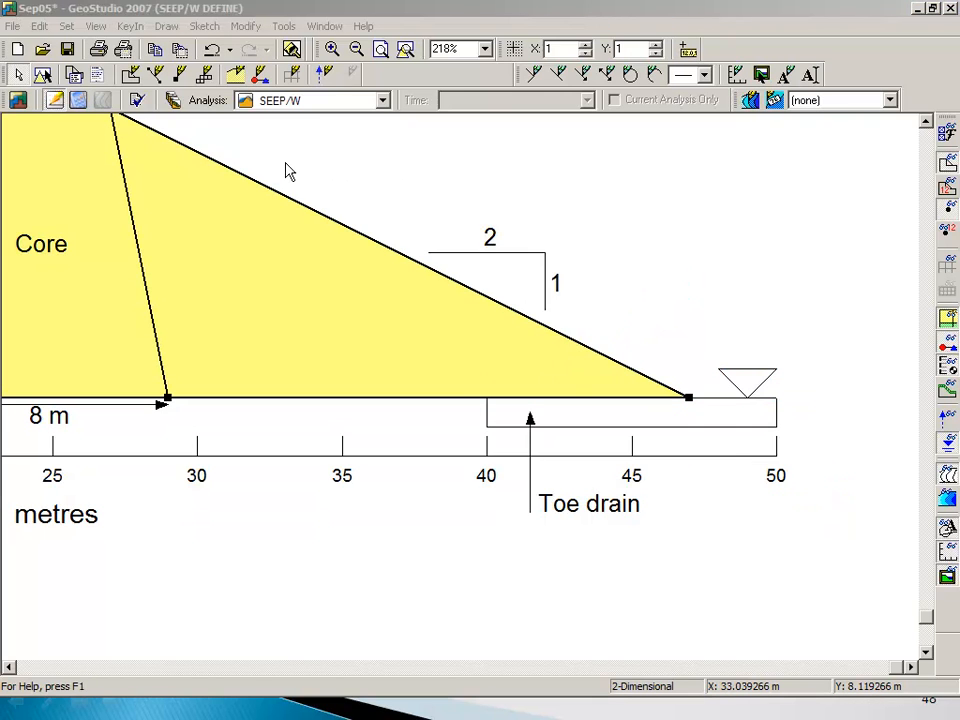
- Try assigning the Zero Pressure hydraulic boundary condition to the base line between the core and the downstream toe
left_click(166, 26)
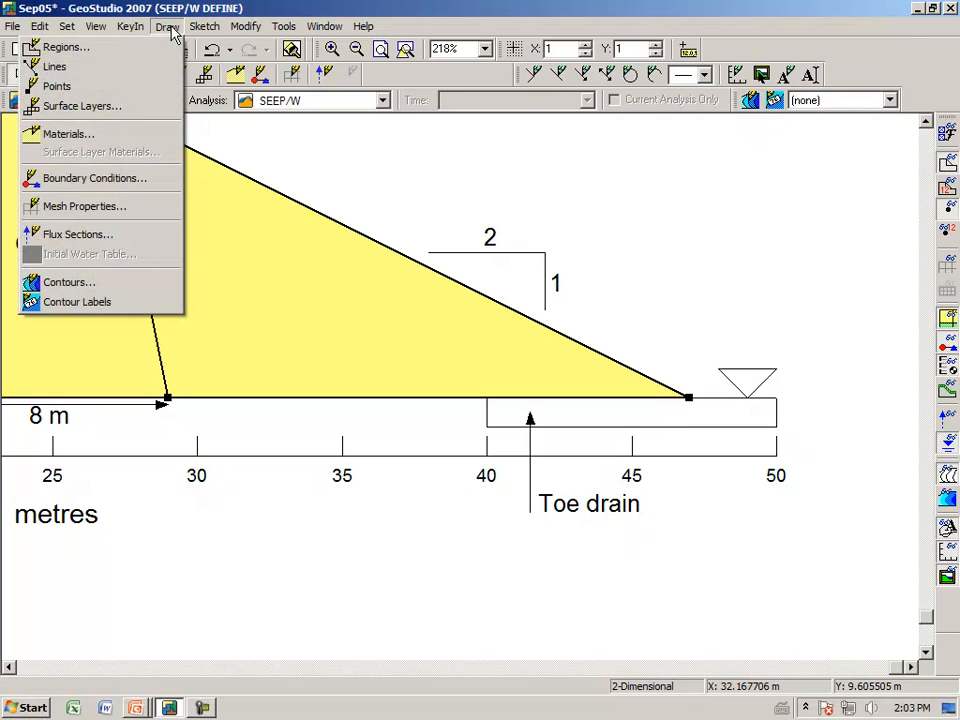
left_click(124, 181)
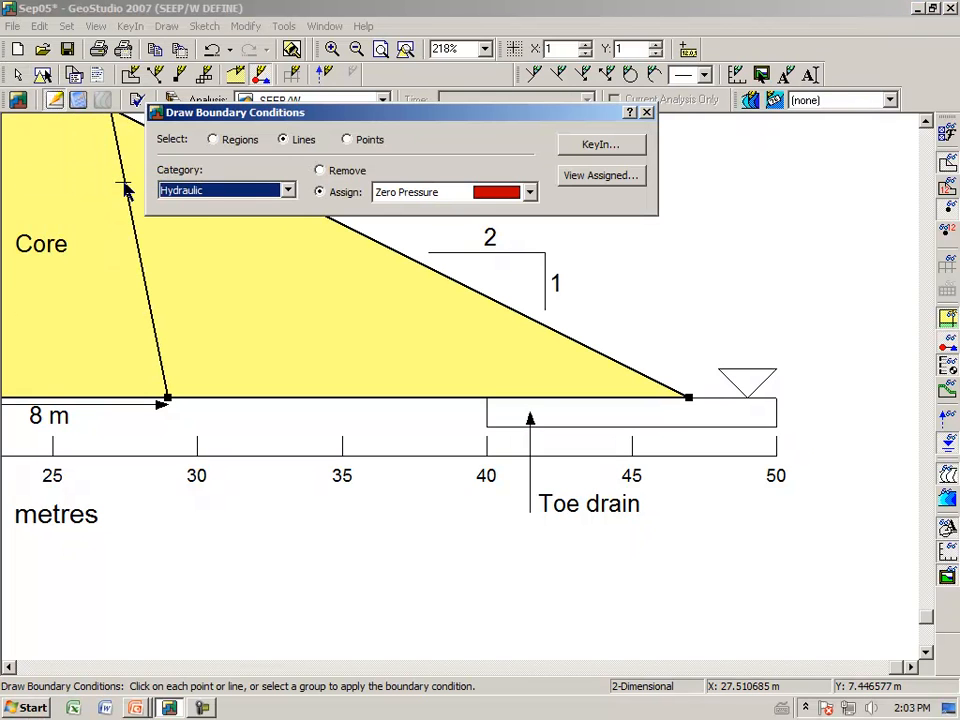
left_click(530, 192)
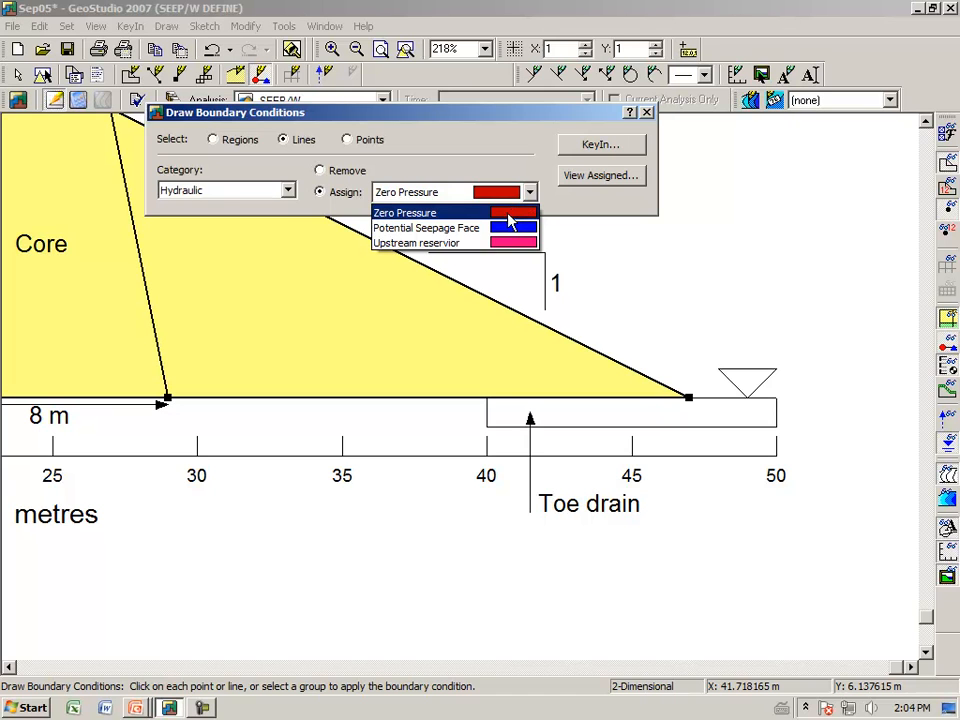
left_click(510, 218)
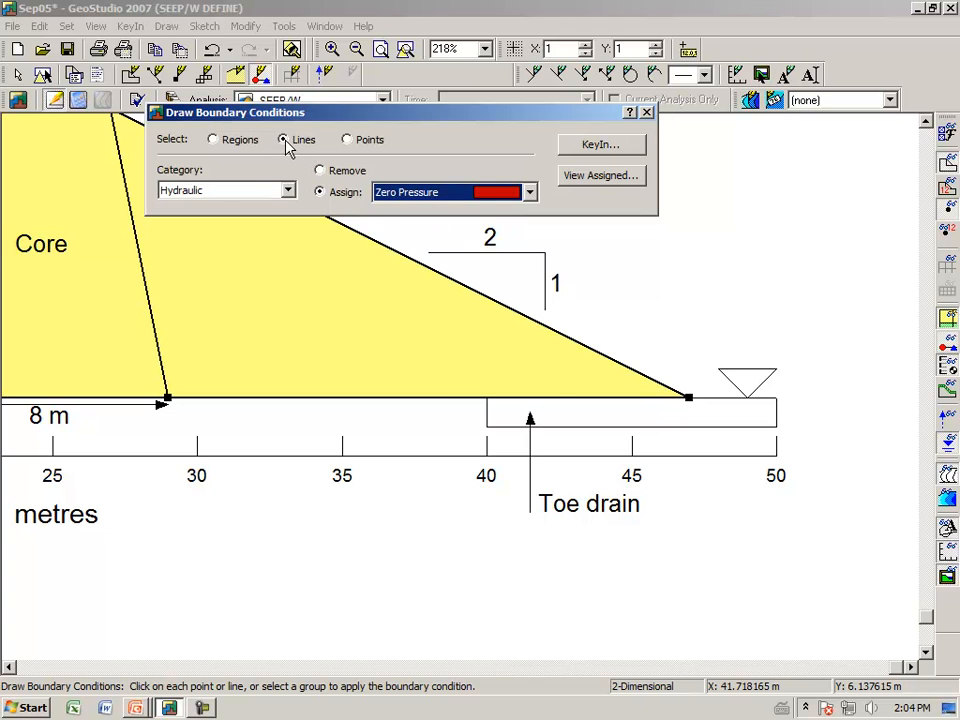
left_click(558, 404)
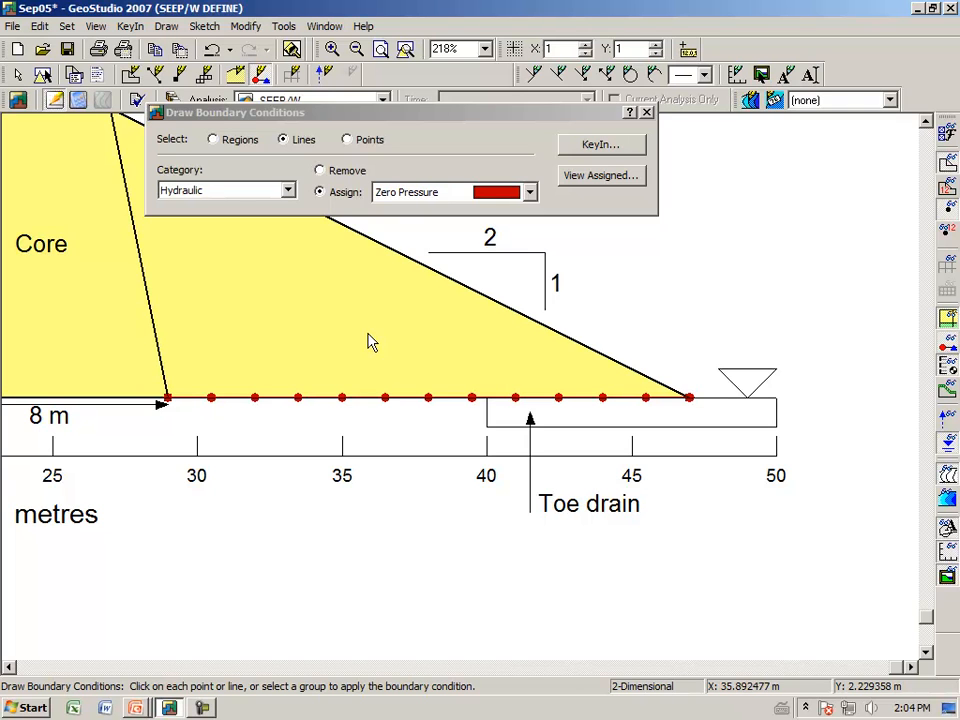
- Remove the boundary condition from the downstream base line and finish editing boundary conditions
left_click(338, 172)
left_click(416, 399)
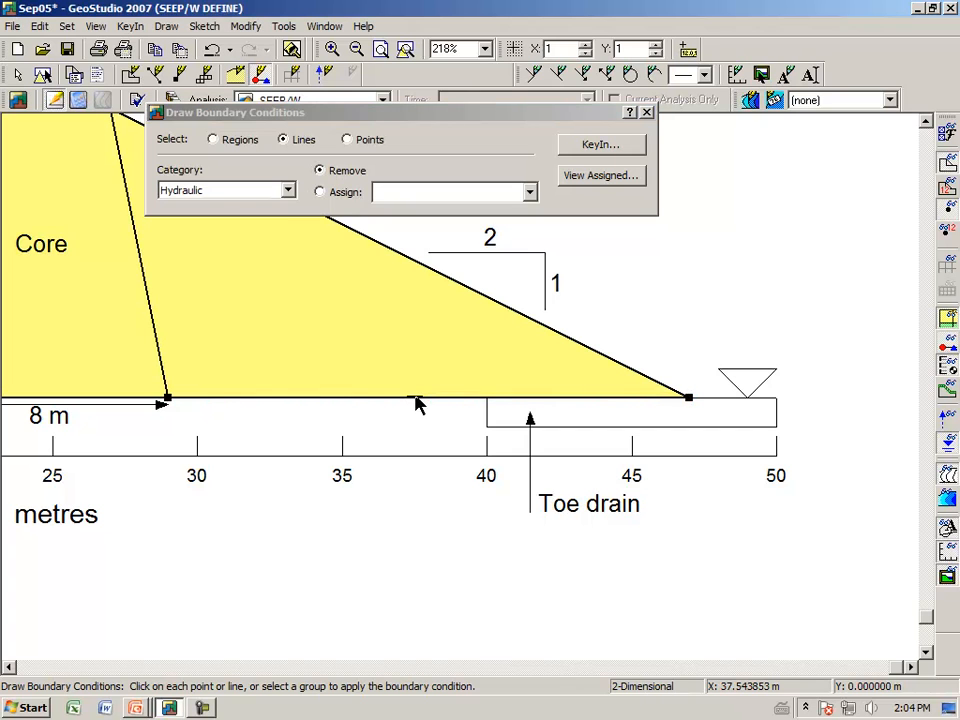
left_click(647, 113)
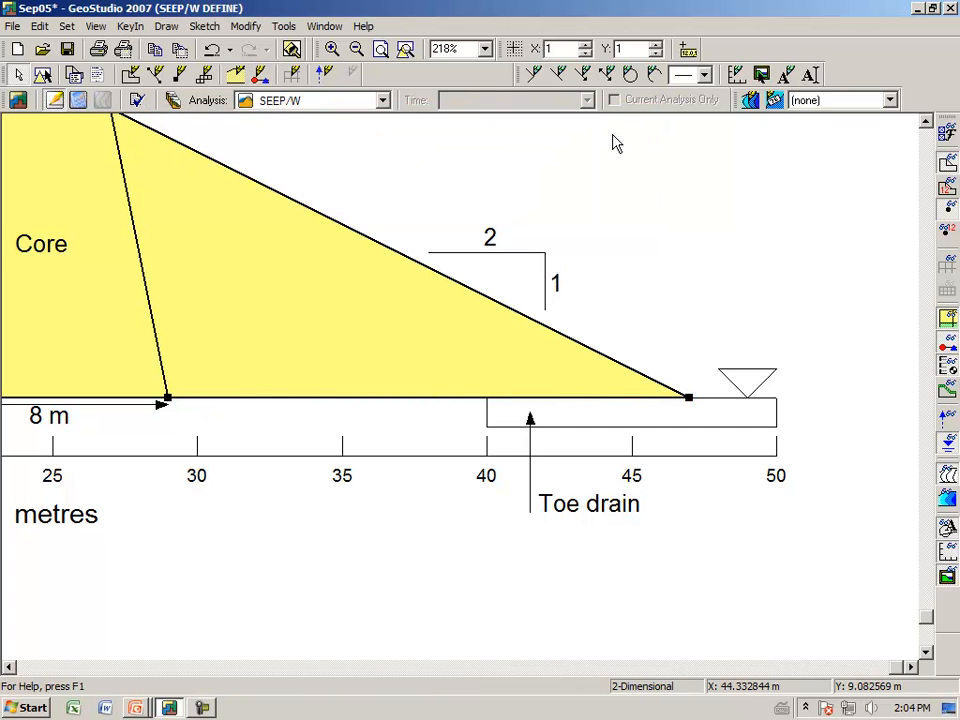
- Turn on the snap grid and draw a point on the dam base at X 40 m, Y 0 m, where the toe drain begins
left_click(510, 50)
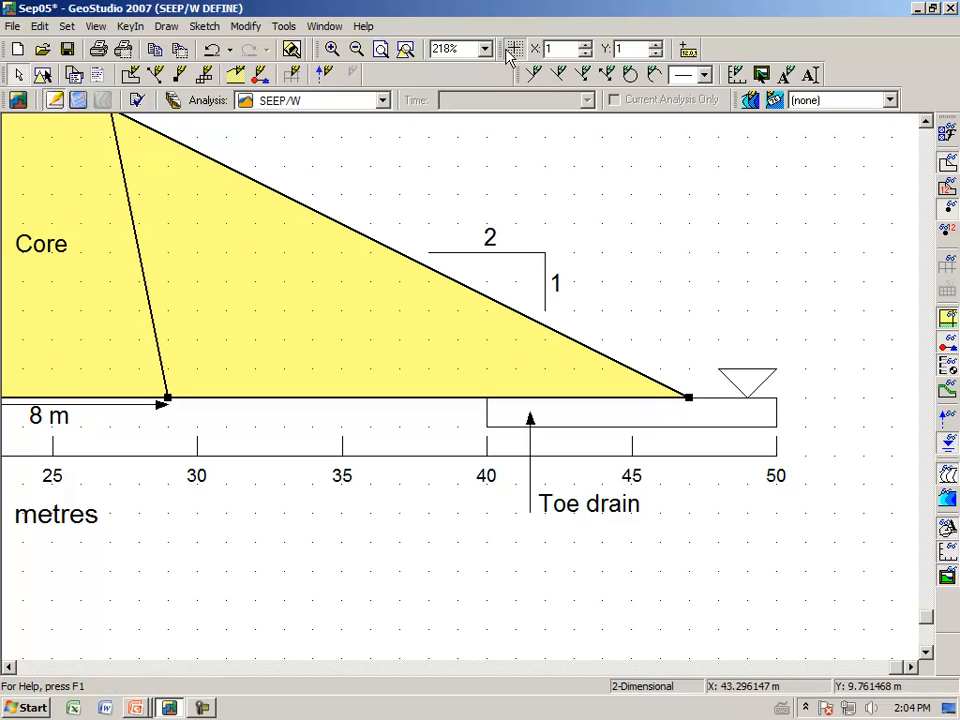
left_click(165, 26)
left_click(146, 88)
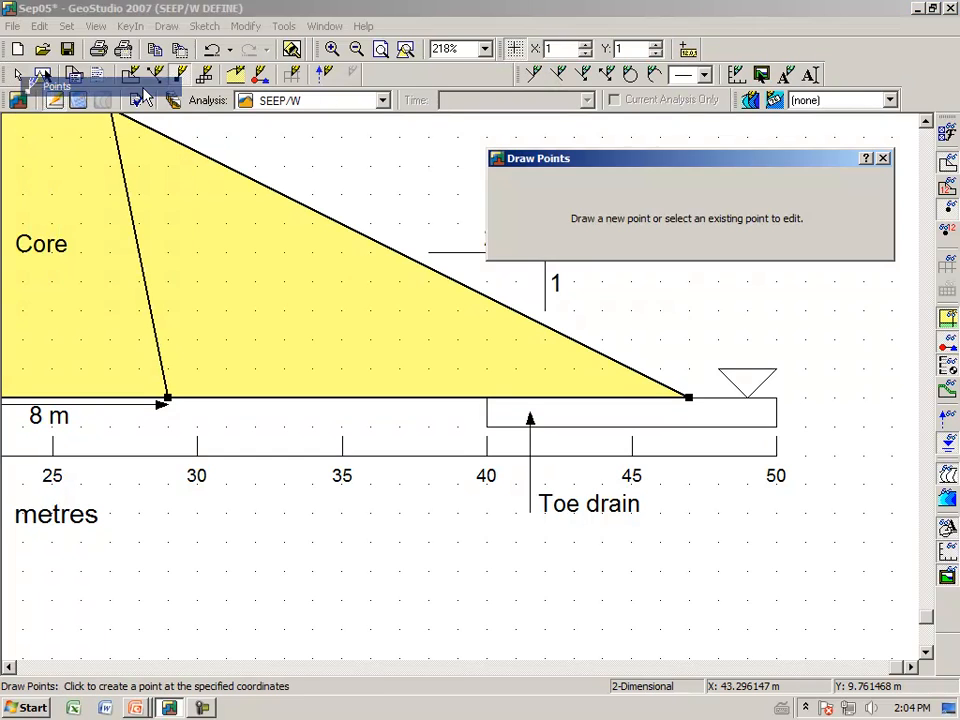
left_click(488, 398)
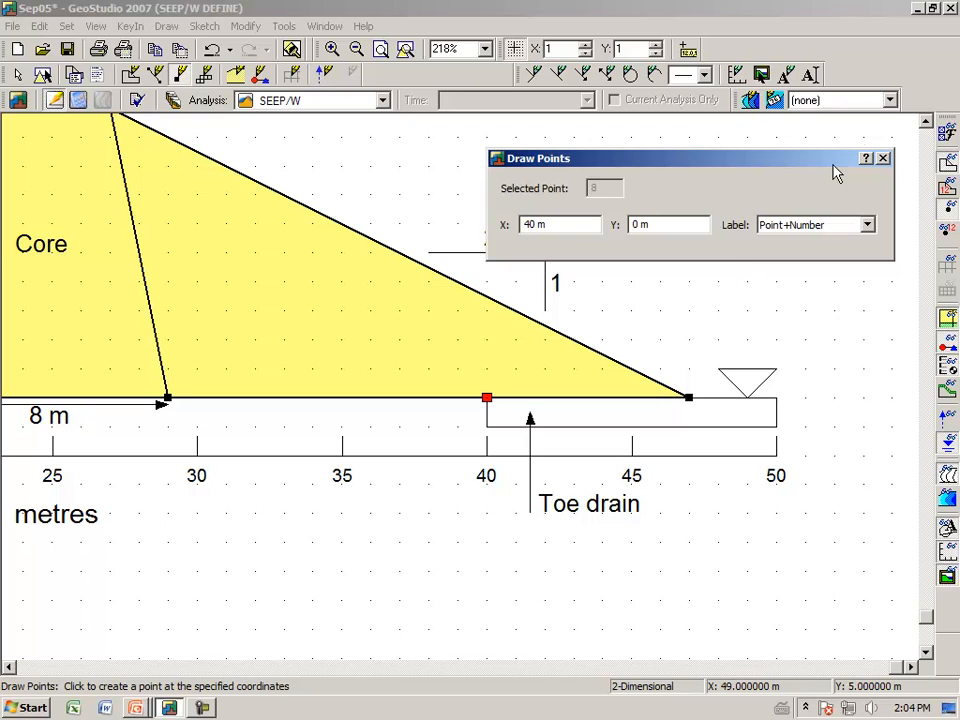
left_click(883, 159)
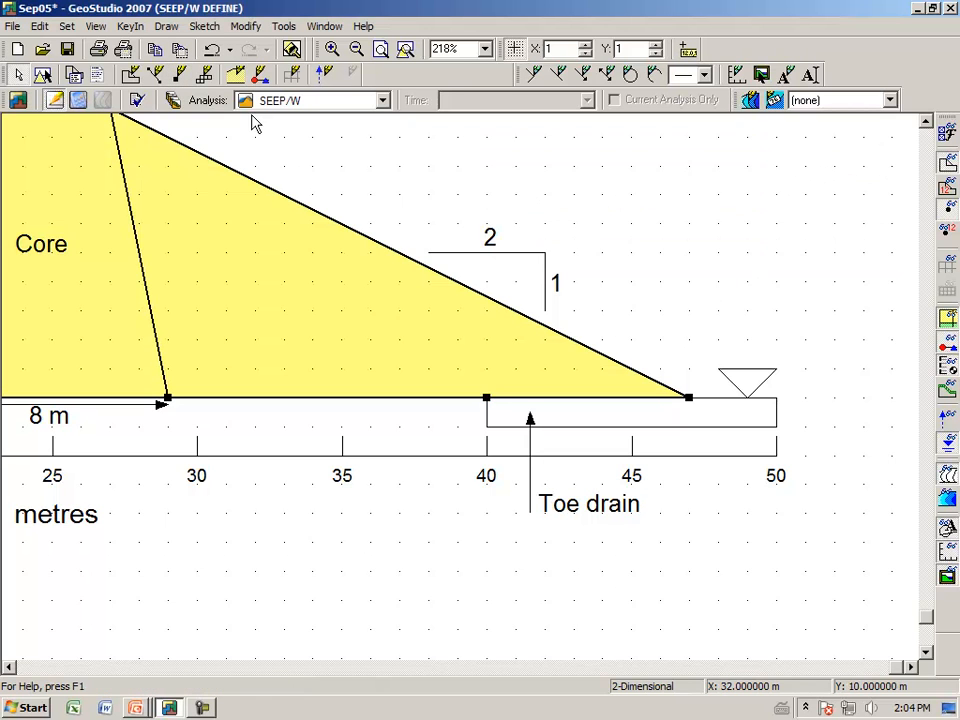
- Assign the Zero Pressure hydraulic boundary condition to the base line between the 40 m point and the downstream toe
left_click(166, 26)
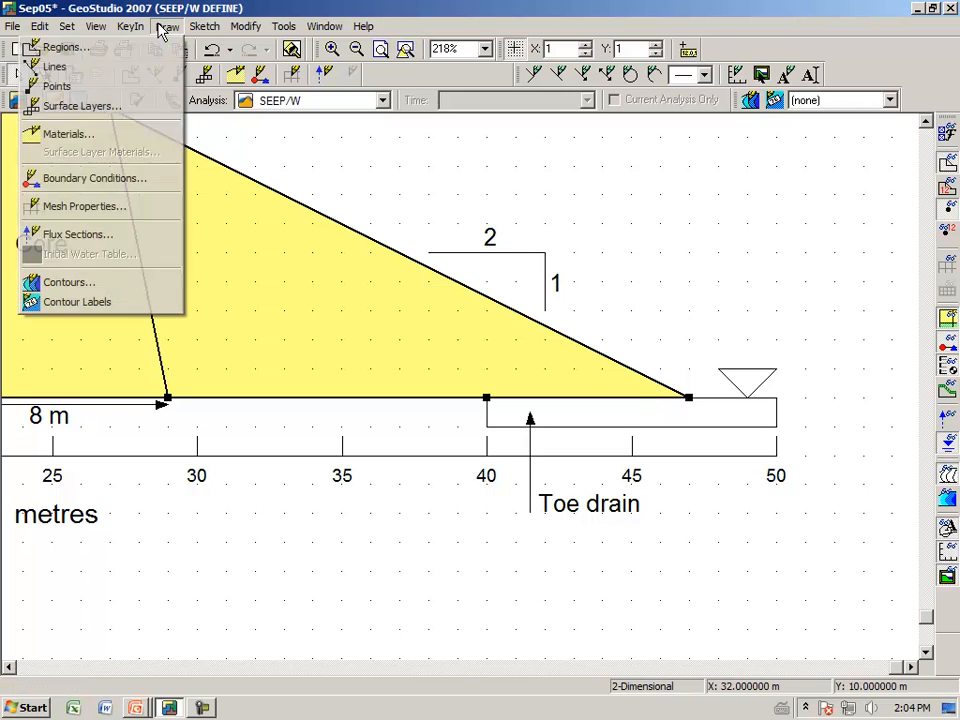
left_click(151, 178)
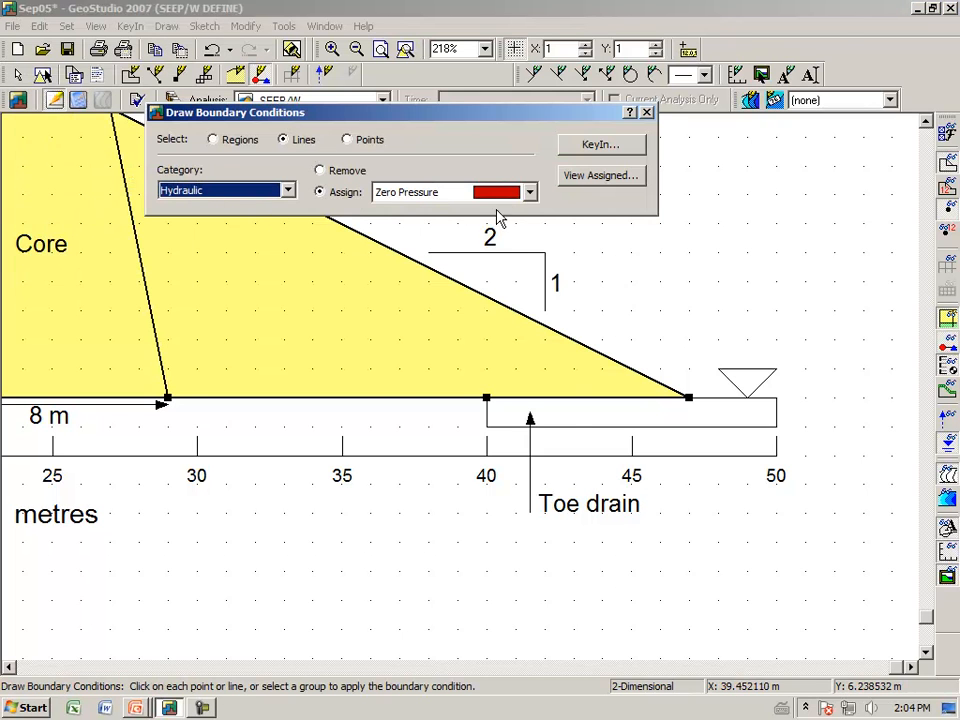
left_click(577, 398)
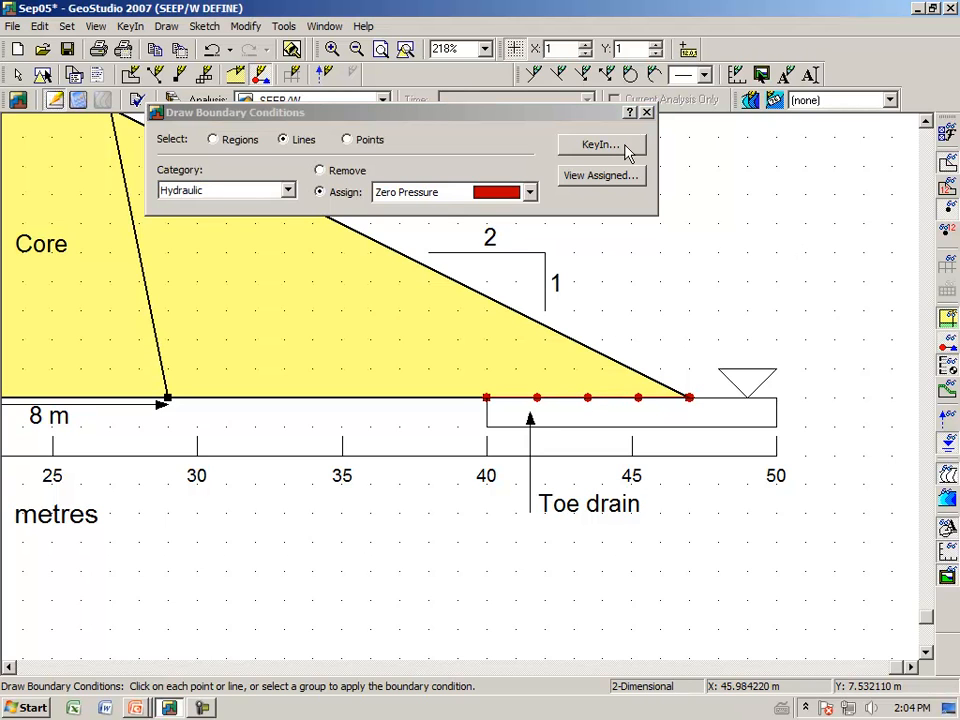
left_click(647, 112)
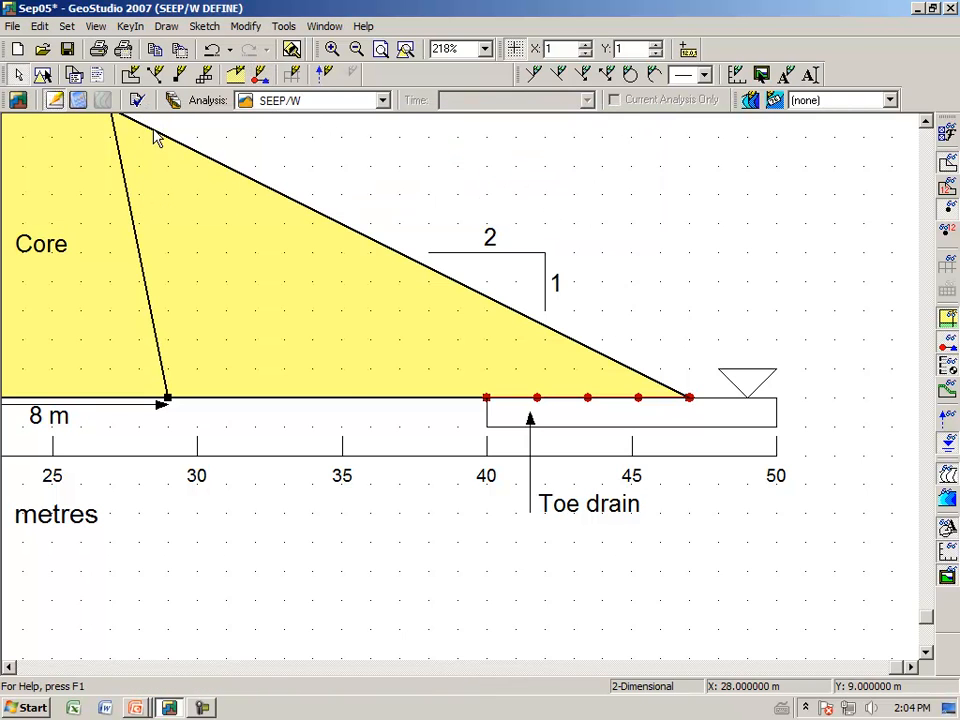
- Verify the model data and solve the SEEP/W analysis
left_click(405, 50)
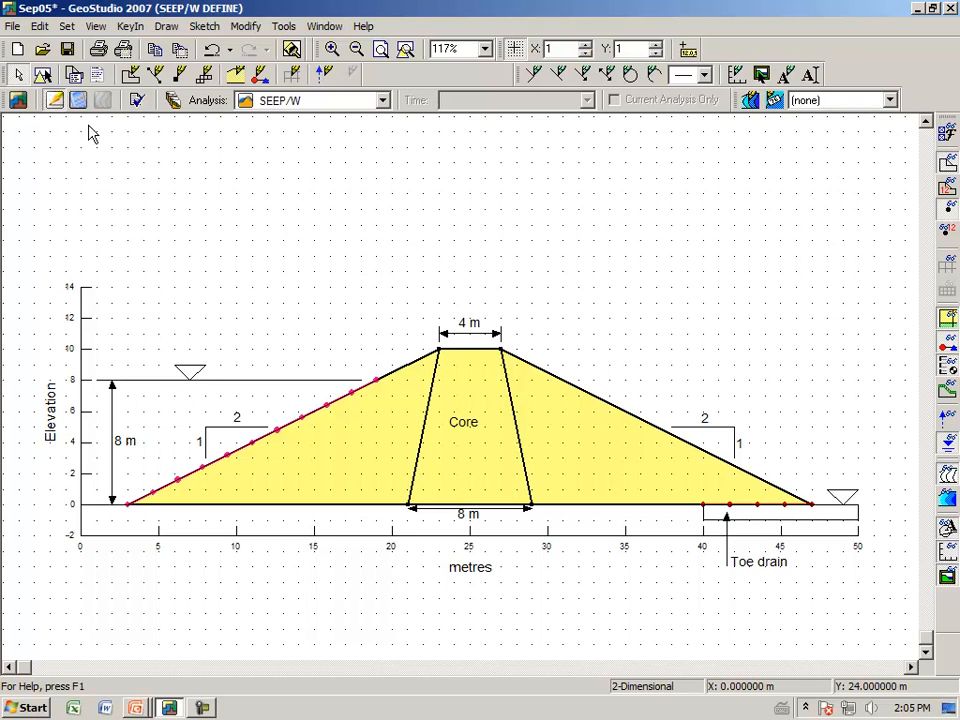
left_click(136, 100)
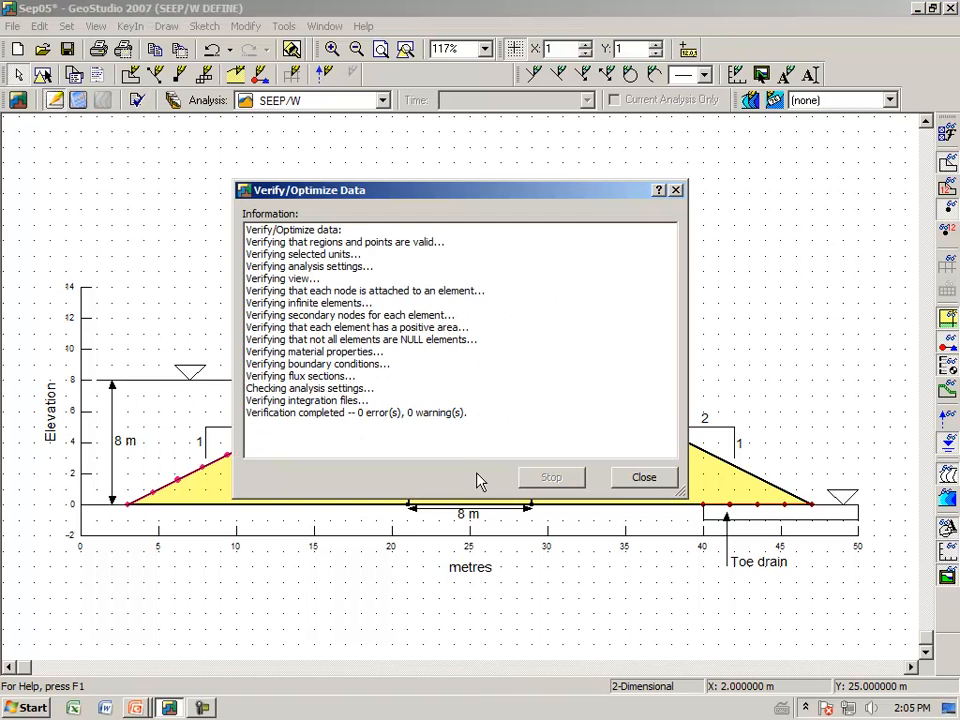
left_click(644, 481)
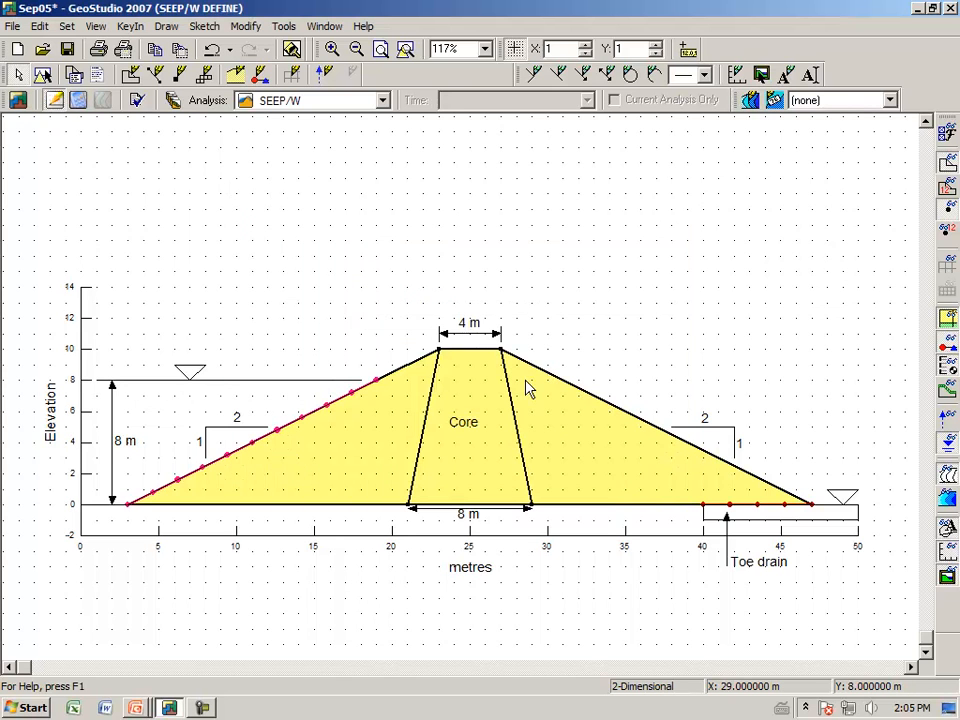
left_click(78, 100)
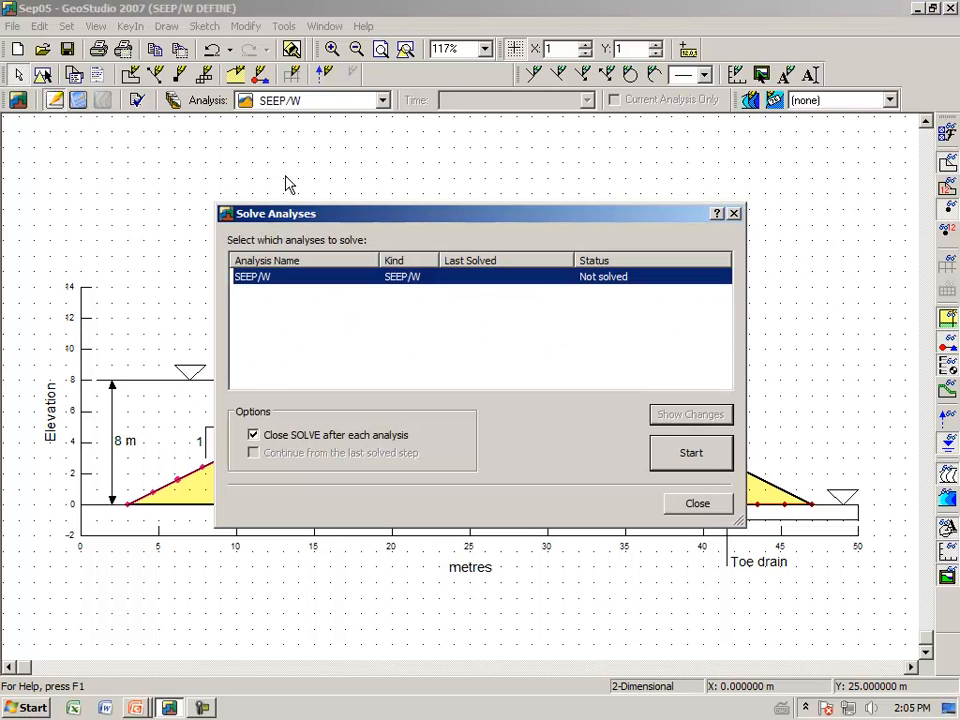
left_click(691, 462)
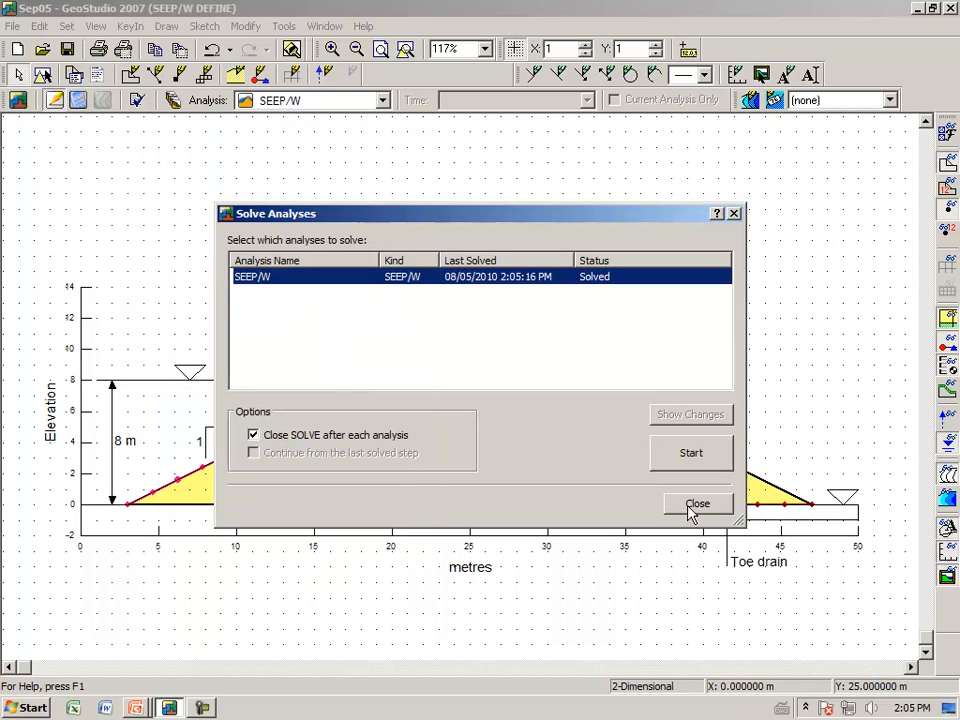
left_click(693, 507)
- Open the computed contour results, inspect the water table near the toe drain, and turn on the velocity vectors
left_click(104, 102)
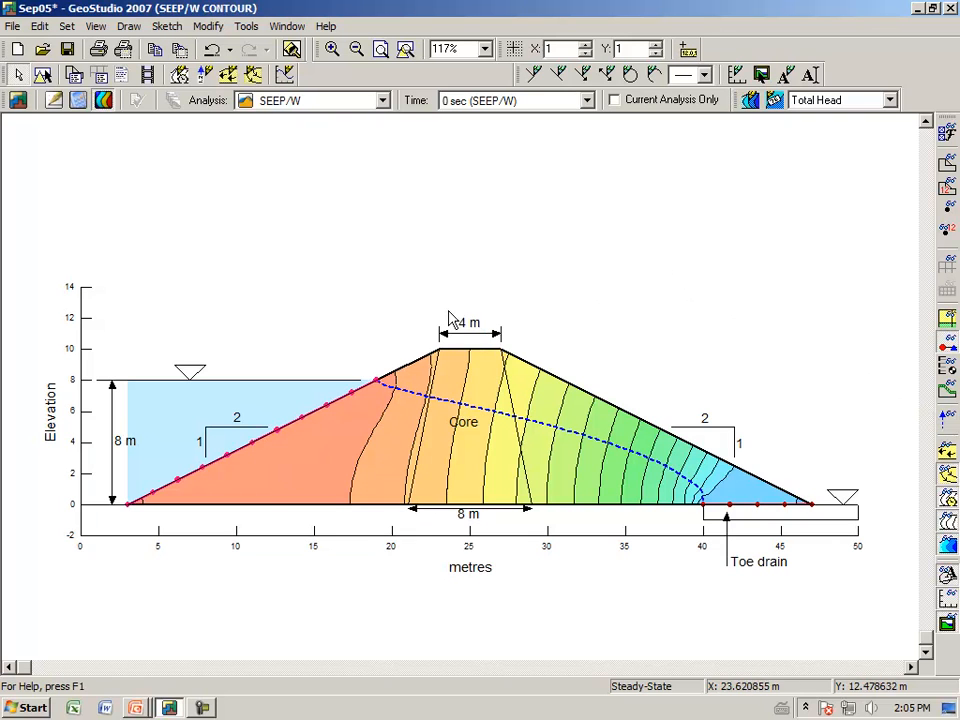
left_click(332, 48)
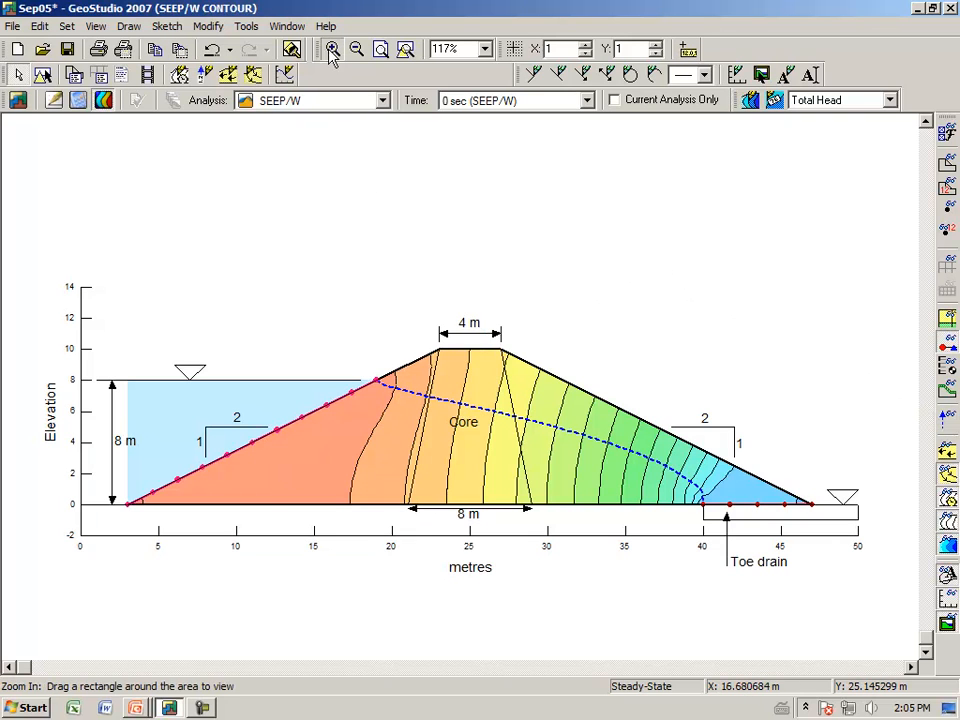
left_click_drag(316, 323, 829, 583)
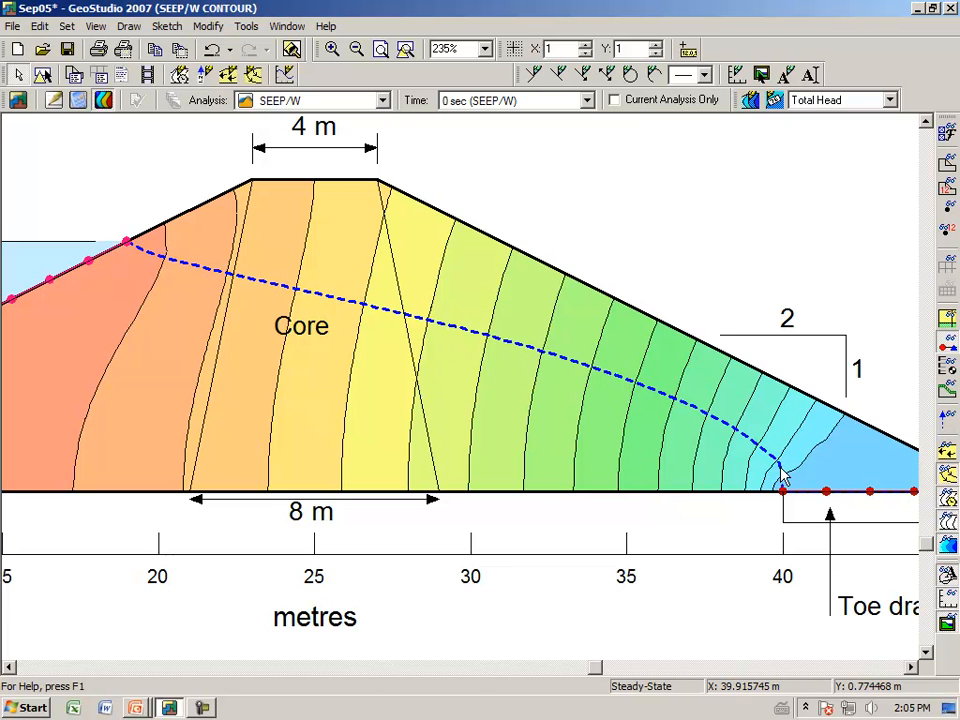
left_click_drag(595, 672, 672, 678)
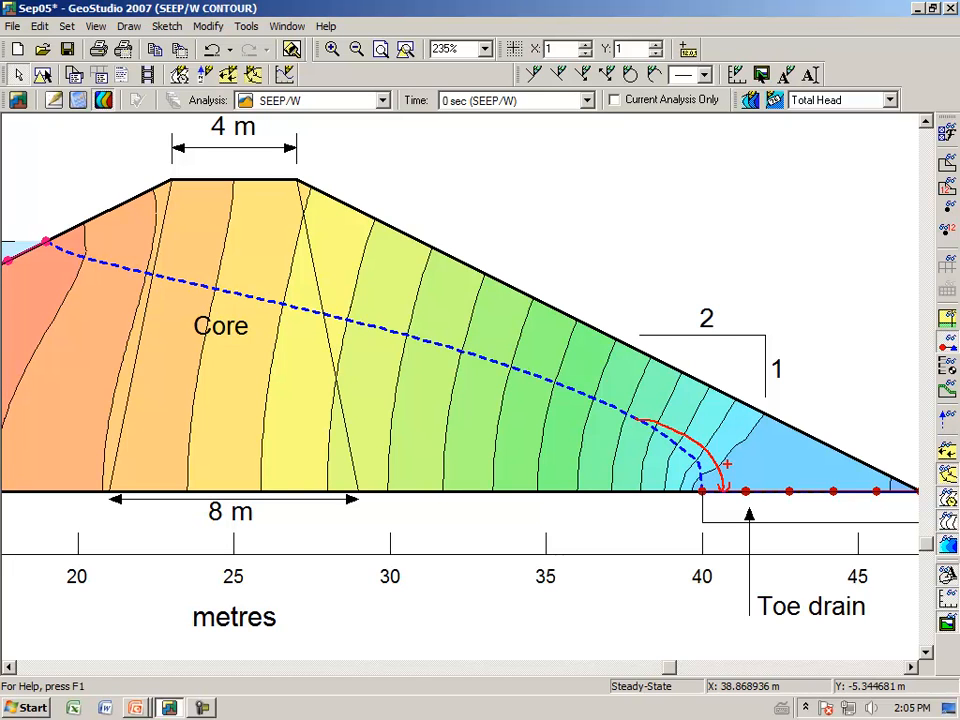
key("Escape")
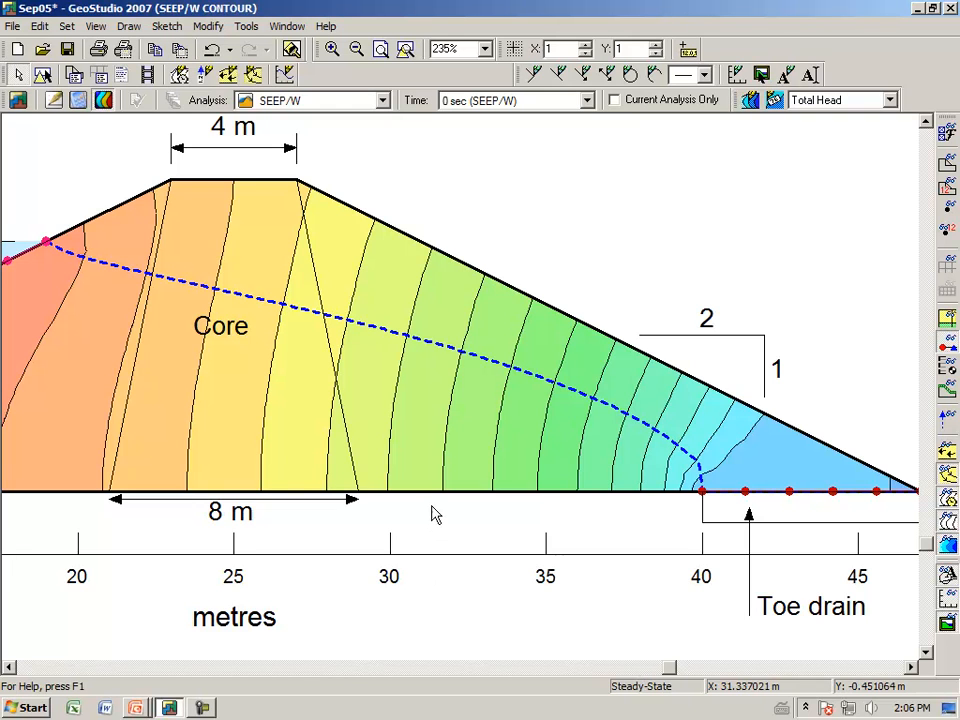
left_click(947, 423)
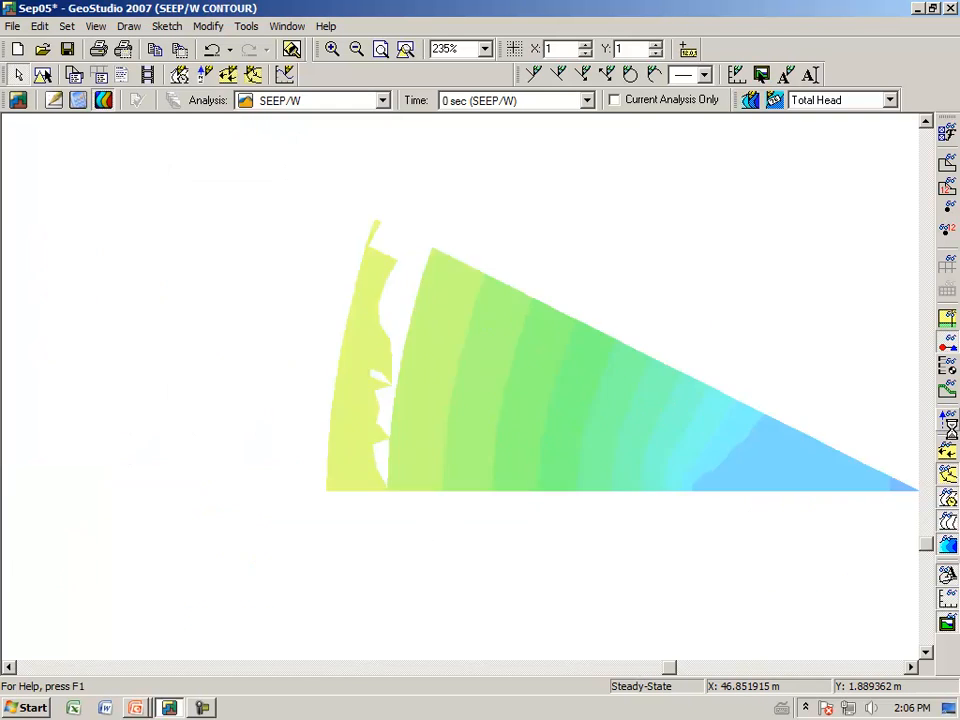
left_click(947, 453)
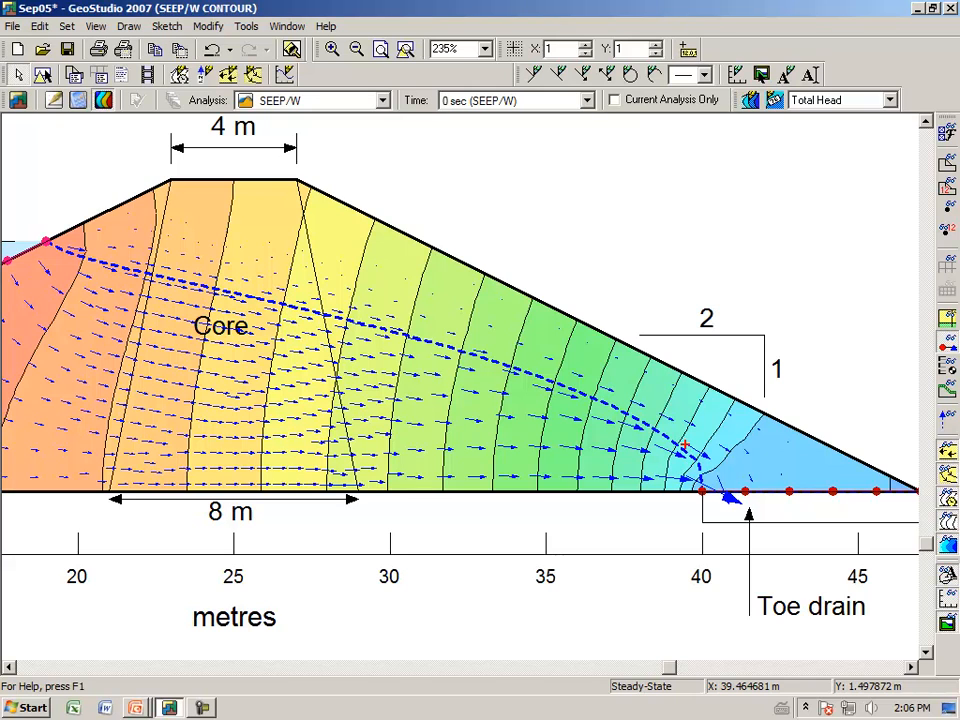
- Mark the flow crossing the water table into the toe drain in red, hand-write a note beside it, and clear the markup
mouse_move(662, 414)
left_mouse_down()
mouse_move(692, 424)
mouse_move(727, 462)
left_mouse_up()
left_click_drag(618, 408, 678, 313)
left_click_drag(615, 409, 615, 384)
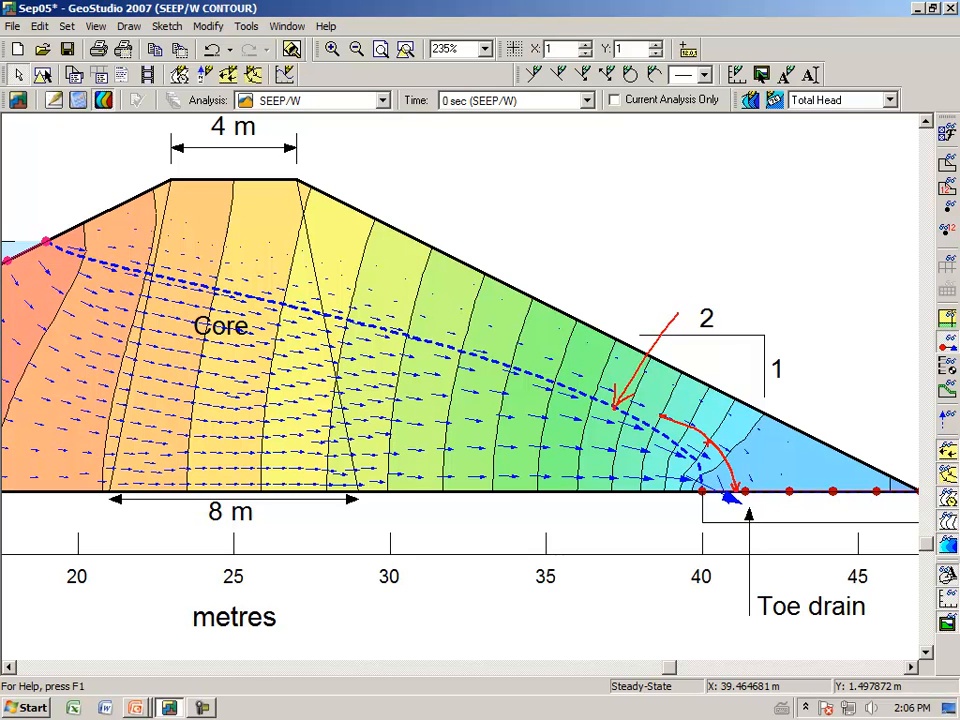
mouse_move(684, 445)
left_mouse_down()
mouse_move(751, 448)
mouse_move(747, 471)
mouse_move(777, 470)
mouse_move(816, 437)
left_mouse_up()
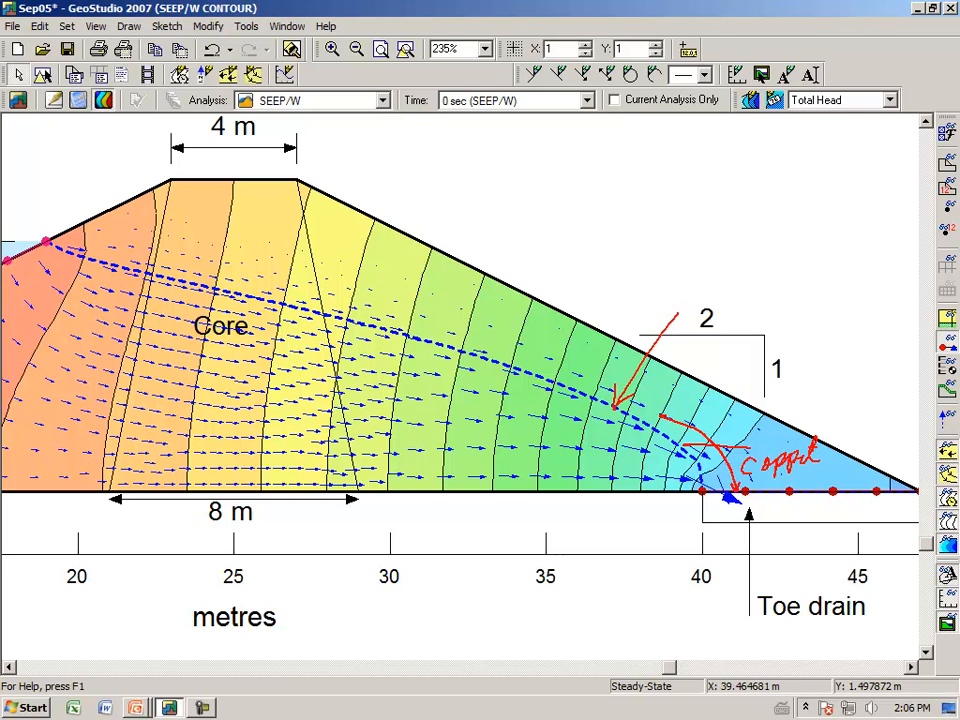
left_click_drag(812, 458, 757, 466)
mouse_move(767, 419)
left_mouse_down()
mouse_move(769, 431)
mouse_move(790, 420)
mouse_move(800, 428)
mouse_move(838, 400)
mouse_move(880, 404)
mouse_move(842, 452)
mouse_move(890, 442)
left_mouse_up()
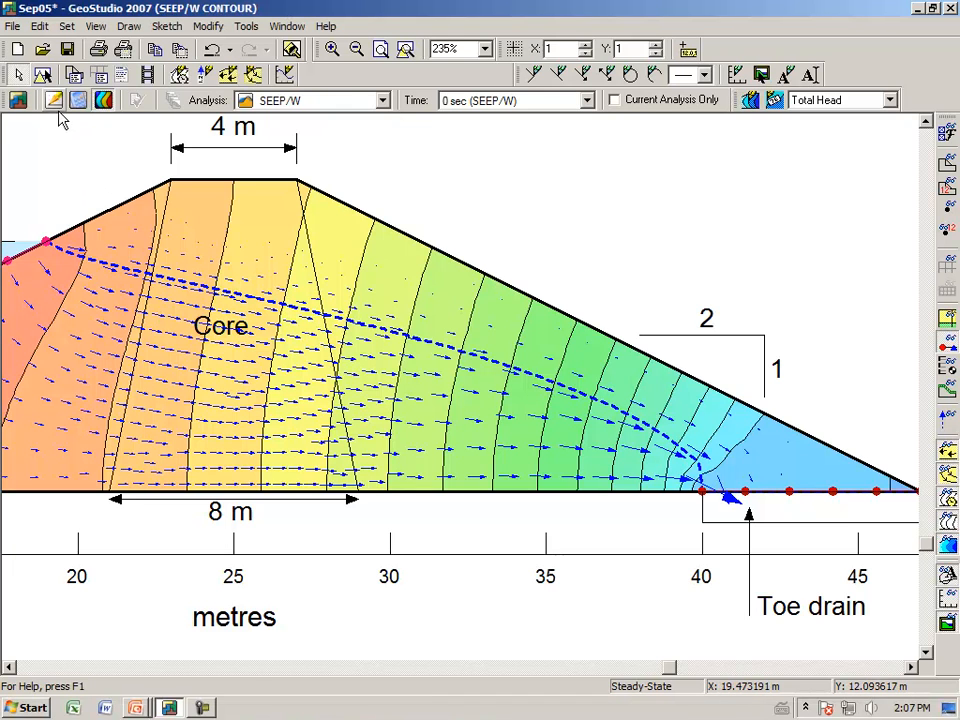
- Return to the model definition and hide the boundary conditions display at the toe drain
left_click(54, 100)
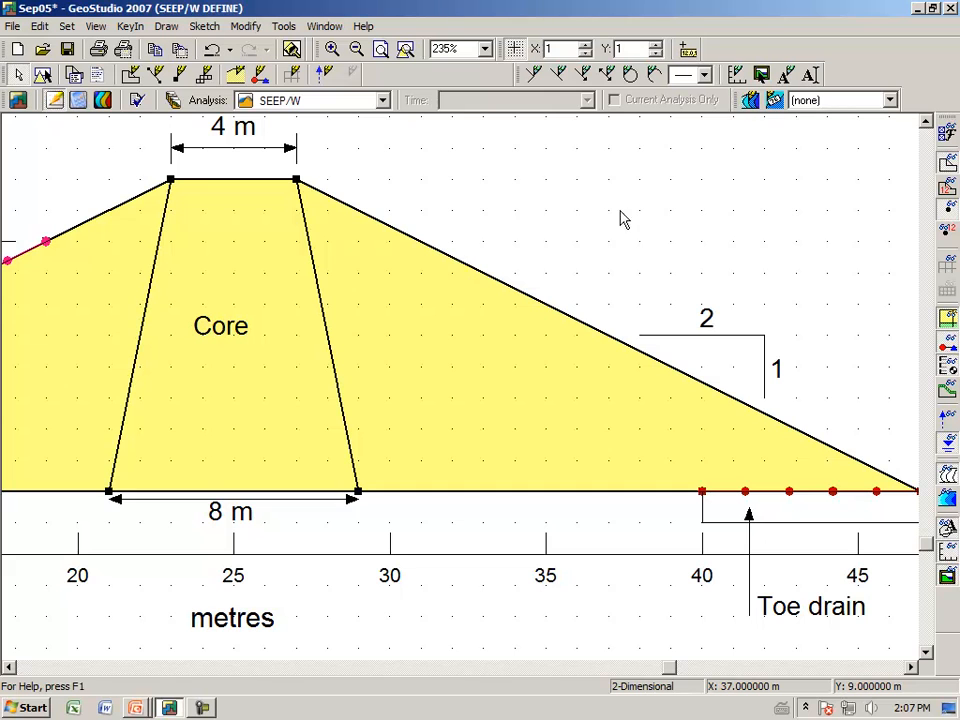
left_click_drag(670, 669, 784, 670)
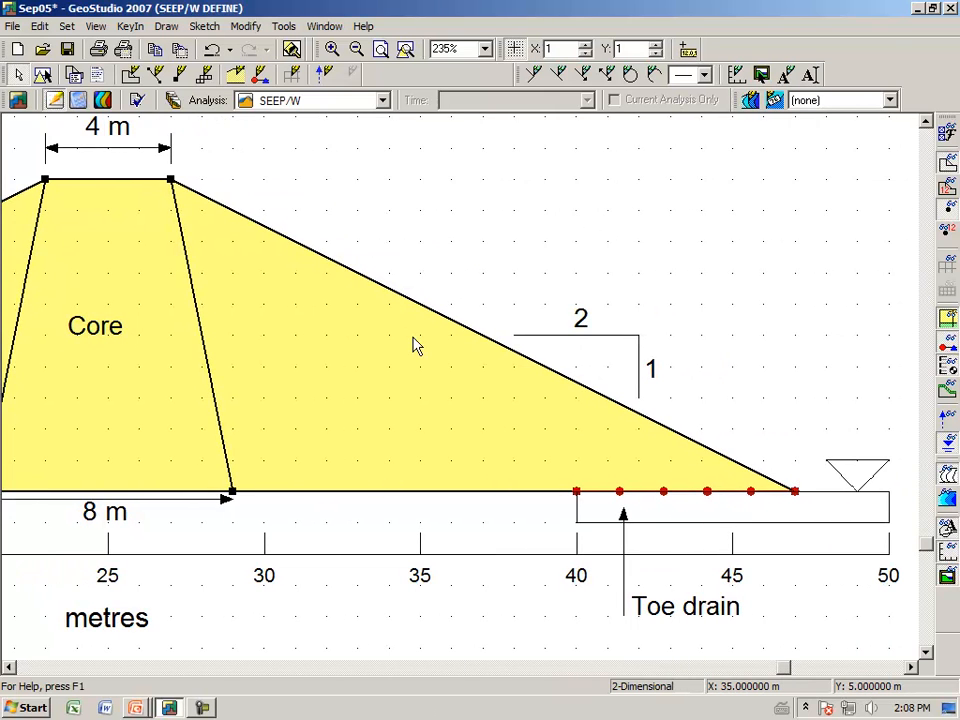
left_click(333, 48)
left_click_drag(523, 322, 918, 553)
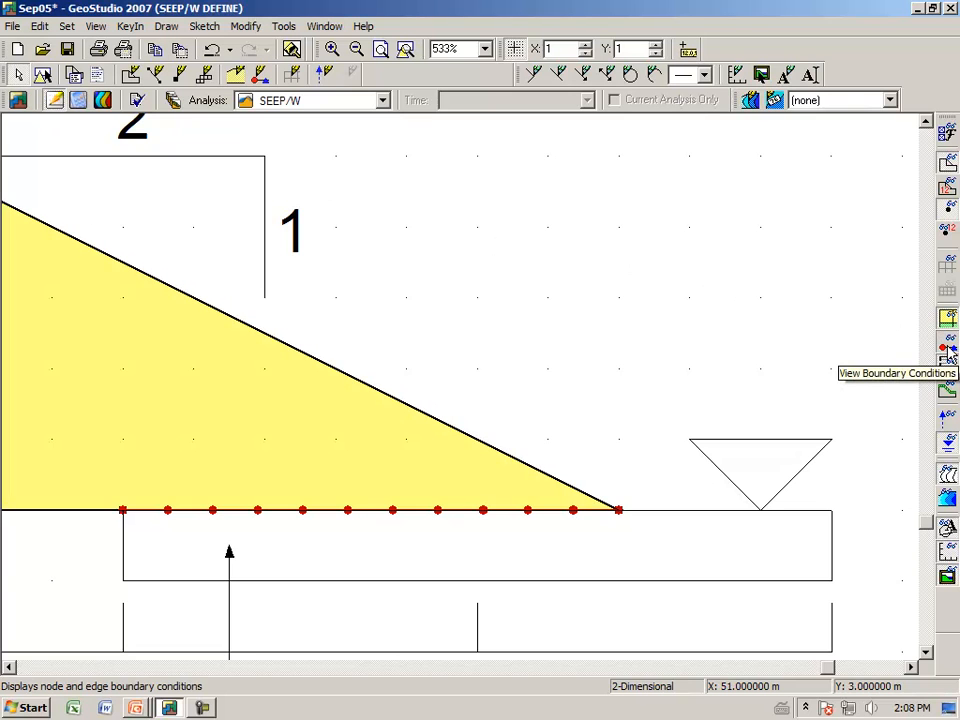
left_click(950, 354)
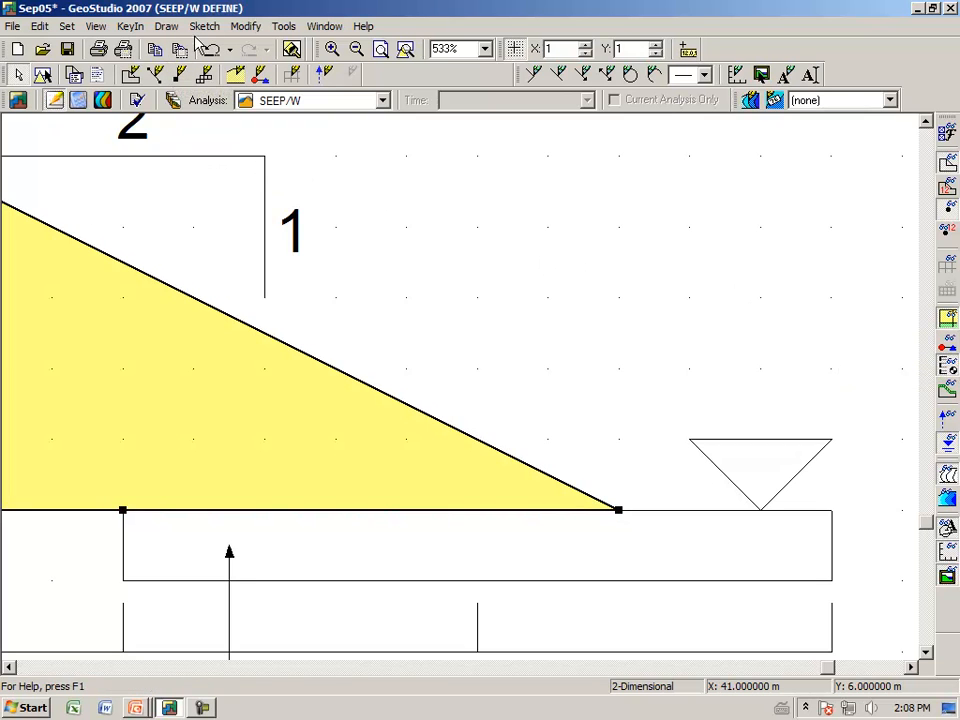
- Draw a region over the toe drain outline with corners at (40, 0), (40, -1), (50, -1) and (50, 0), including the dam's toe point
left_click(166, 27)
left_click(133, 50)
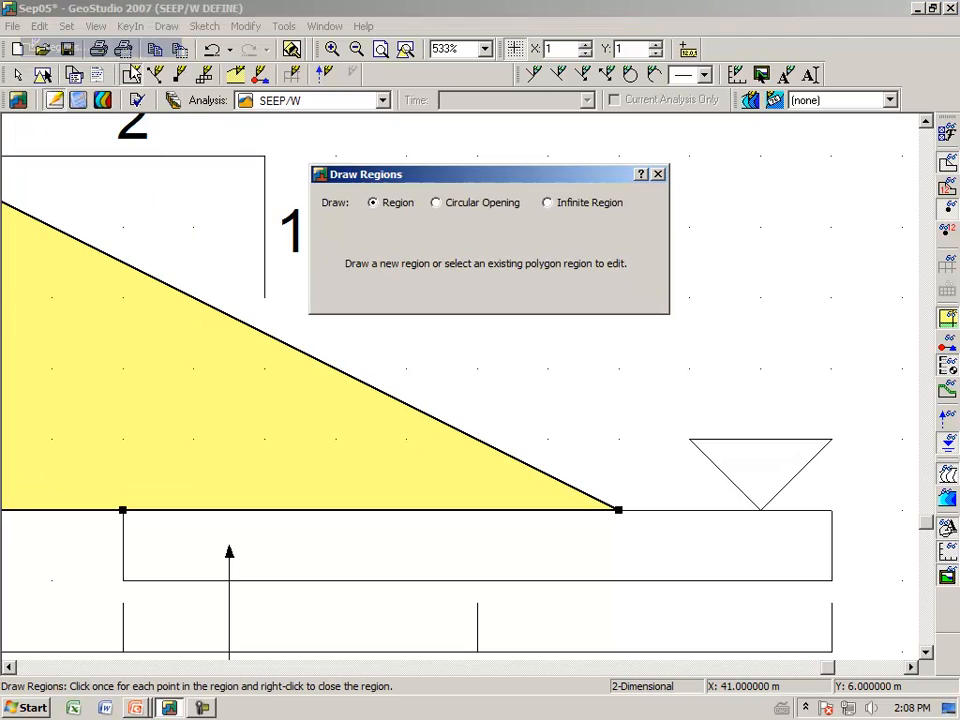
left_click(122, 511)
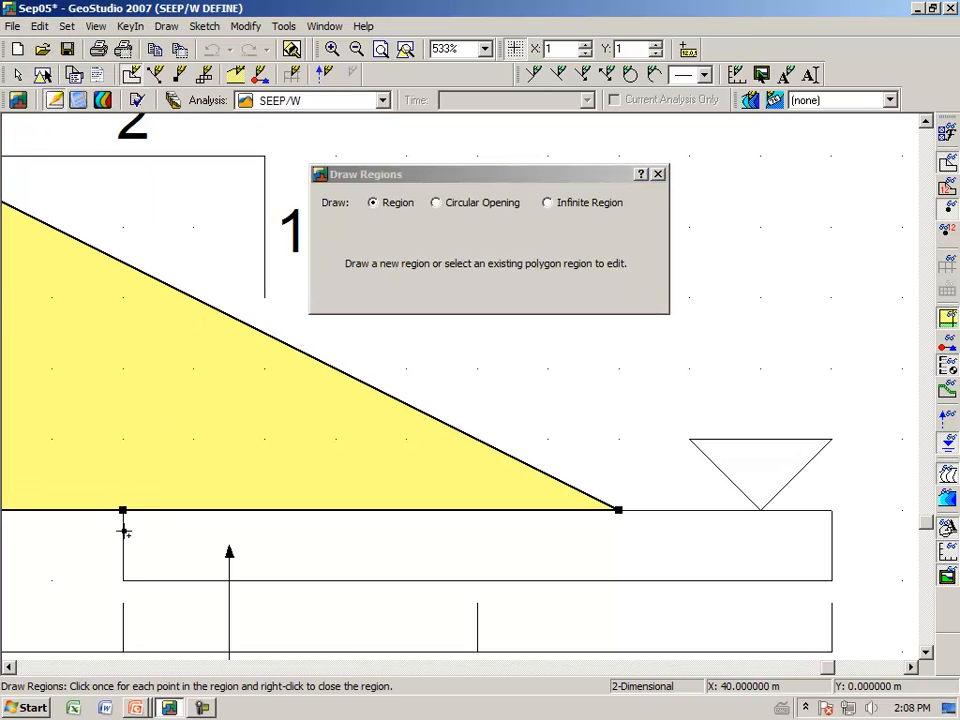
left_click(122, 580)
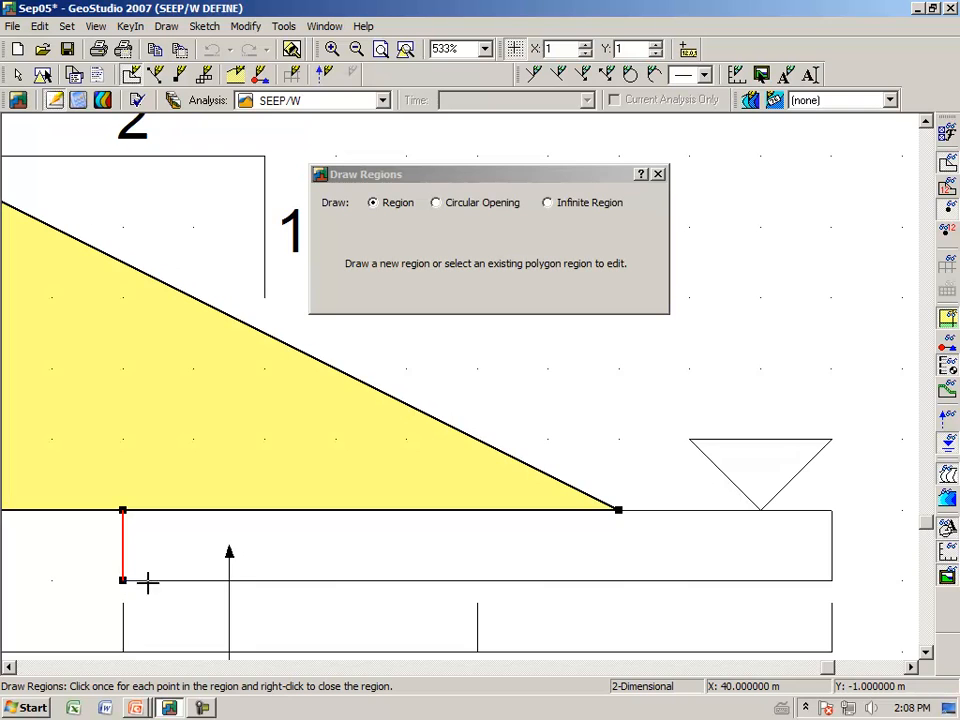
left_click(831, 580)
left_click(831, 511)
left_click(619, 511)
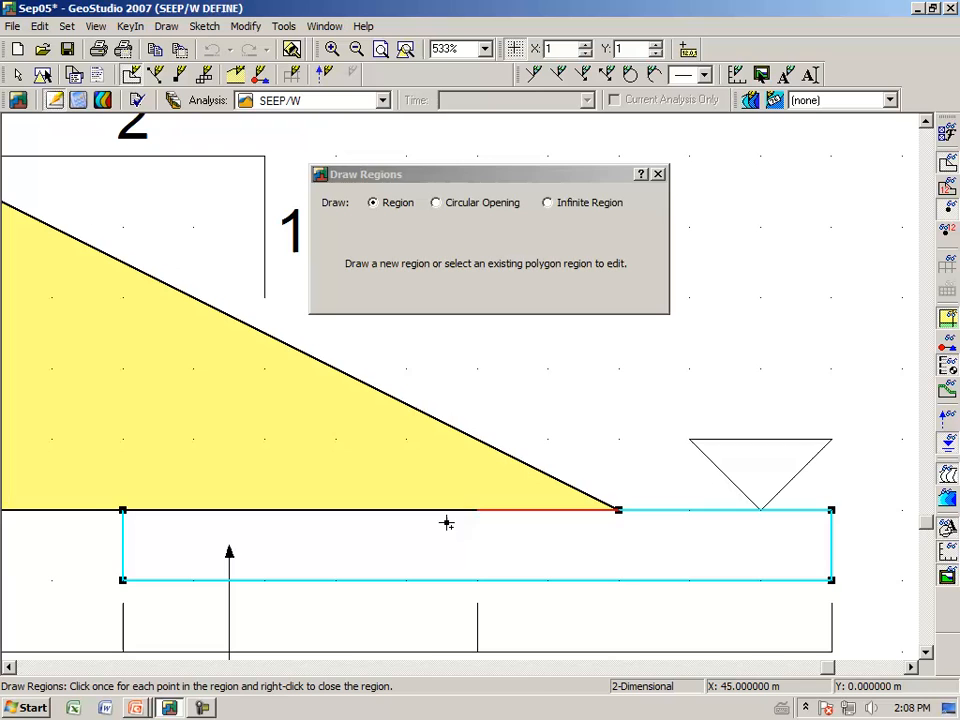
left_click(122, 510)
right_click(656, 385)
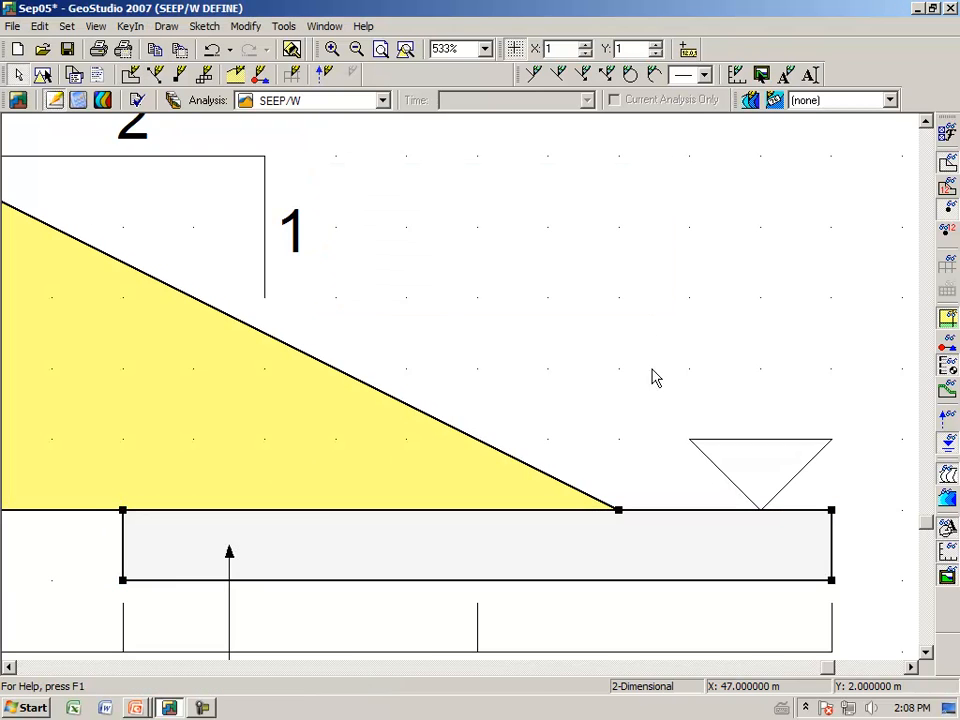
- Add a new material named "Toe drain gravel" and set its material model to Saturated Only
left_click(131, 27)
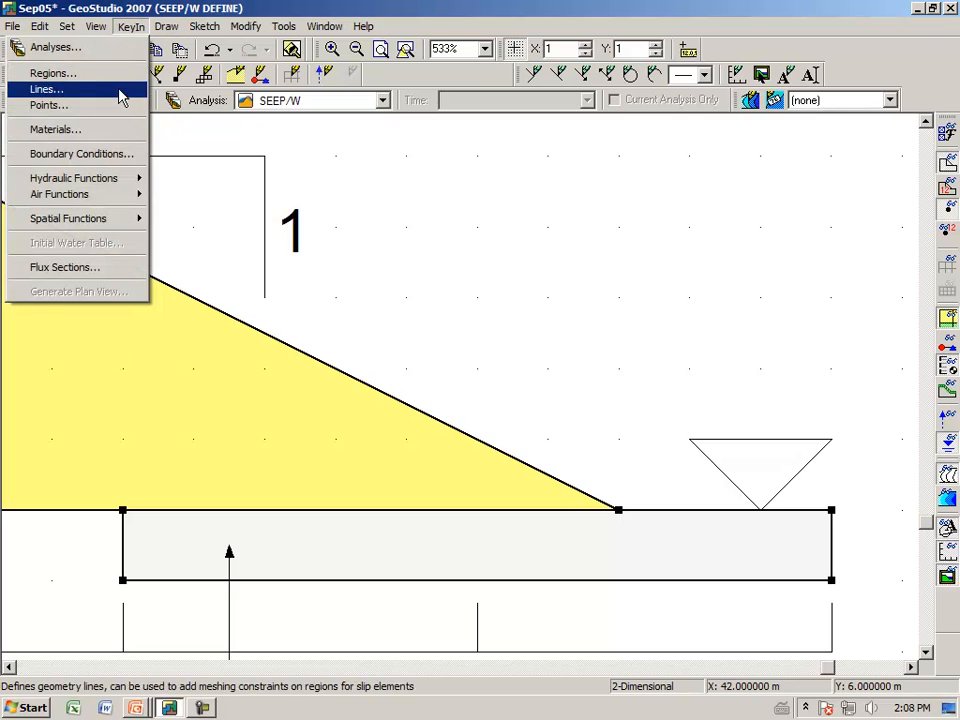
left_click(118, 131)
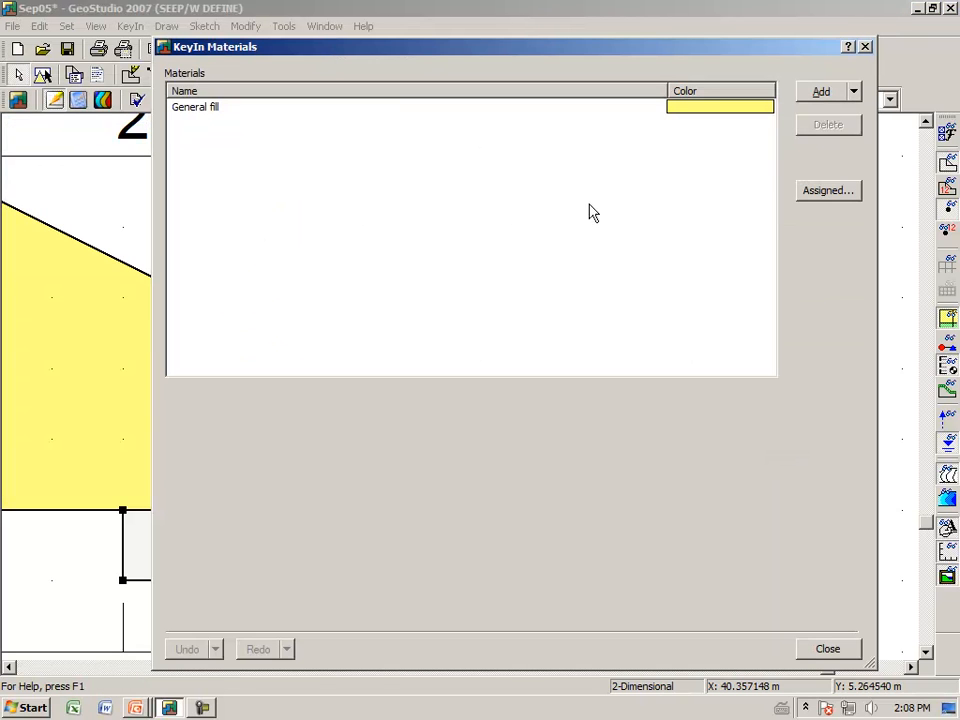
left_click(818, 97)
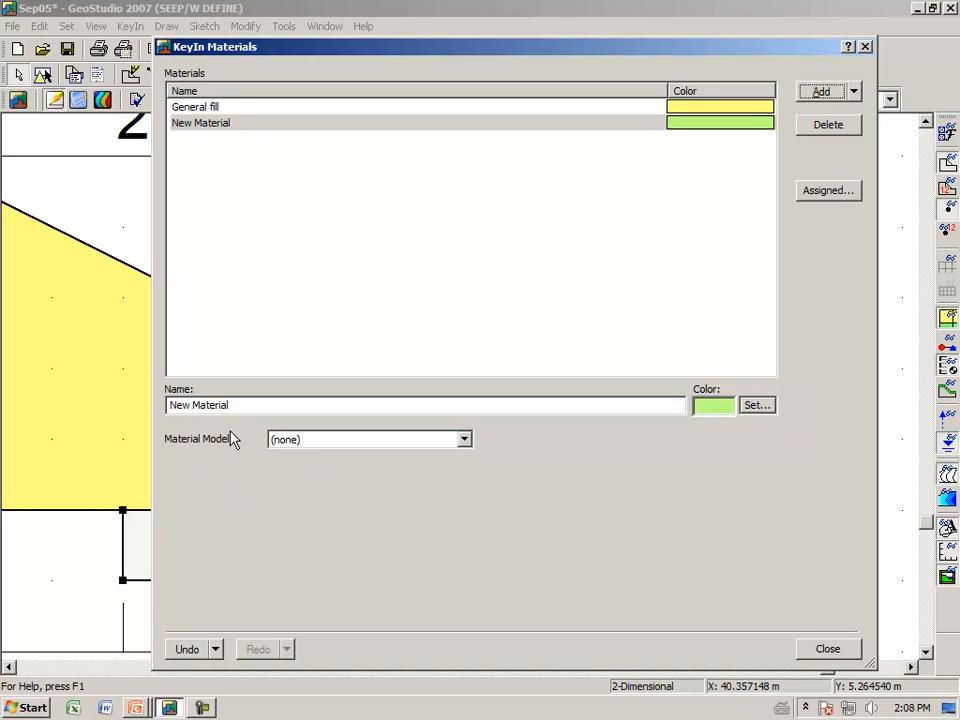
left_click_drag(251, 405, 129, 404)
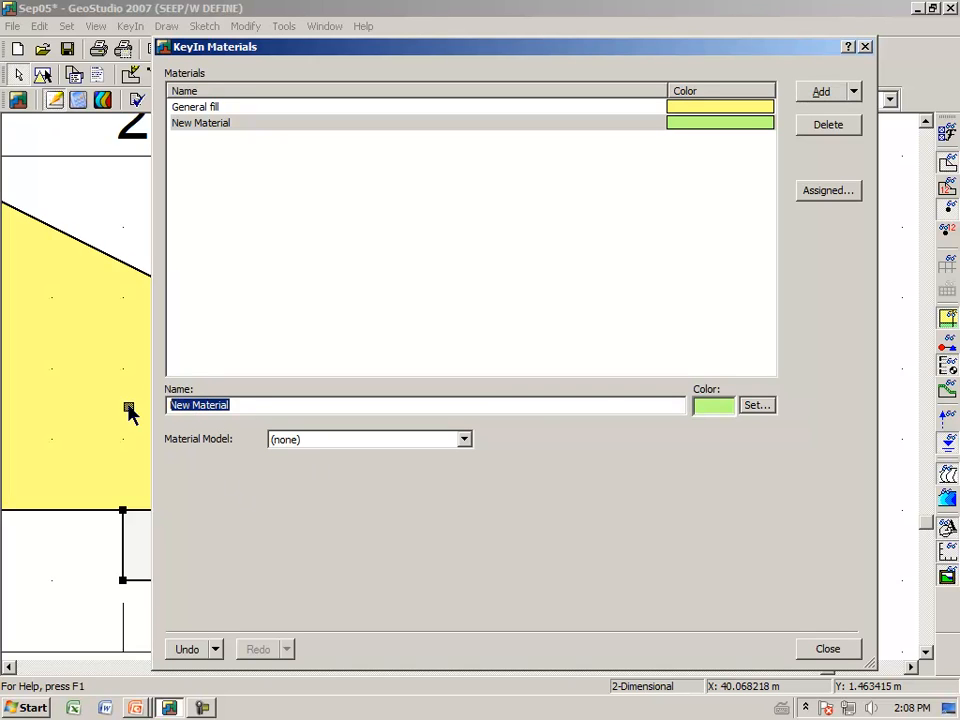
type("Toe drain gravle")
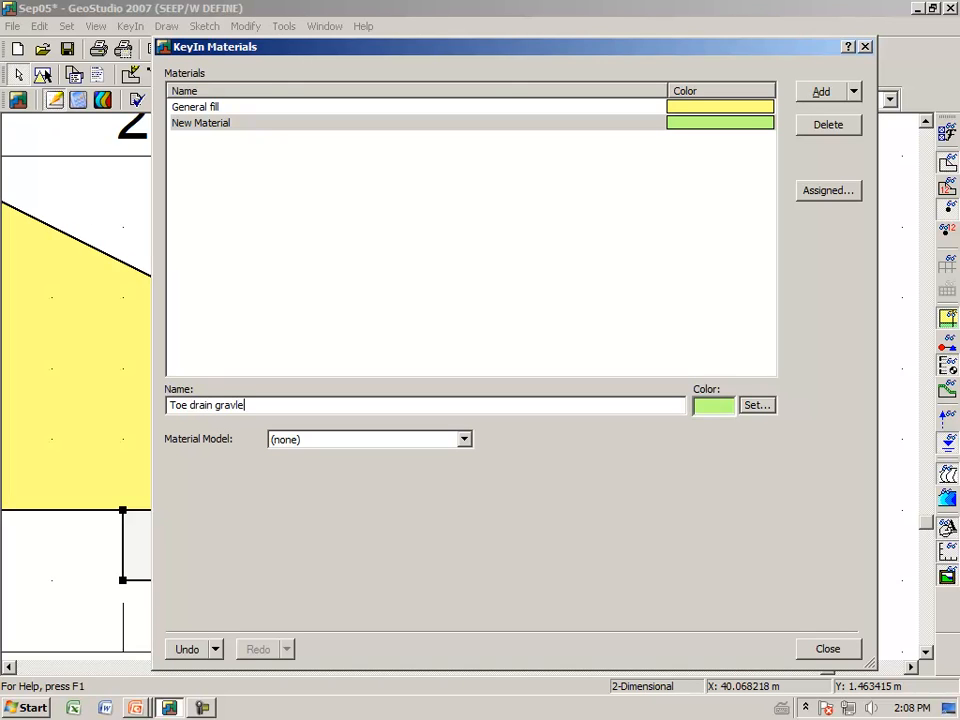
key("BackSpace")
key("BackSpace")
key("BackSpace")
left_click(465, 440)
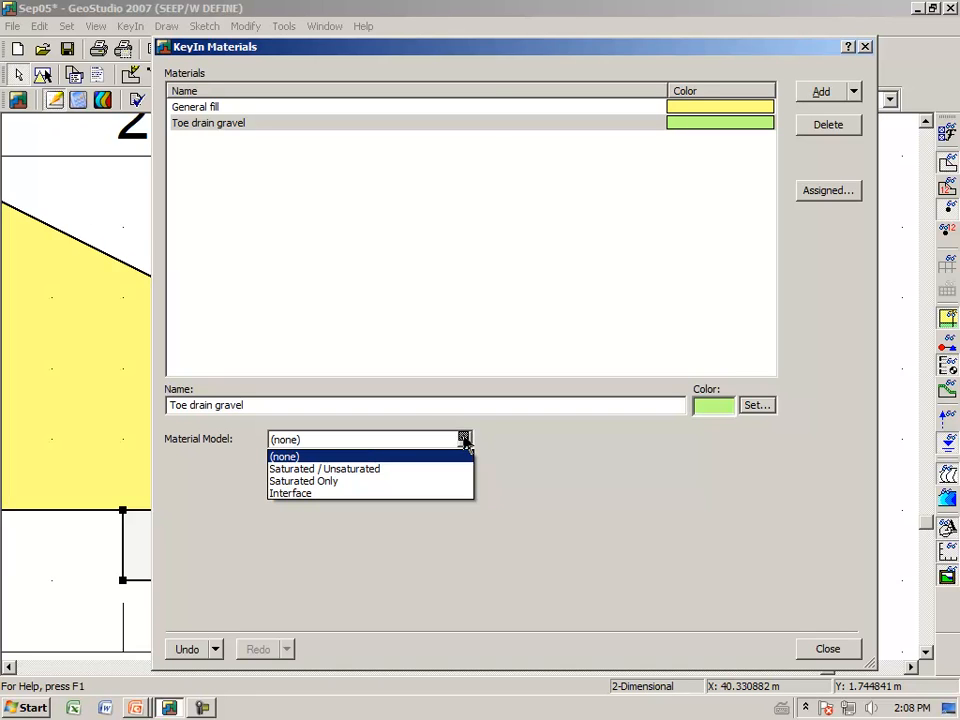
left_click(327, 483)
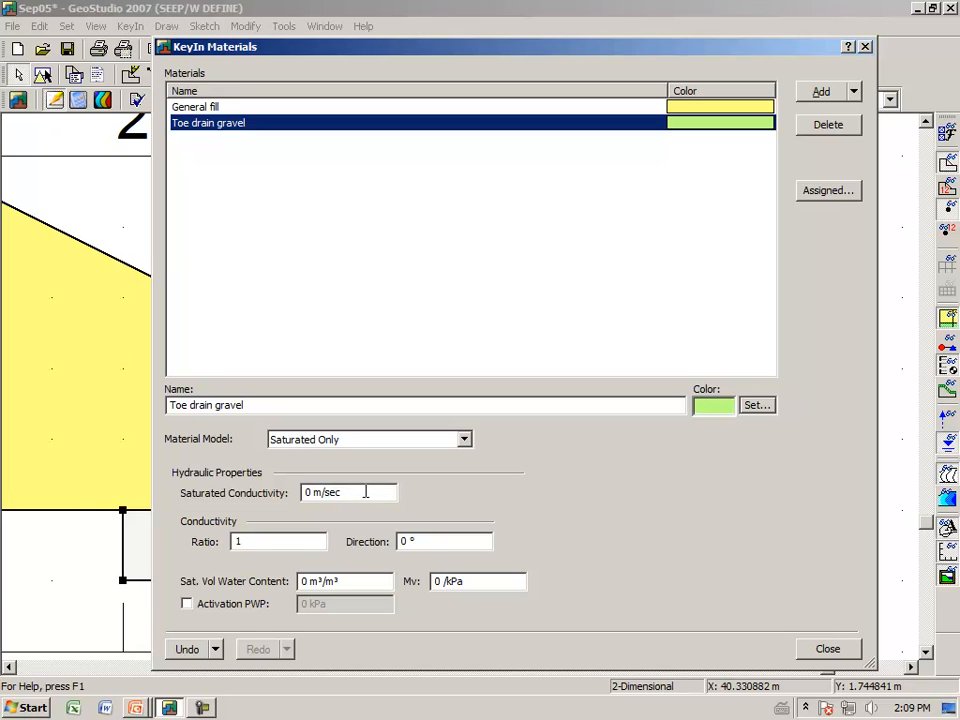
- Set the toe drain gravel's saturated conductivity to 1 m/sec and its colour to dark red
left_click_drag(364, 491, 249, 491)
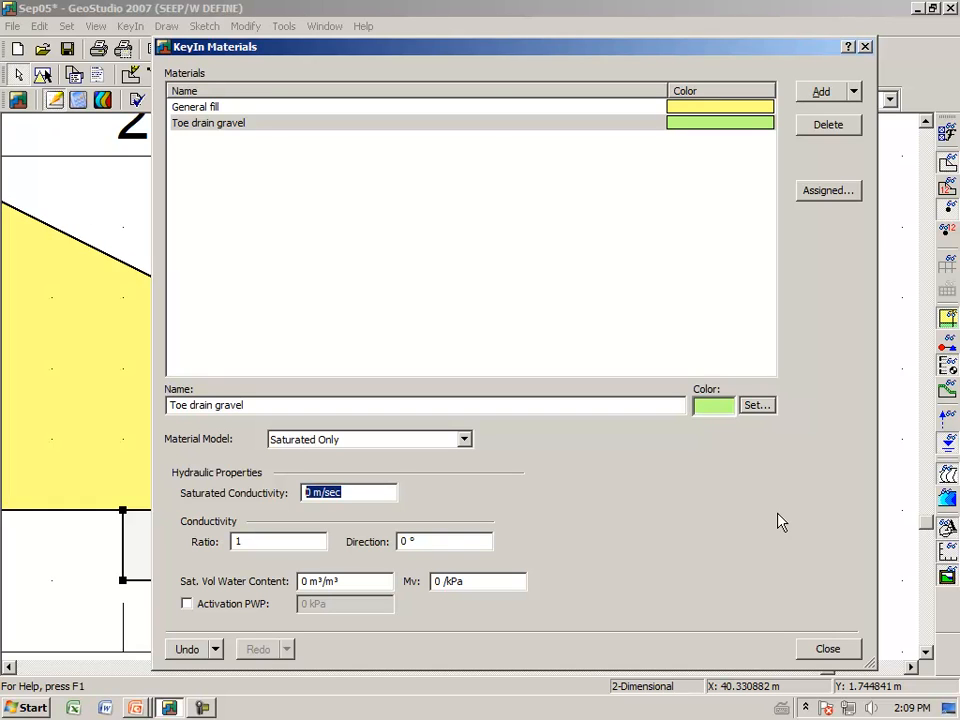
type("1")
key("Tab")
left_click(756, 406)
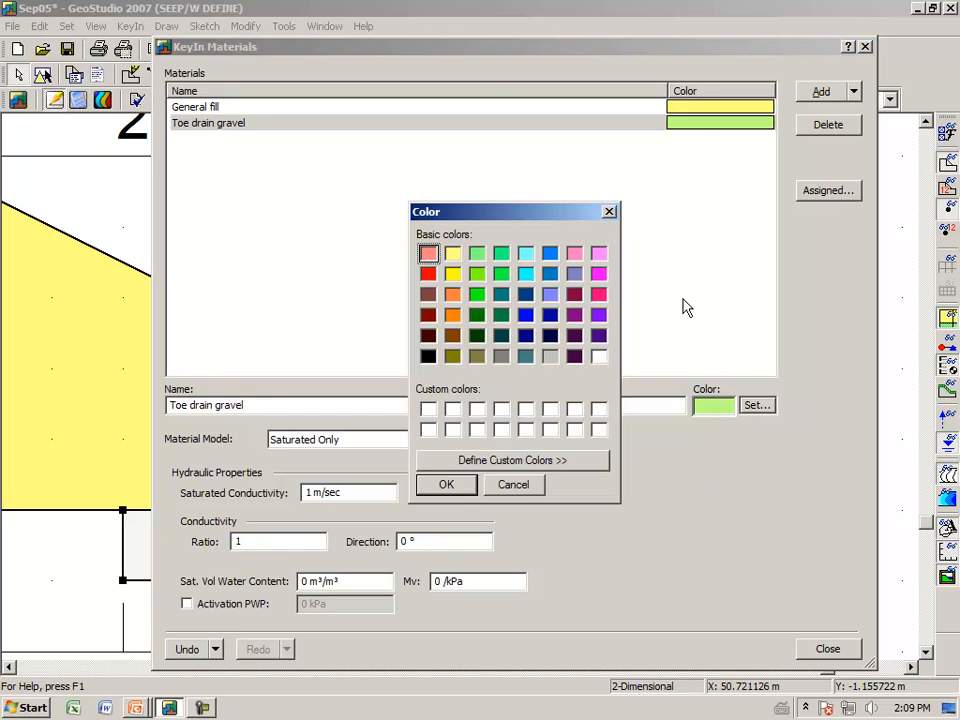
left_click(427, 317)
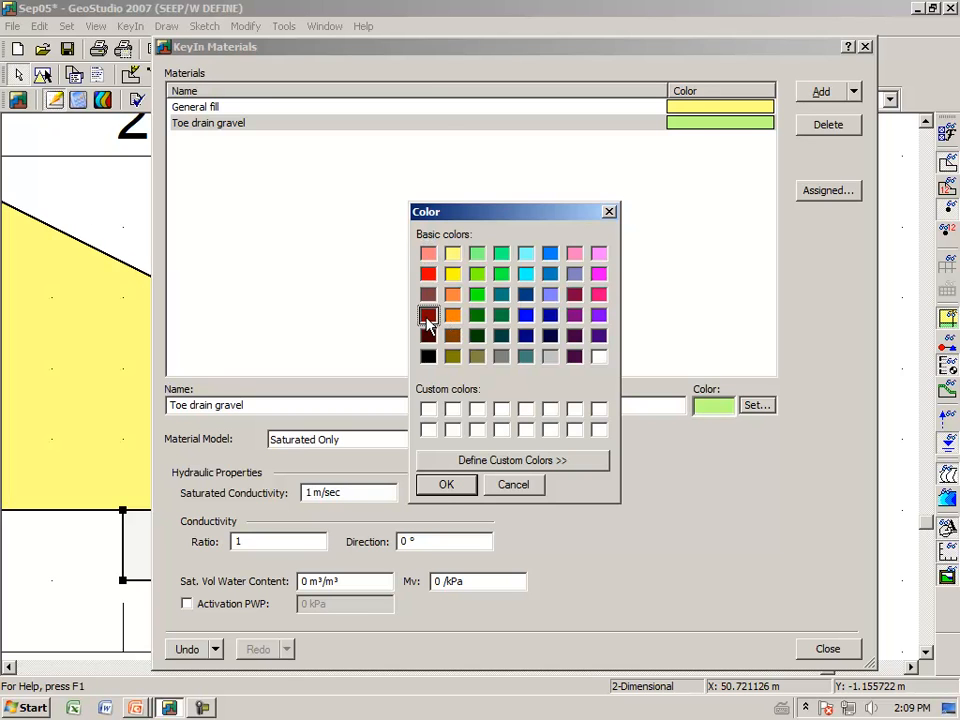
left_click(446, 488)
left_click(822, 650)
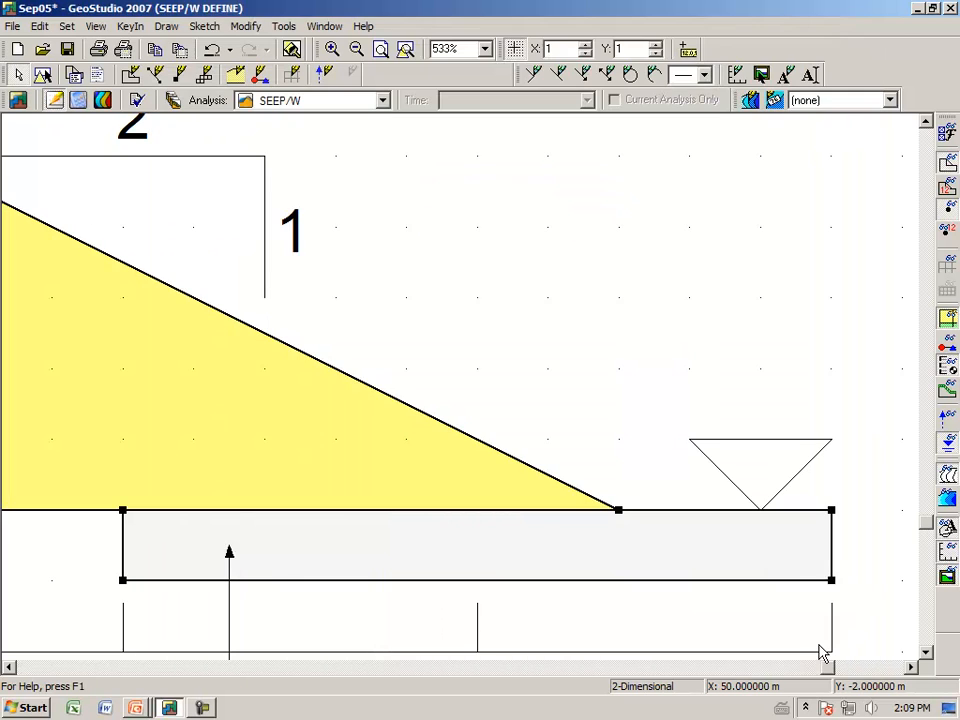
- Assign the Toe drain gravel material to the rectangular drain region beneath the dam's toe
left_click(167, 27)
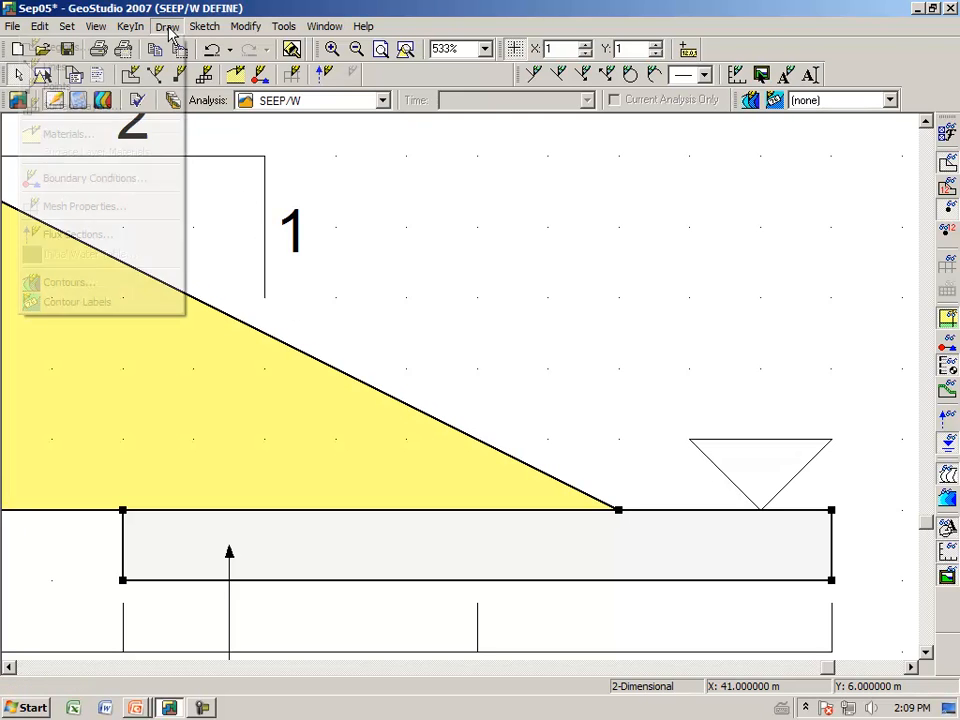
left_click(135, 136)
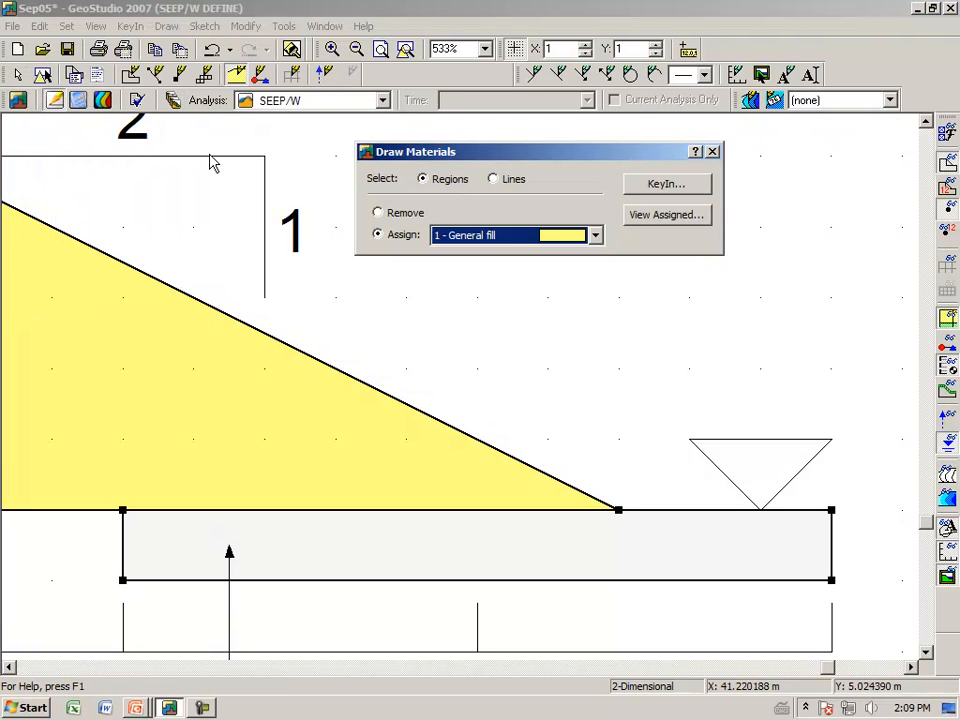
left_click(595, 236)
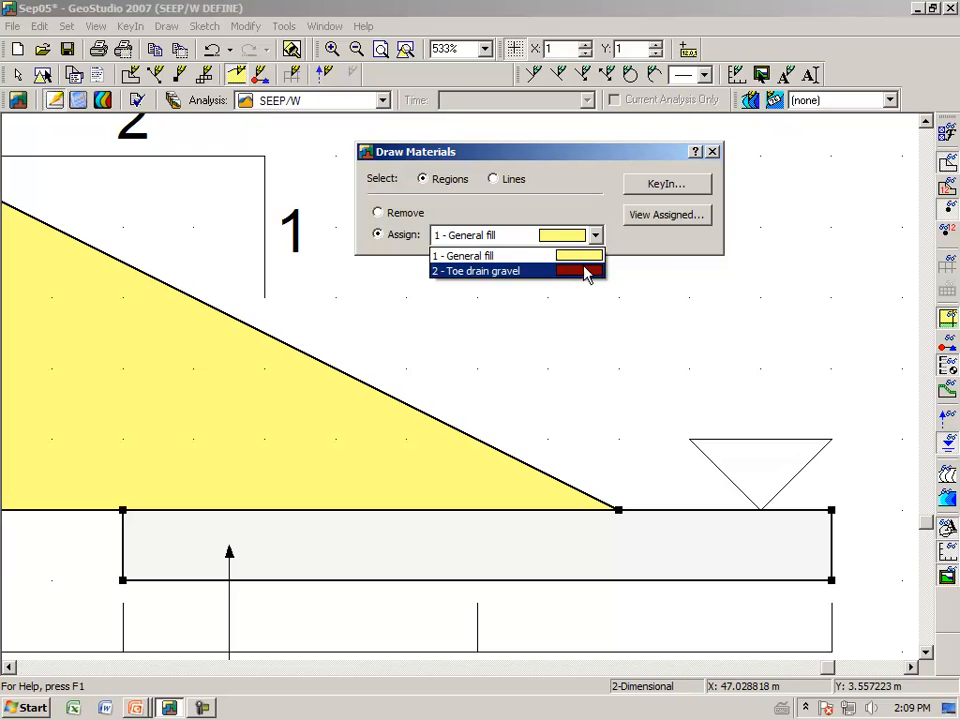
left_click(584, 271)
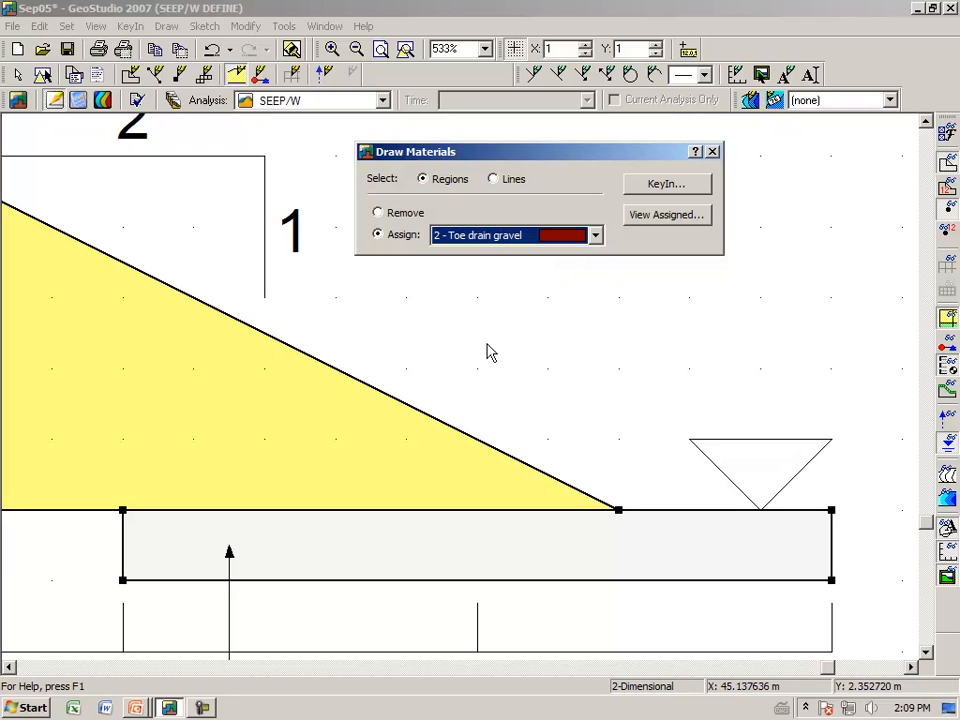
left_click(464, 547)
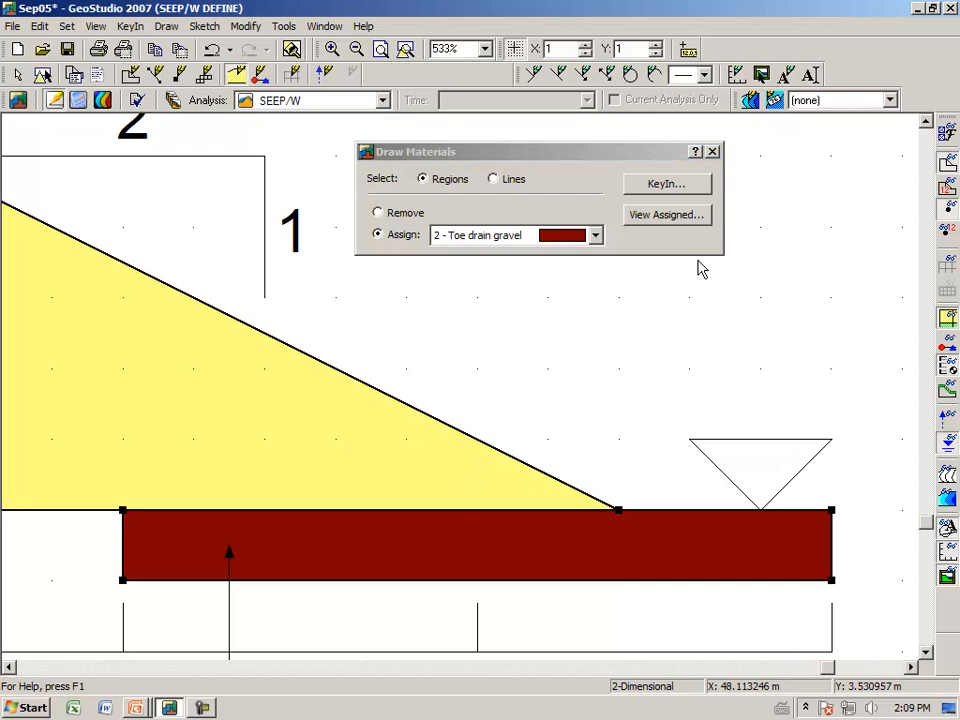
left_click(713, 153)
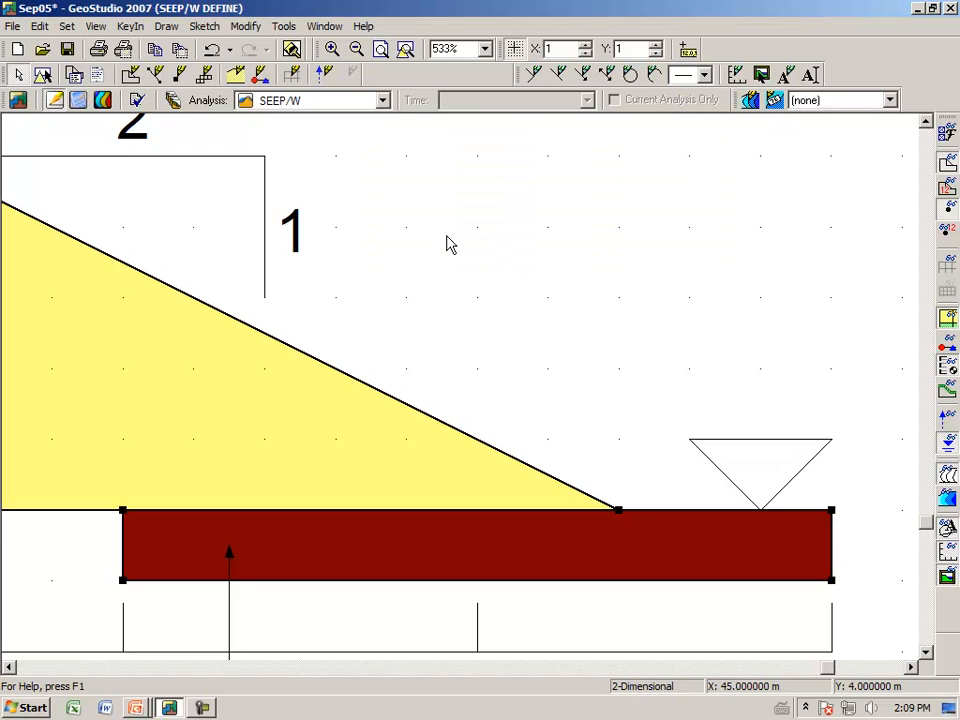
- Show the boundary conditions again and add a hydraulic boundary condition named "Toe drain", keeping a constant Head (H) of 0 m
left_click(946, 346)
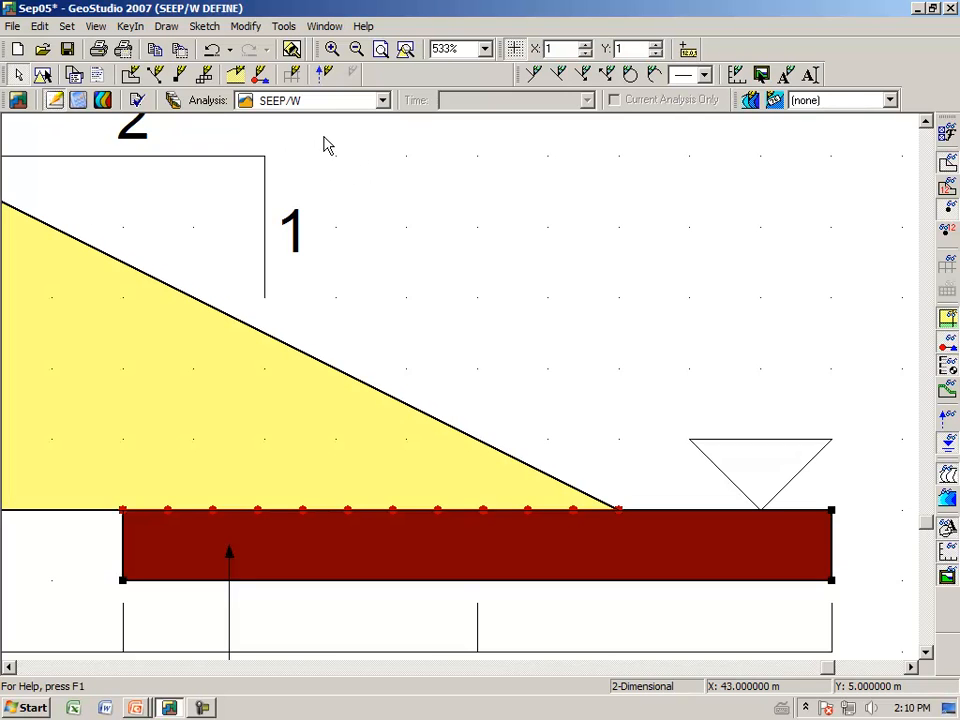
left_click(167, 27)
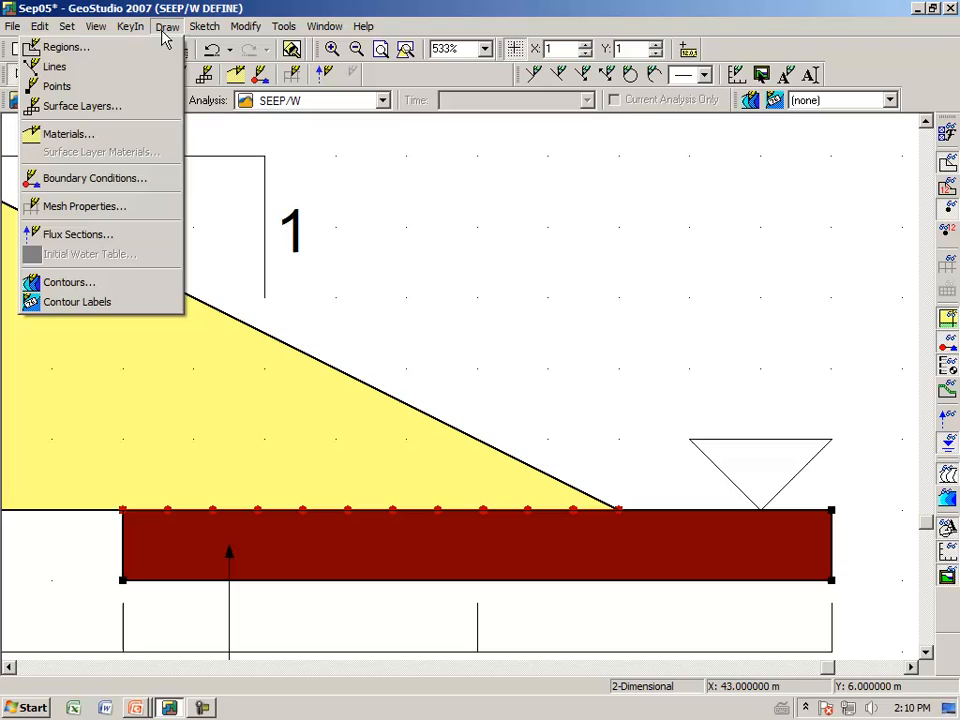
left_click(130, 176)
left_click_drag(446, 121, 555, 220)
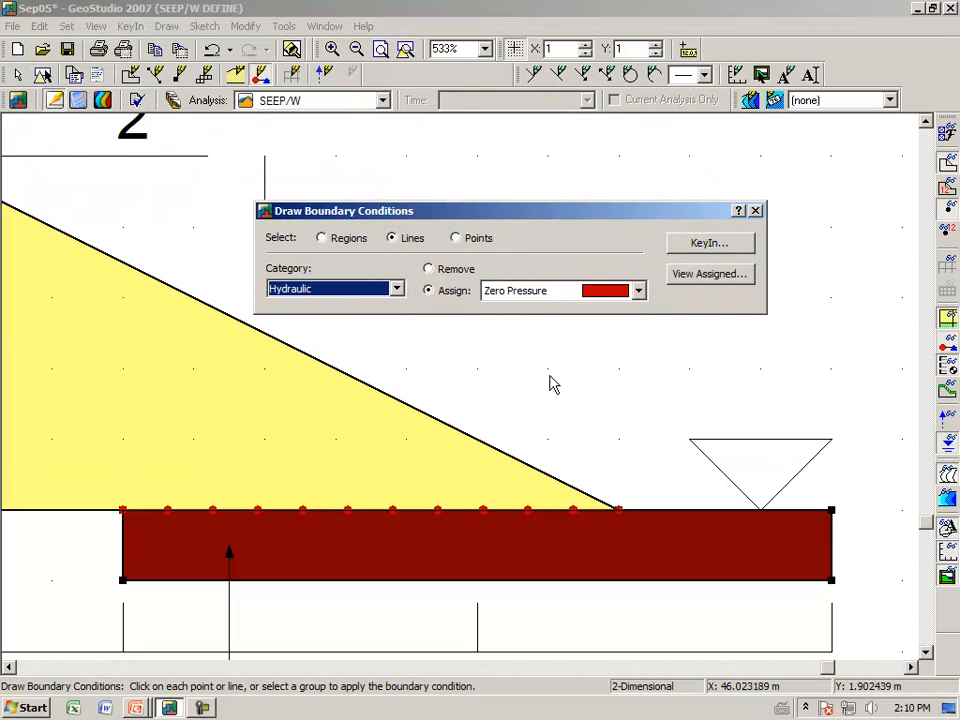
left_click(706, 244)
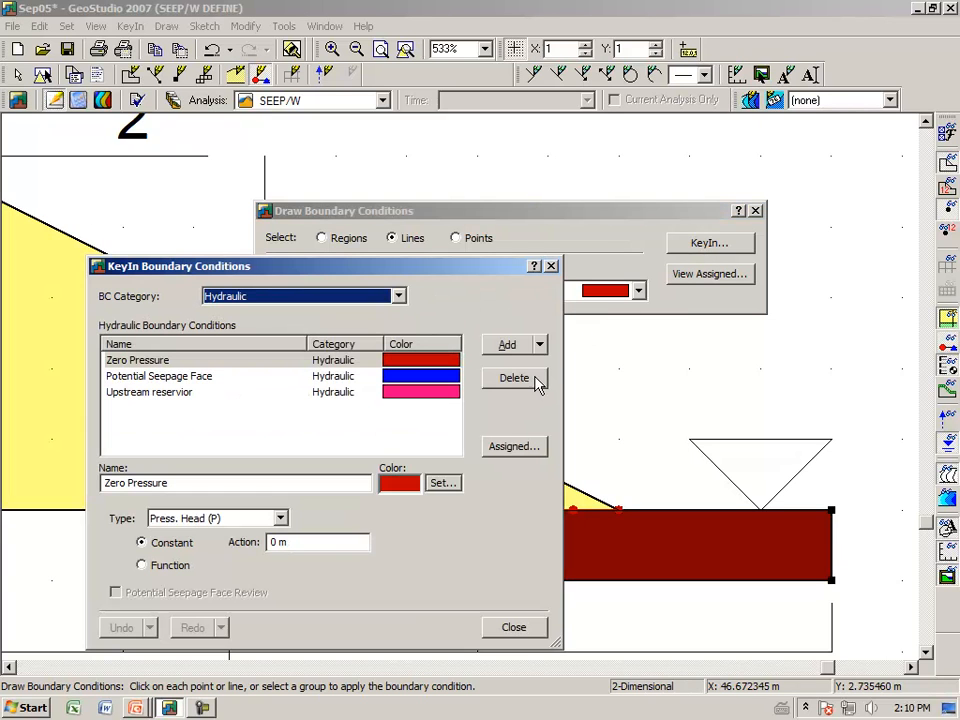
left_click(508, 345)
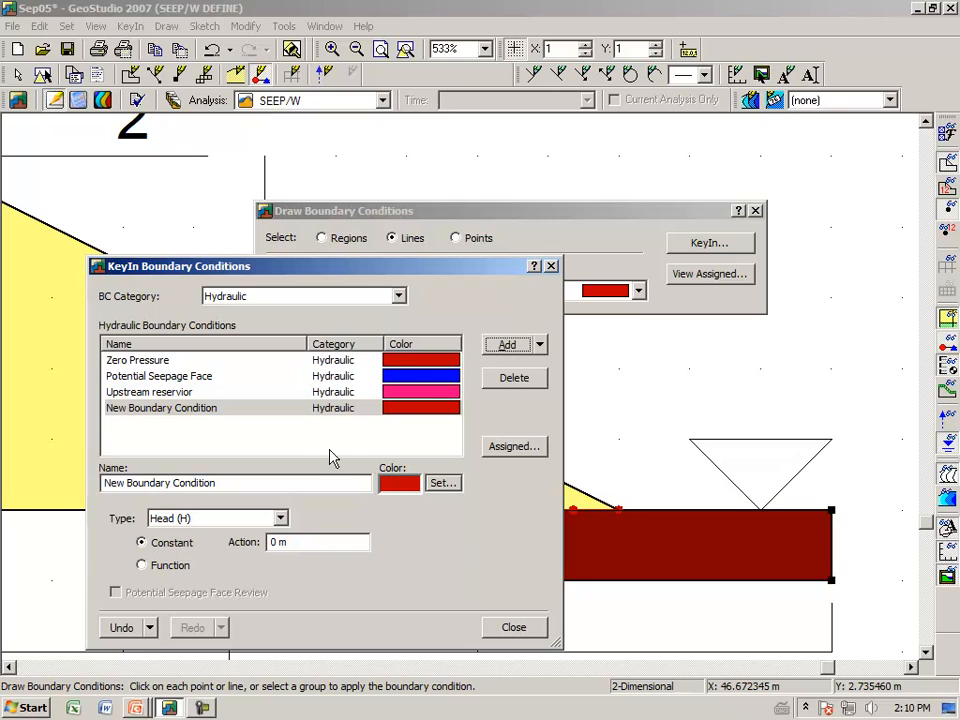
left_click_drag(229, 484, 100, 486)
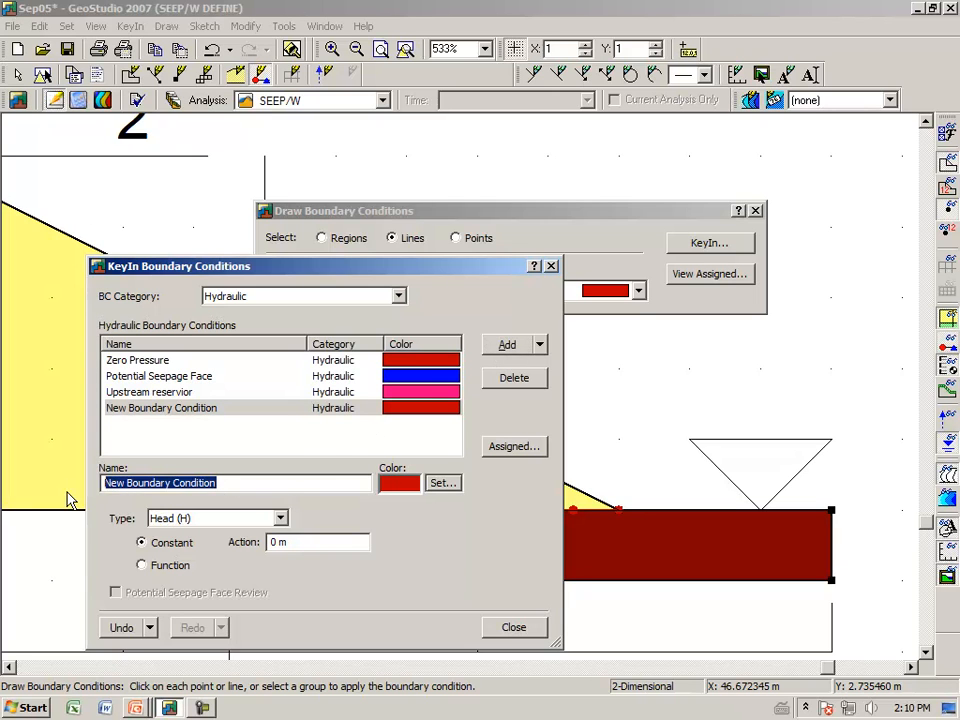
type("Toe drain")
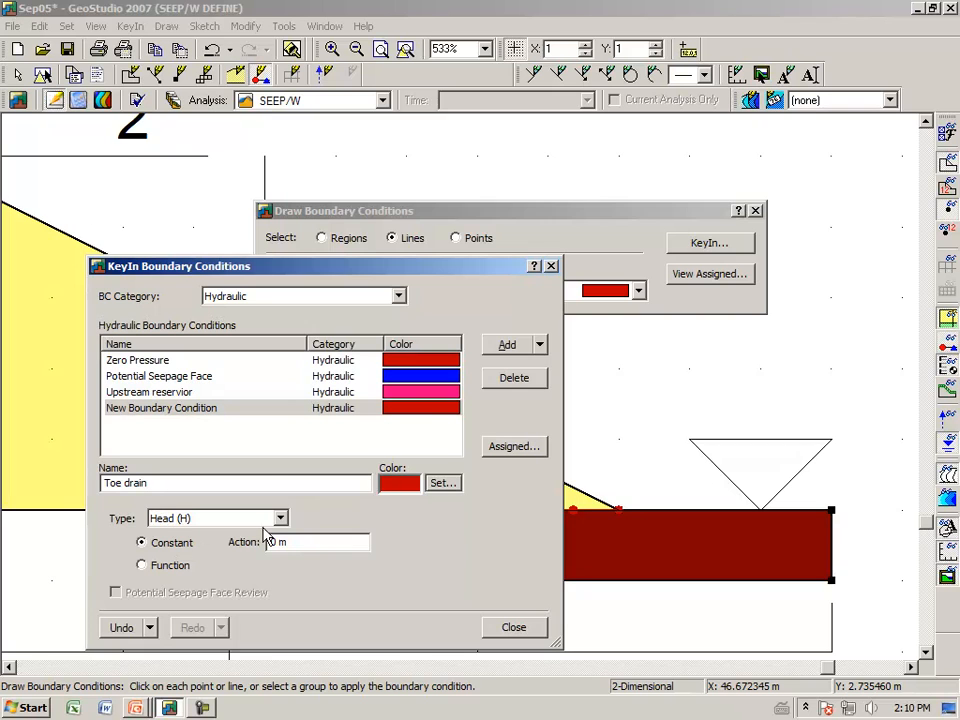
- Set the Toe drain boundary condition's colour to dark green and finish defining it
left_click(440, 483)
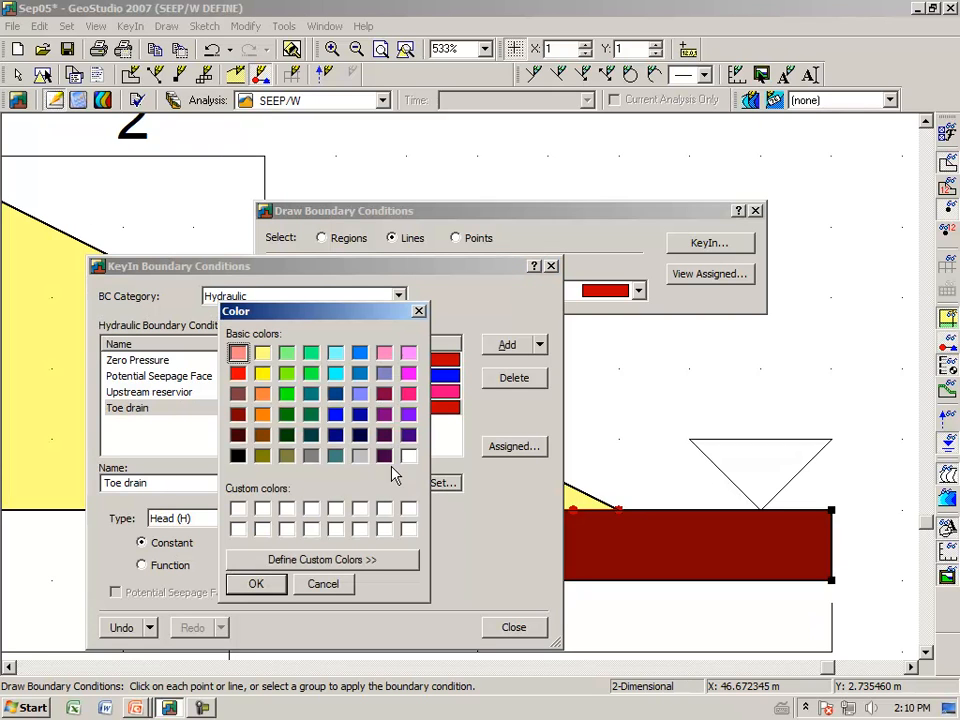
left_click(288, 433)
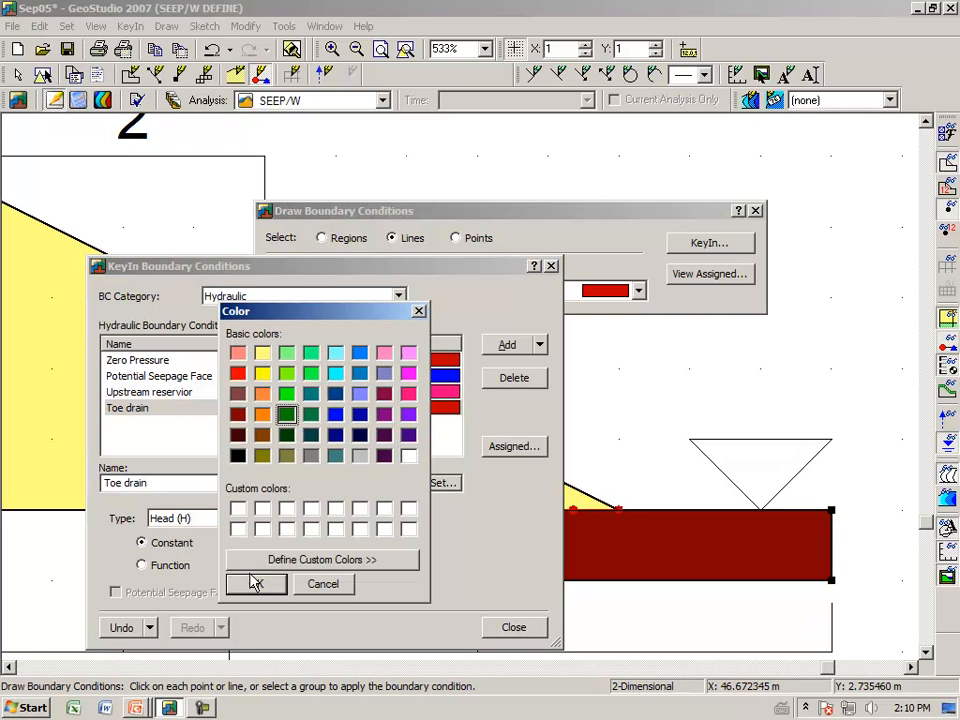
left_click(255, 584)
left_click(530, 630)
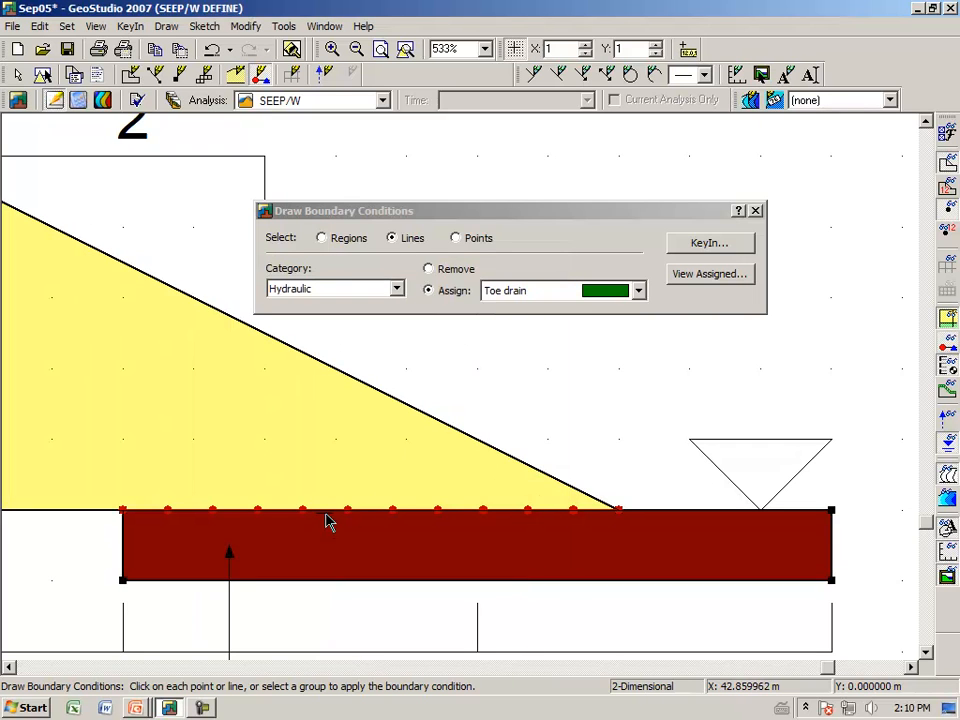
- Remove the Zero Pressure condition from the line between dam and drain, and assign the Toe drain condition to the entire drain region
left_click(429, 271)
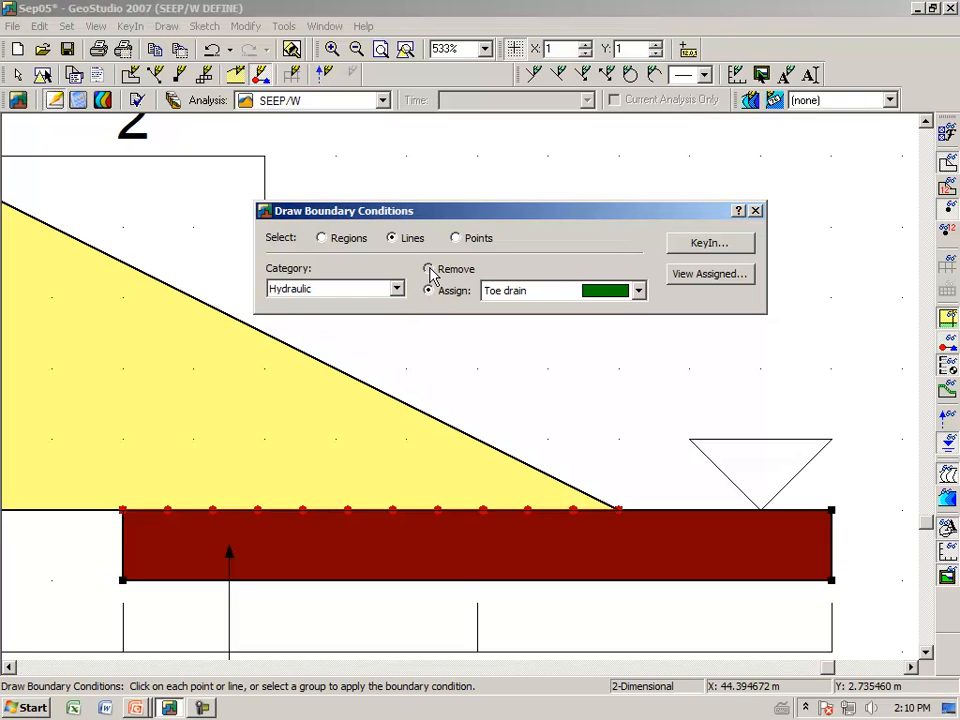
left_click(373, 513)
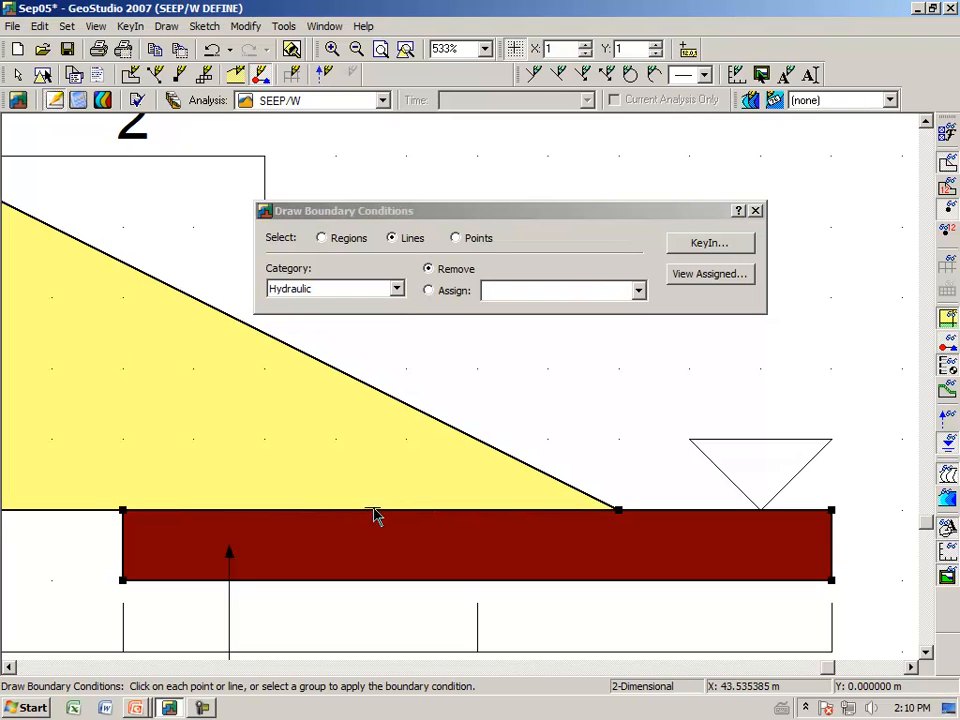
left_click(442, 295)
left_click(638, 291)
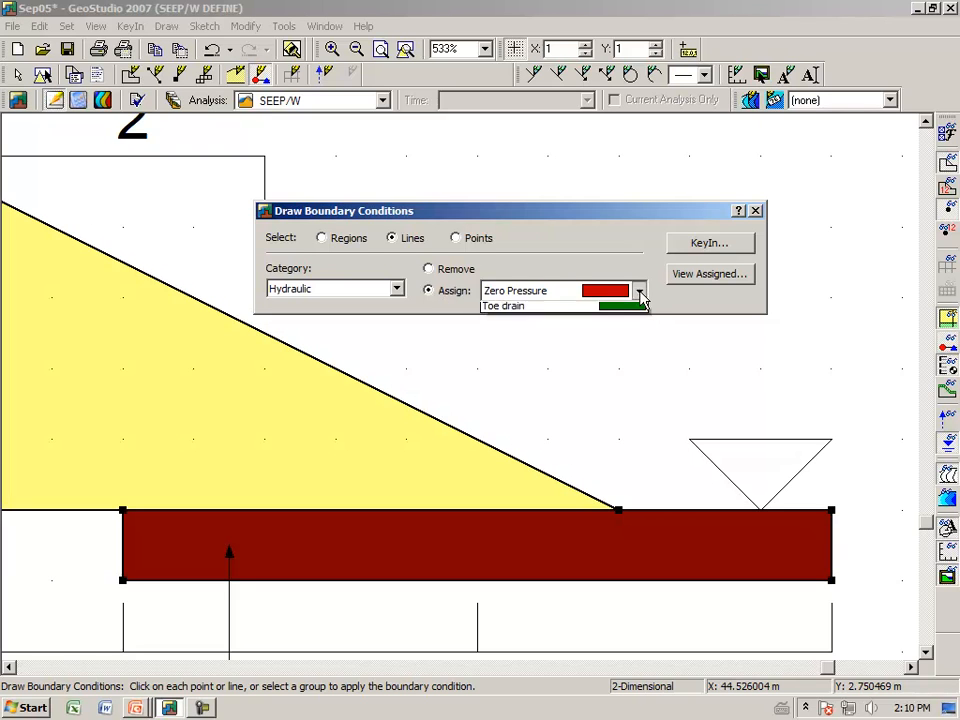
left_click(622, 356)
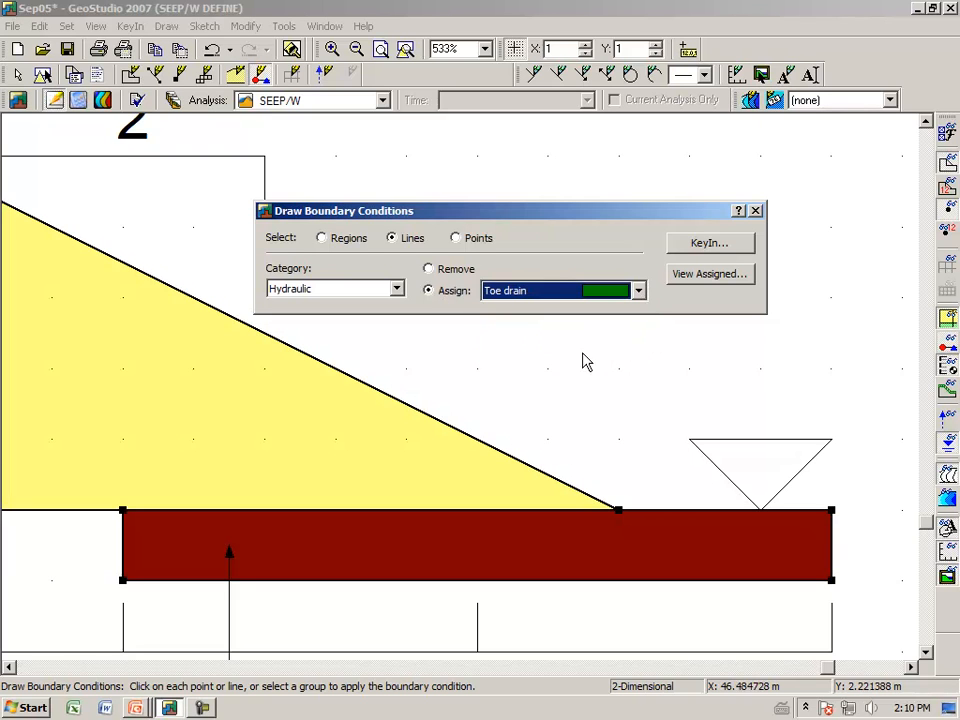
left_click(322, 240)
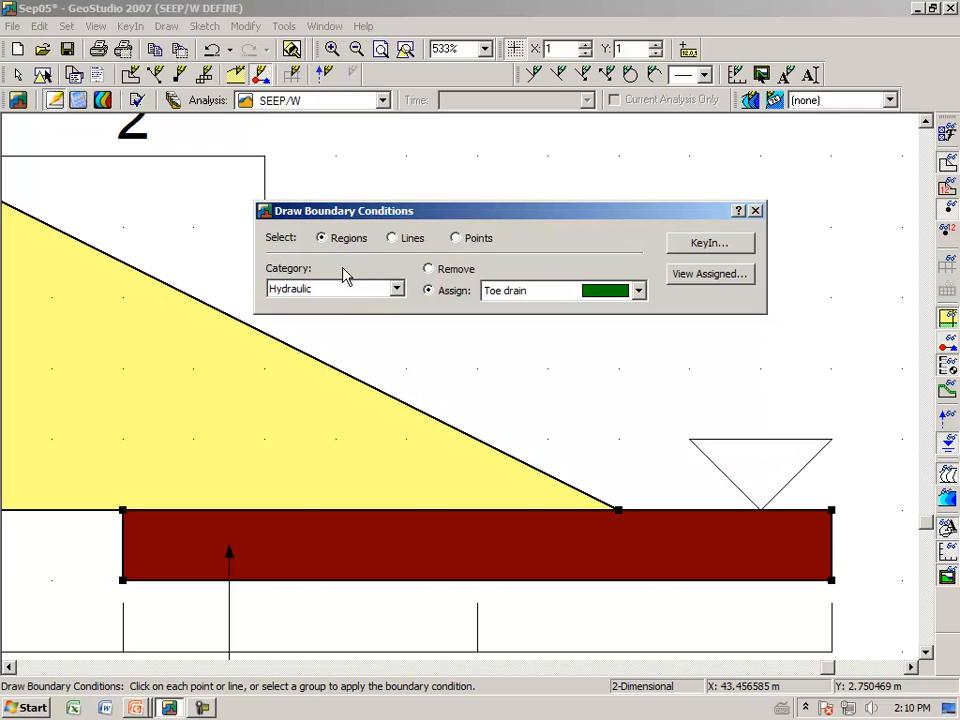
left_click(420, 545)
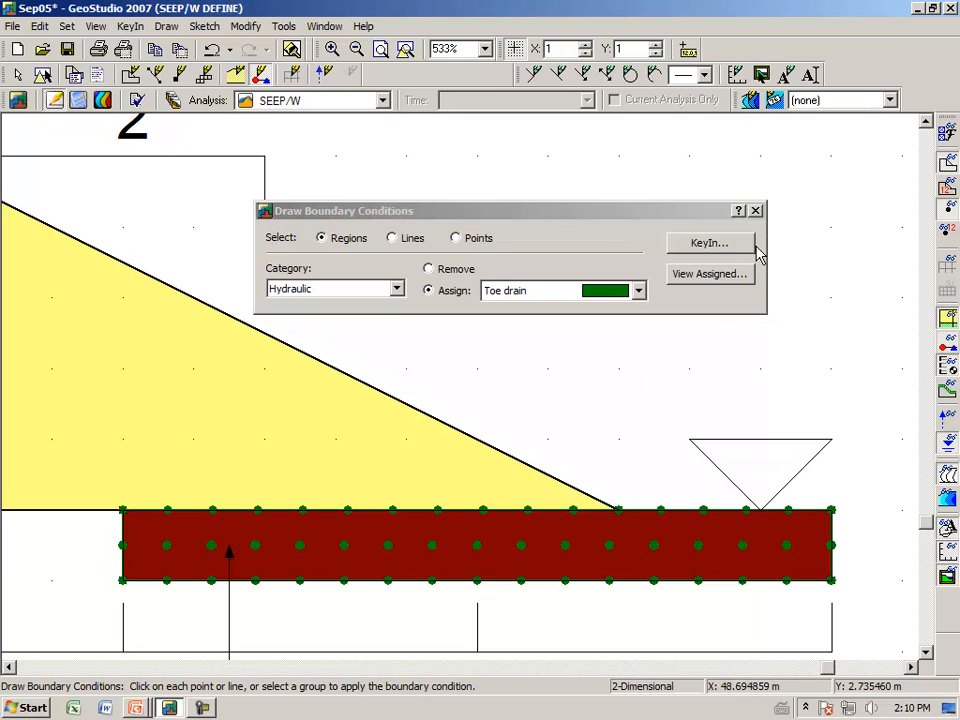
left_click(756, 210)
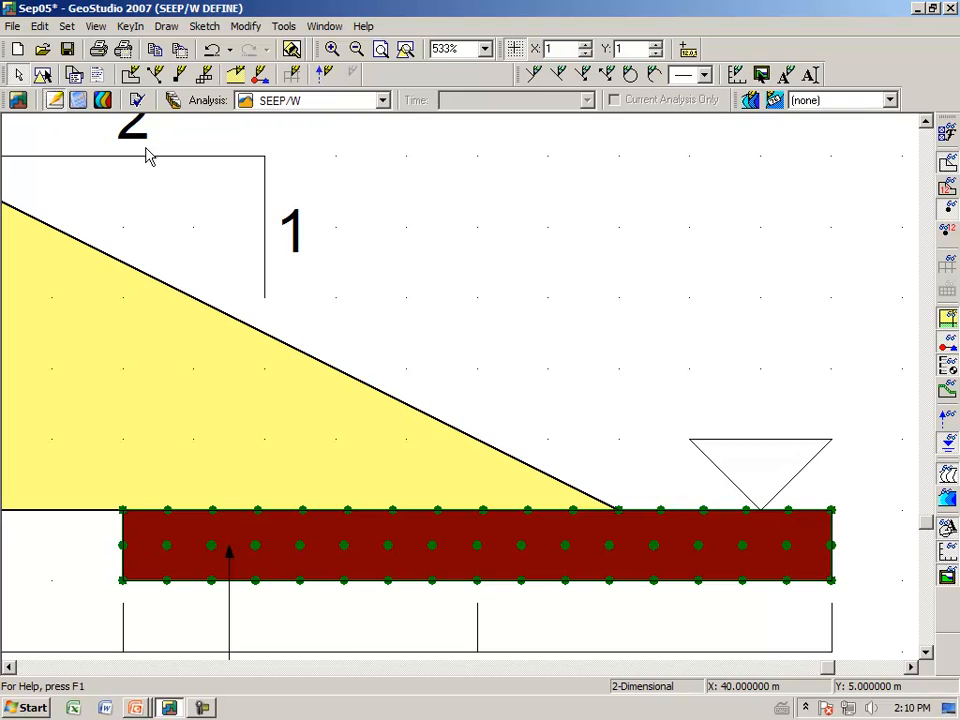
- Save Sep05 and re-solve the SEEP/W analysis, and view the resulting Total Head contours across the whole dam
left_click(77, 99)
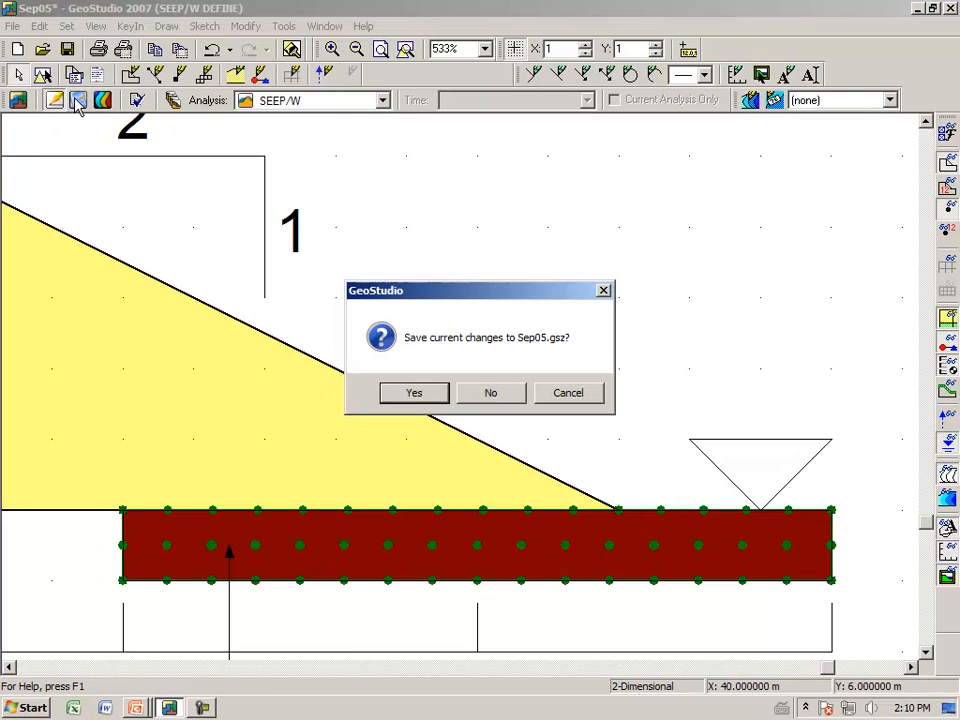
left_click(434, 396)
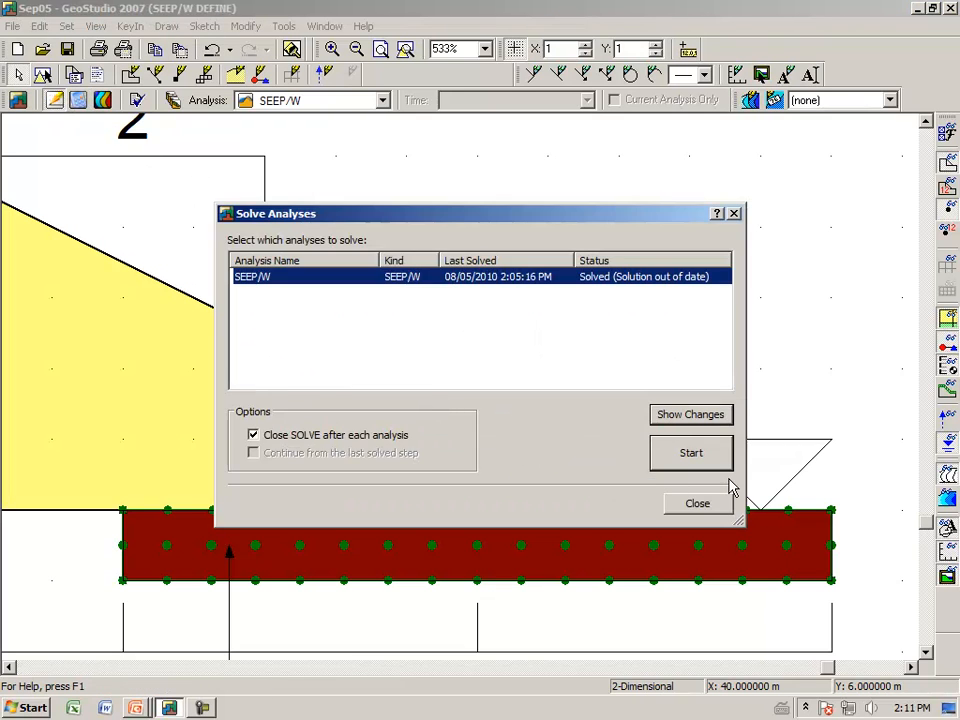
left_click(702, 455)
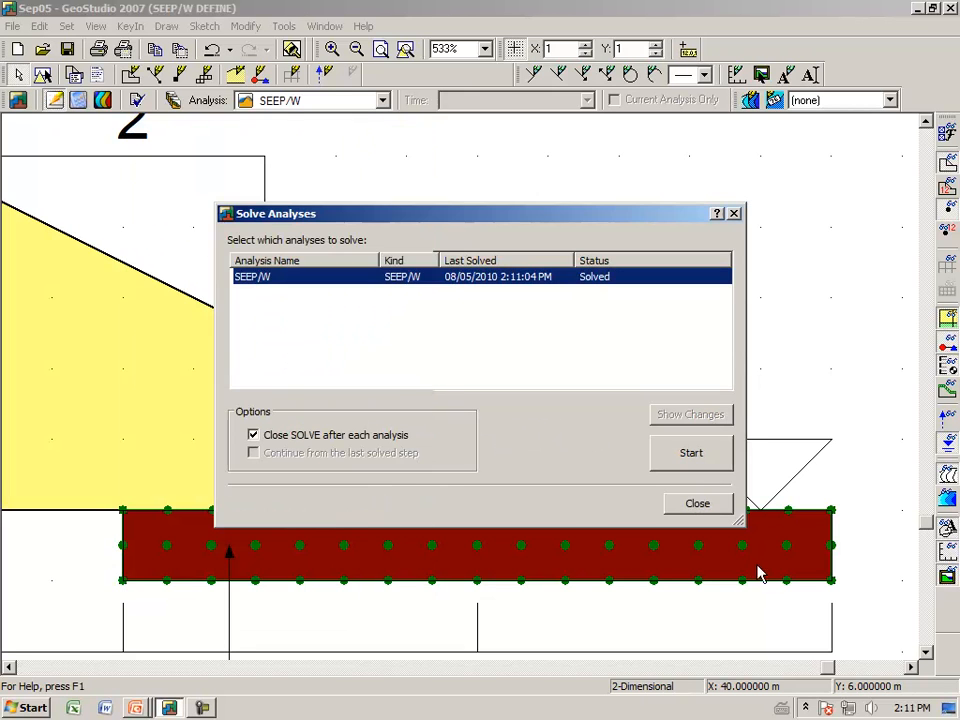
left_click(691, 512)
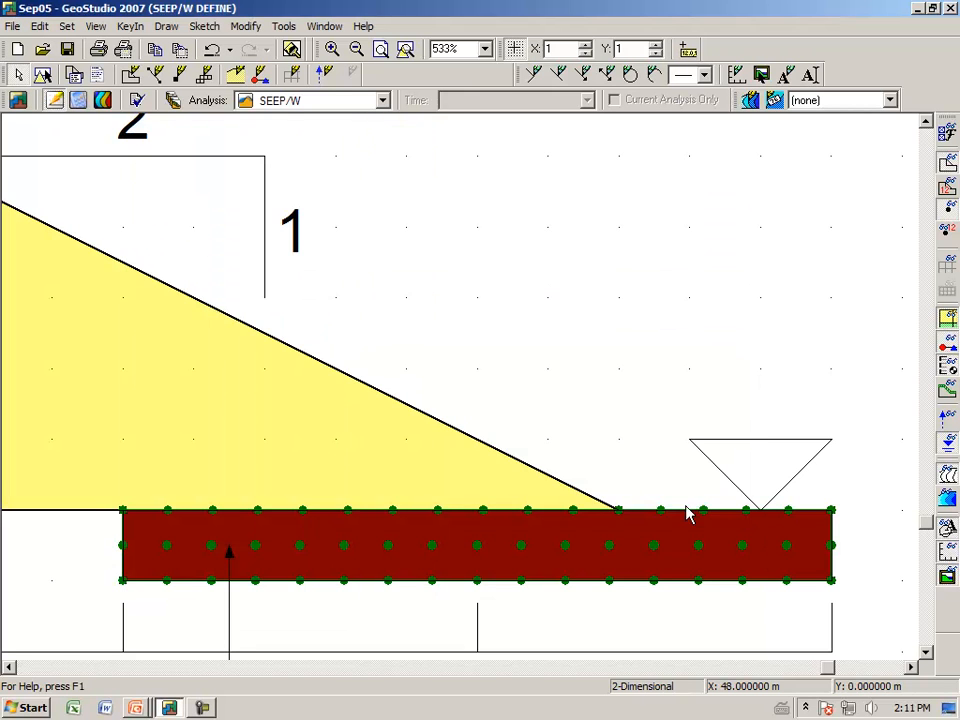
left_click(103, 100)
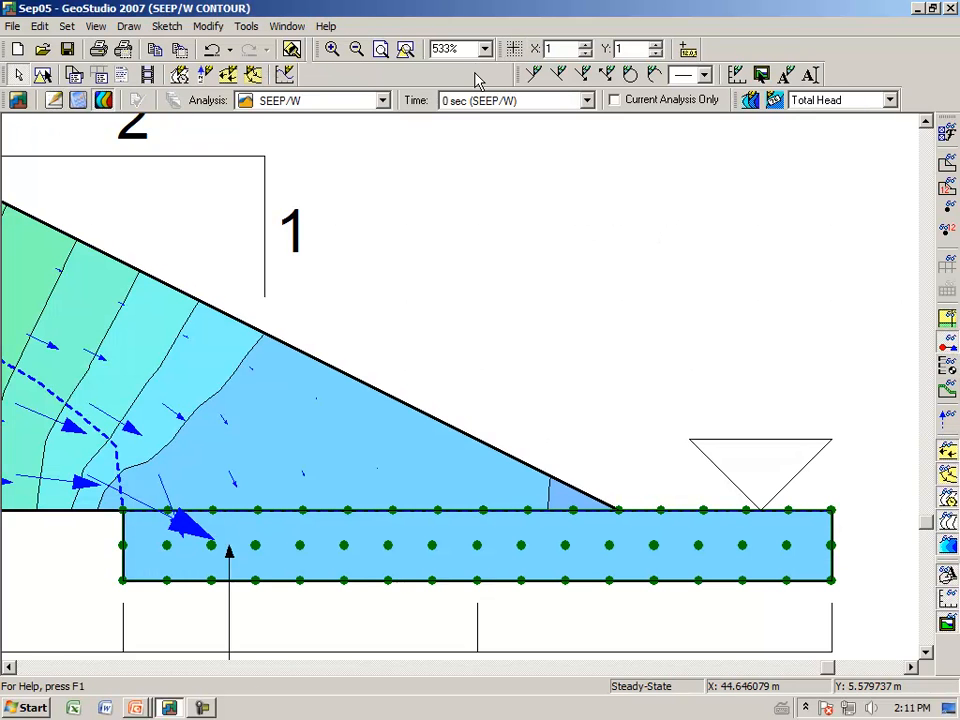
left_click(405, 50)
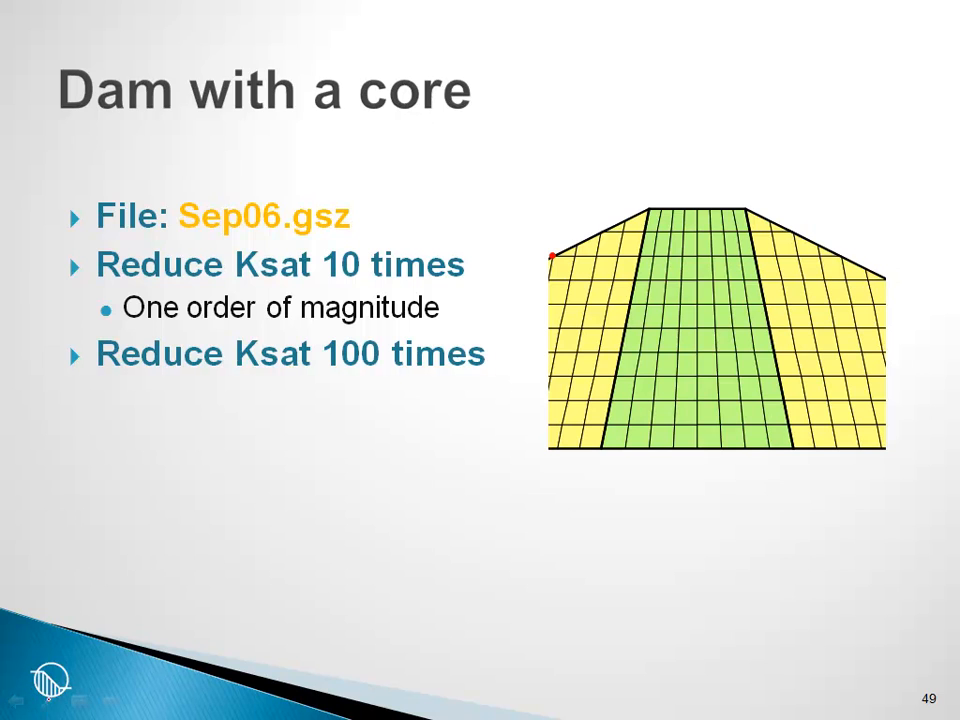
left_click(50, 697)
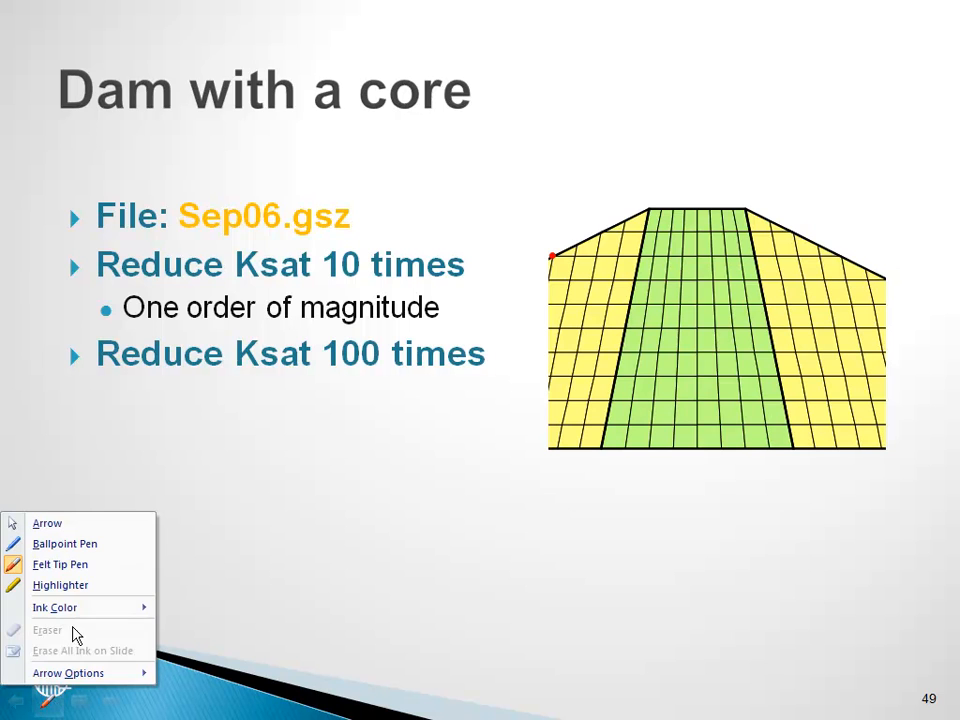
left_click(62, 566)
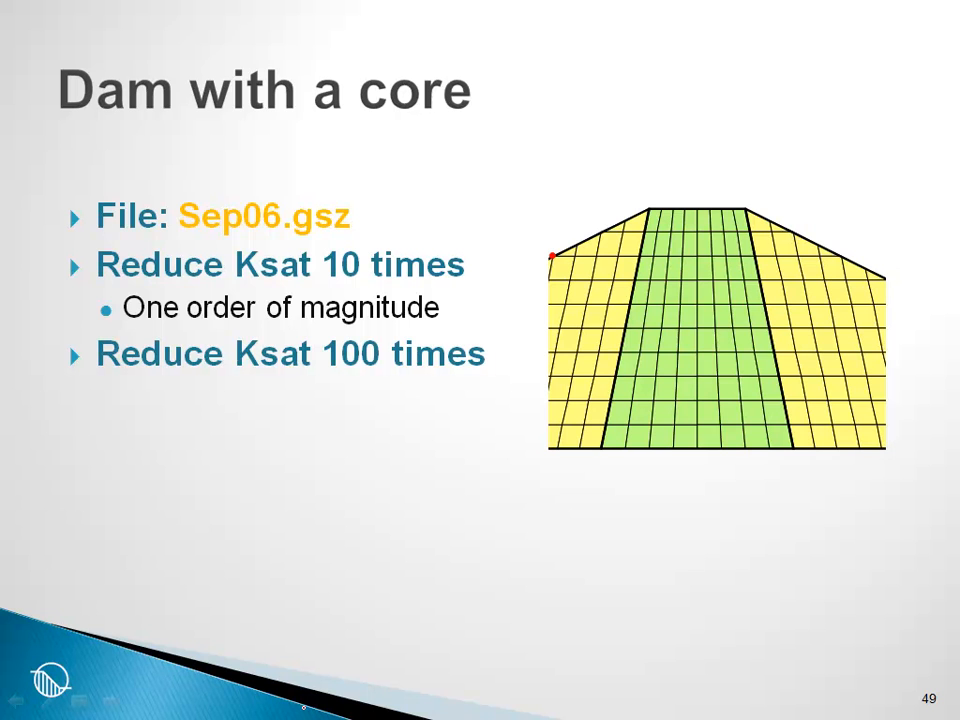
- Switch back to GeoStudio and open the Sep06 file from the SEEP resource folder
key("alt+Tab")
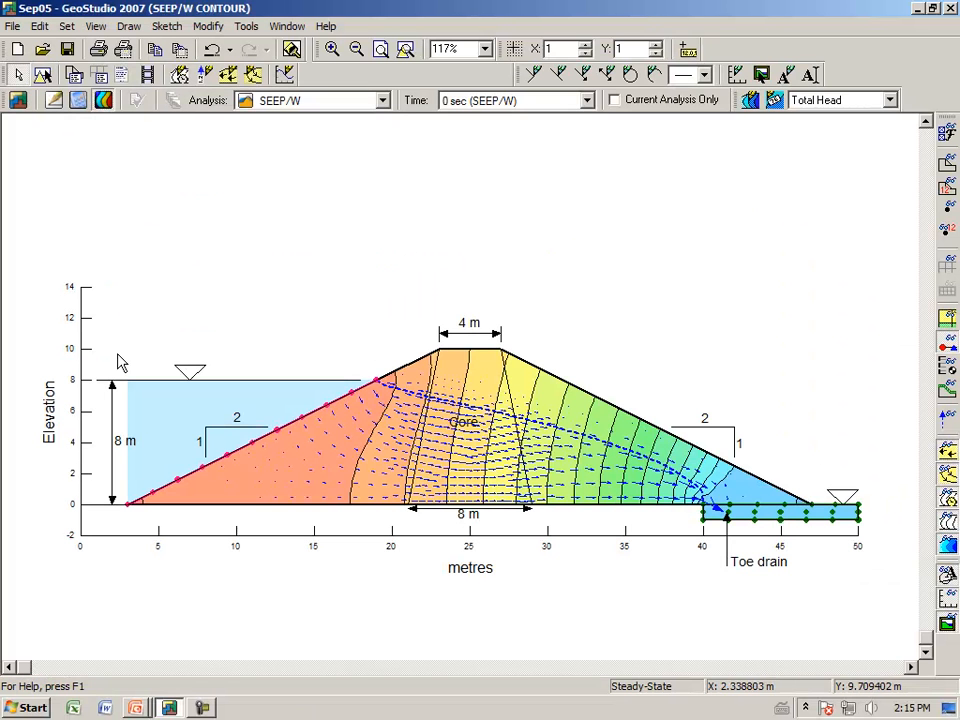
left_click(13, 26)
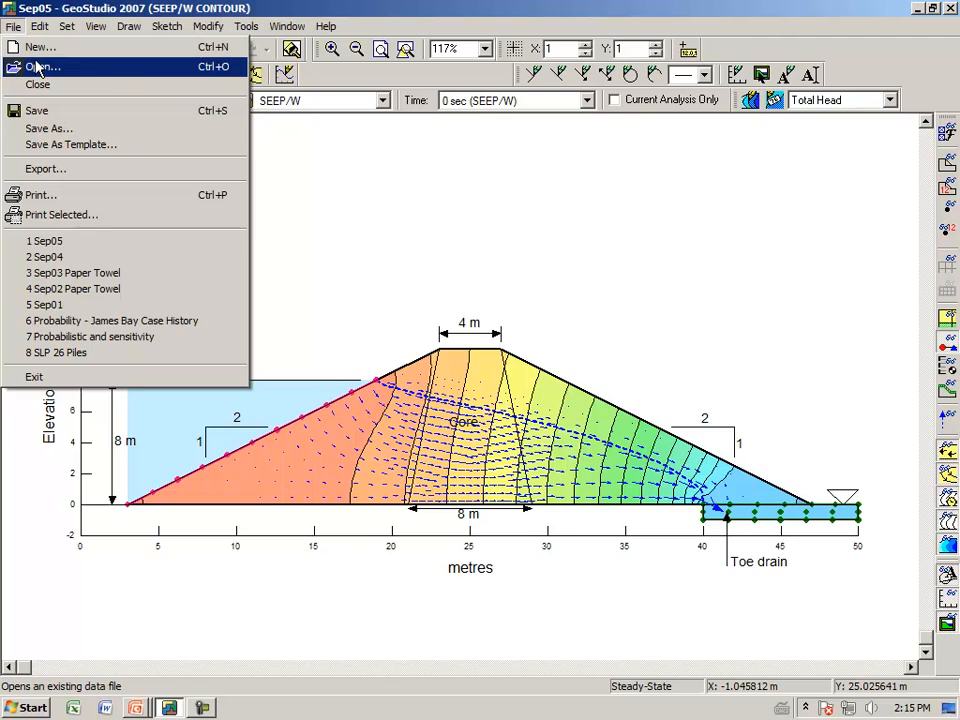
left_click(32, 64)
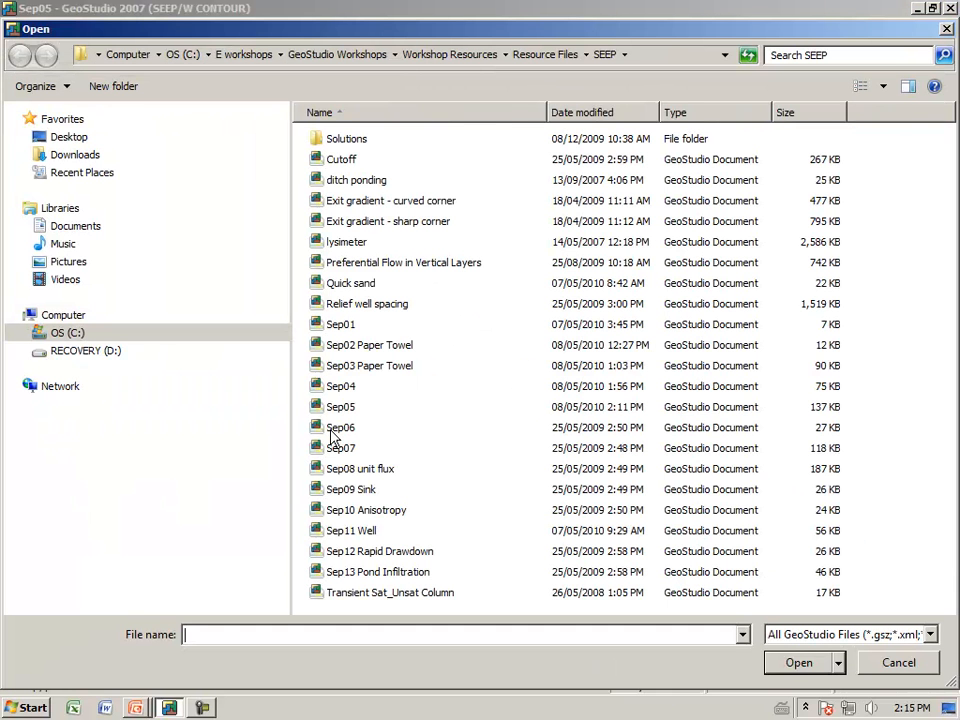
left_click(340, 427)
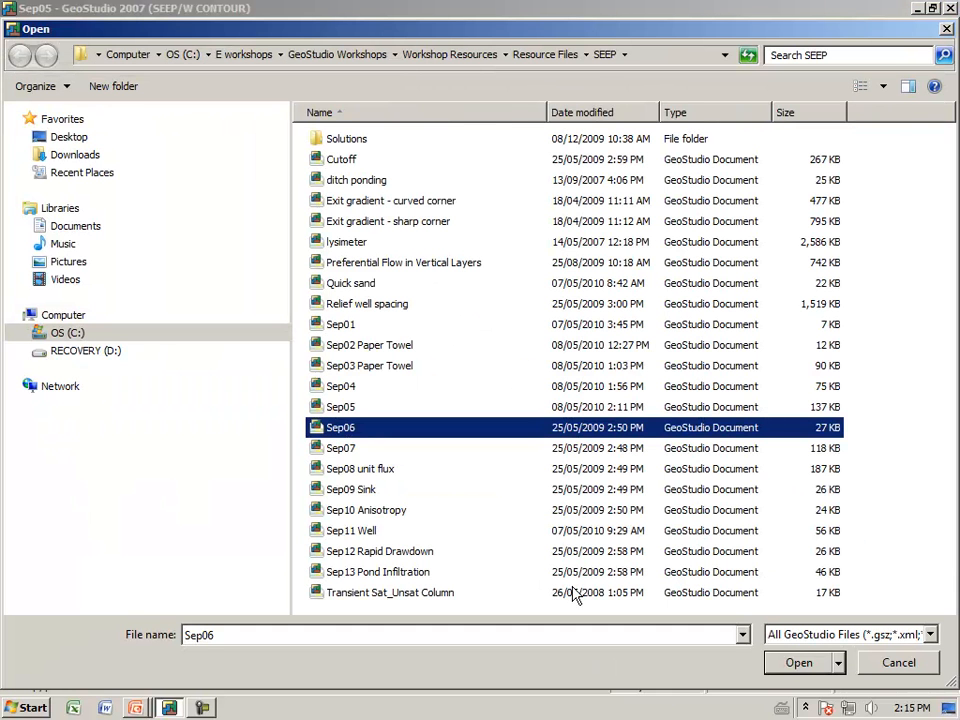
left_click(797, 662)
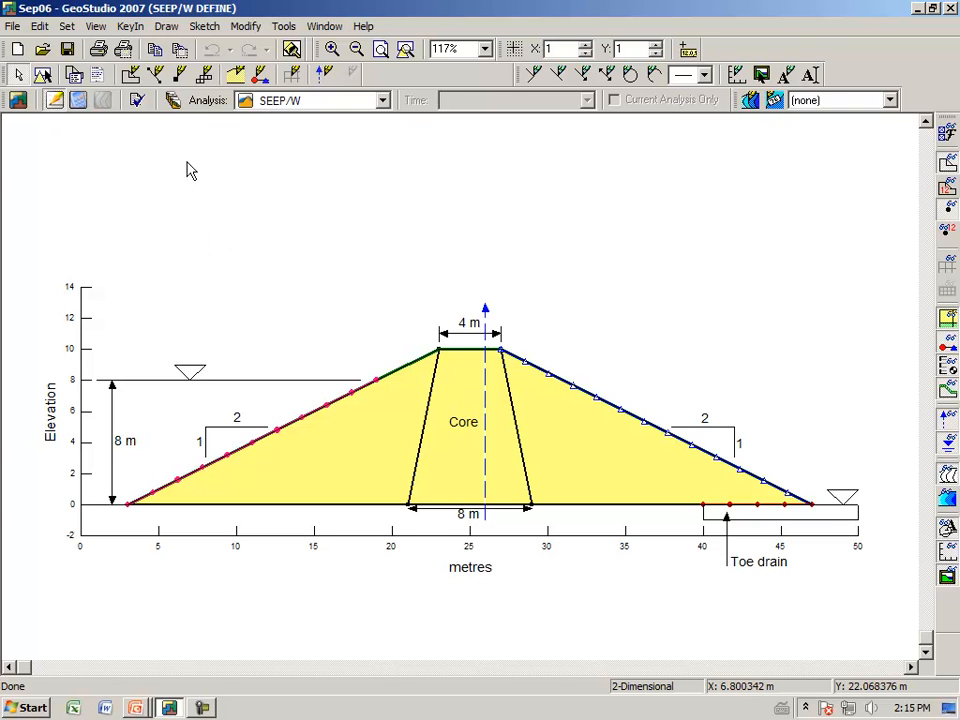
- Rename the existing SEEP/W analysis in Sep06 as "1-homo dam"
left_click(174, 101)
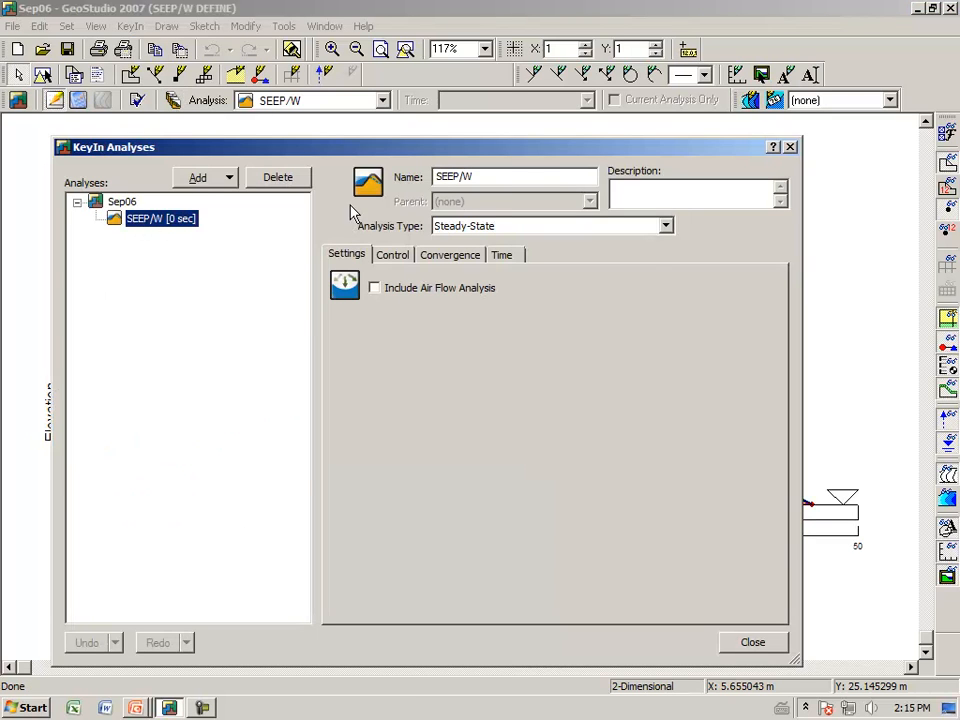
left_click(516, 177)
left_click_drag(516, 177, 370, 177)
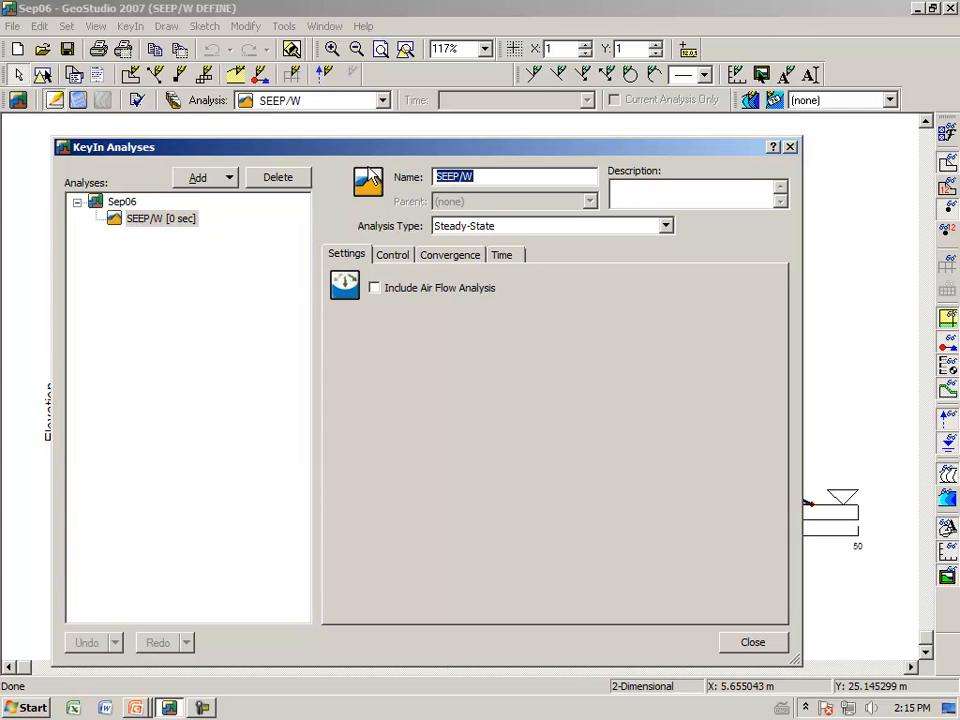
type("1-homo dam")
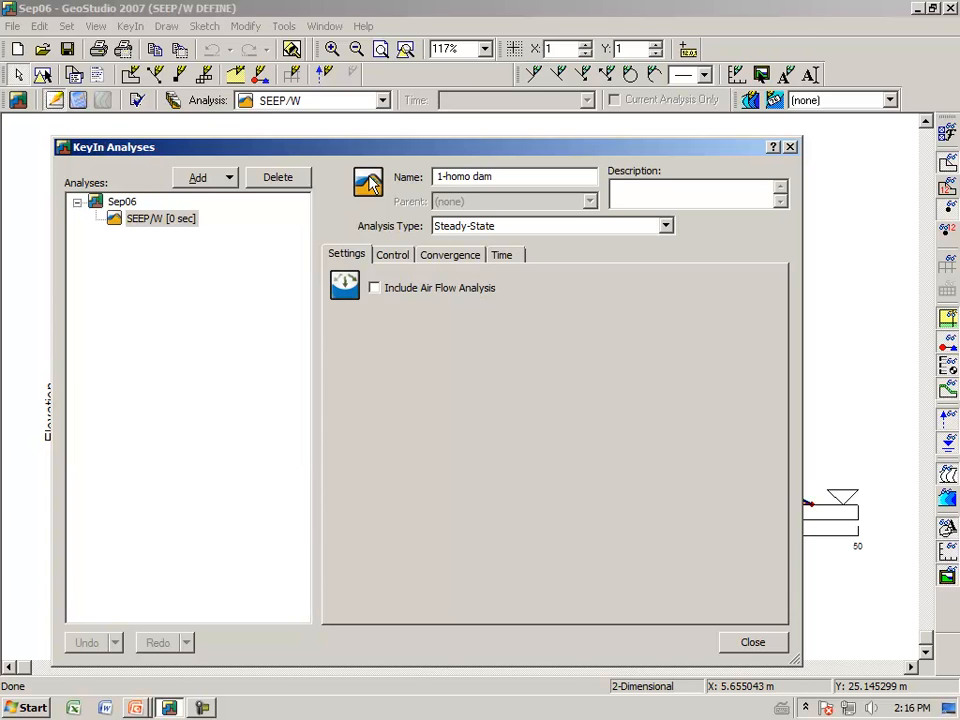
key("Tab")
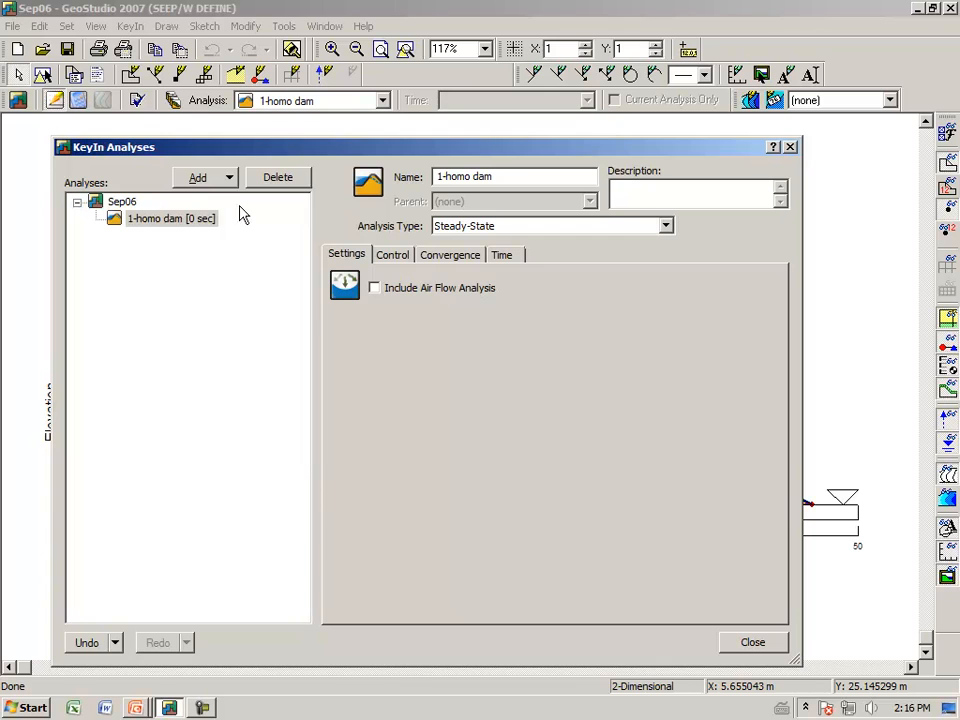
- Clone the 1-homo dam analysis and name the copy "2- with 10x less"
left_click(231, 181)
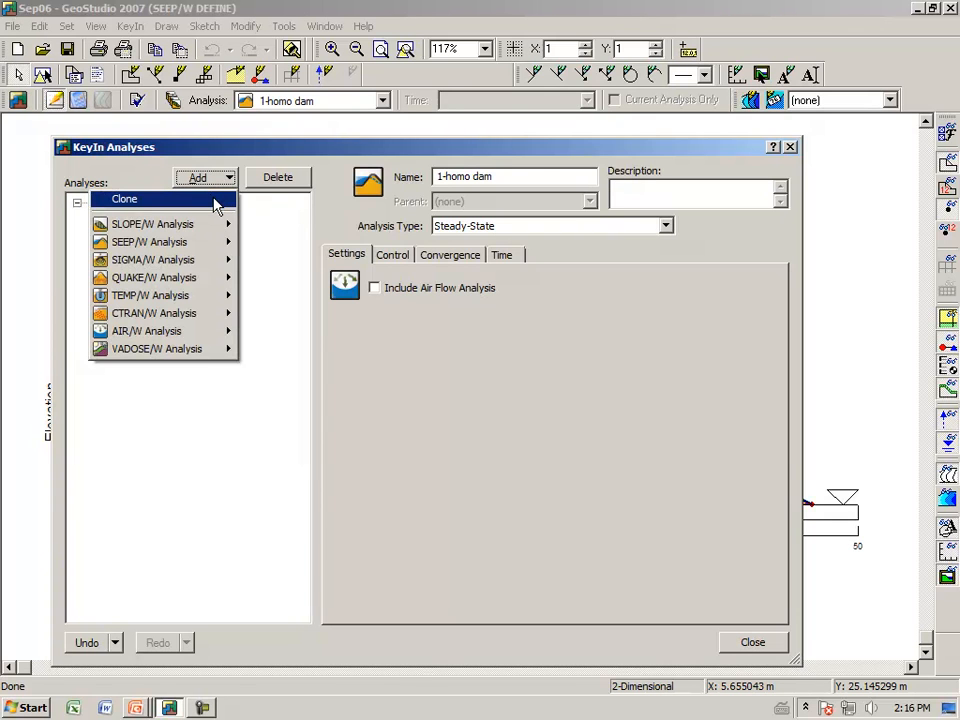
left_click(215, 200)
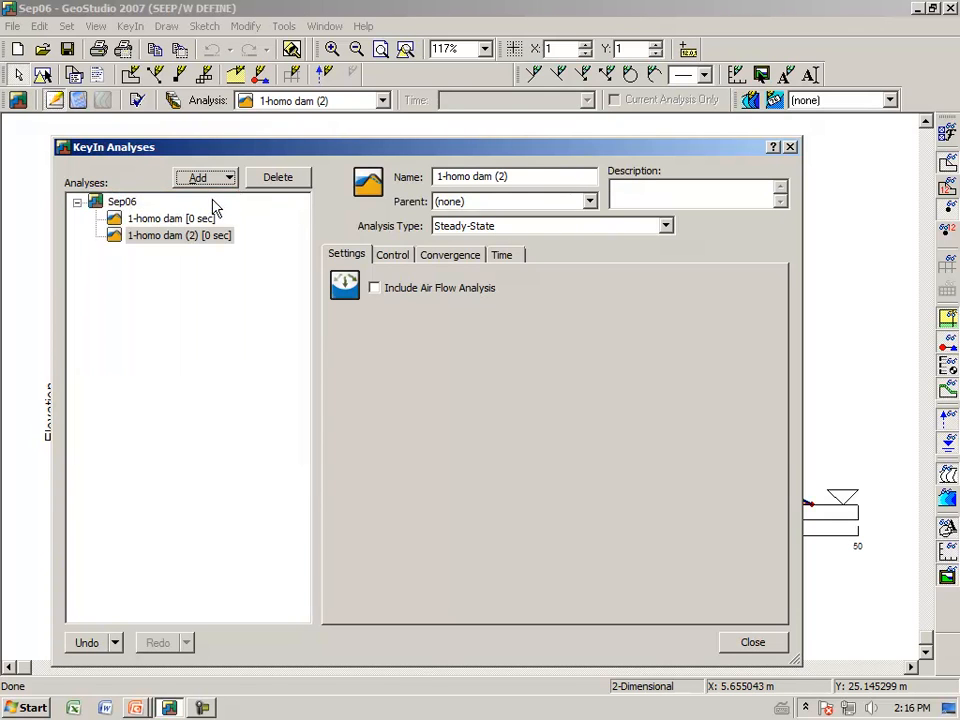
left_click(565, 181)
left_click_drag(565, 181, 268, 176)
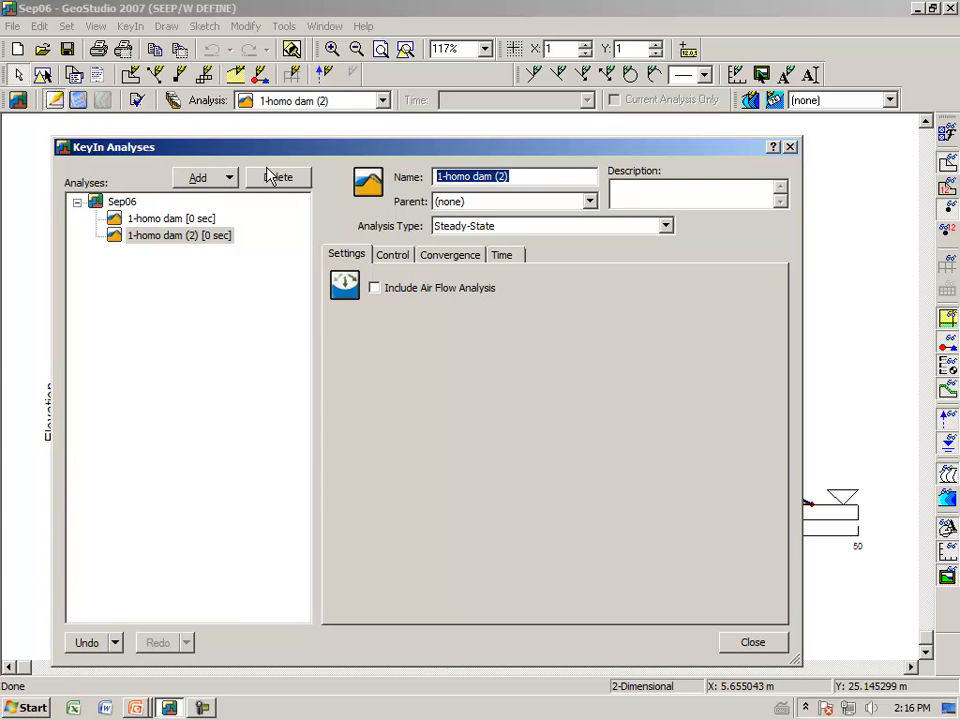
type("2-")
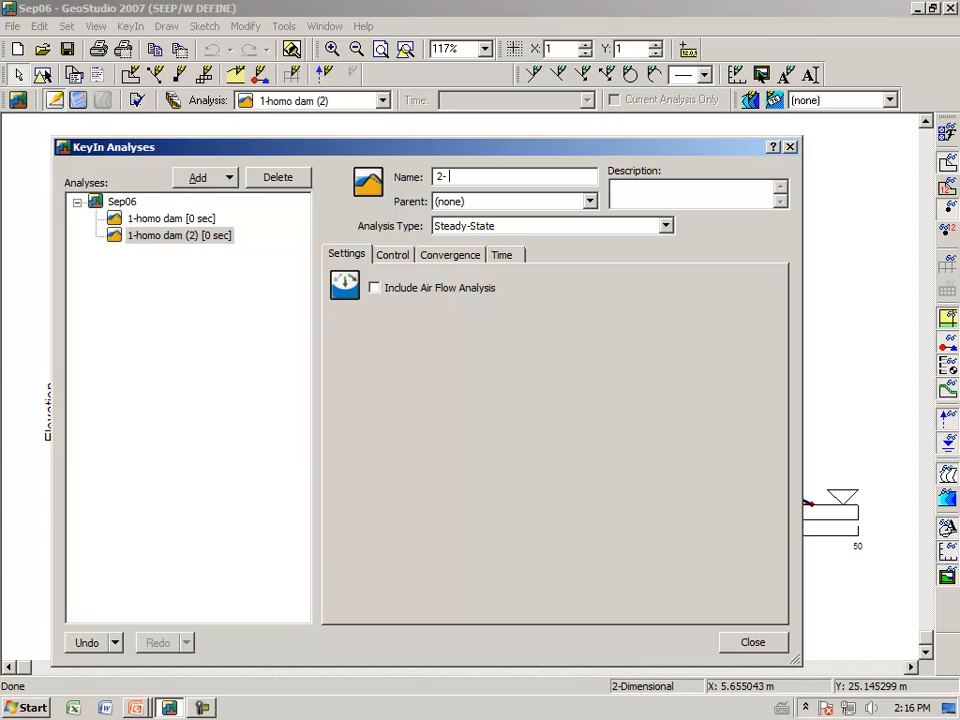
type("with 10x less")
key("Return")
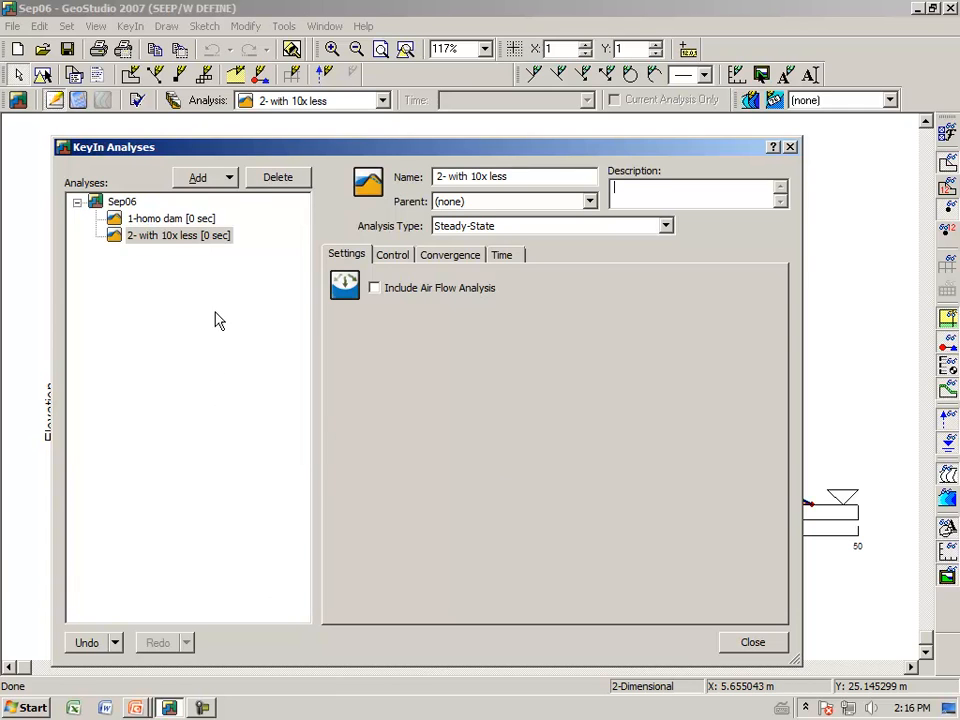
- Clone the "2- with 10x less" analysis and name the copy "3- core 100x less"
left_click(230, 186)
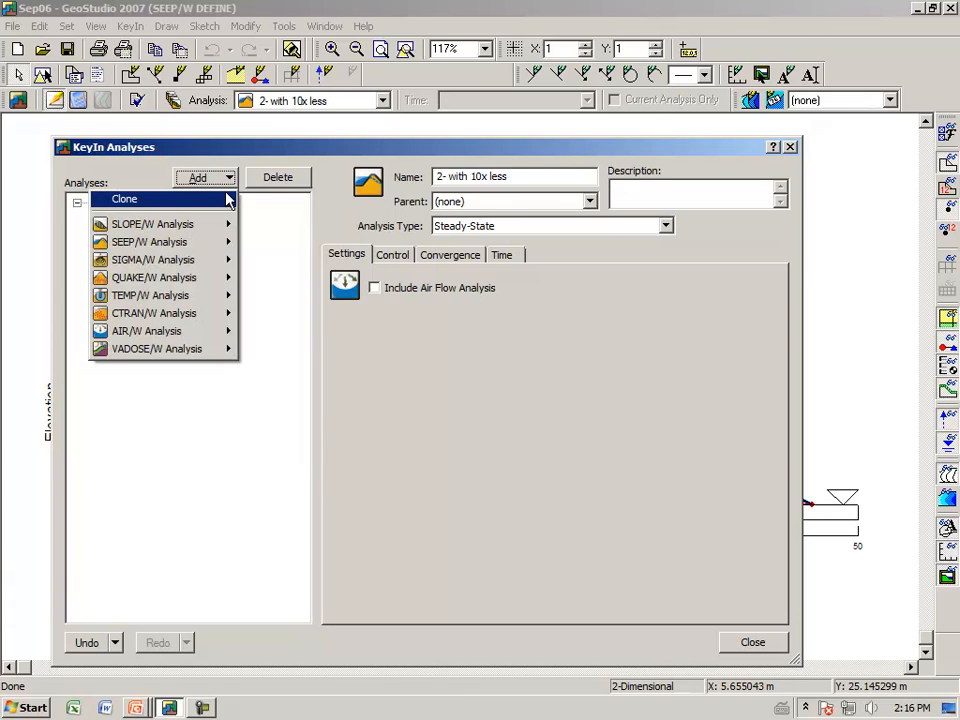
left_click(225, 198)
left_click_drag(531, 178, 325, 190)
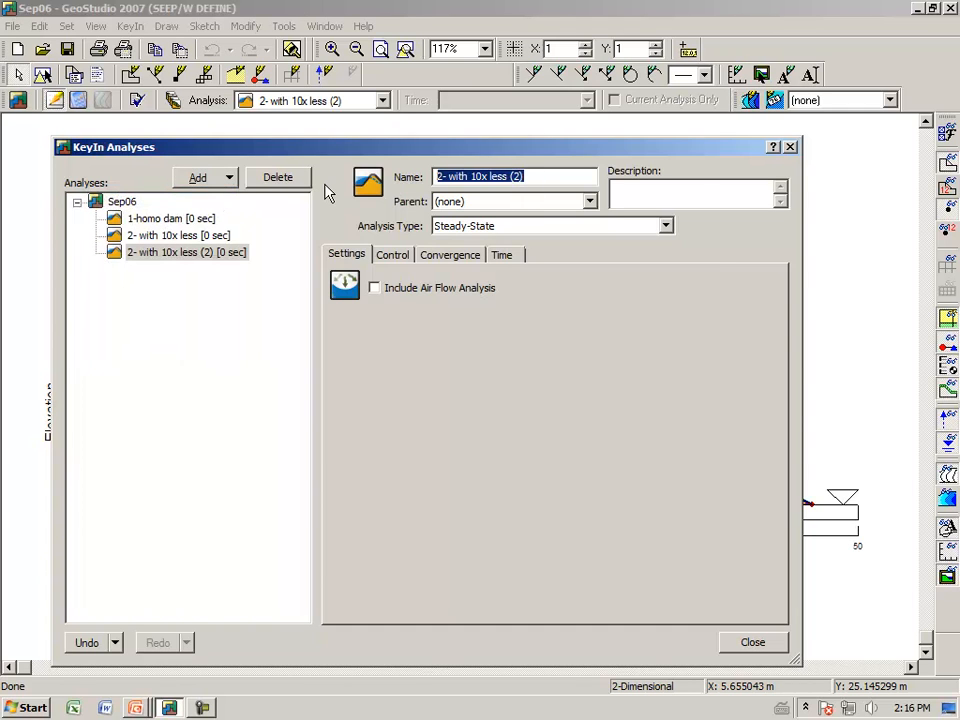
type("3-")
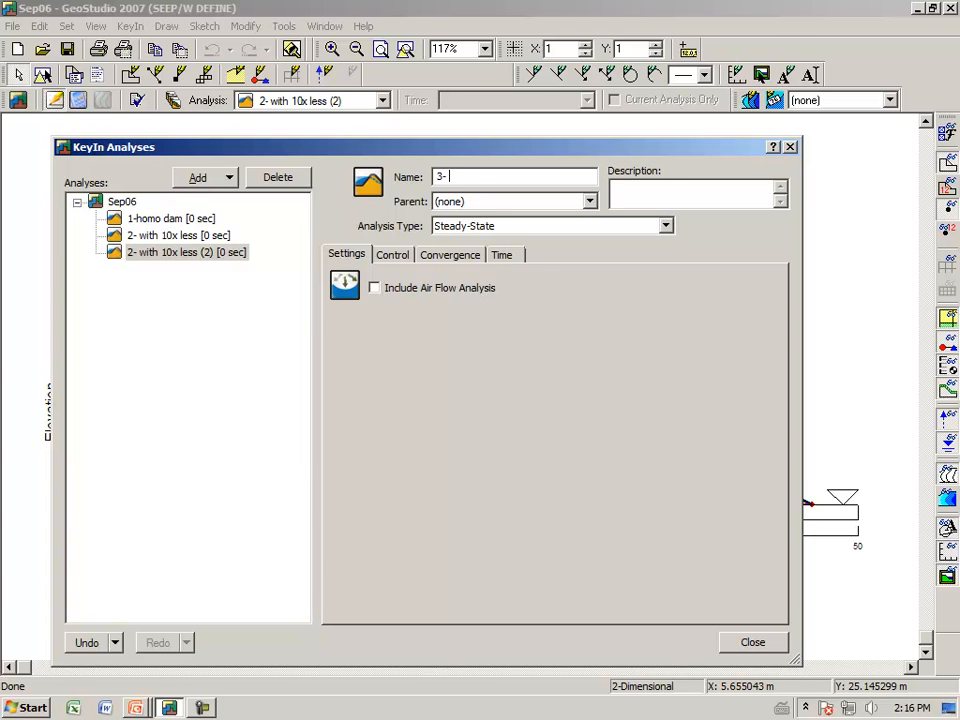
type("core 100x less")
key("Tab")
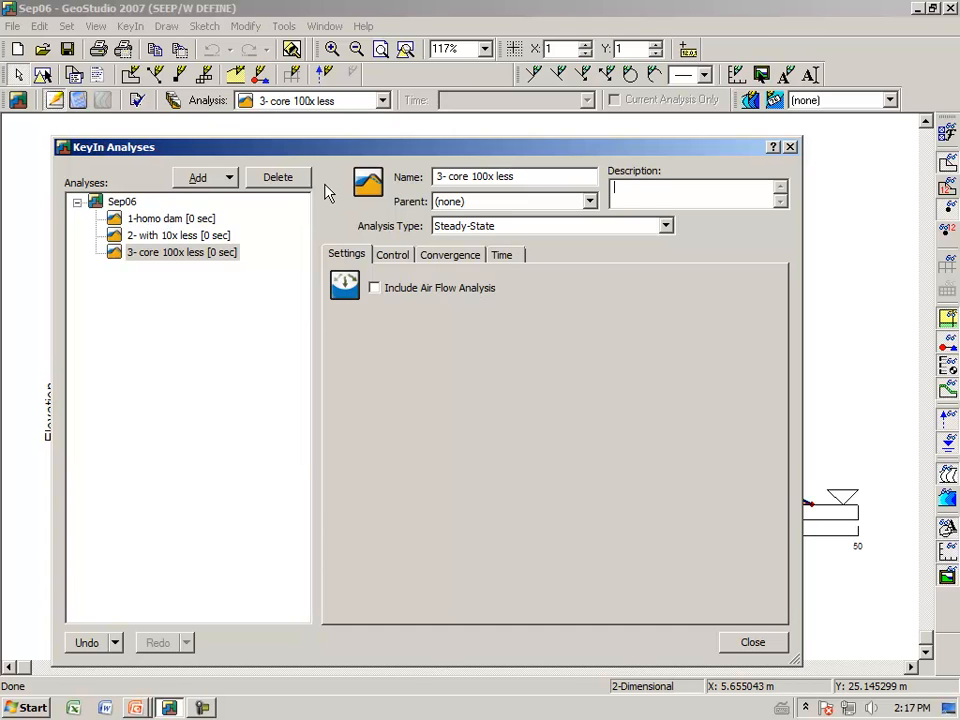
- Rename the second analysis as "2-core with 10x less" and finish defining the analyses
left_click(163, 238)
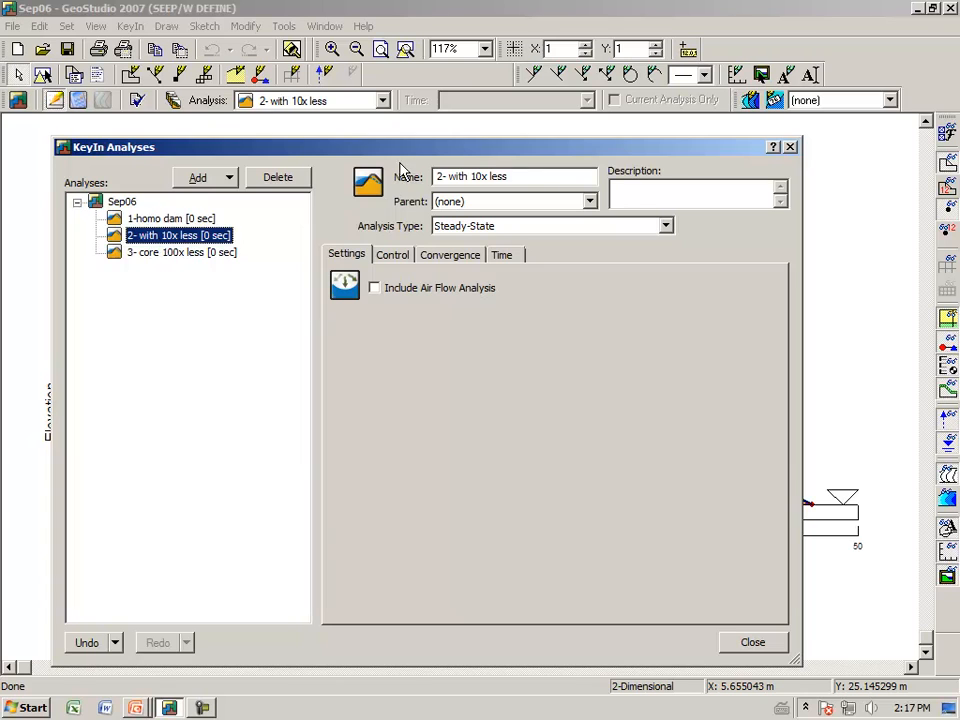
left_click(449, 176)
type("core")
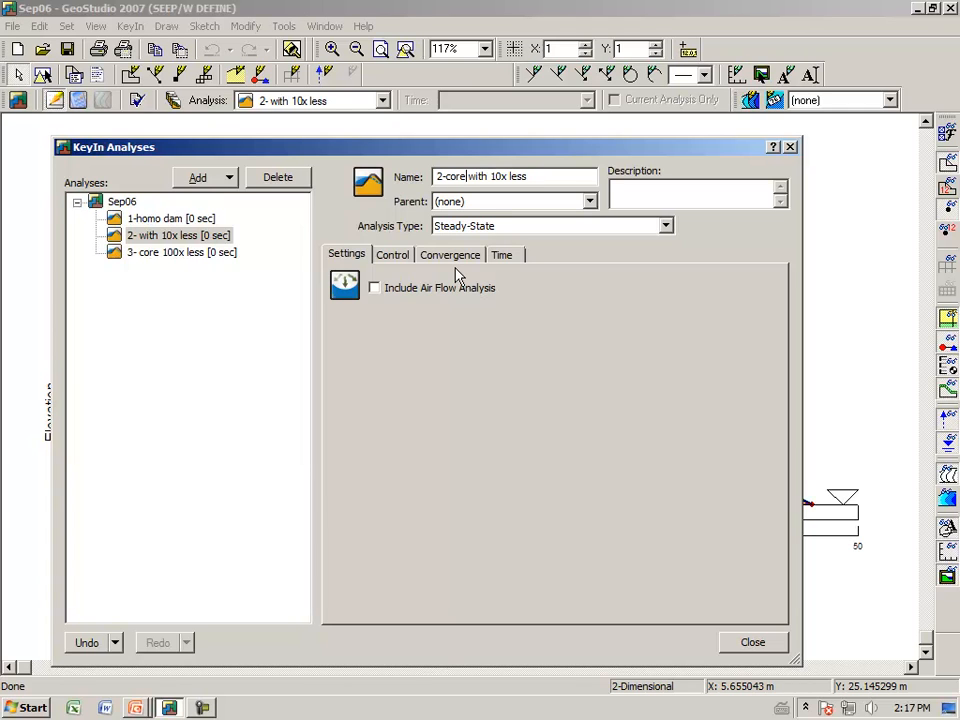
key("Tab")
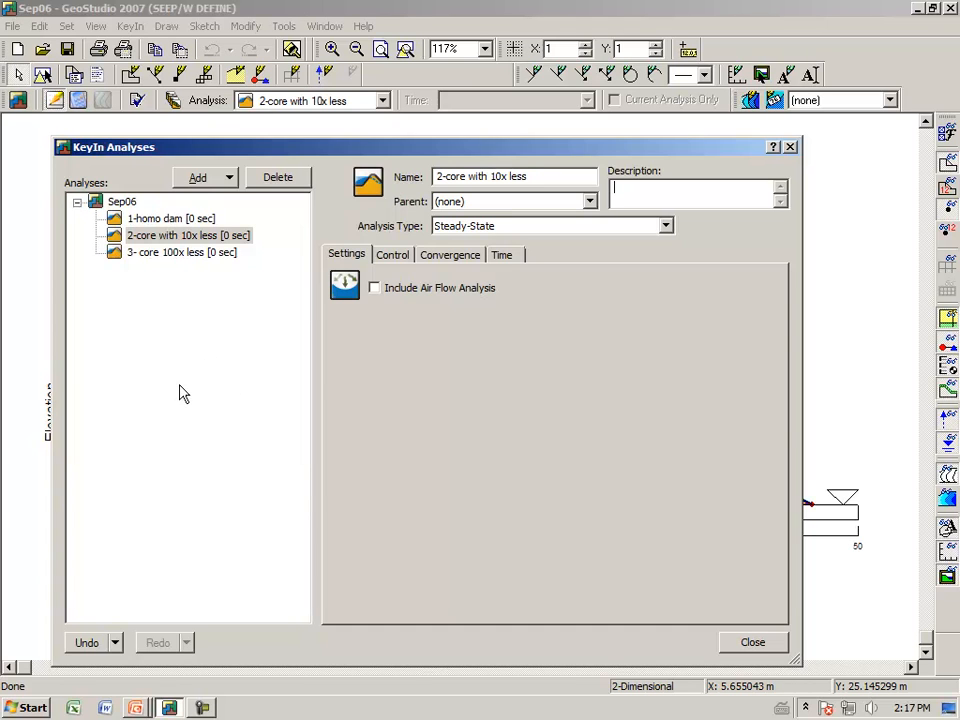
left_click(752, 643)
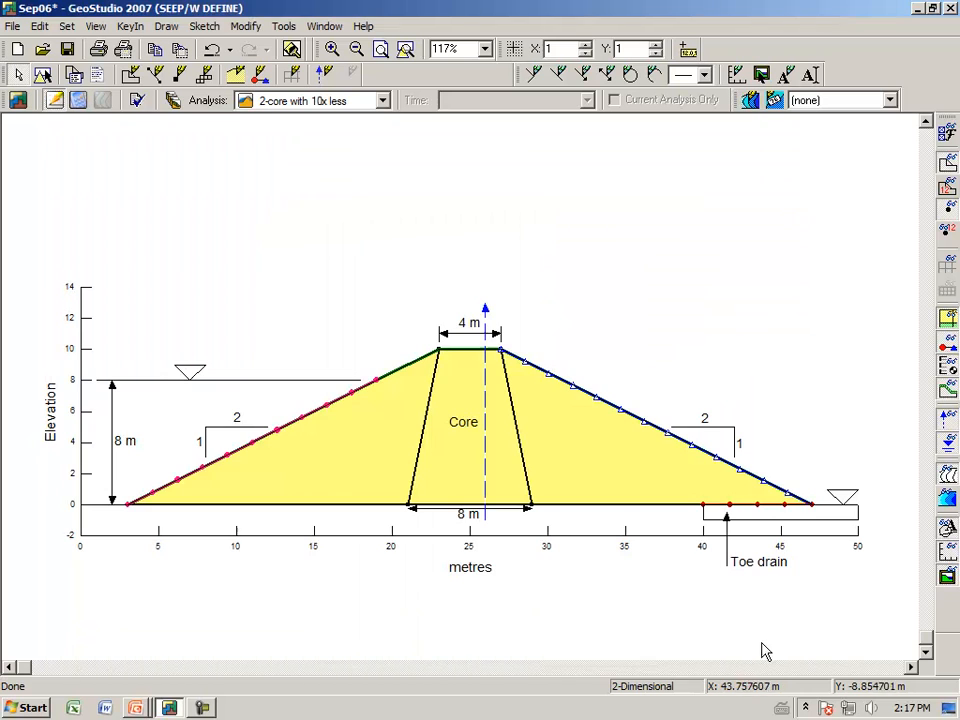
- Clone the General fill material to create a second material in Sep06
left_click(128, 27)
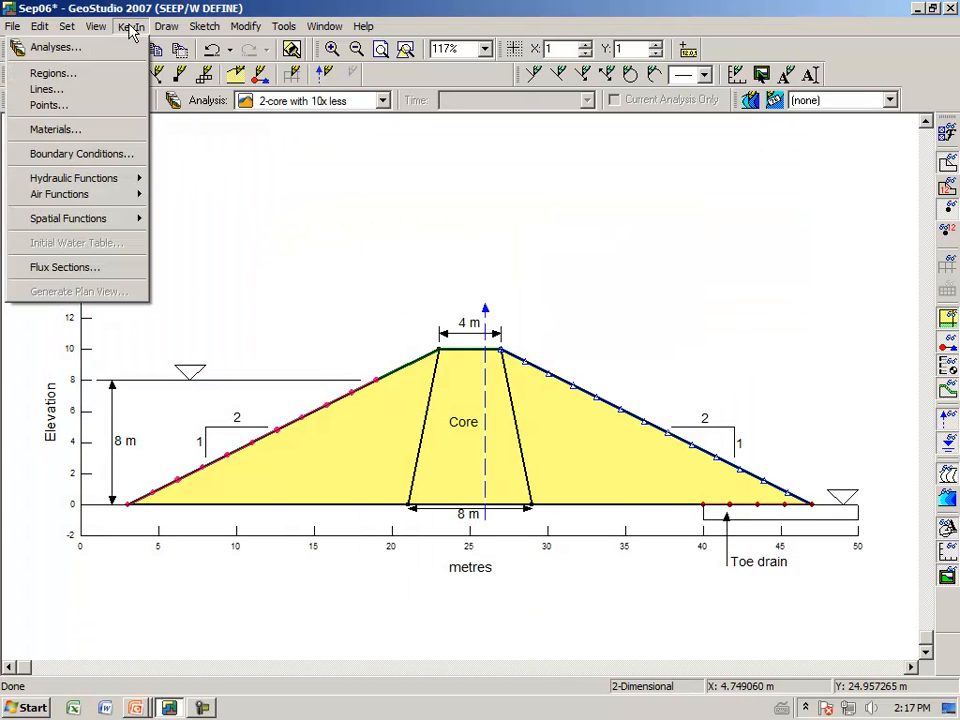
left_click(118, 131)
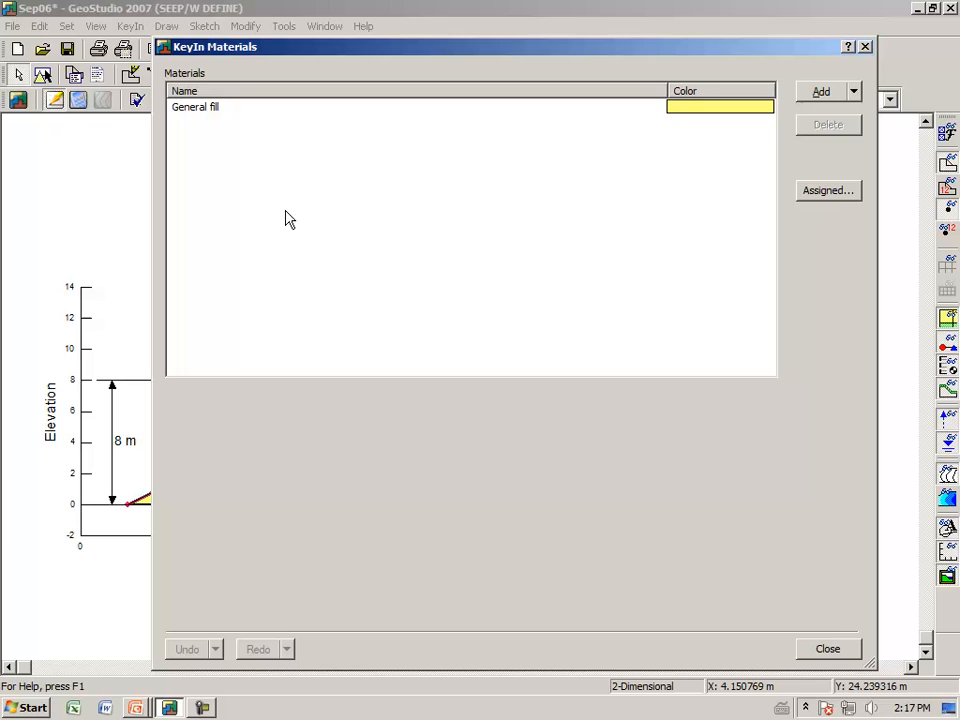
left_click(207, 108)
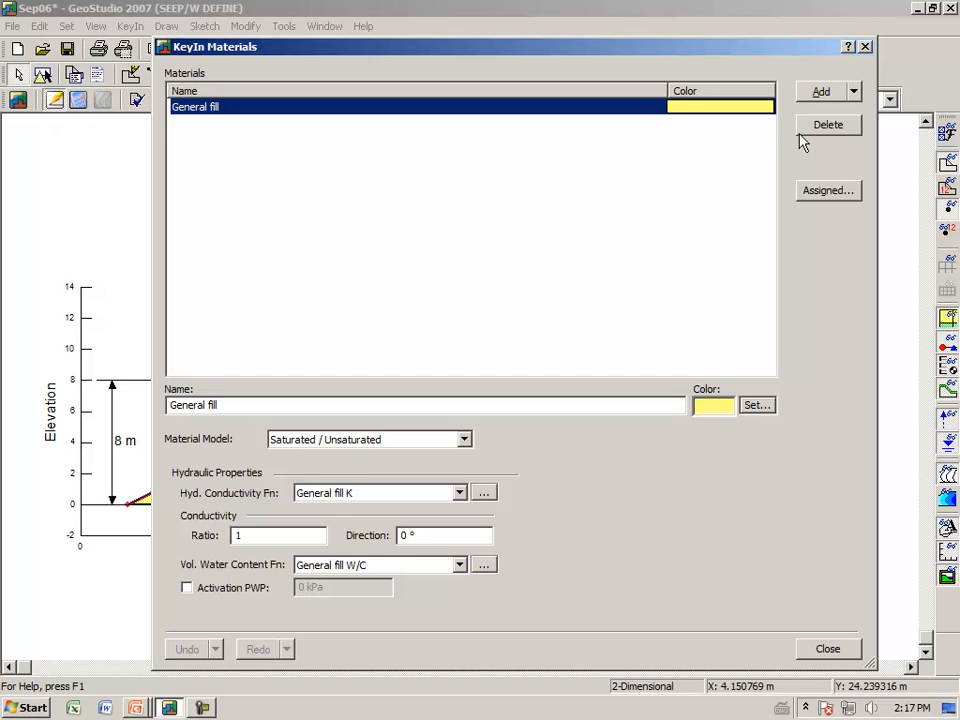
left_click(857, 97)
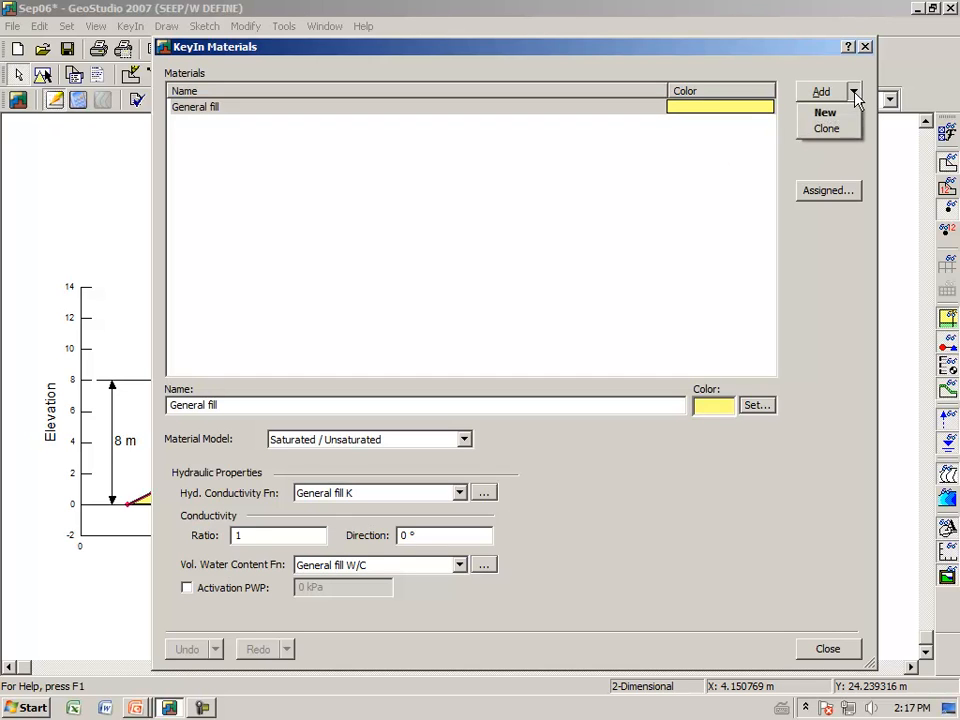
left_click(842, 131)
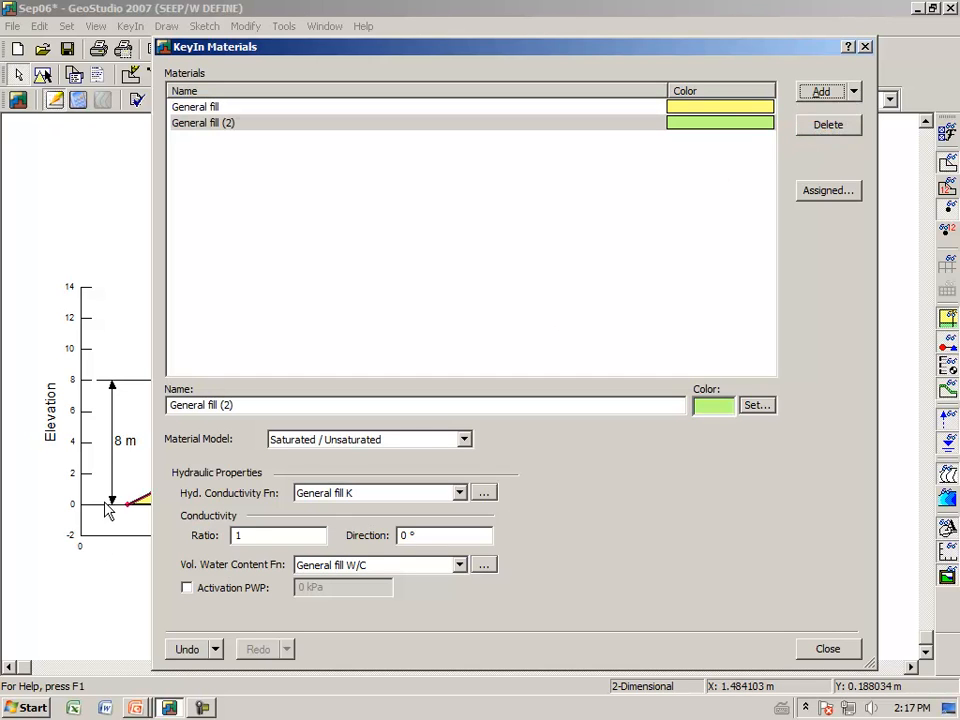
- Rename the cloned General fill material as "Core with K 10x less"
left_click_drag(259, 401, 85, 389)
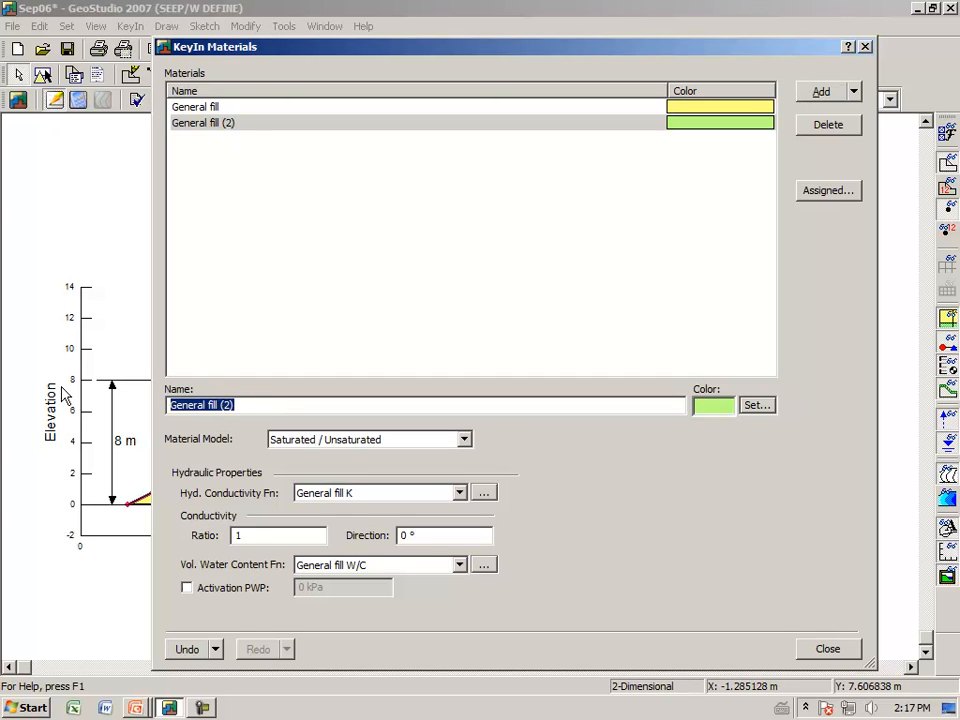
type("Core with")
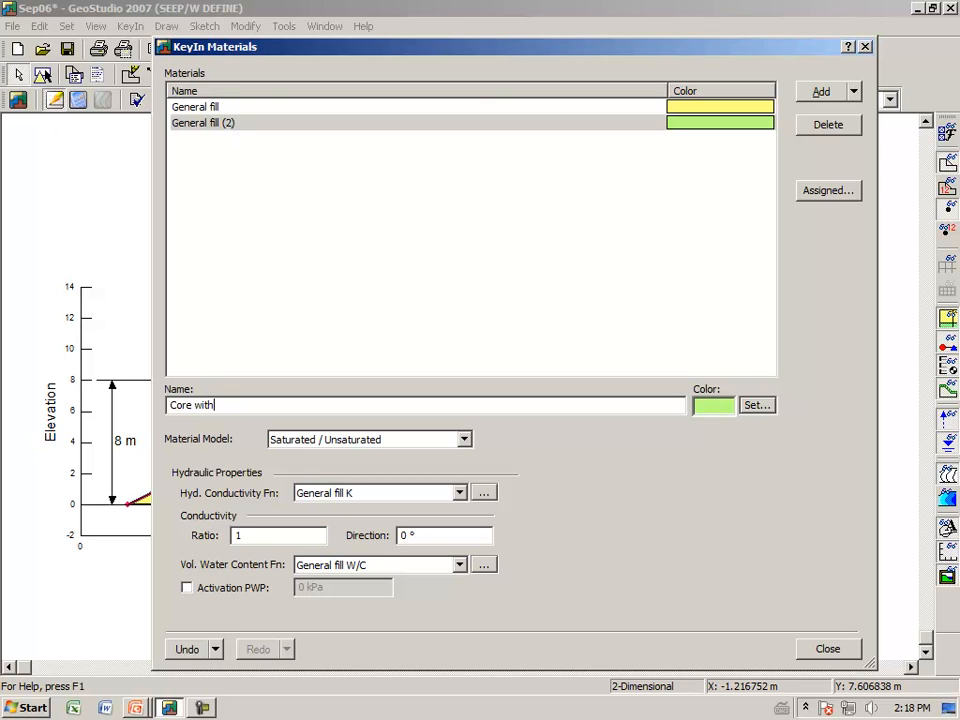
type(" K 10x less")
key("Tab")
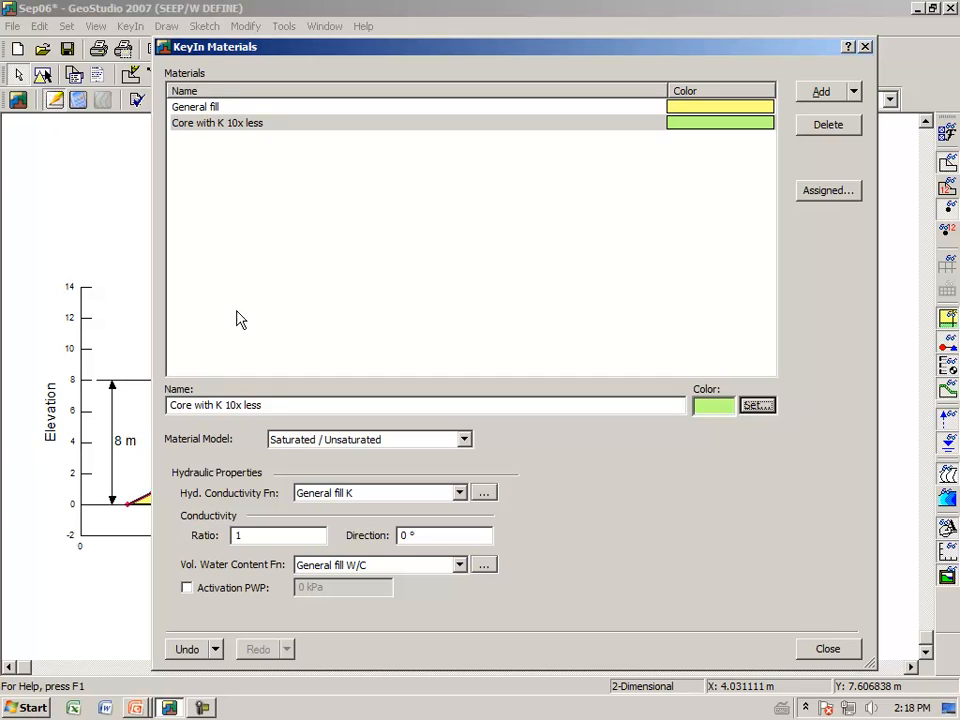
- Clone the "Core with K 10x less" material and name the copy "Core with K 100x less"
left_click(854, 93)
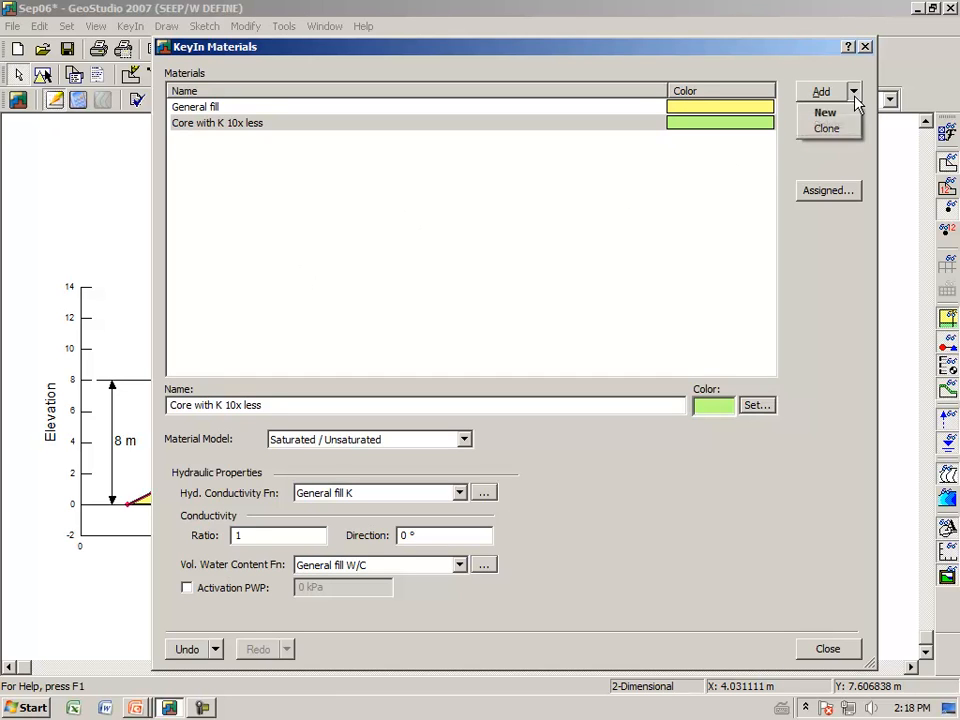
left_click(845, 137)
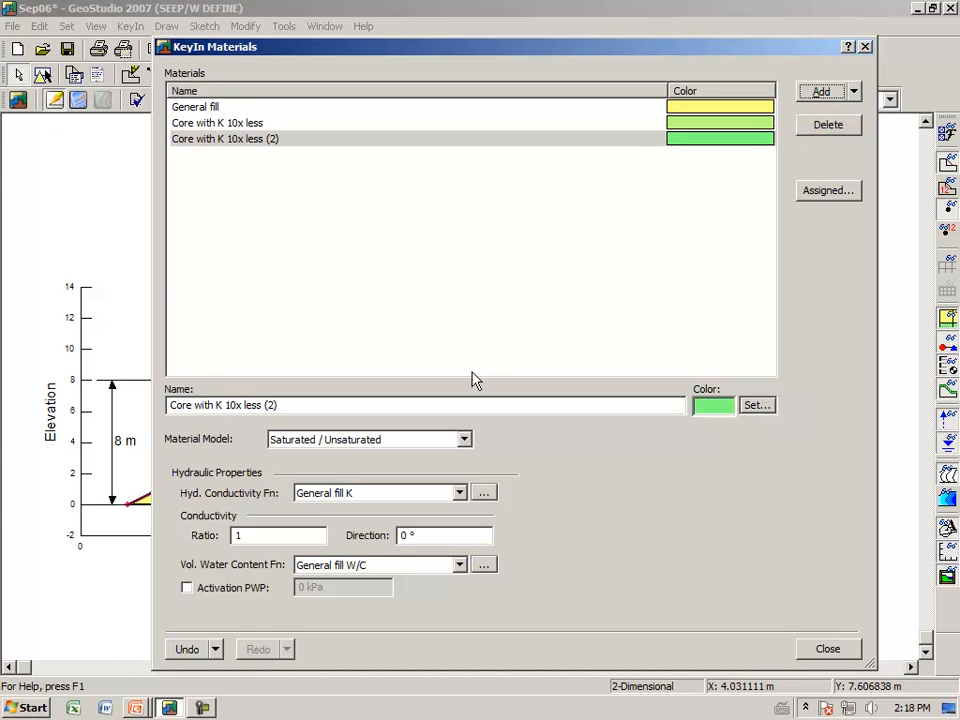
left_click(296, 408)
key("BackSpace")
key("BackSpace")
key("BackSpace")
key("BackSpace")
key("BackSpace")
key("BackSpace")
key("BackSpace")
key("BackSpace")
key("BackSpace")
key("BackSpace")
type("0x less")
- Set the display color of the "Core with K 100x less" material to the light red basic color
left_click(755, 406)
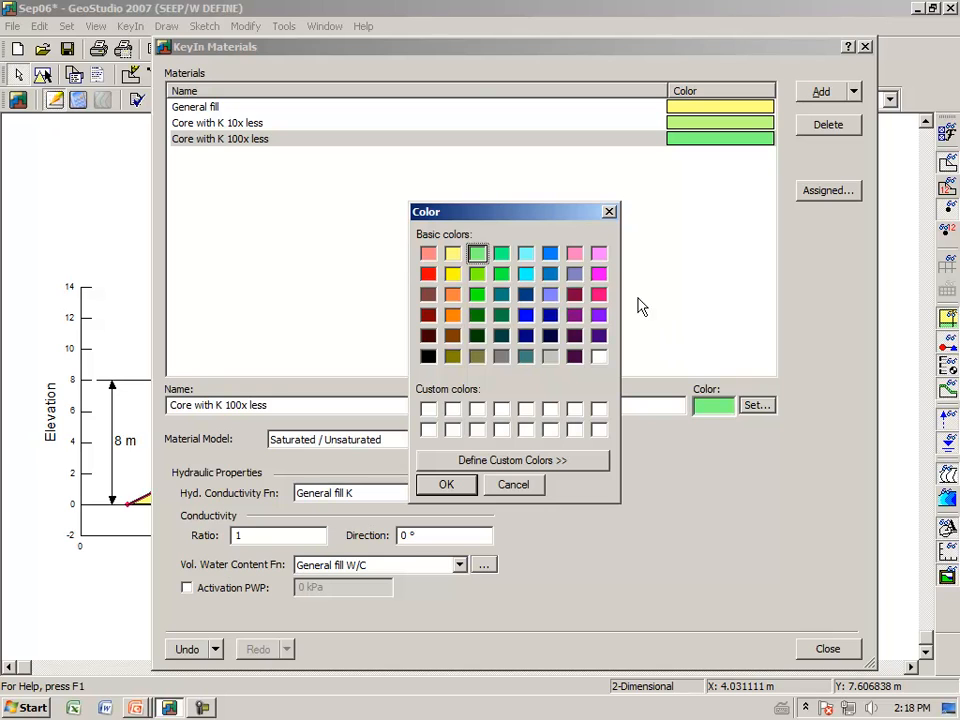
left_click(424, 256)
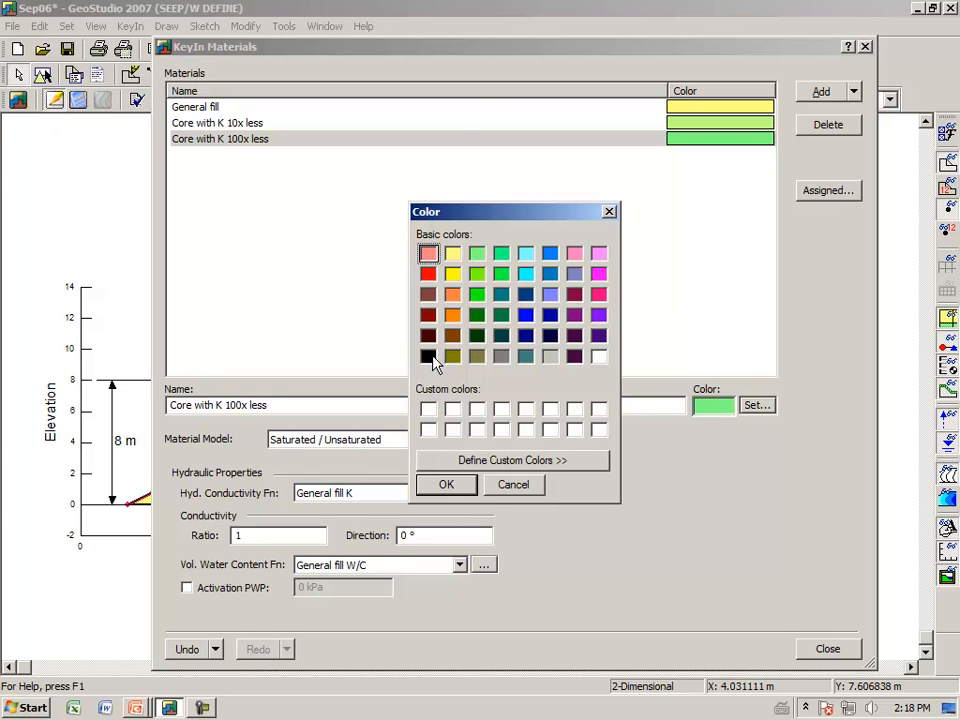
left_click(444, 485)
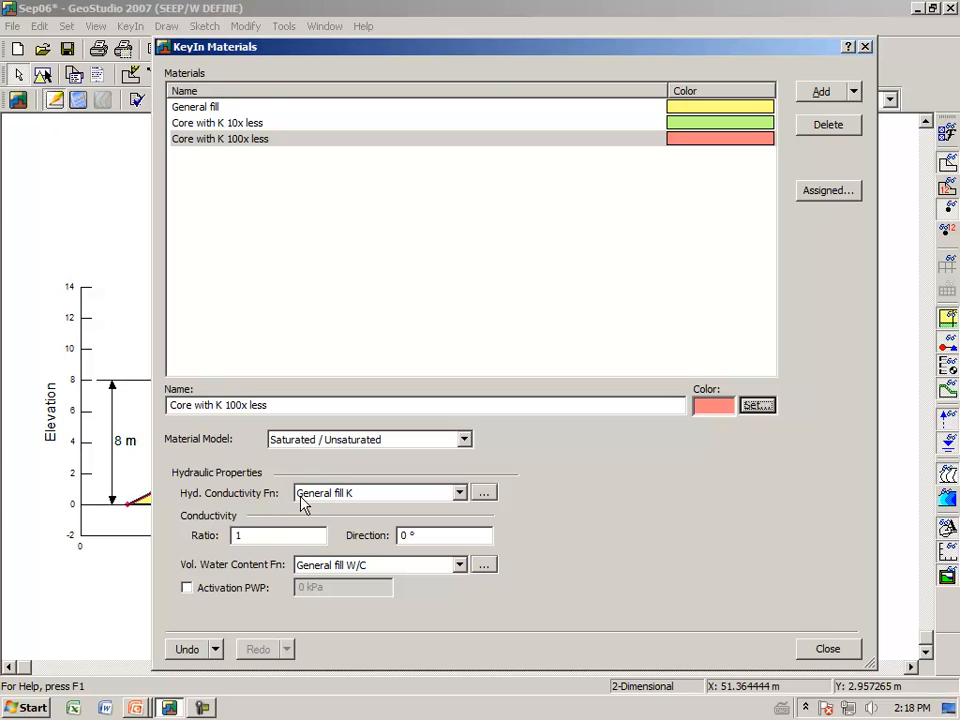
- Clone the General fill K hydraulic conductivity function and name the copy "Core K 10x"
left_click(485, 494)
left_click(485, 494)
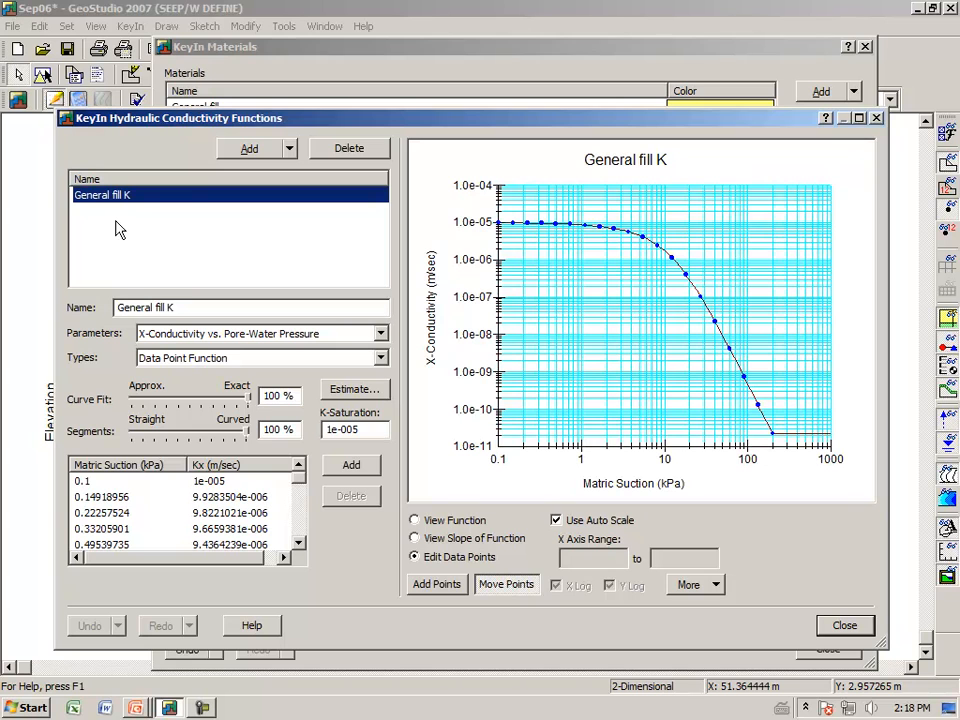
left_click(289, 149)
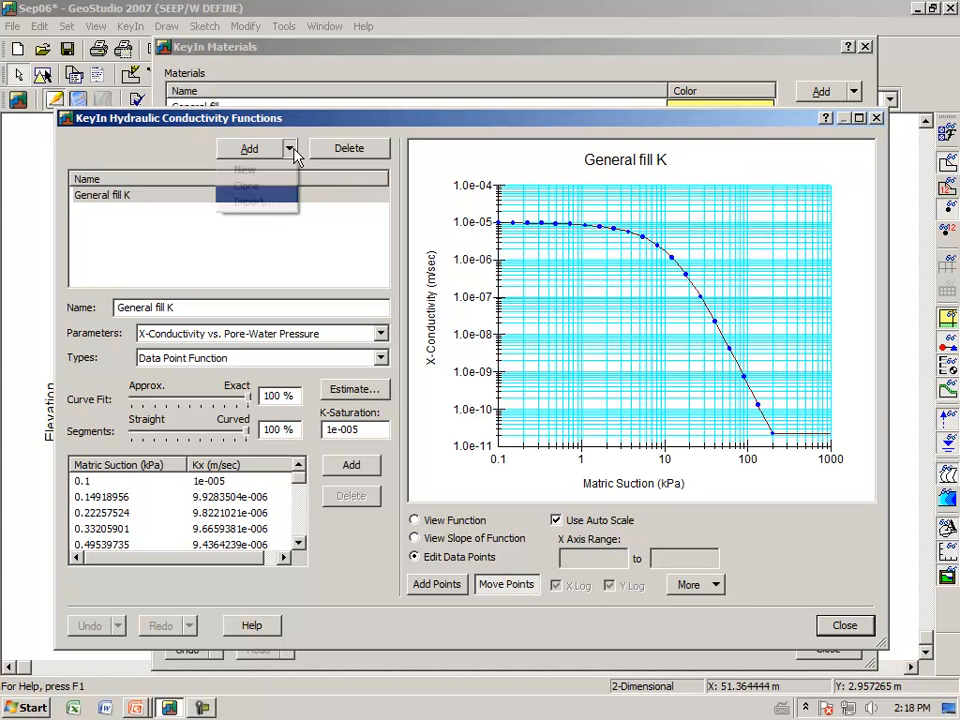
left_click(255, 186)
left_click(206, 308)
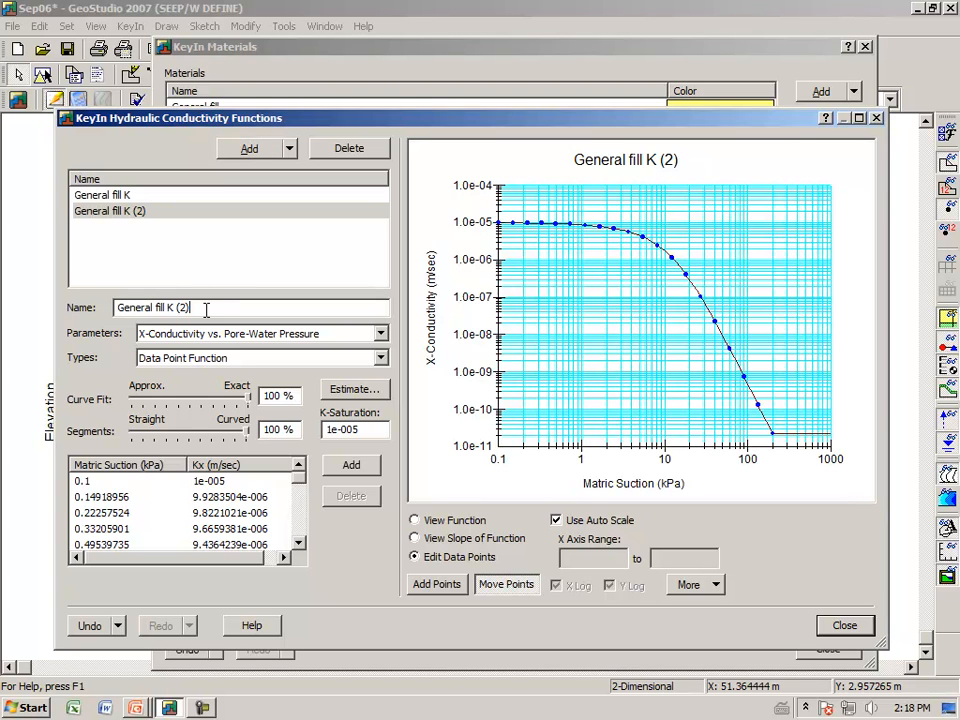
key("BackSpace")
key("BackSpace")
key("BackSpace")
key("BackSpace")
key("BackSpace")
key("BackSpace")
key("BackSpace")
key("BackSpace")
key("BackSpace")
key("BackSpace")
key("BackSpace")
key("BackSpace")
key("BackSpace")
key("BackSpace")
key("BackSpace")
key("BackSpace")
key("BackSpace")
key("BackSpace")
type("Core K 10x")
key("Tab")
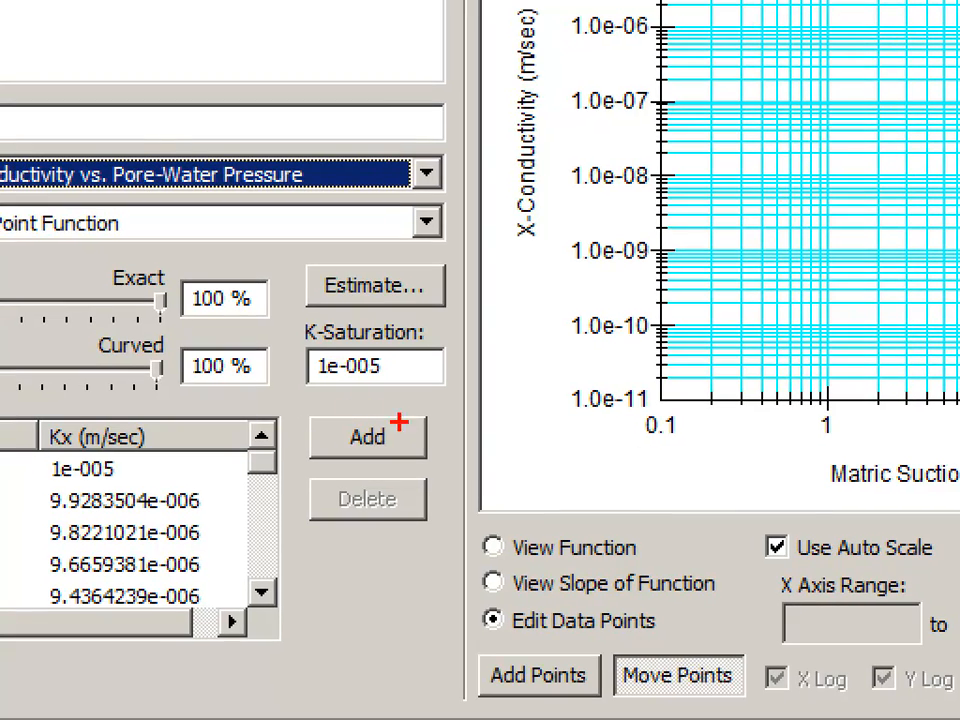
- Set the K-Saturation of the Core K 10x function to 1e-006 m/sec
mouse_move(358, 305)
left_mouse_down()
mouse_move(282, 310)
mouse_move(321, 407)
mouse_move(441, 373)
mouse_move(413, 313)
left_mouse_up()
key("Escape")
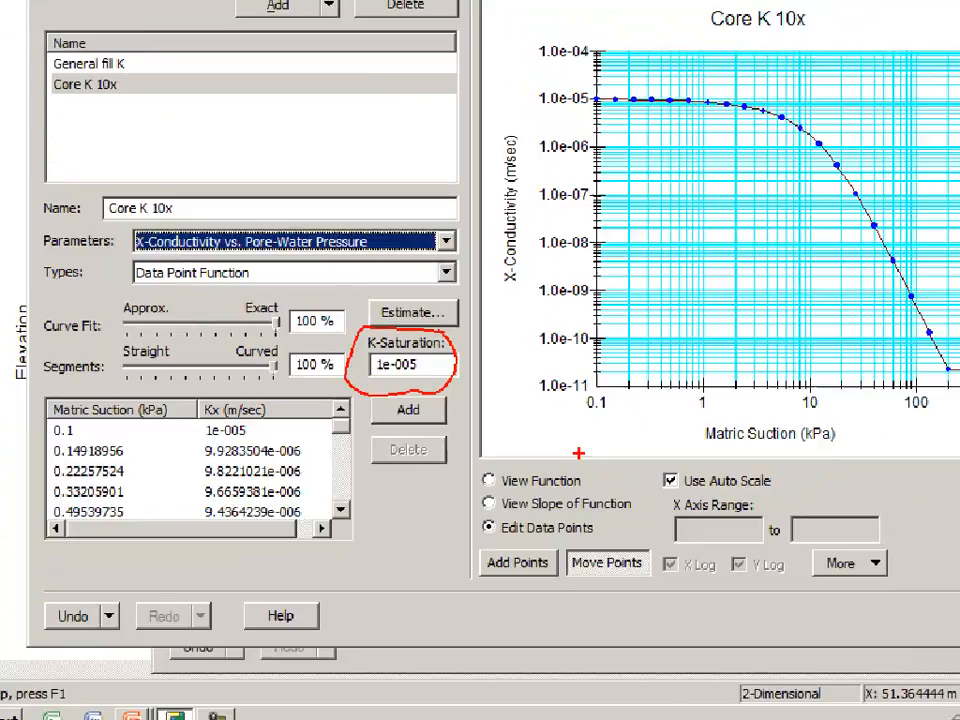
left_click(377, 430)
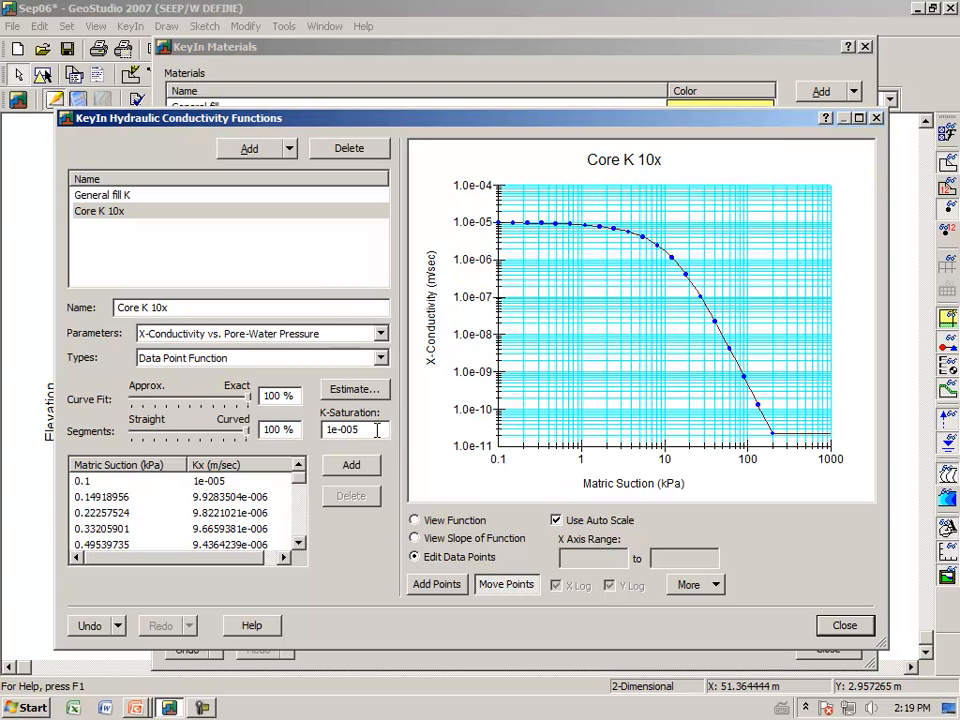
key("BackSpace")
key("BackSpace")
key("BackSpace")
key("BackSpace")
key("BackSpace")
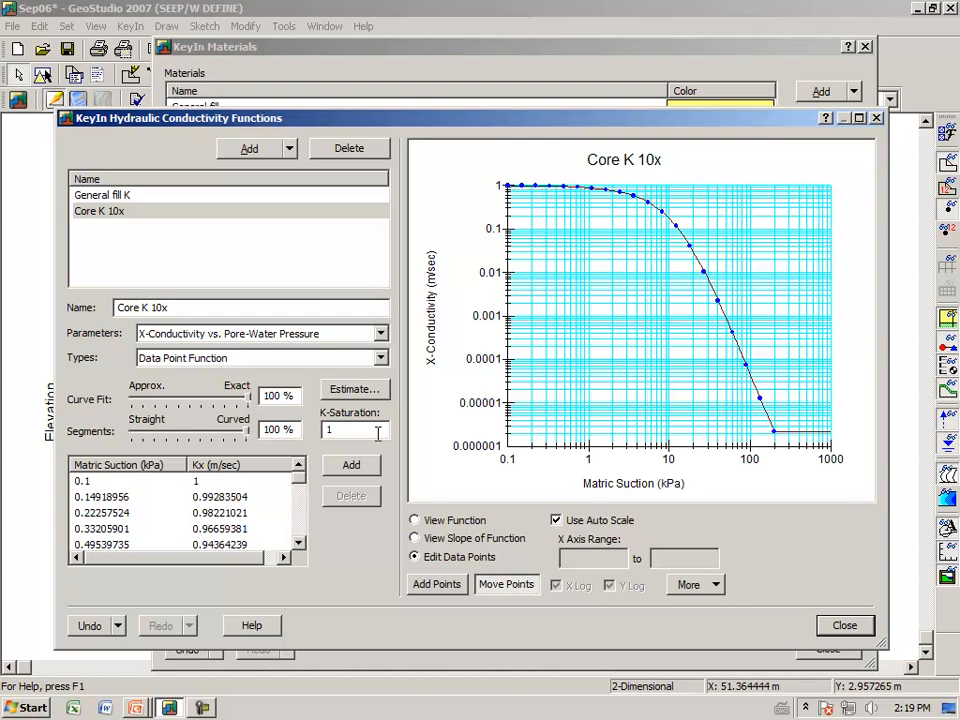
left_click_drag(357, 433, 308, 429)
type("1e")
type("-006")
key("Tab")
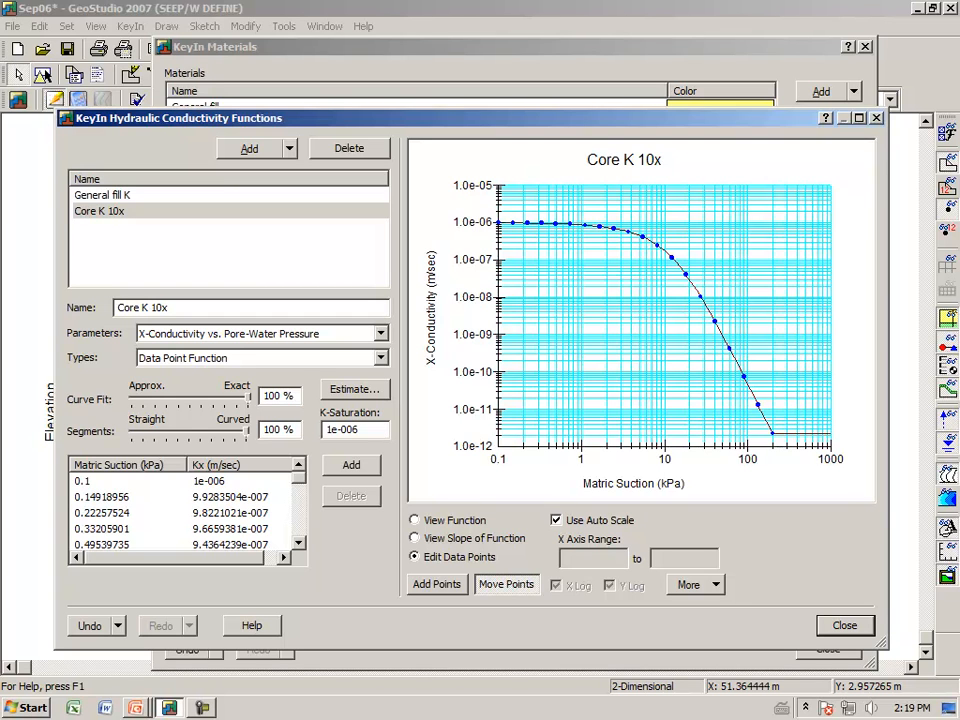
mouse_move(446, 230)
left_mouse_down()
mouse_move(477, 235)
mouse_move(436, 218)
left_mouse_up()
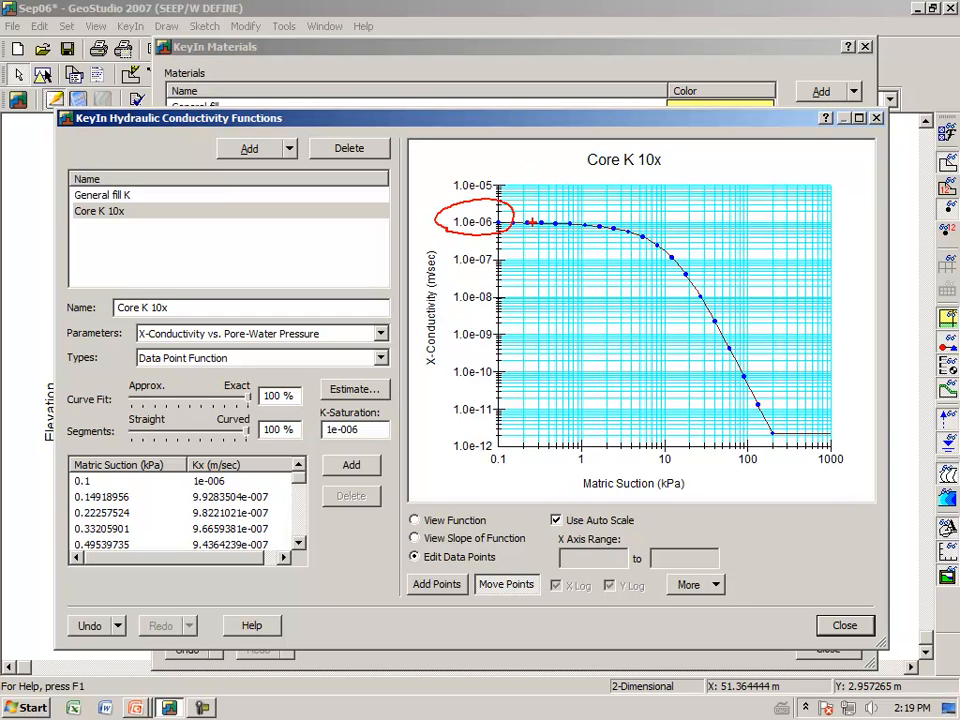
key("Escape")
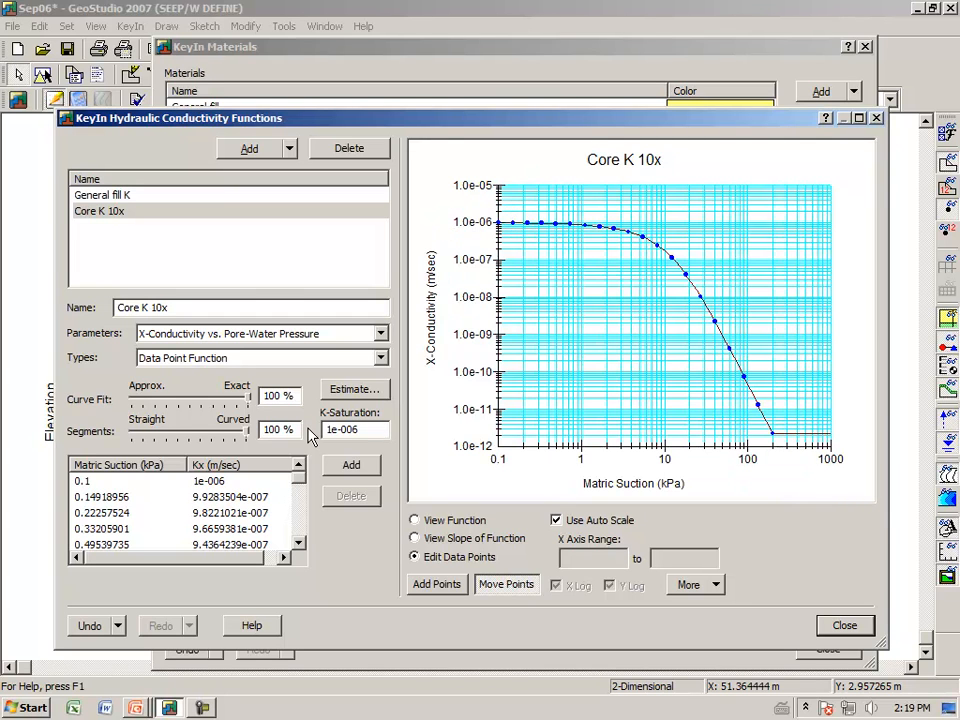
- Clone the Core K 10x conductivity function and name the copy "Core K 100x"
left_click(290, 150)
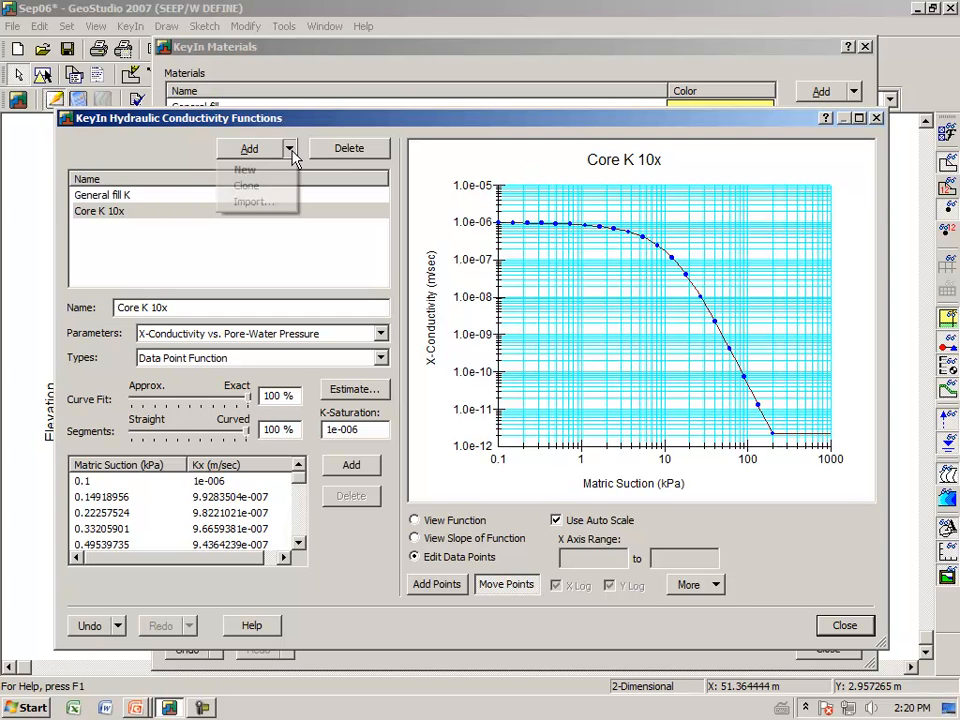
left_click(255, 187)
left_click(204, 311)
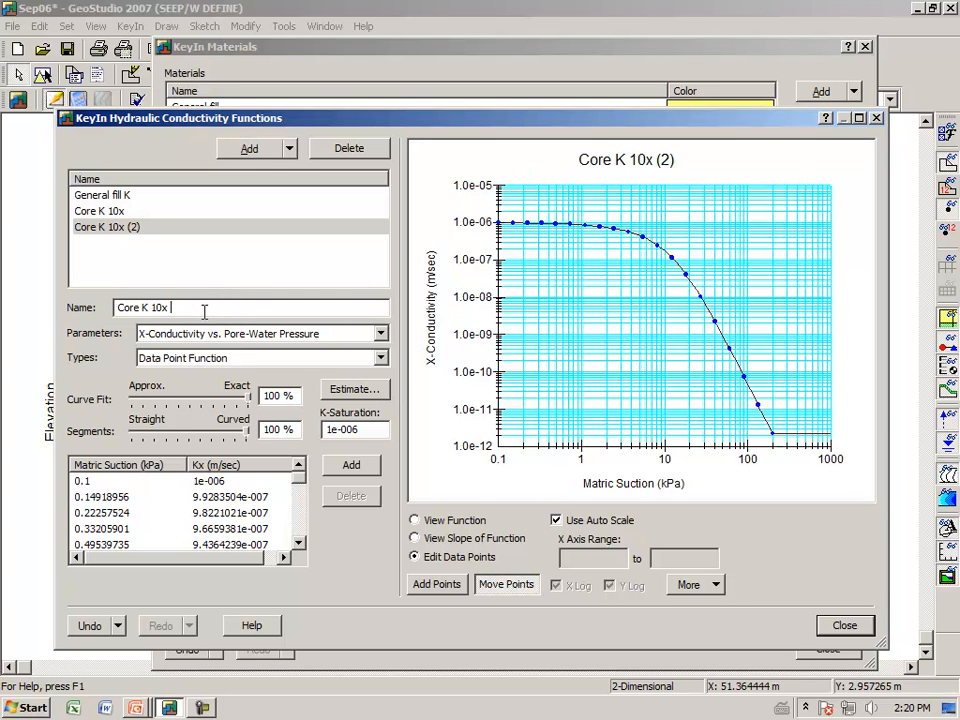
type("0x")
- Set the K-Saturation of the Core K 100x function to 1e-007 m/sec
left_click(362, 430)
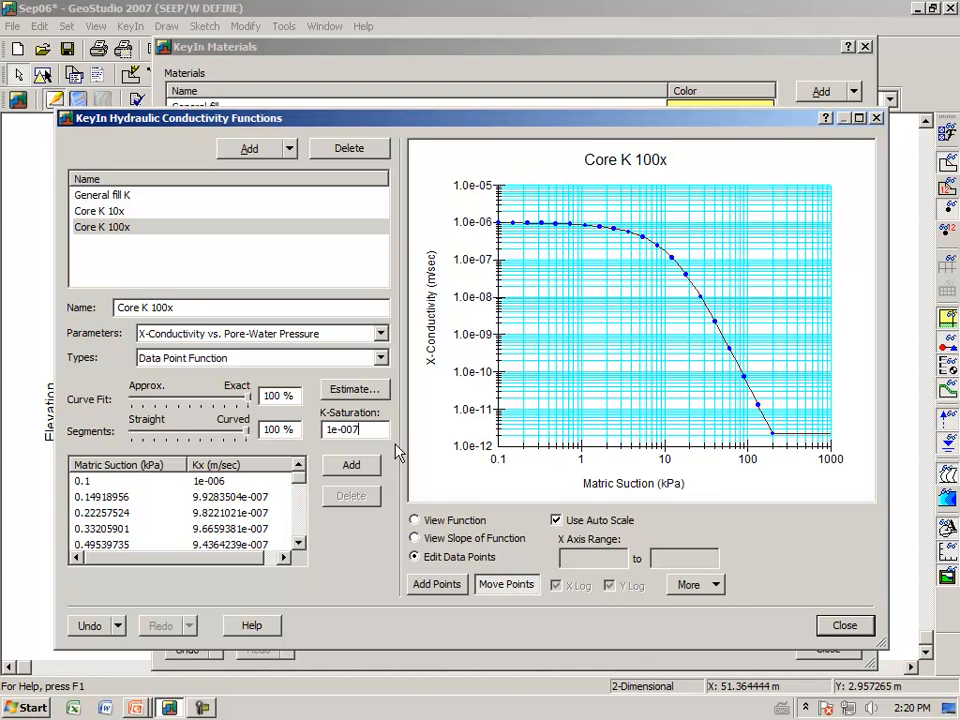
key("Tab")
mouse_move(442, 237)
left_mouse_down()
mouse_move(482, 201)
mouse_move(438, 235)
left_mouse_up()
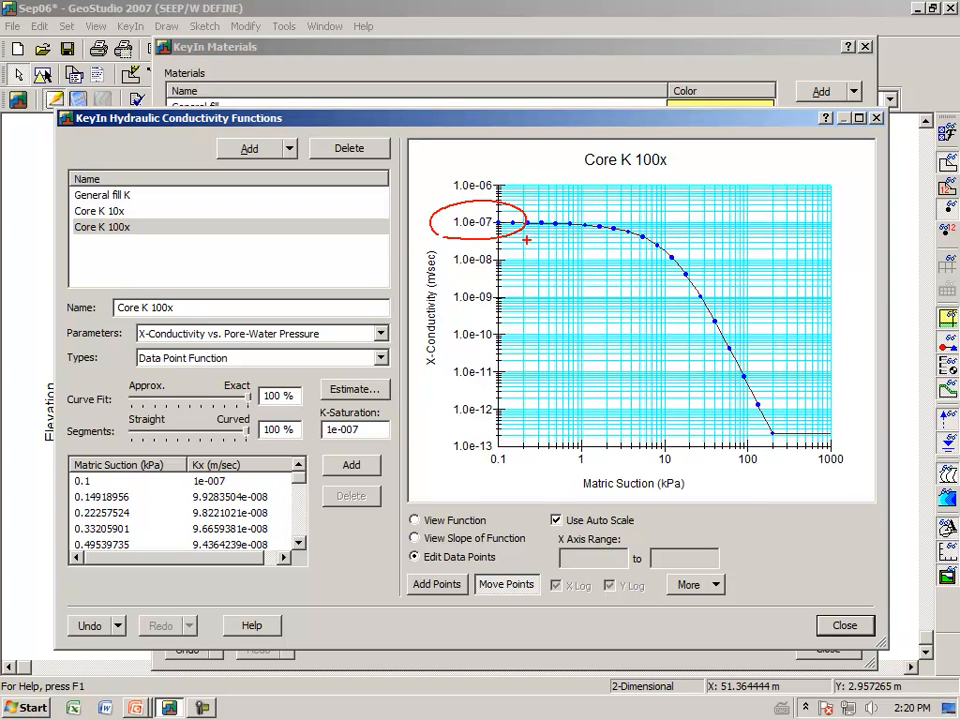
key("Escape")
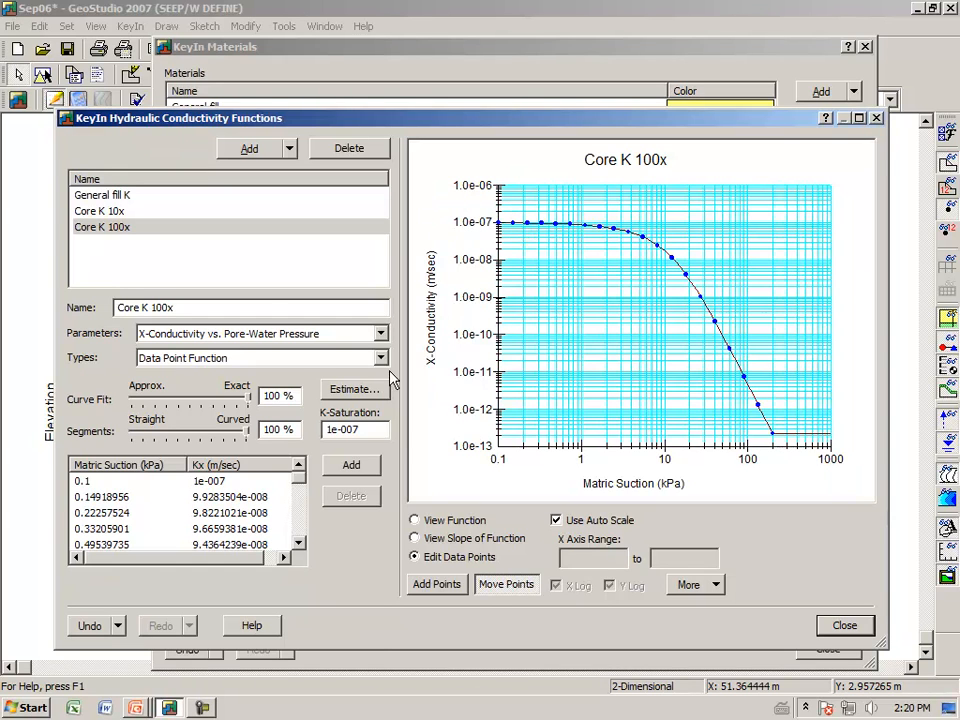
- Compare the General fill K, Core K 10x and Core K 100x curves on one graph, and close the function and material definitions
left_click(102, 198)
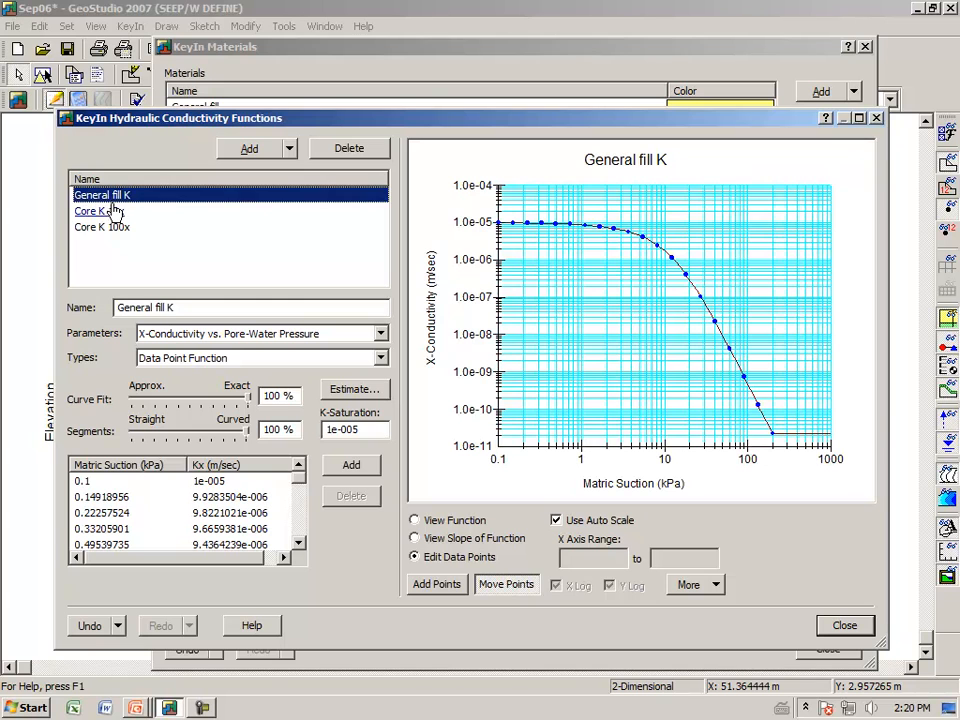
left_click(110, 214)
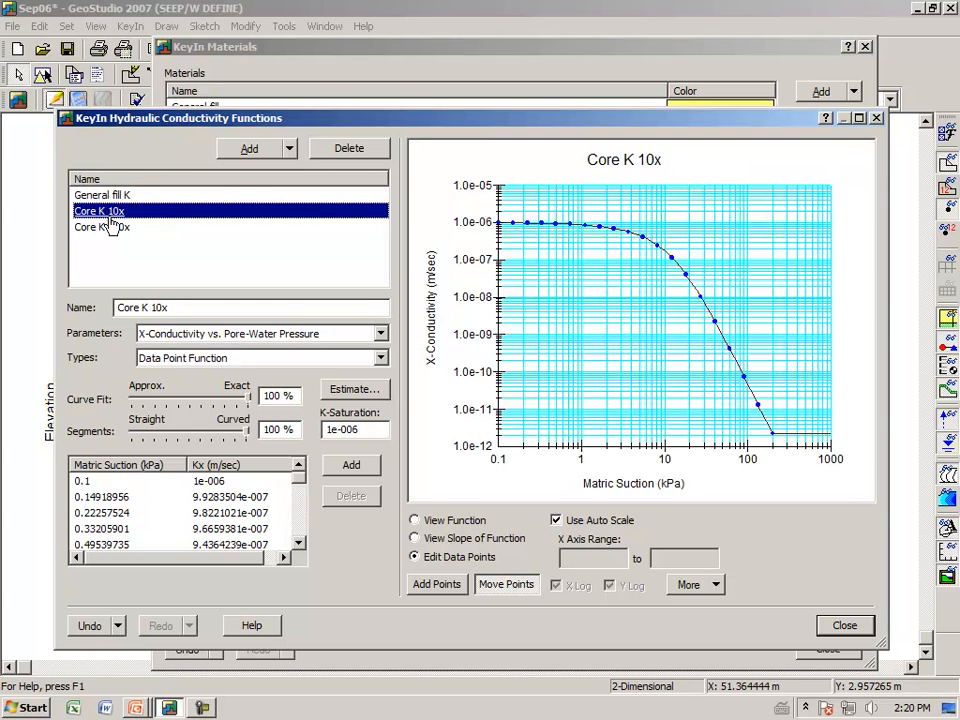
left_click(107, 229)
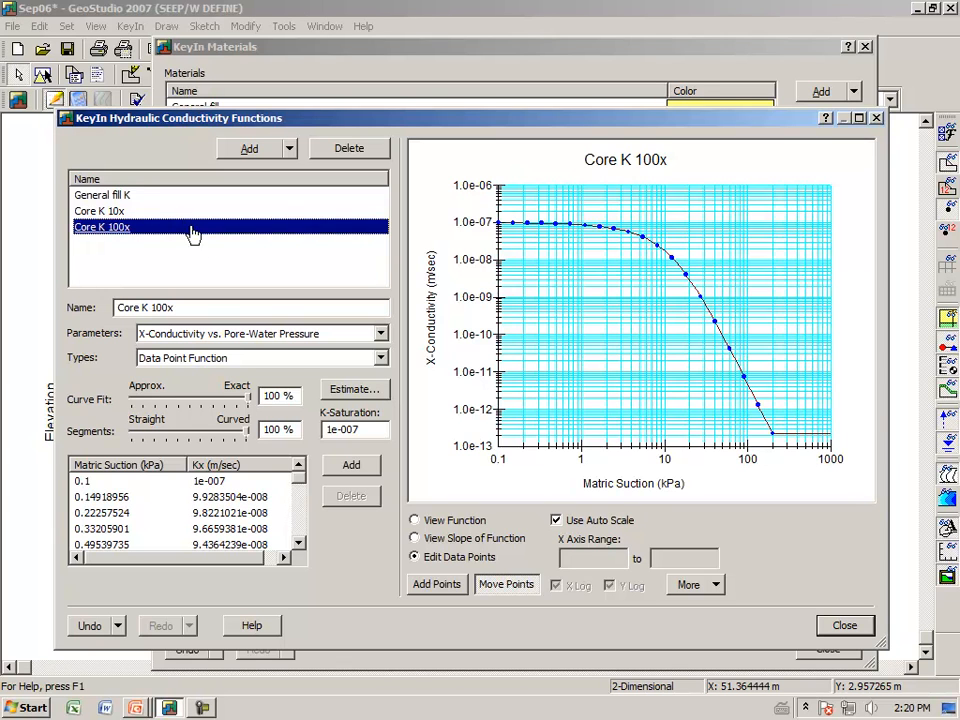
left_click(115, 196, "ctrl")
left_click(122, 213, "ctrl")
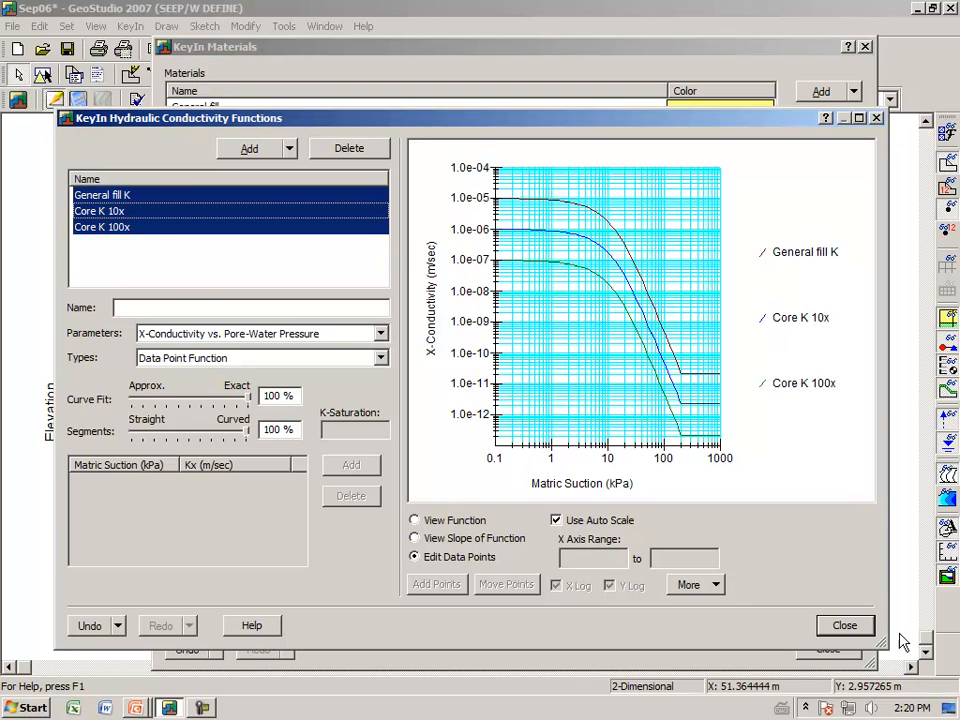
left_click(843, 626)
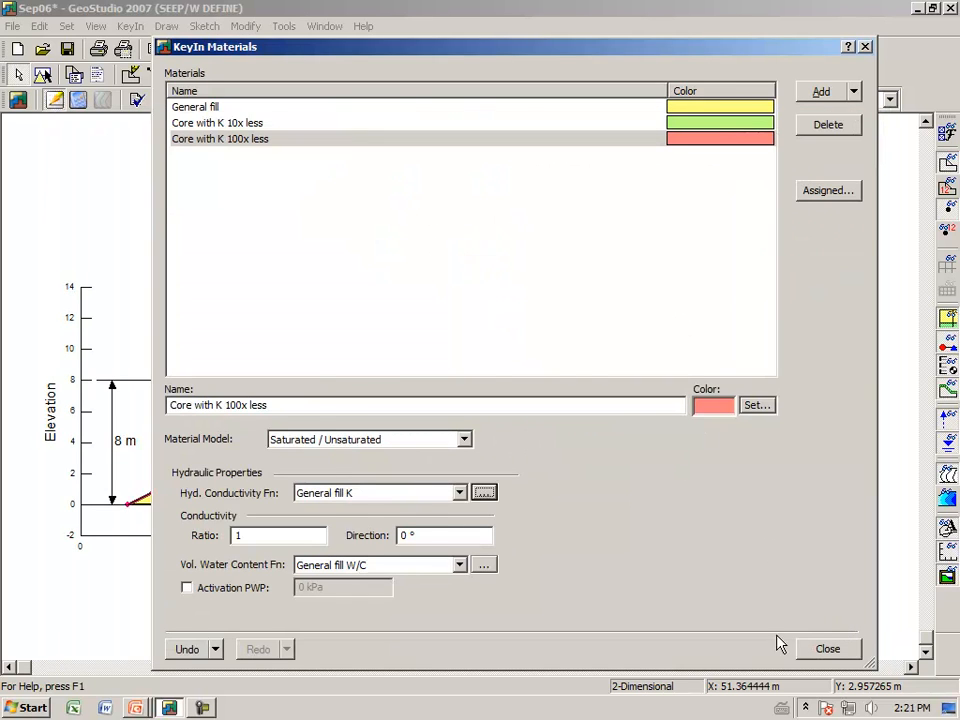
left_click(824, 650)
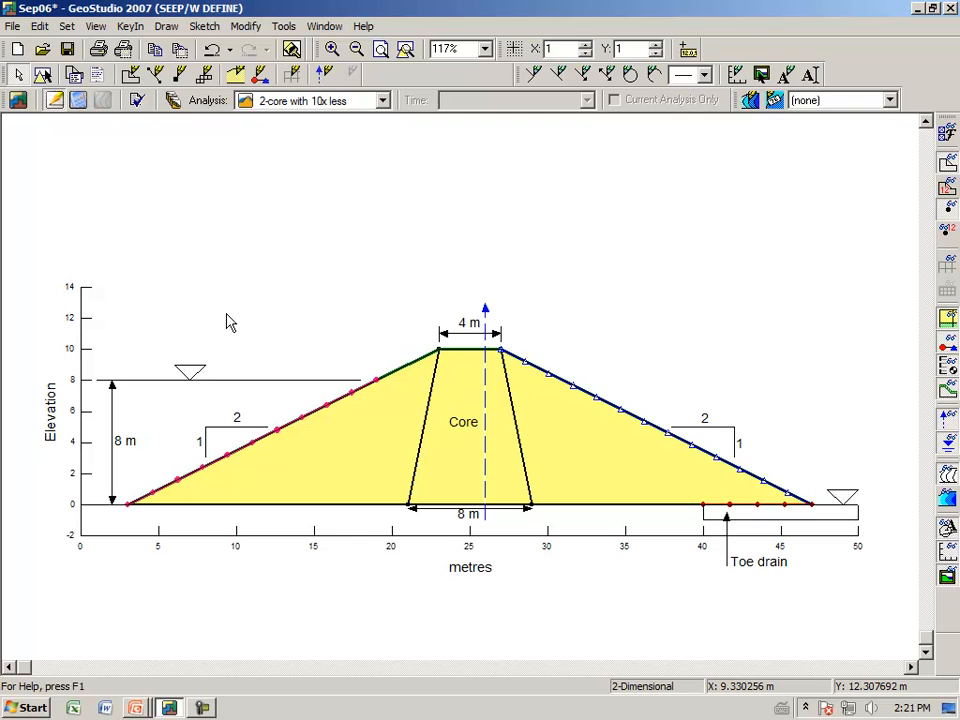
- In the 2-core with 10x less analysis, assign the Core with K 10x less material to the dam's central core region
left_click(383, 101)
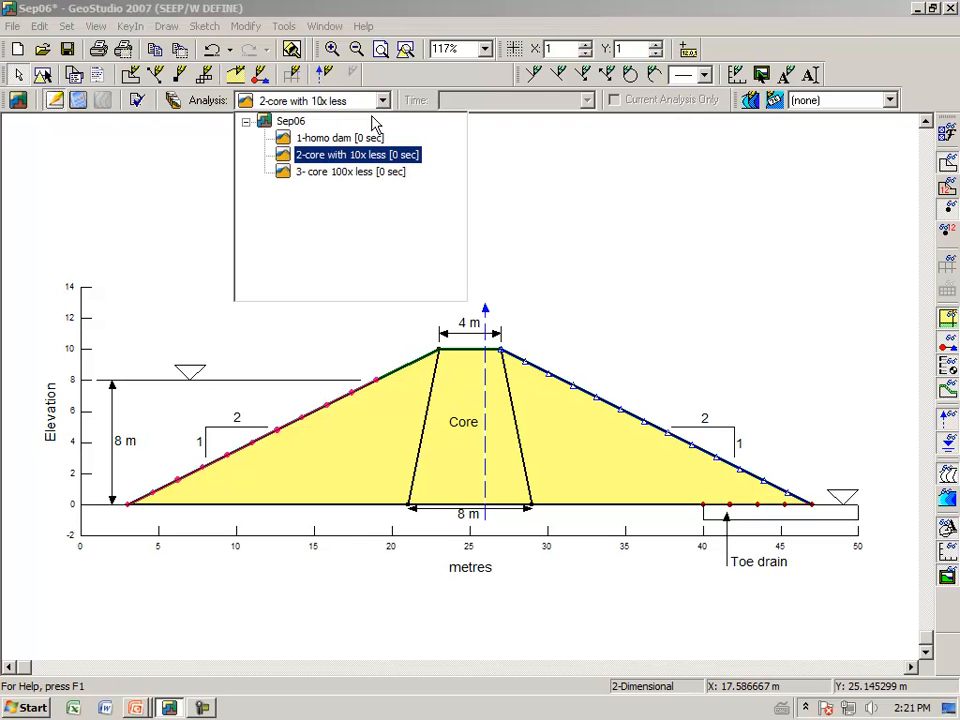
left_click(340, 138)
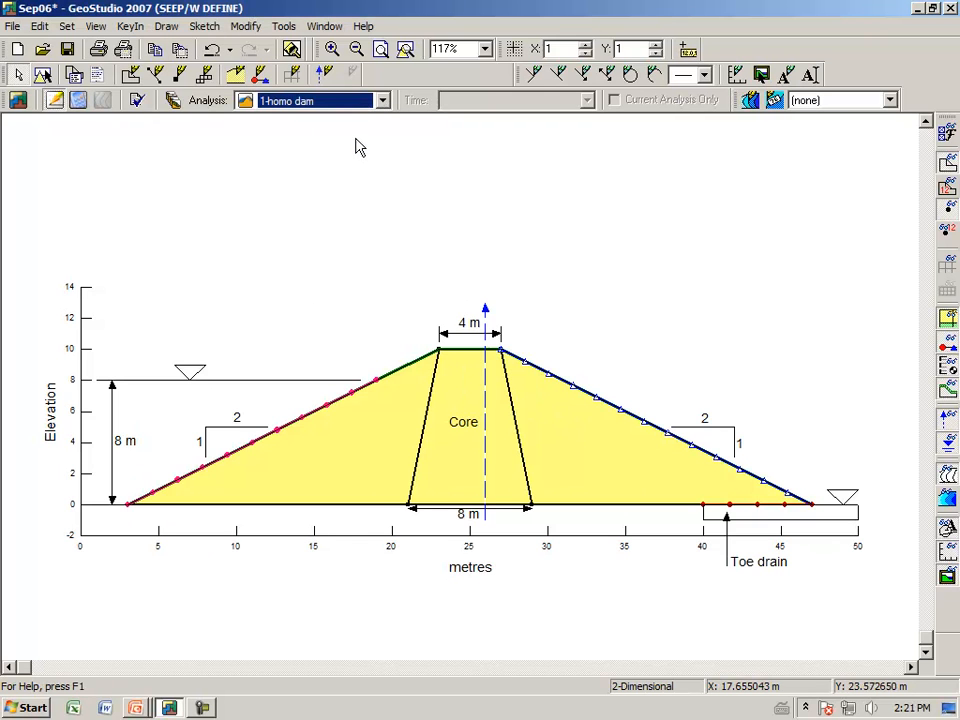
left_click(383, 101)
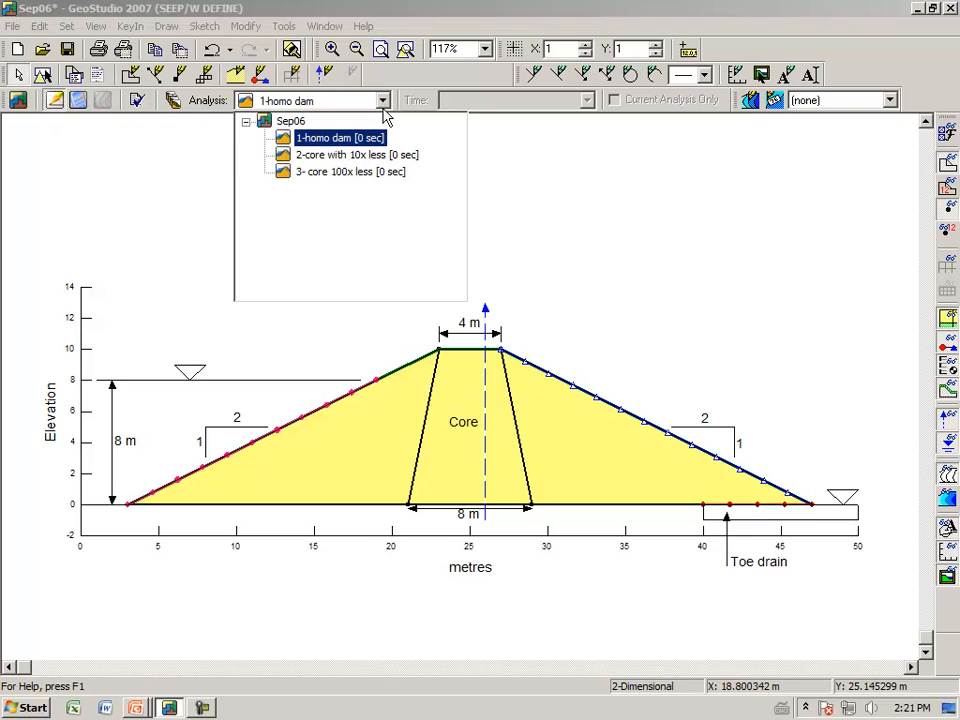
left_click(349, 156)
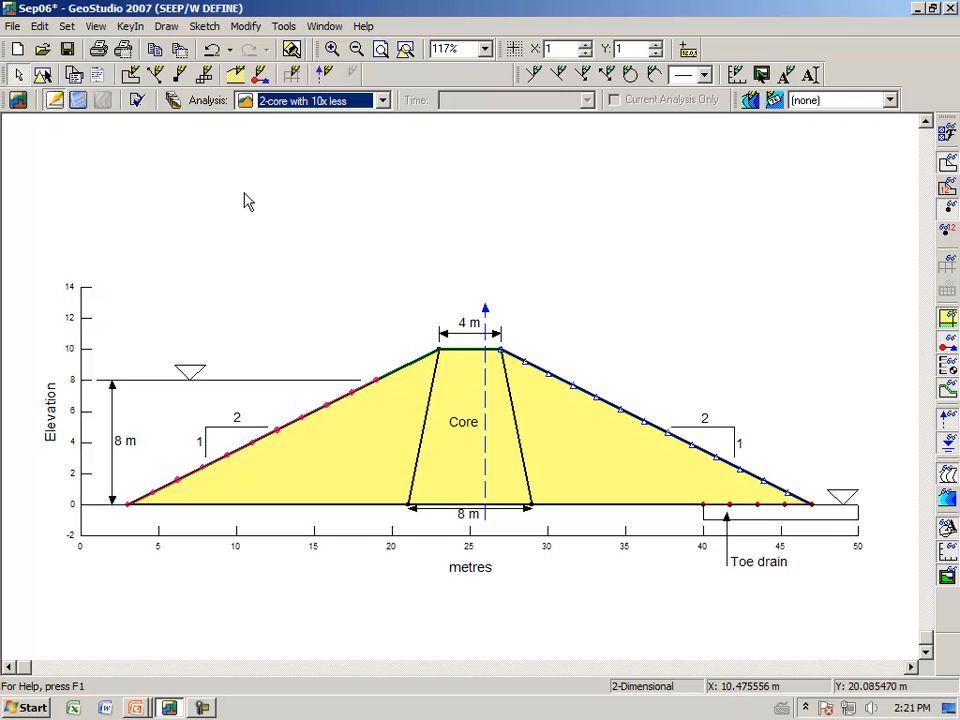
left_click(167, 27)
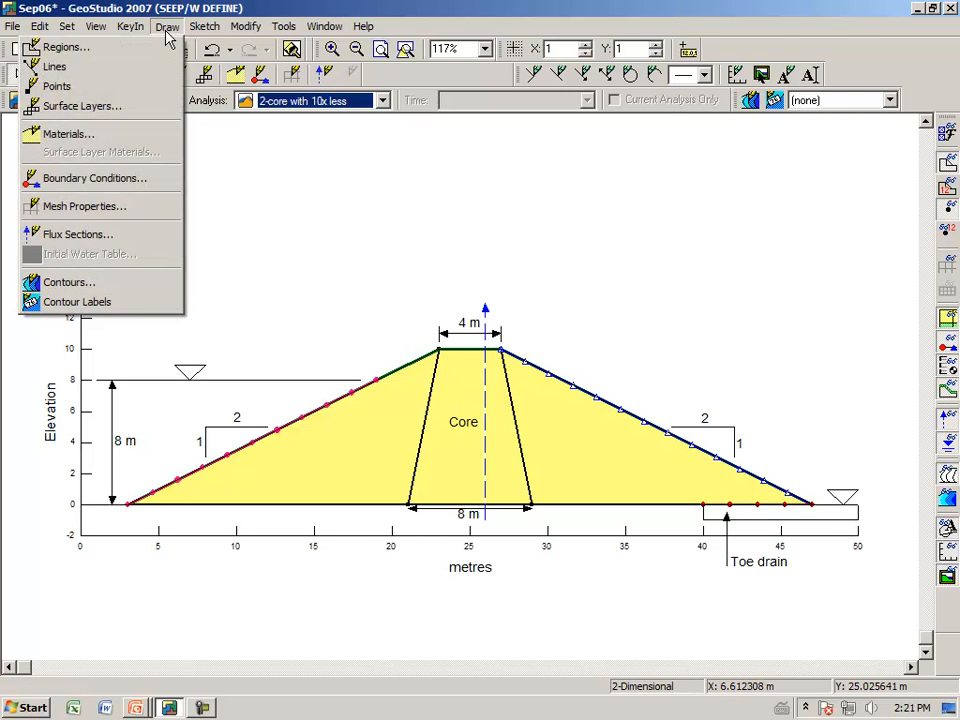
left_click(135, 138)
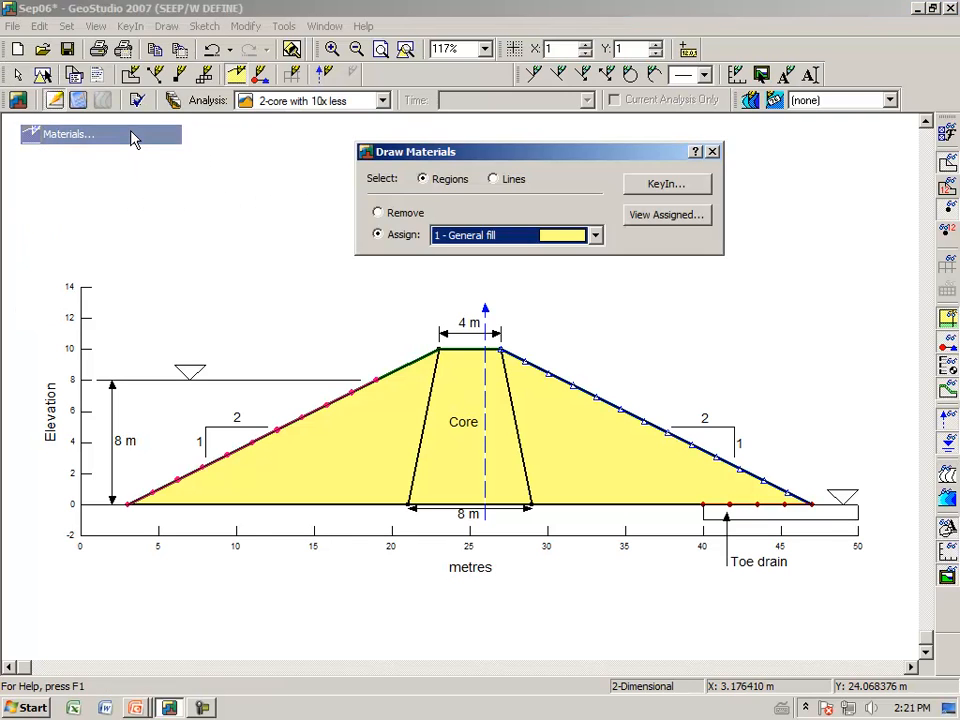
left_click(598, 240)
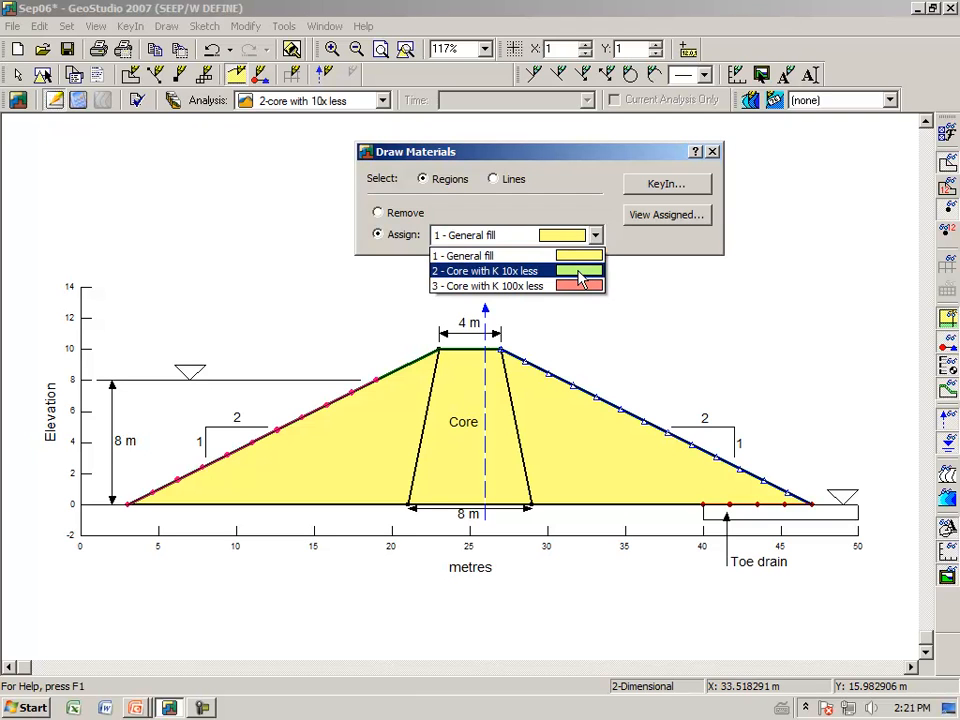
left_click(581, 279)
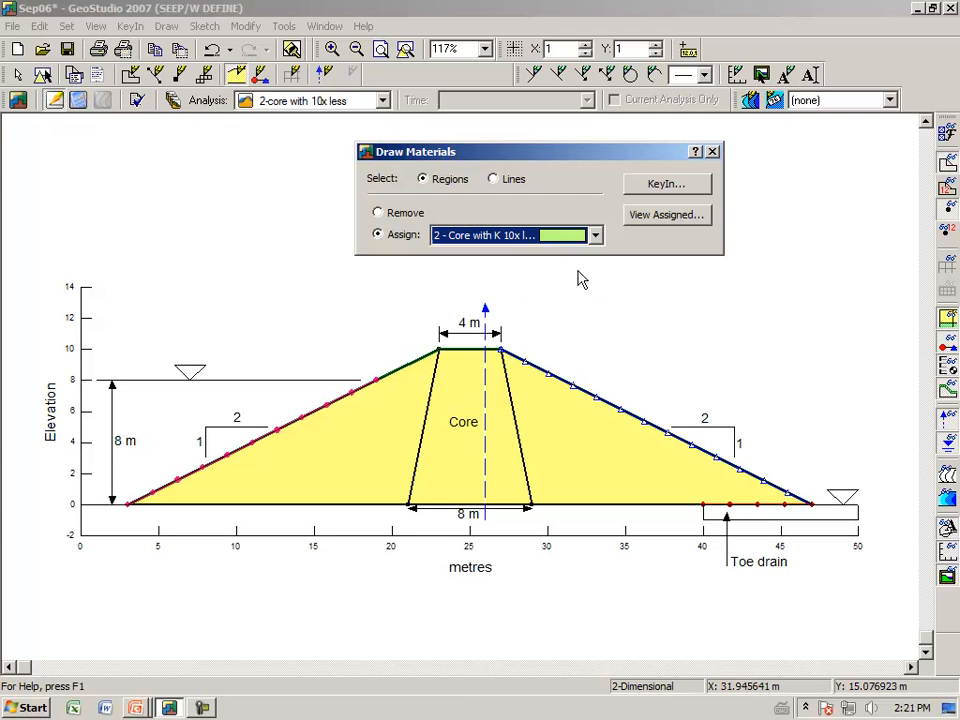
left_click(463, 394)
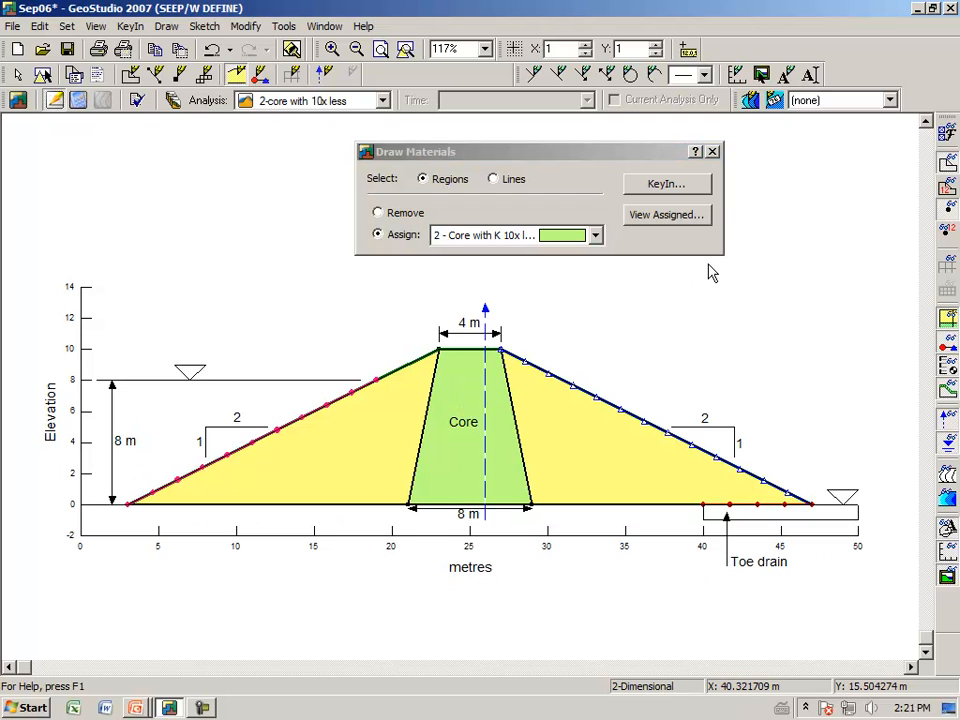
left_click(713, 151)
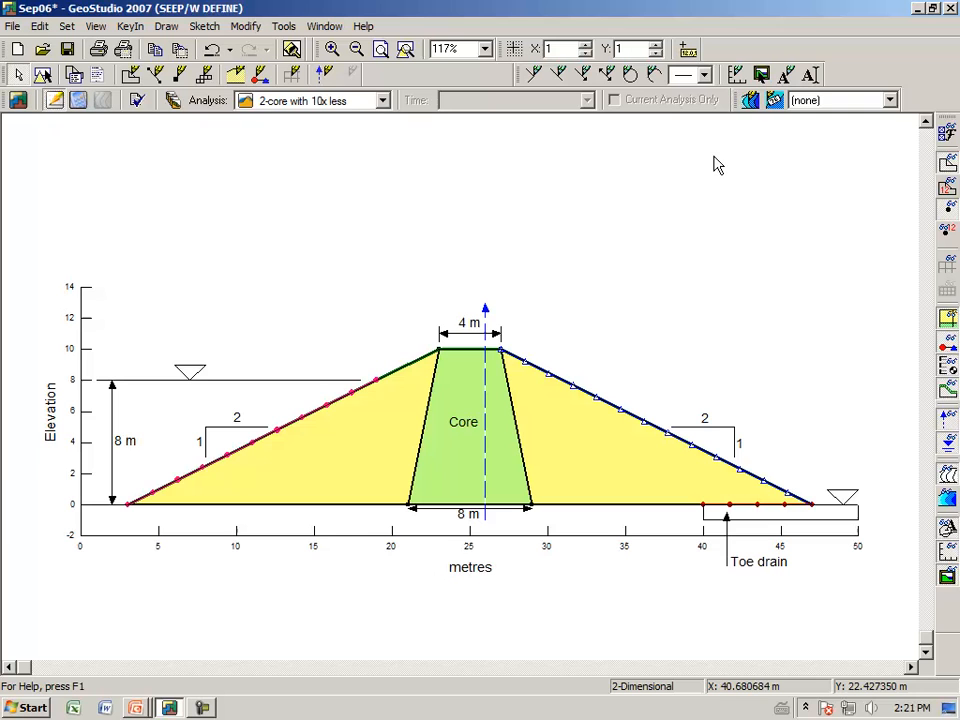
- In the 3- core 100x less analysis, assign the Core with K 100x less material to the central core region
left_click(383, 102)
left_click(420, 172)
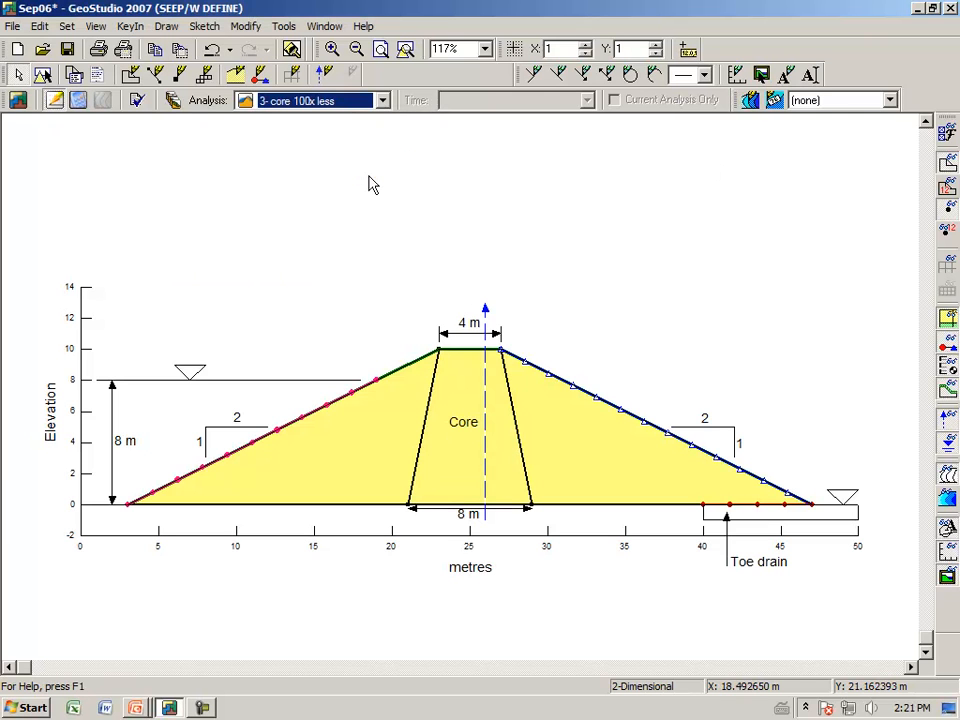
left_click(163, 24)
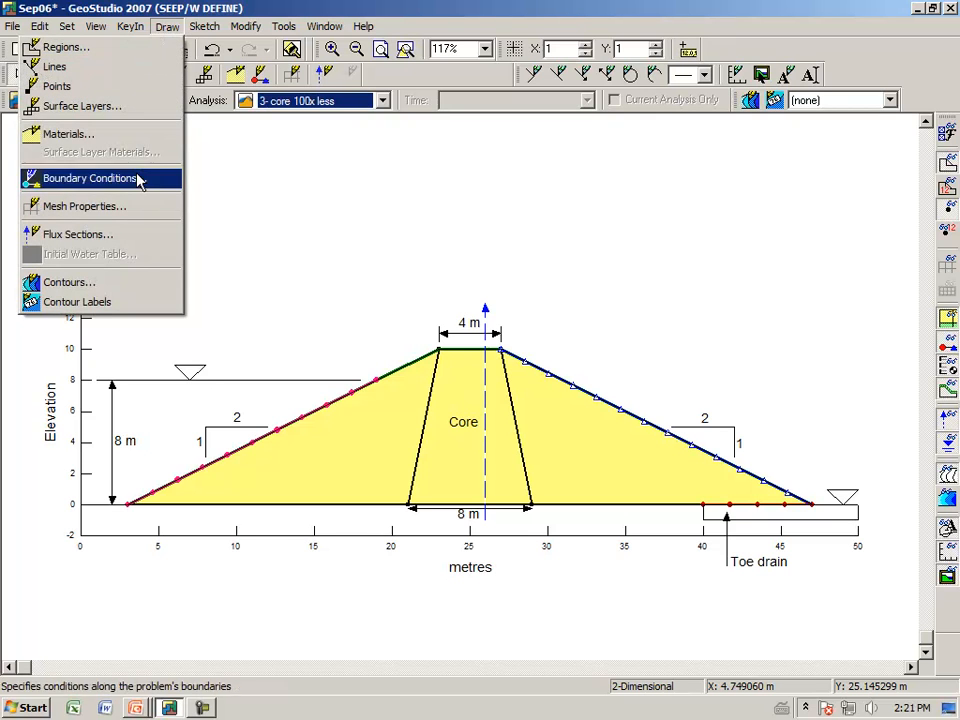
left_click(112, 133)
left_click(595, 236)
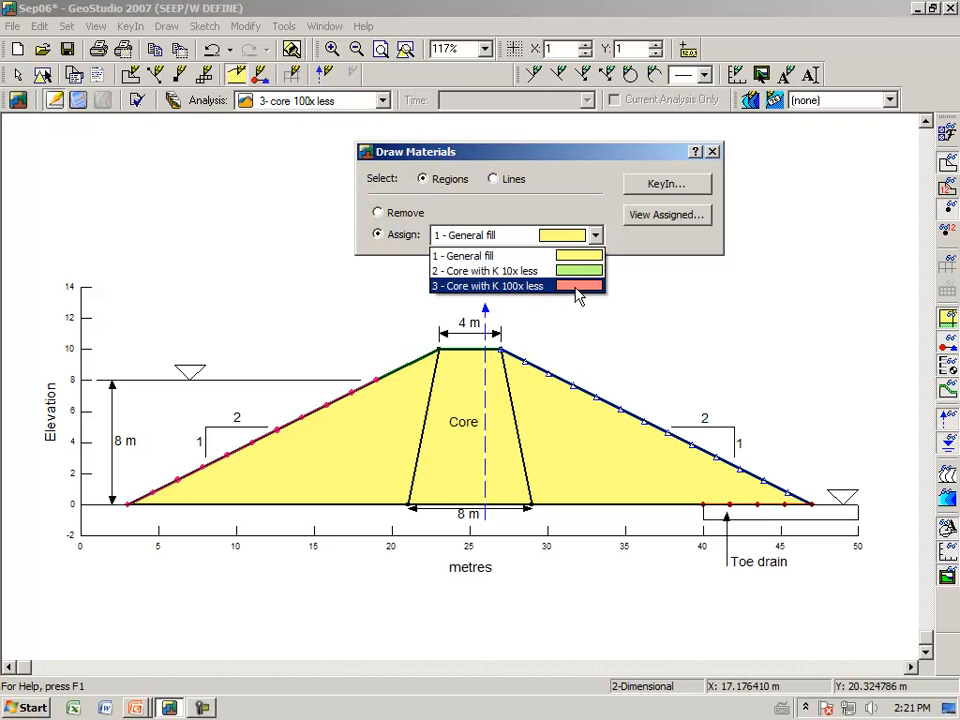
left_click(576, 287)
left_click(453, 408)
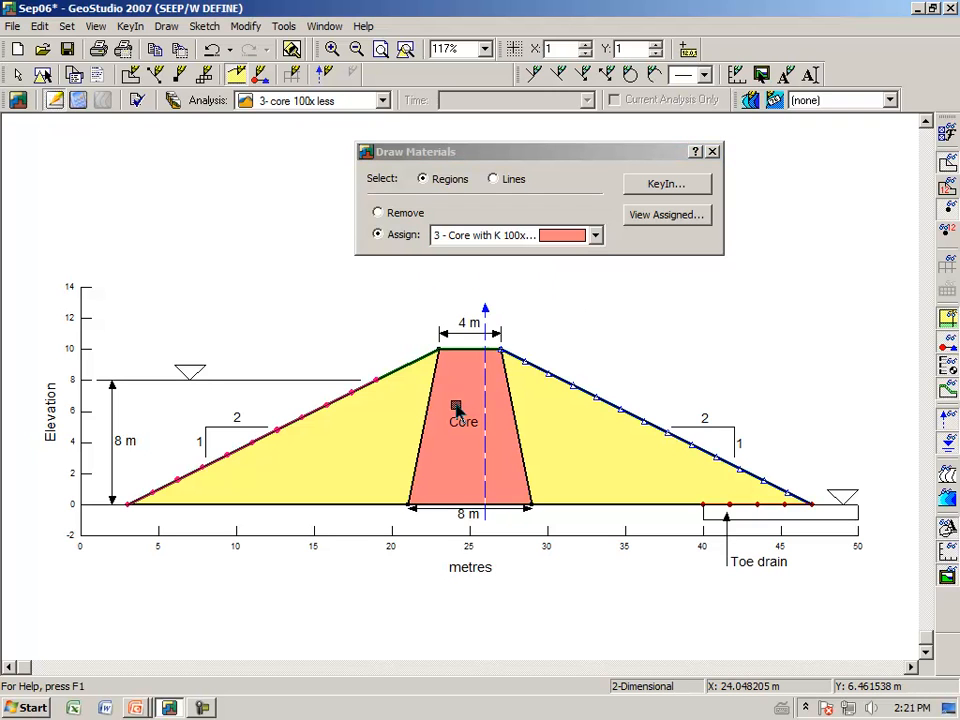
left_click(713, 152)
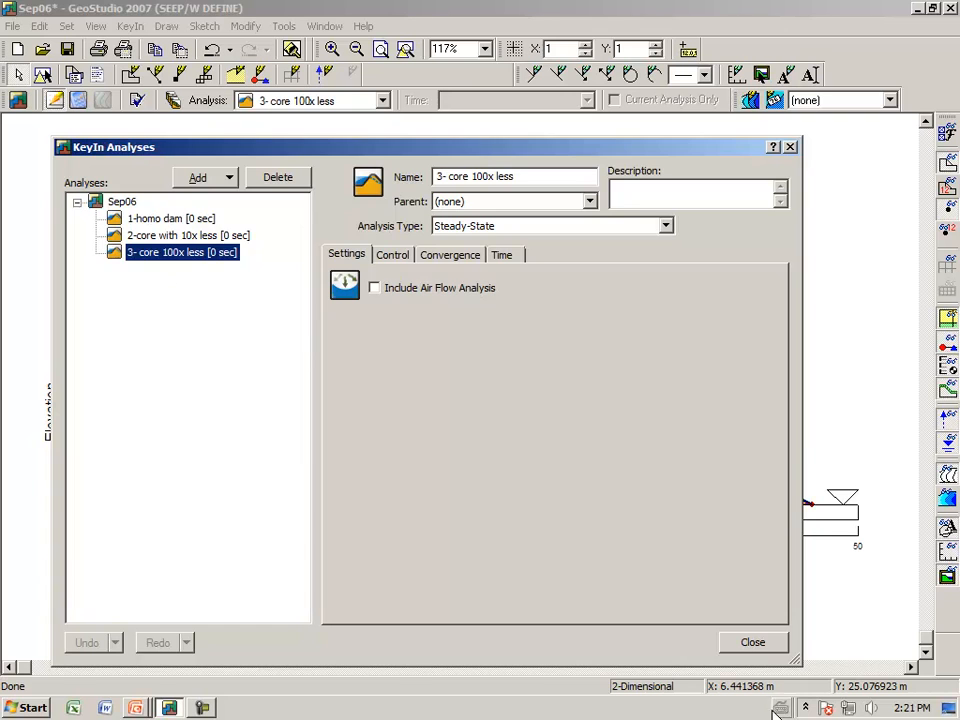
- Close the analyses definition and check the core material in each of the three analyses, from 1-homo dam to 3- core 100x less
left_click(760, 642)
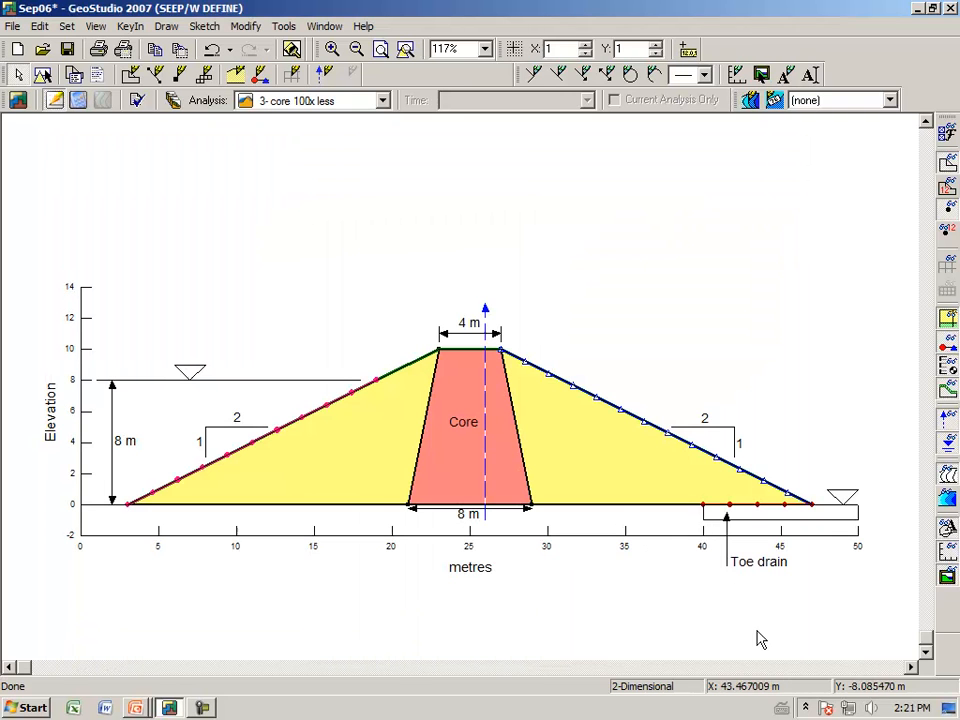
left_click(382, 100)
left_click(306, 140)
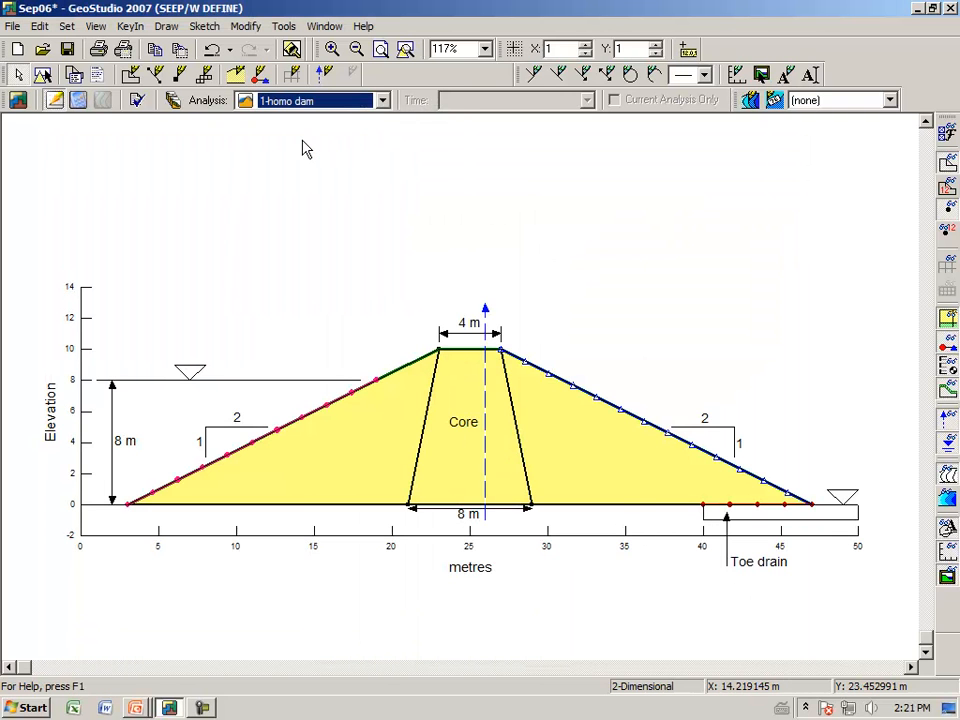
key("Down")
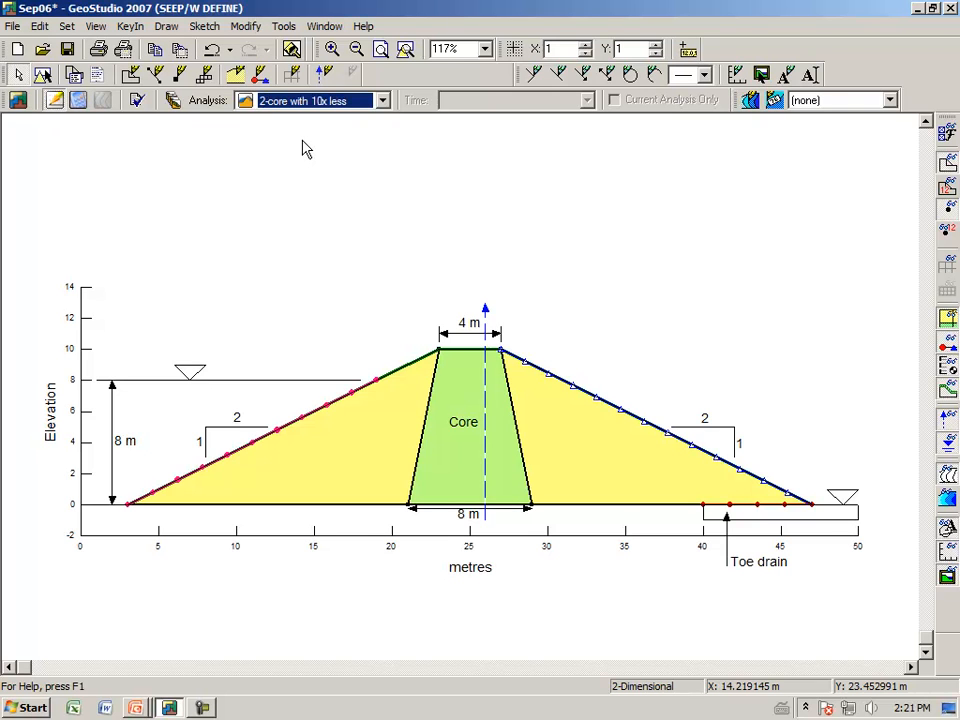
key("Down")
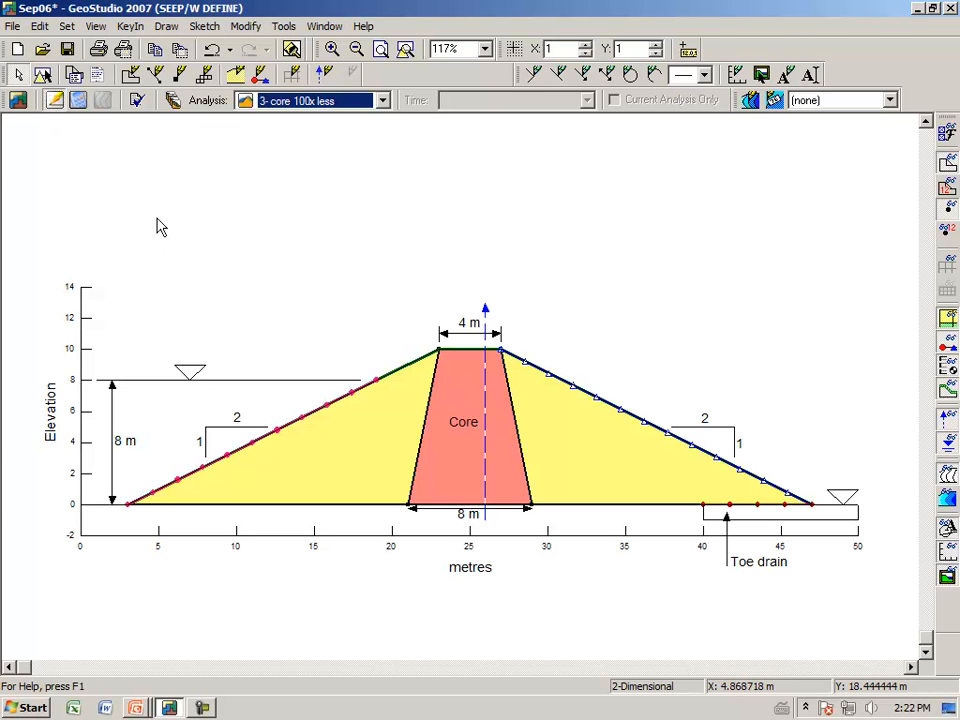
- Solve all three analyses together and close the solver dialog
left_click(79, 104)
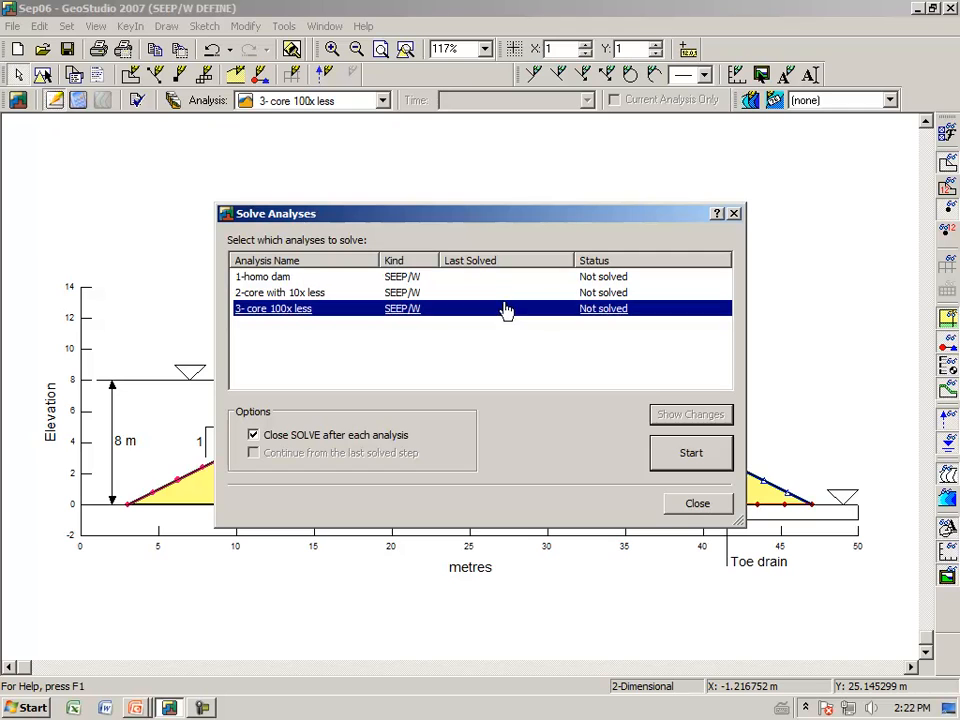
right_click(466, 353)
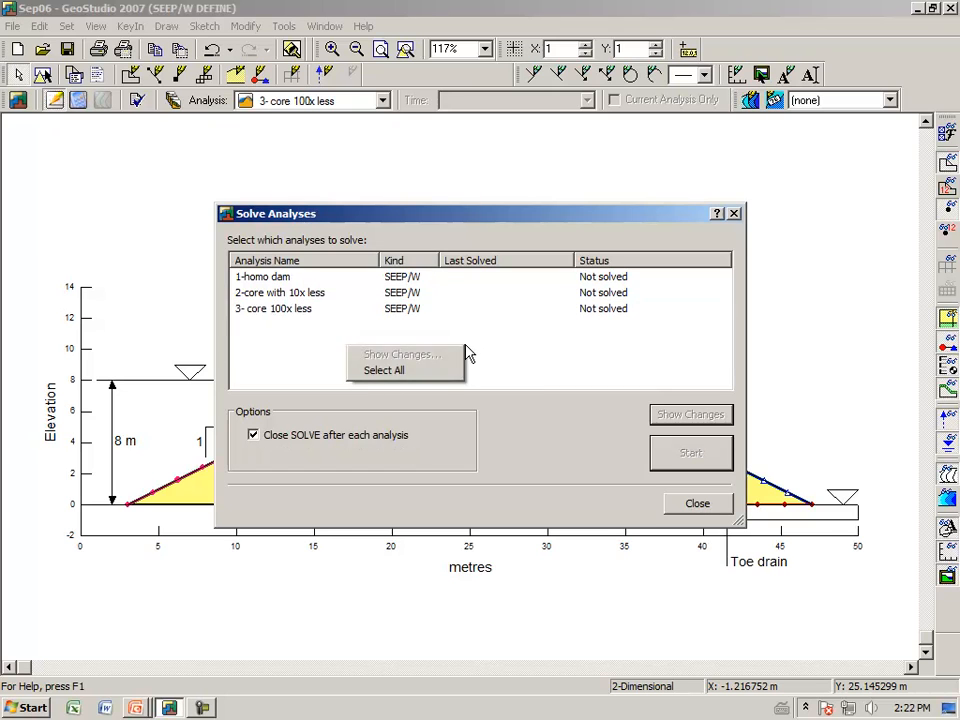
left_click(407, 374)
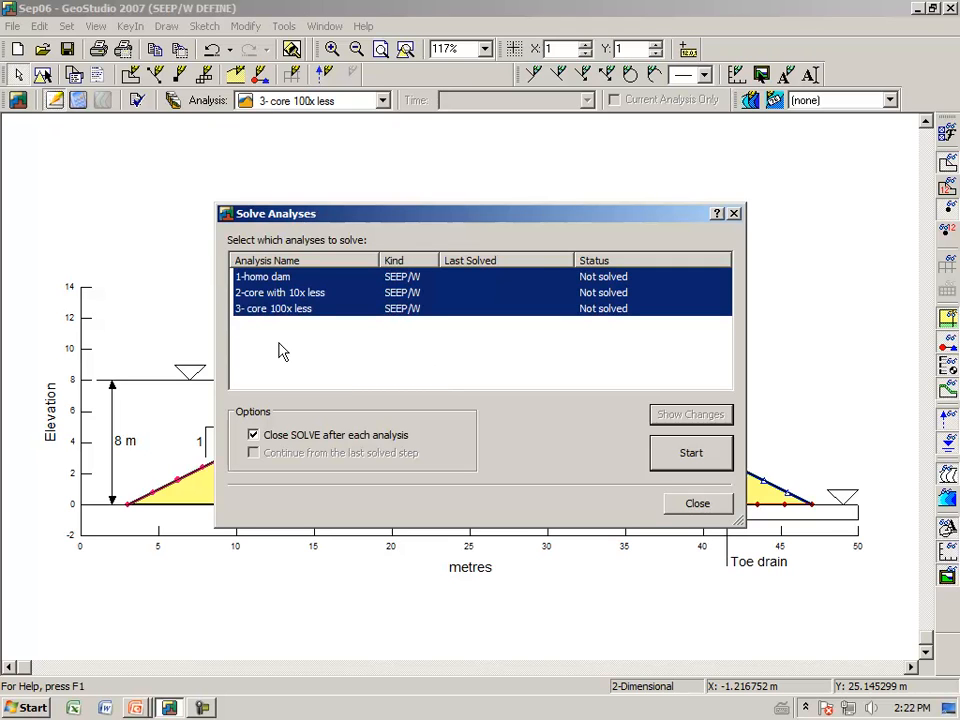
left_click(676, 460)
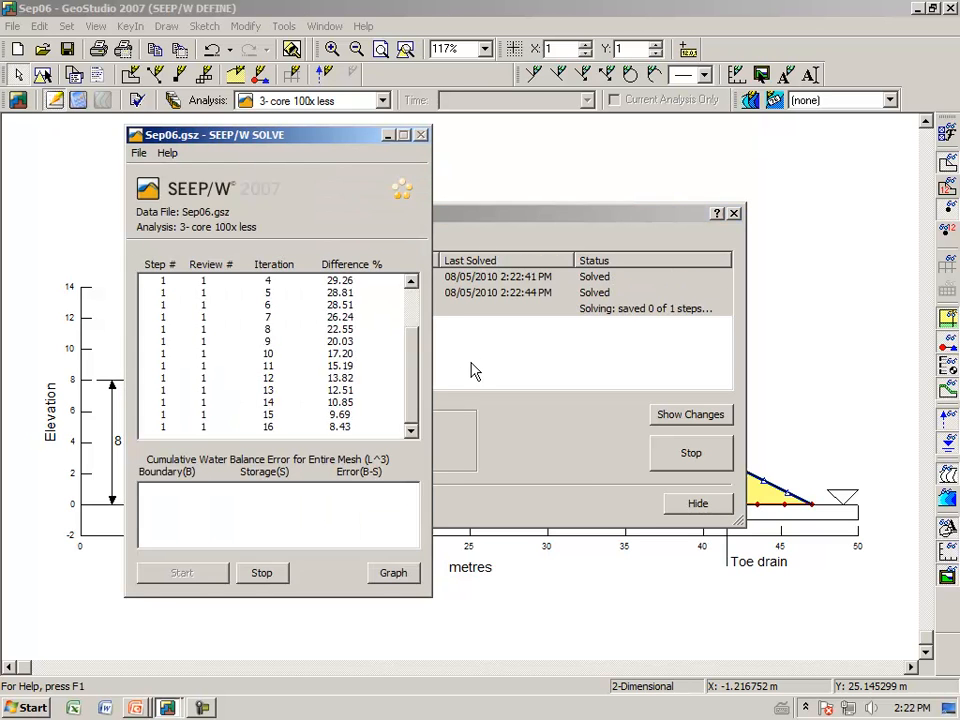
left_click(690, 510)
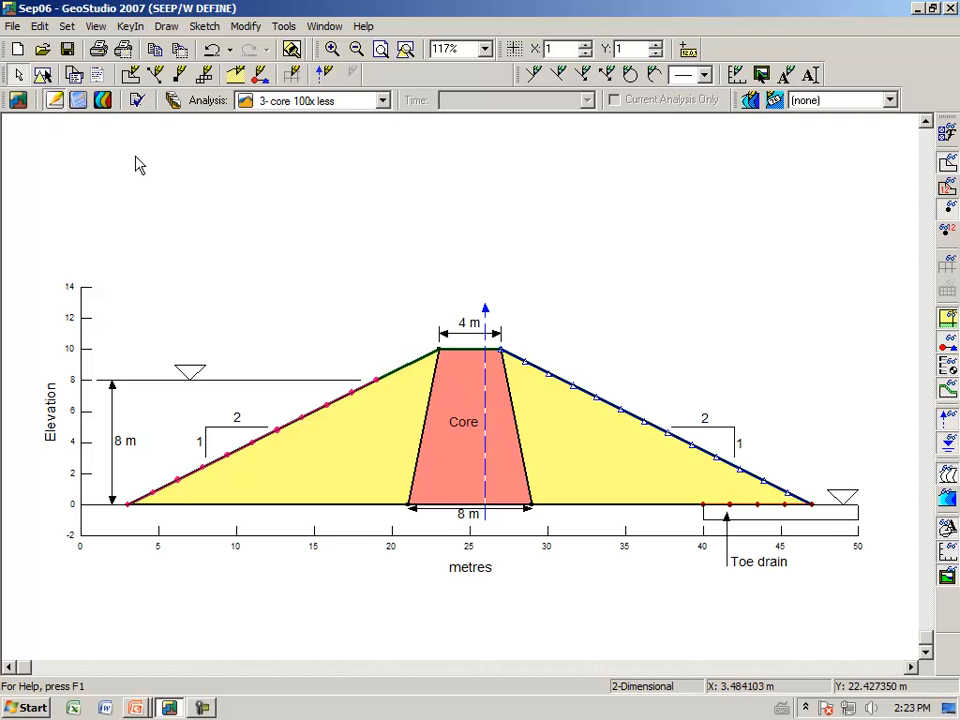
- Display the contour results for 3- core 100x less and hide the flux section, boundary conditions and sketch objects
left_click(104, 103)
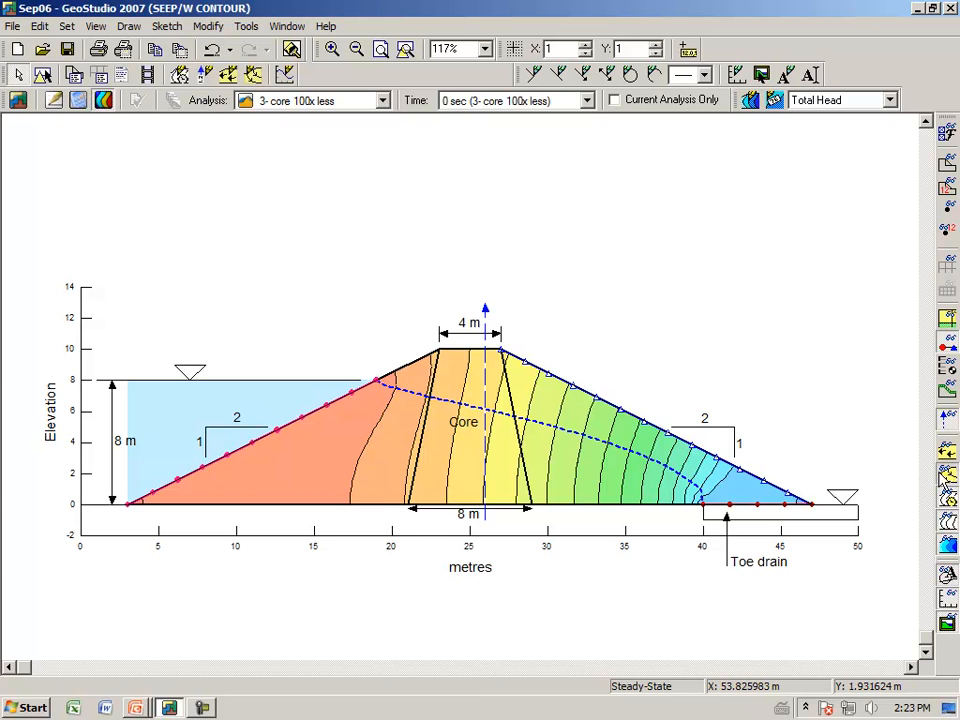
left_click(949, 424)
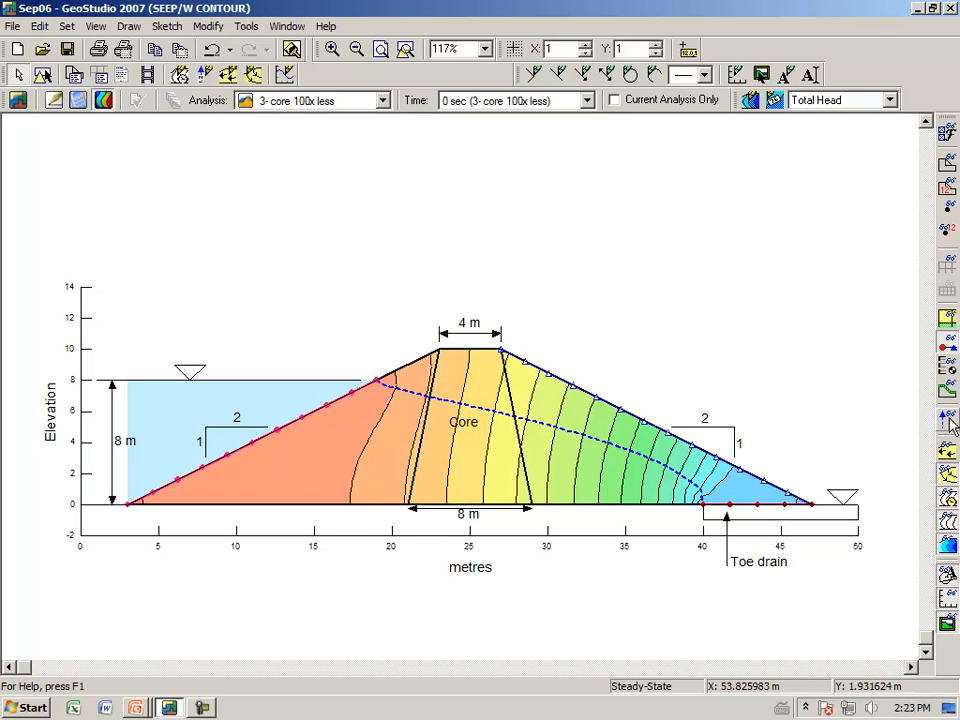
left_click(946, 352)
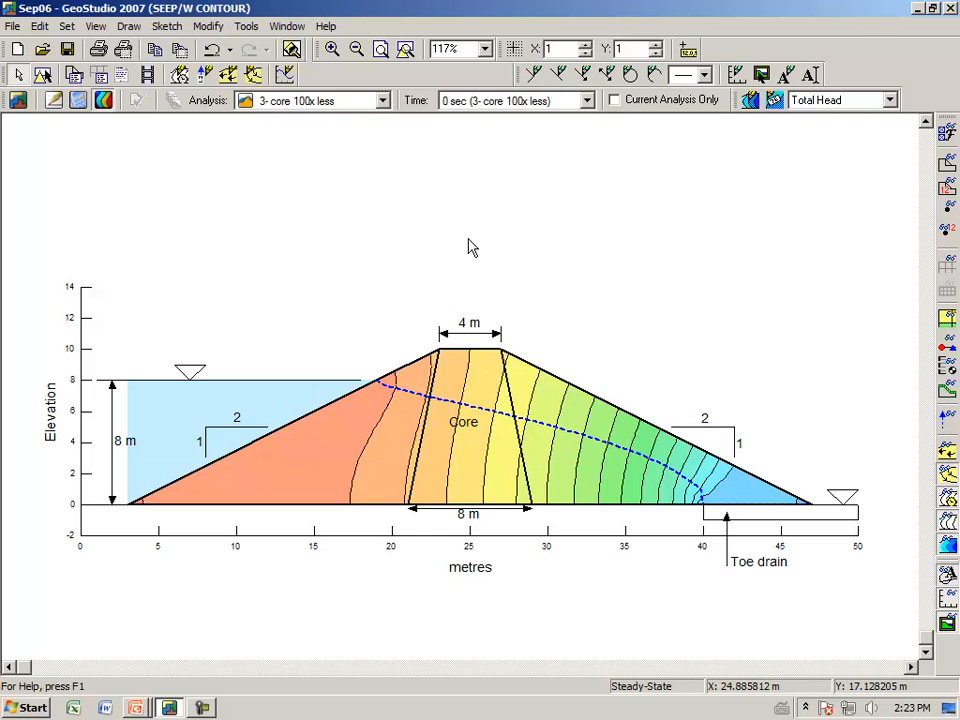
left_click(946, 622)
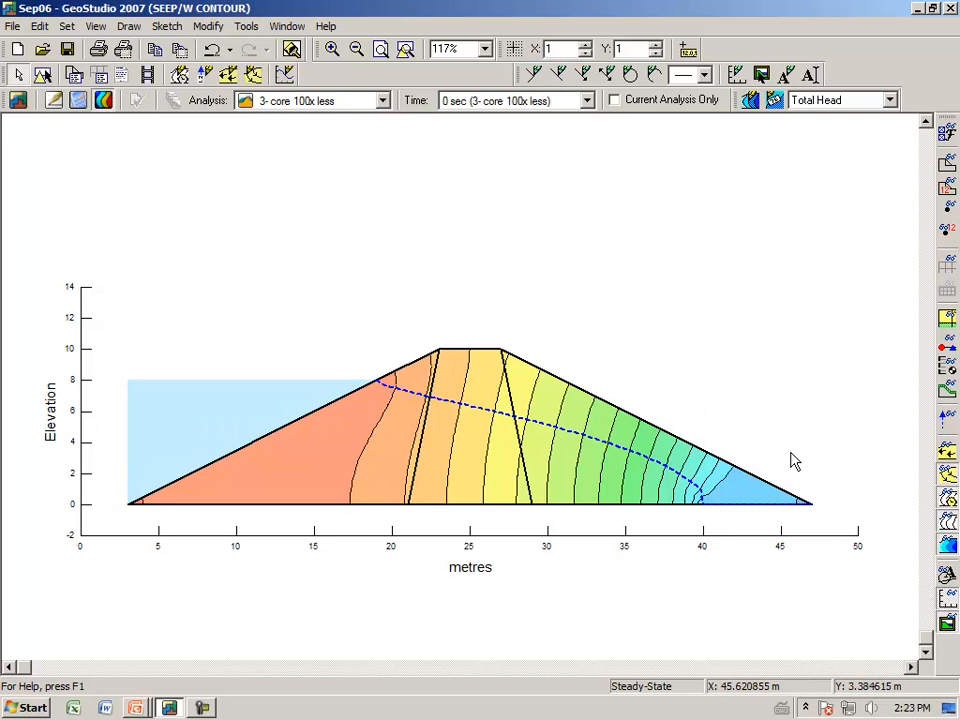
left_click(946, 575)
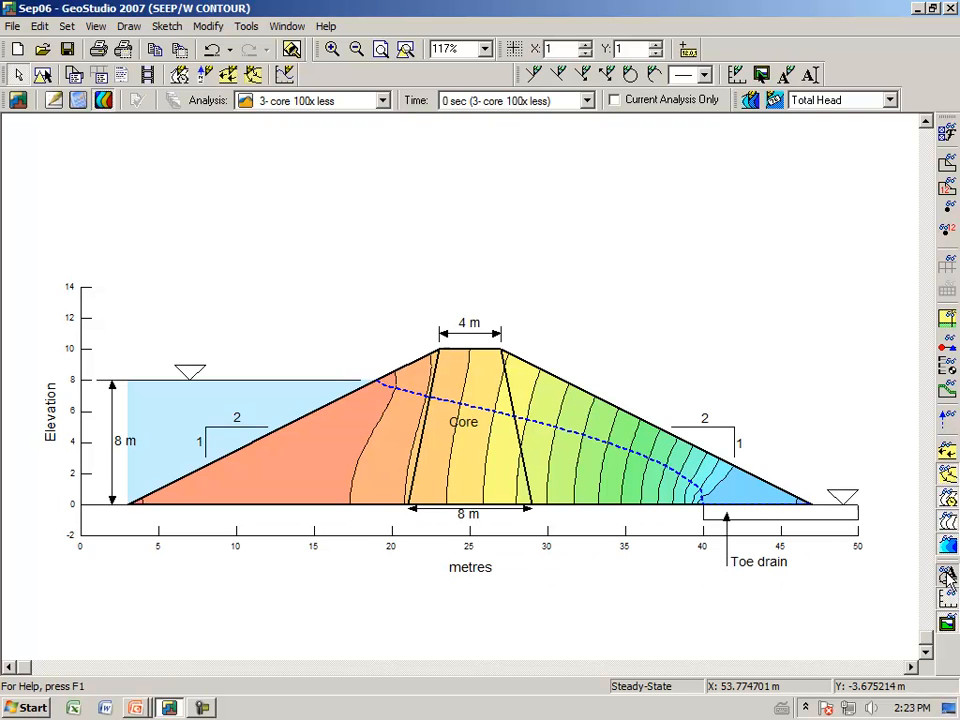
left_click(946, 575)
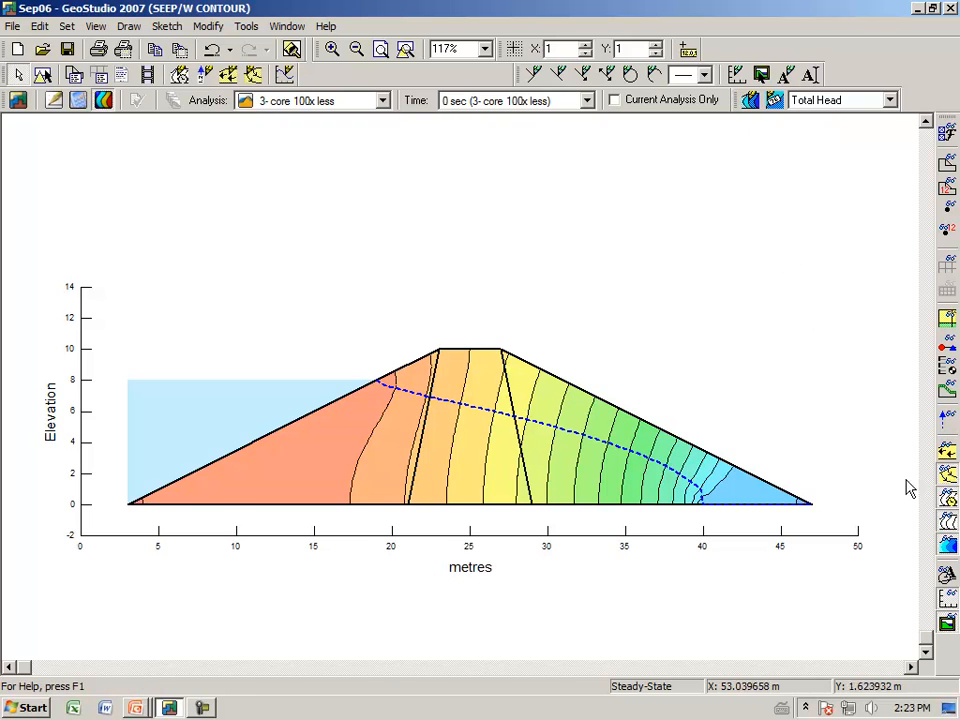
- Toggle the total head contour lines off and back on, and hide the contour shading
left_click_drag(739, 104, 452, 224)
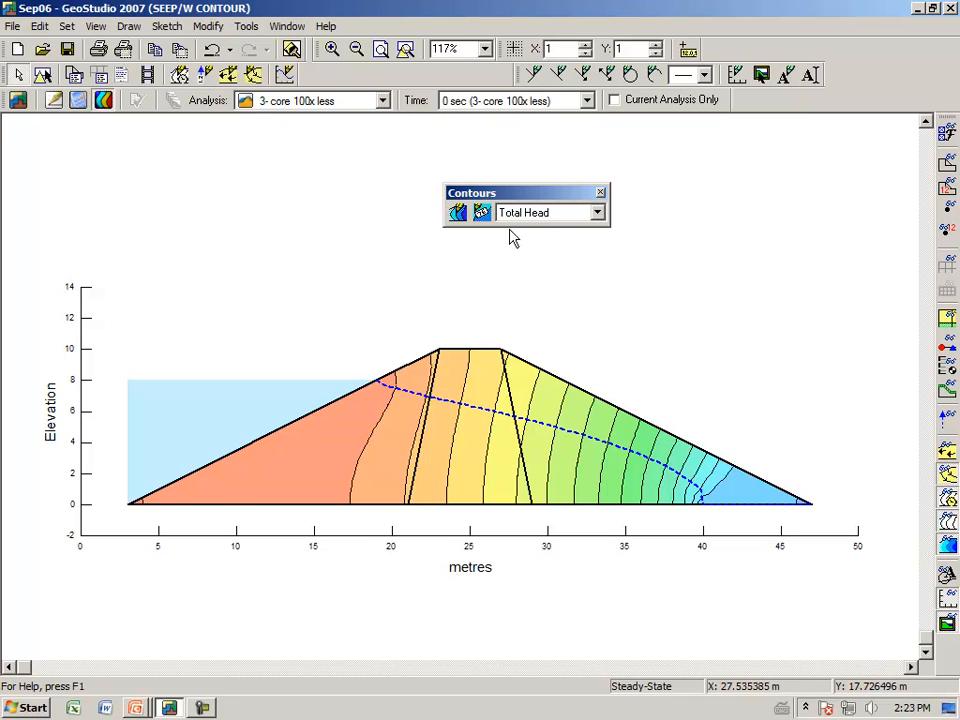
left_click_drag(505, 200, 789, 98)
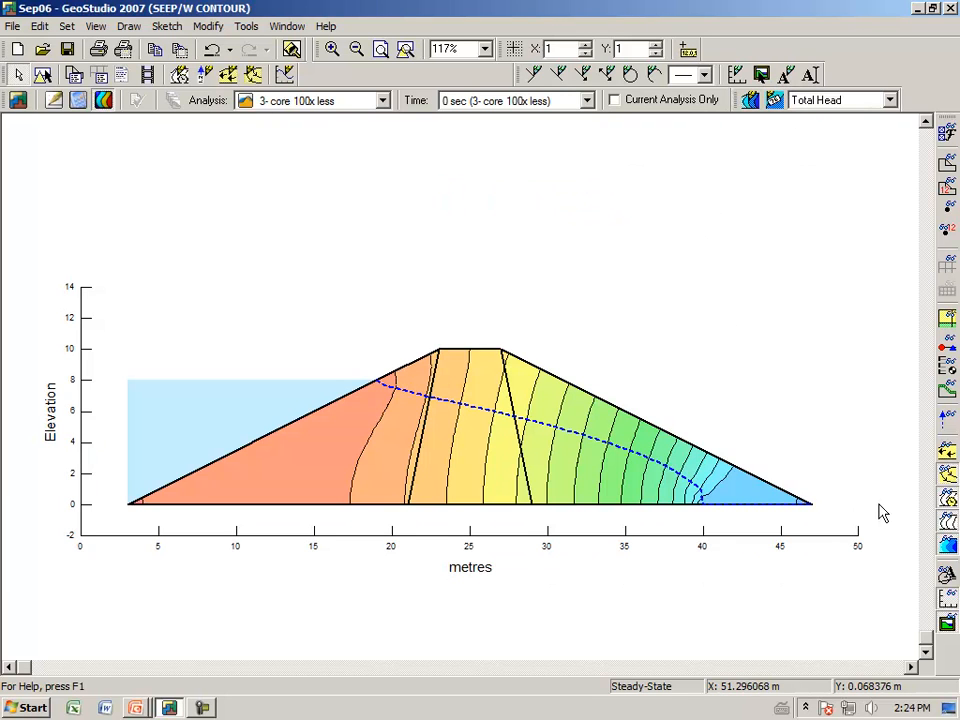
left_click(948, 524)
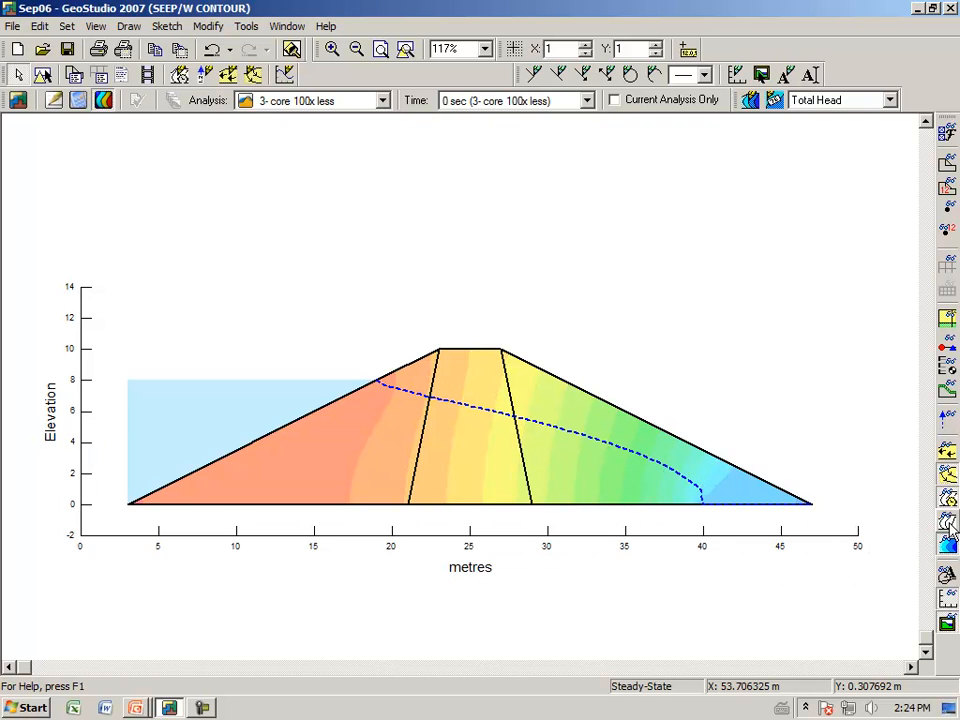
left_click(948, 524)
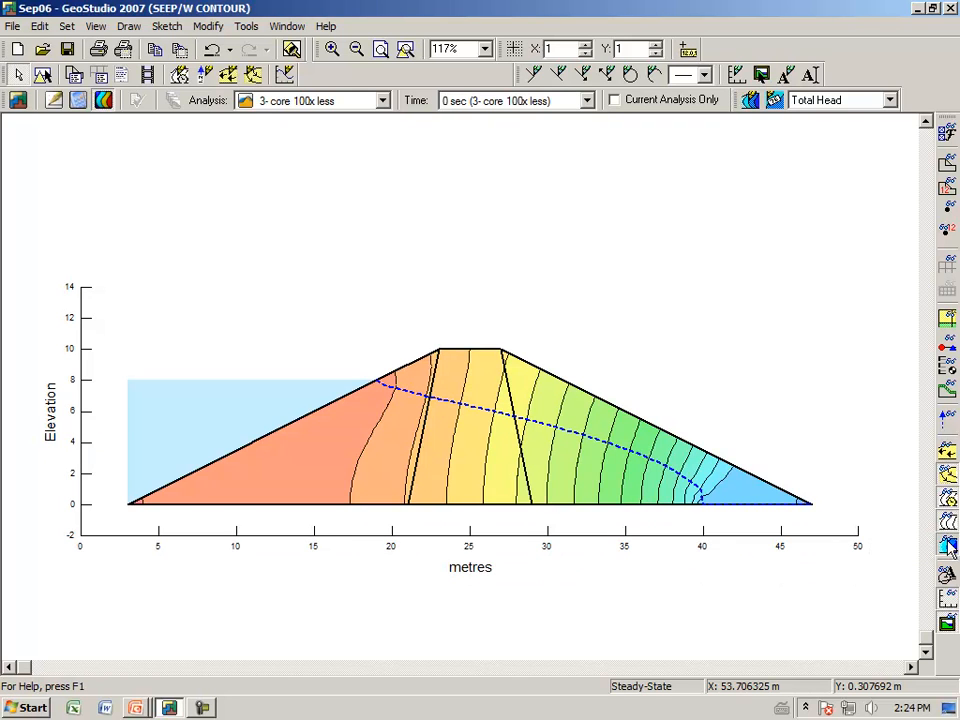
left_click(947, 545)
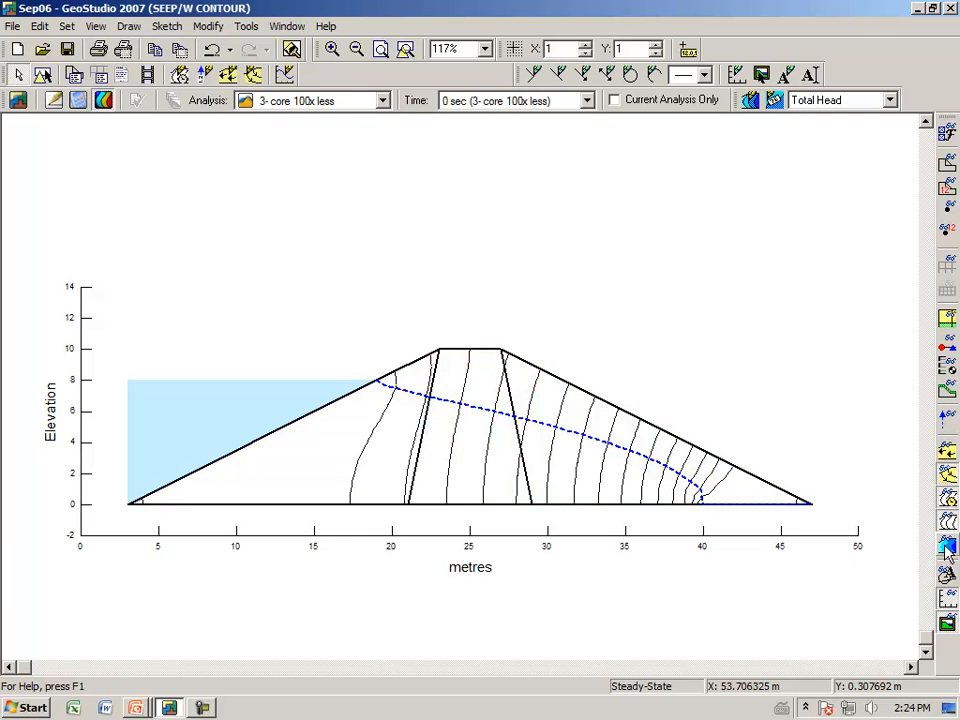
- Show the contour shading and compare the total head results of 1-homo dam, 2-core with 10x less and 3- core 100x less
left_click(947, 545)
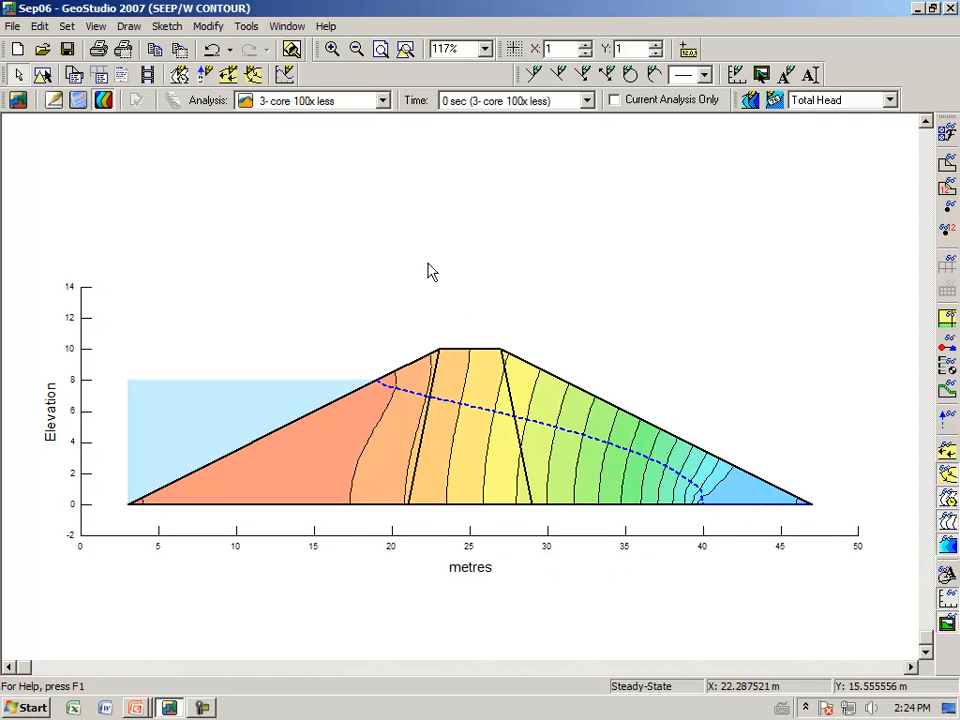
left_click(383, 101)
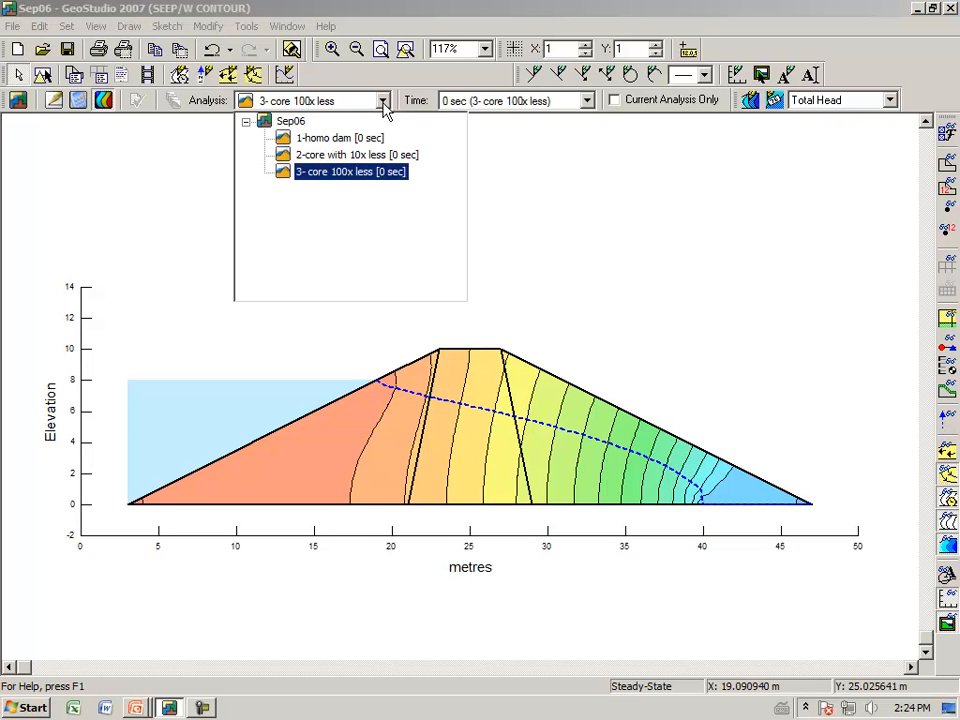
left_click(340, 138)
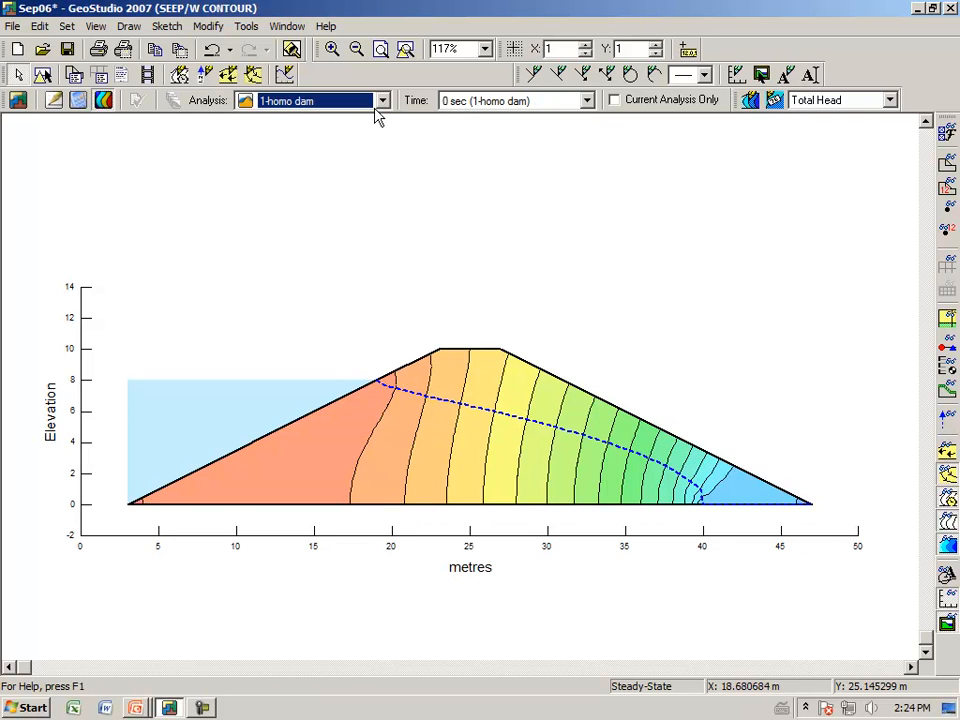
left_click(383, 102)
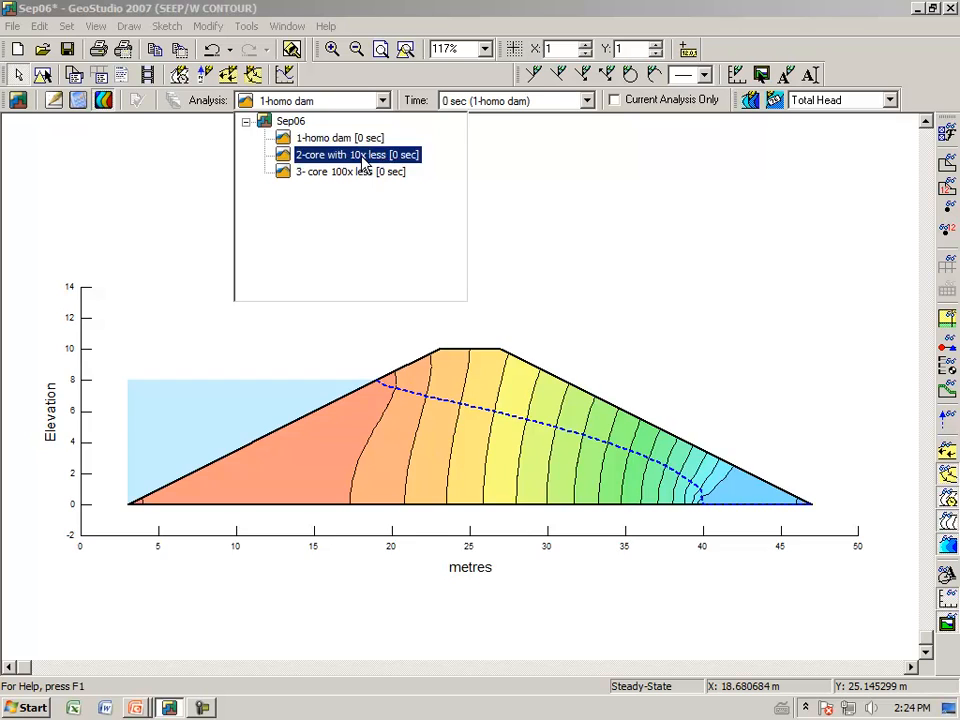
left_click(357, 155)
left_click(383, 102)
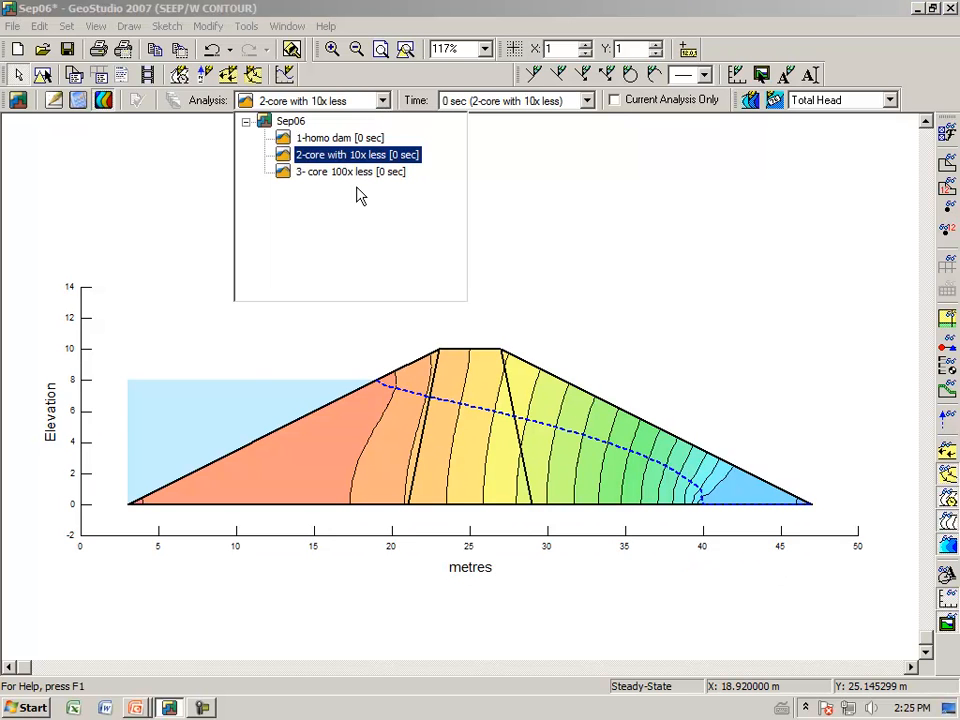
left_click(364, 174)
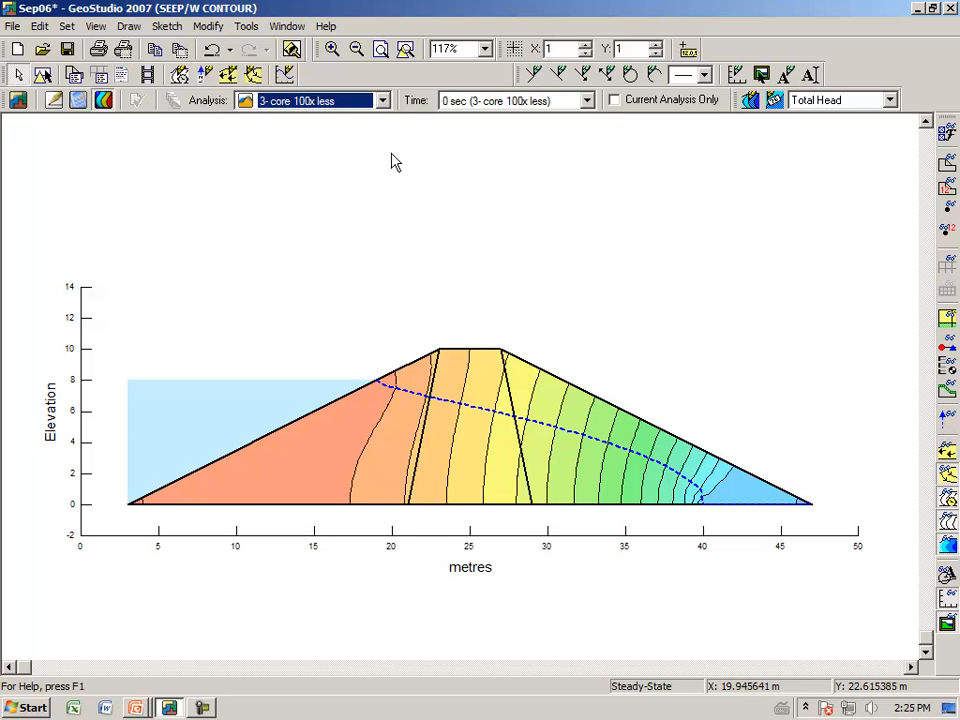
- Return to the model definition and check the settings of the 10x and 100x core analyses
left_click(55, 110)
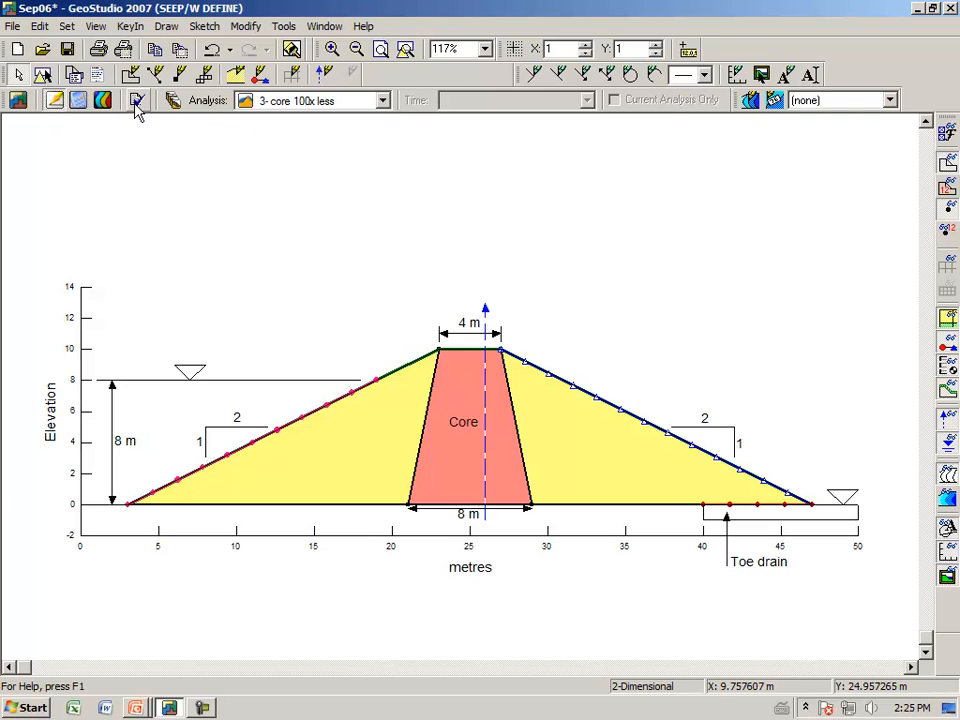
left_click(174, 102)
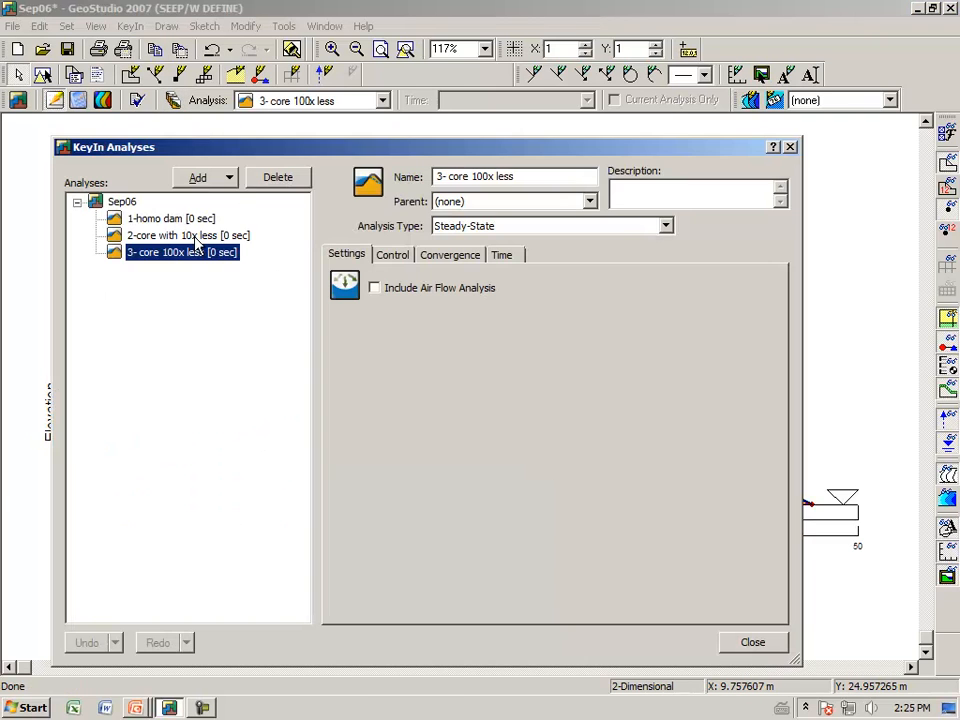
key("Up")
left_click(194, 236)
left_click(189, 255)
left_click(752, 644)
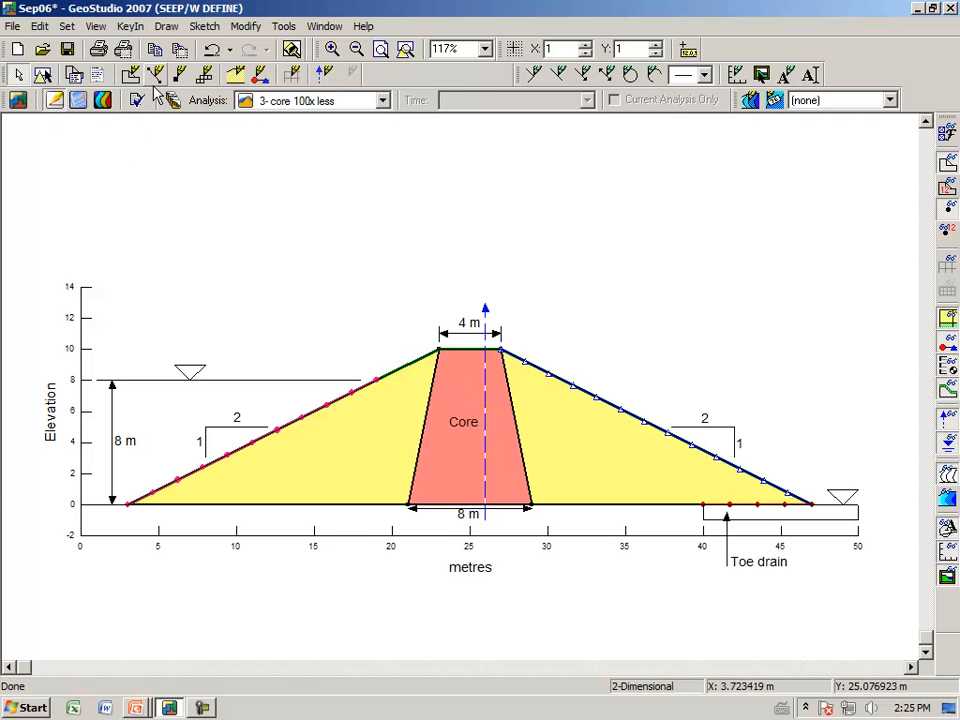
- Check the General fill material and assign the Core K 10x hydraulic conductivity function to Core with K 10x less
left_click(129, 26)
left_click(100, 130)
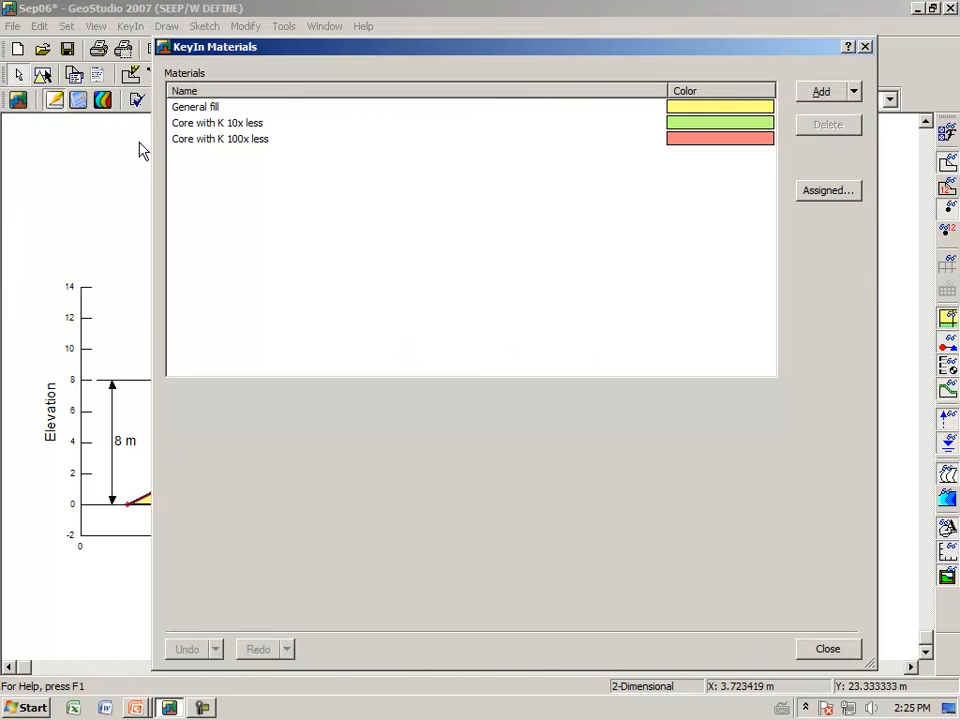
left_click(200, 107)
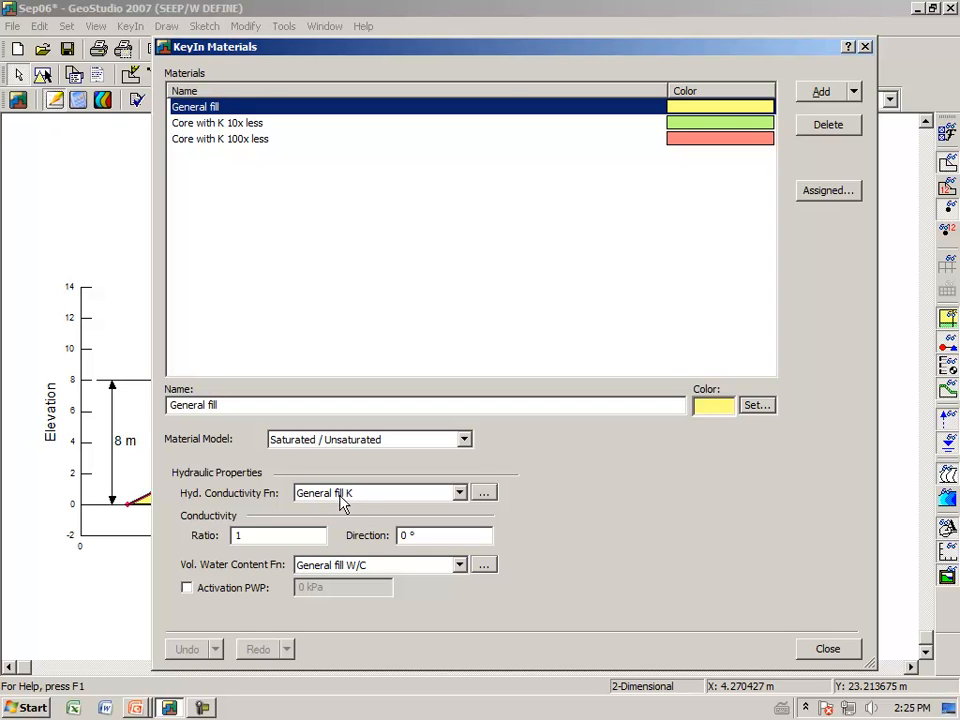
left_click(258, 126)
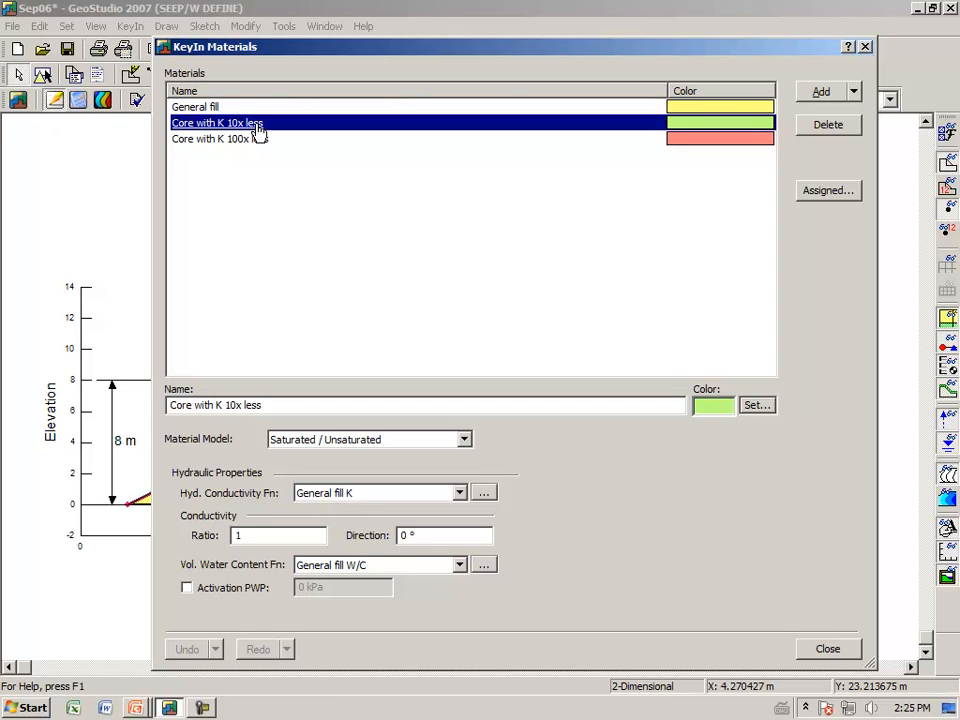
left_click(459, 493)
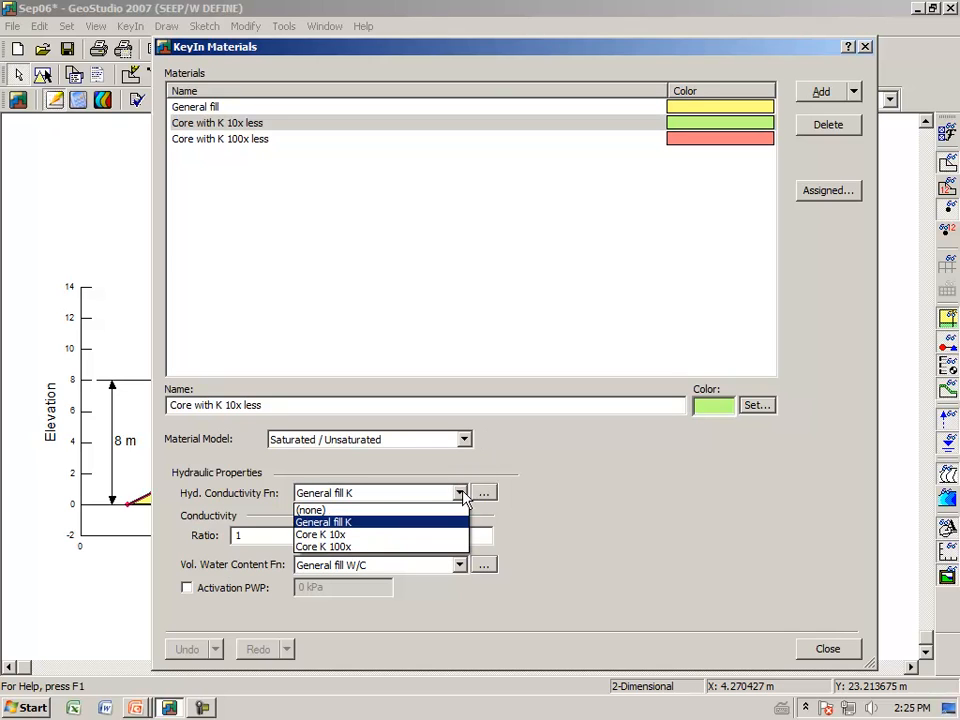
left_click(363, 535)
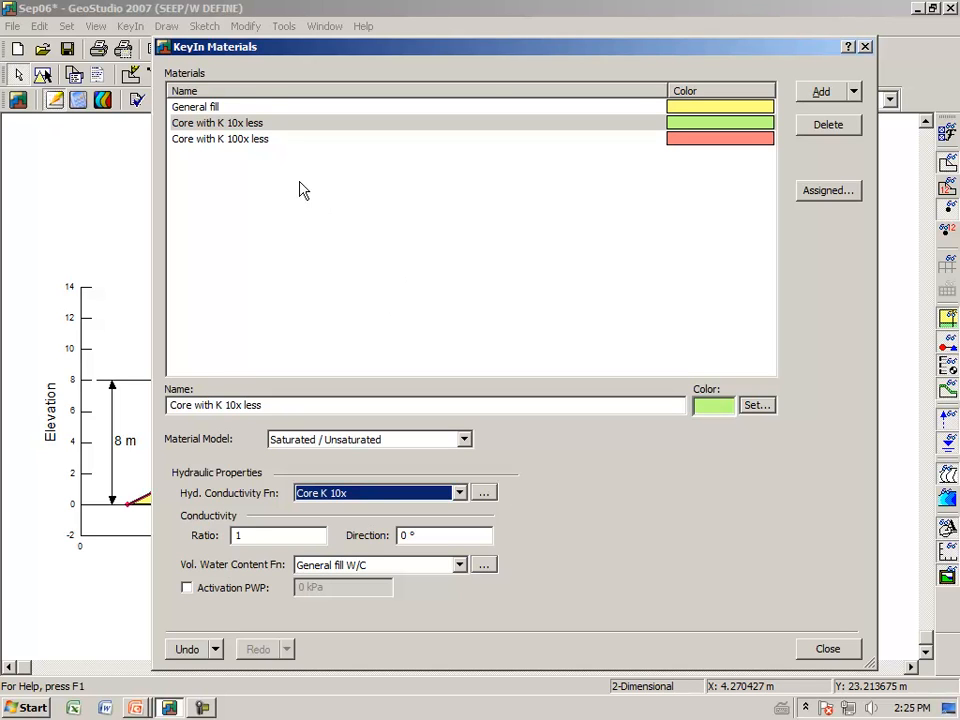
- Assign the Core K 100x hydraulic conductivity function to Core with K 100x less and close the materials definition
left_click(263, 144)
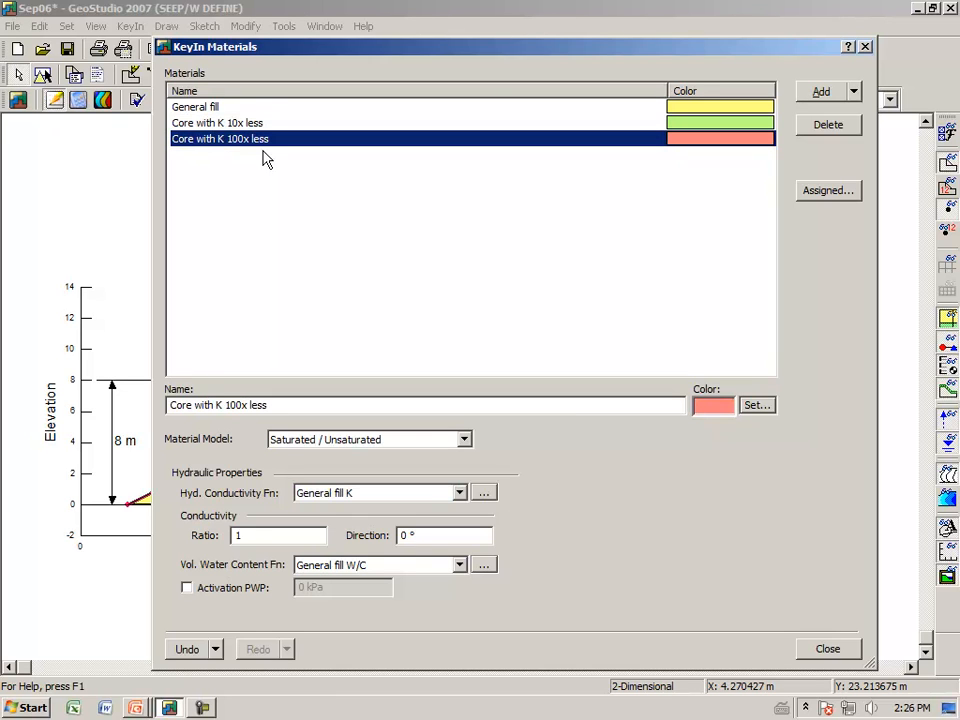
left_click(459, 494)
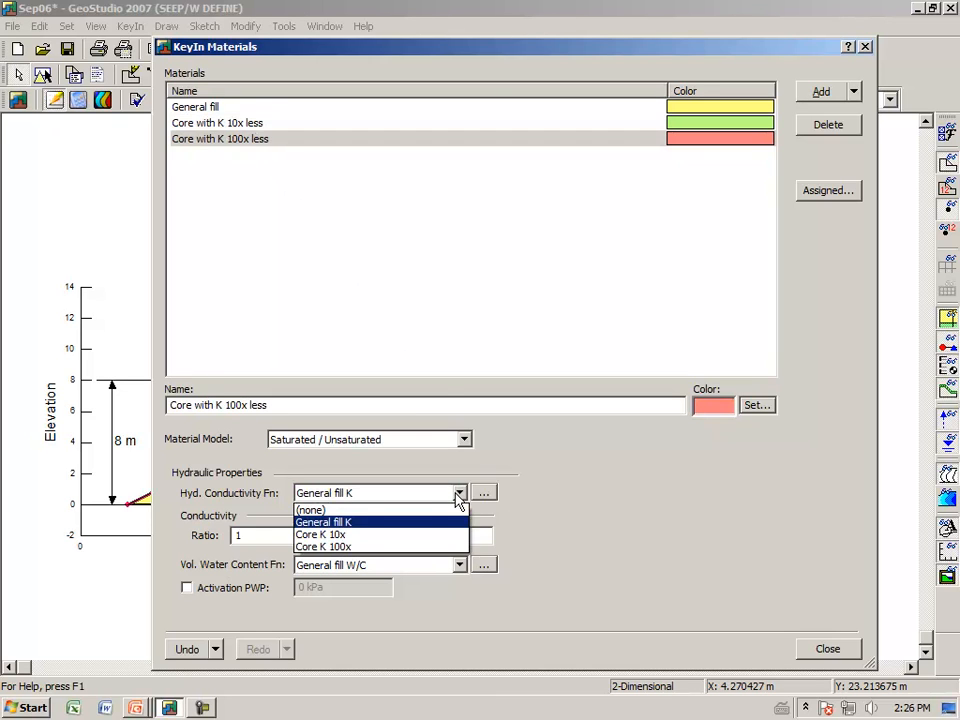
left_click(345, 547)
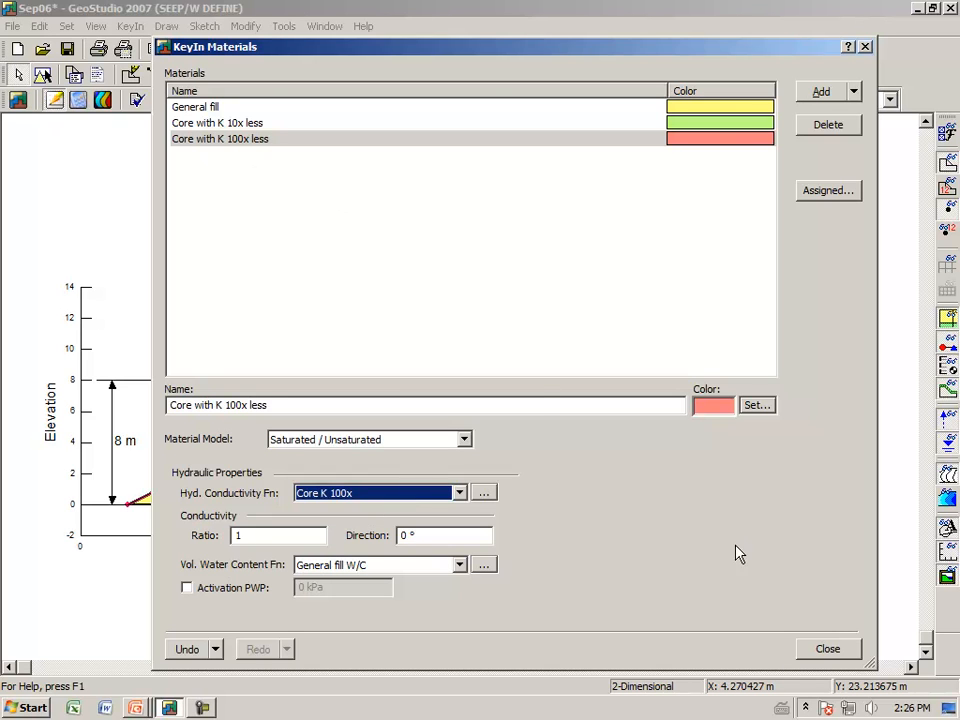
left_click(827, 650)
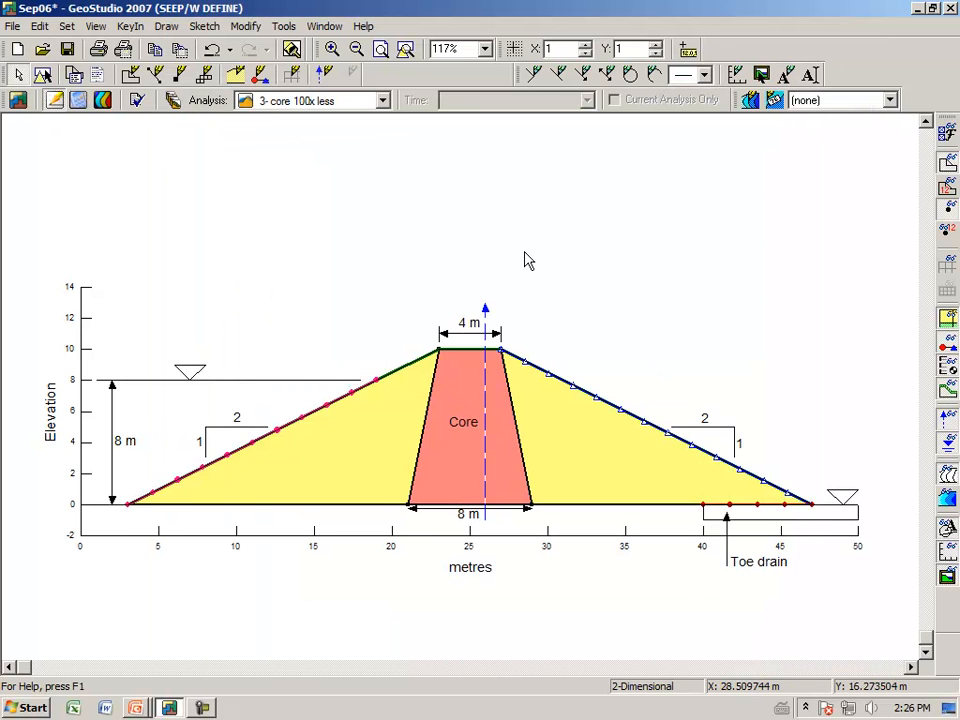
- Save the changes to Sep06.gsz, solve all three analyses again and close the solver dialog
left_click(78, 101)
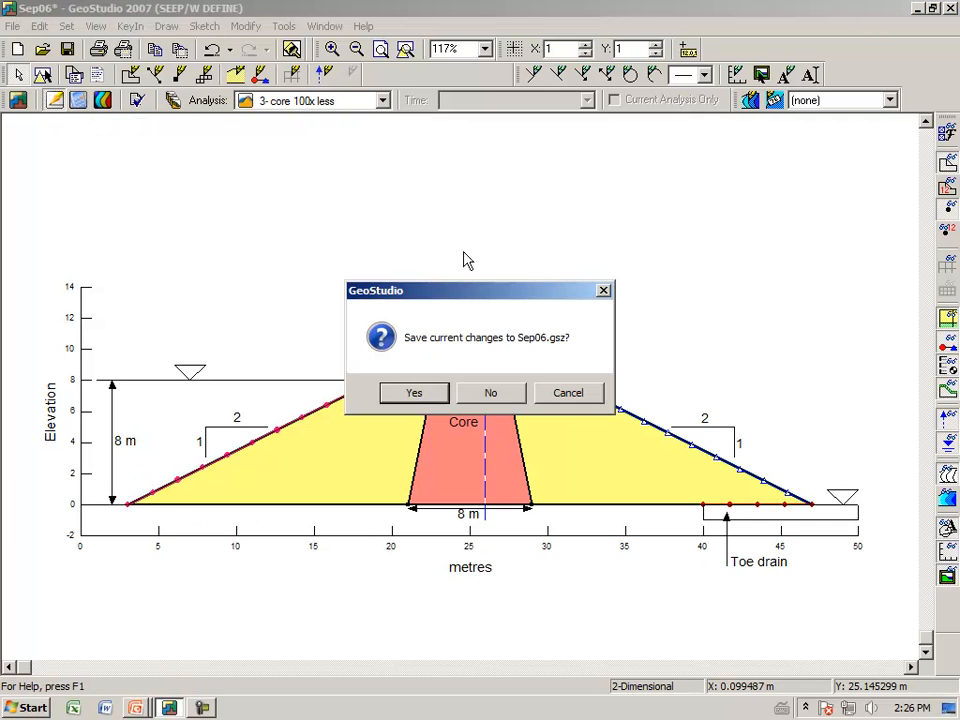
left_click(433, 392)
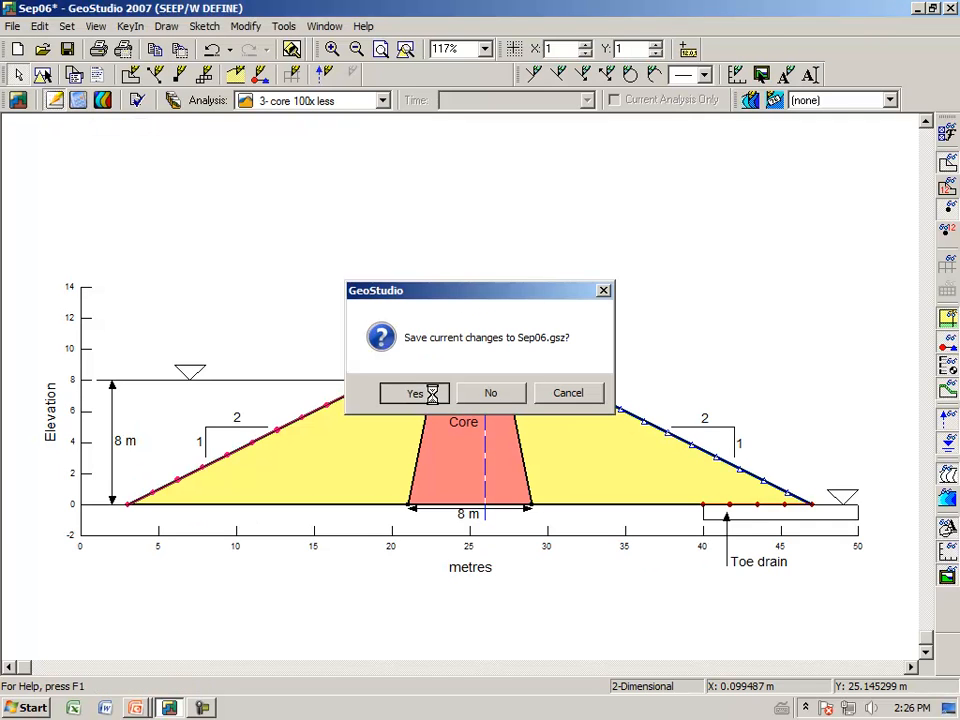
right_click(318, 350)
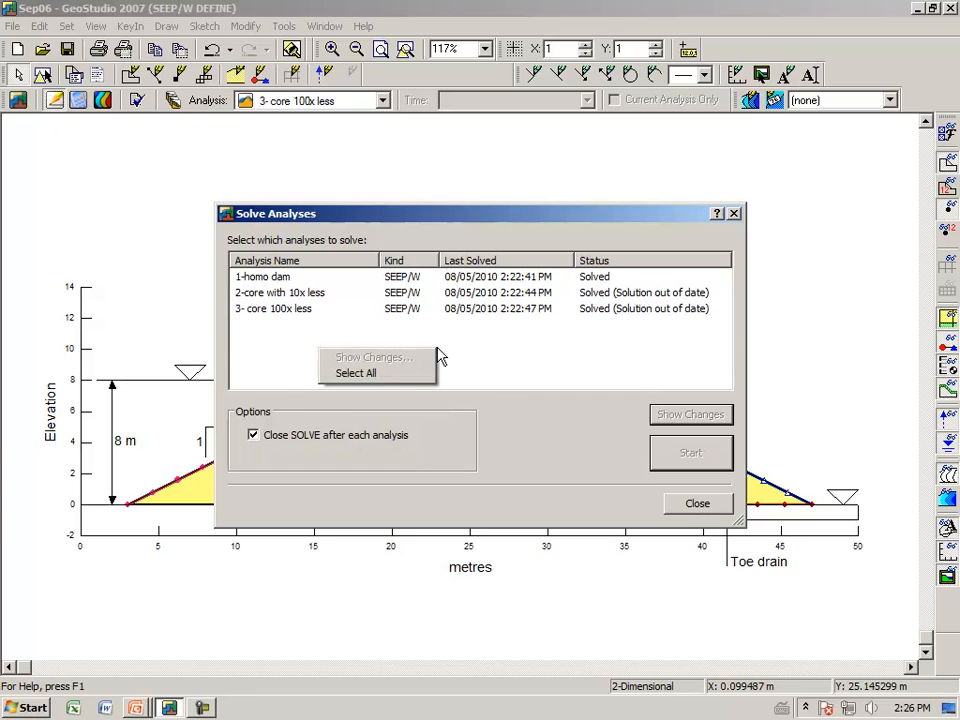
left_click(407, 376)
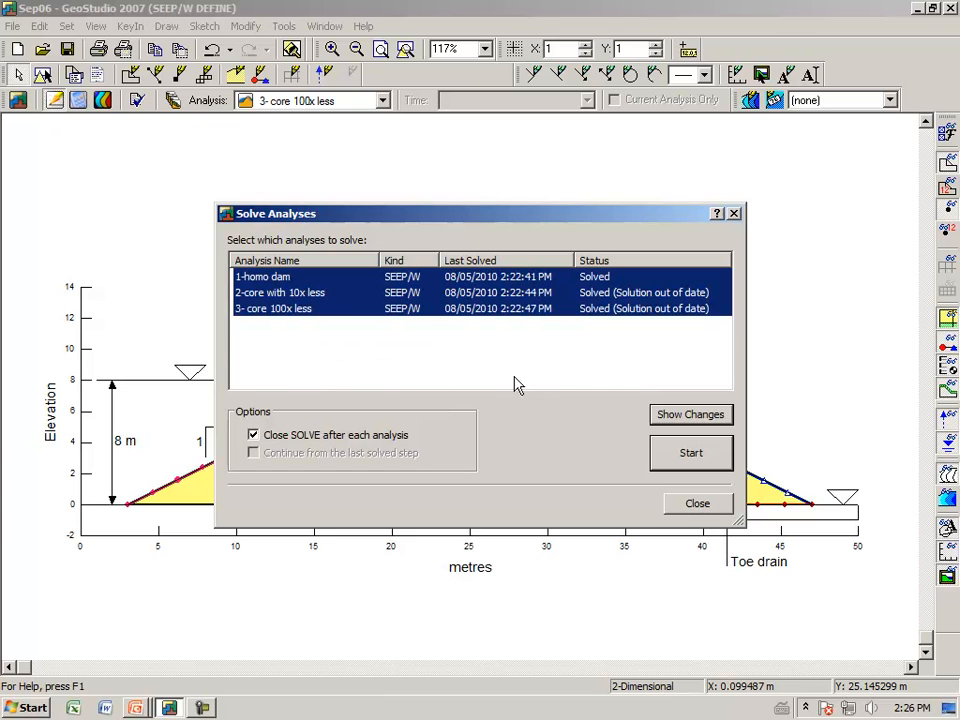
left_click(672, 458)
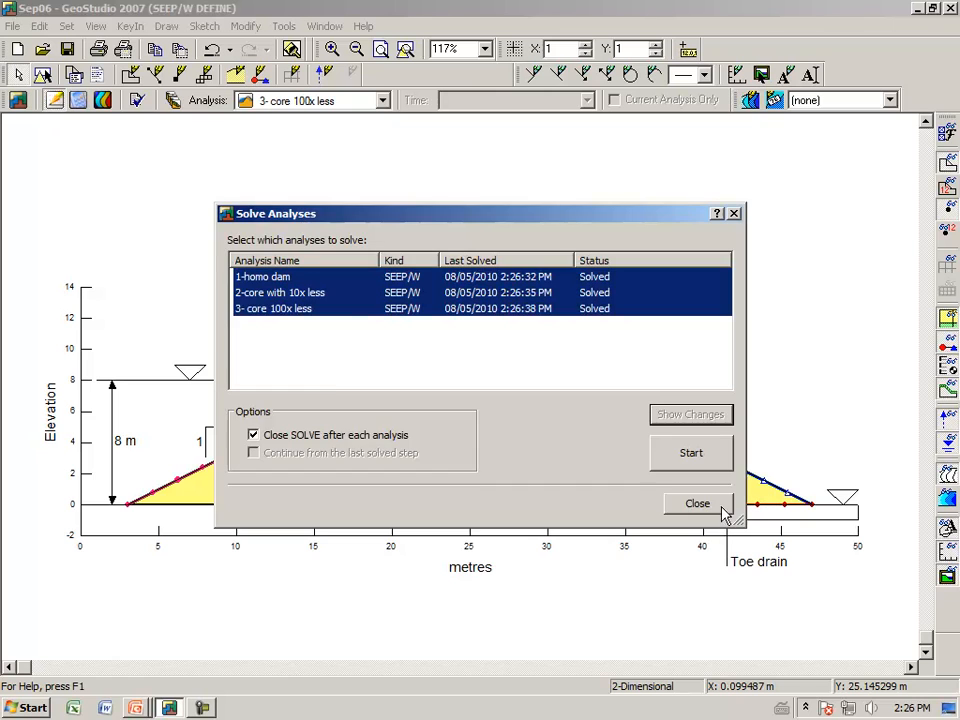
left_click(727, 506)
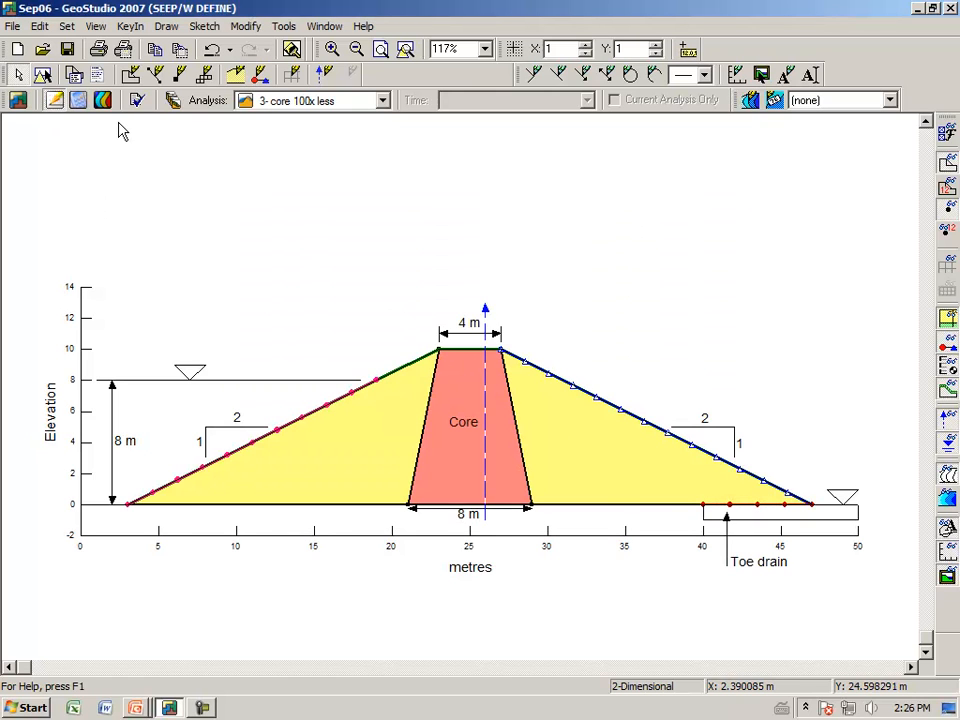
- View the updated total head contour results for 1-homo dam and 2-core with 10x less
left_click(381, 101)
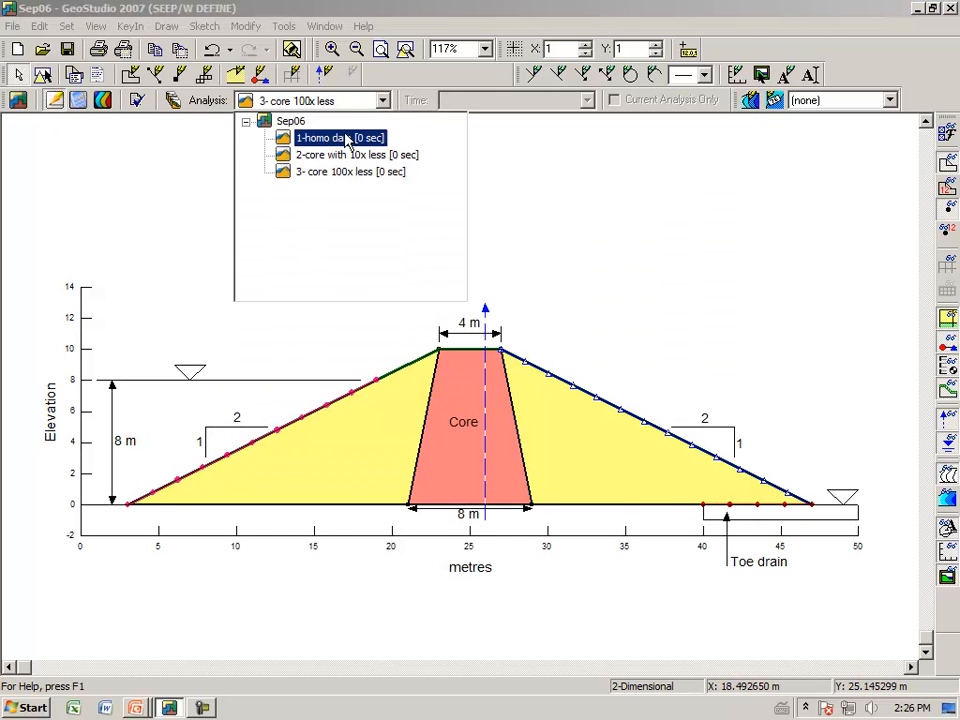
left_click(300, 167)
left_click(103, 100)
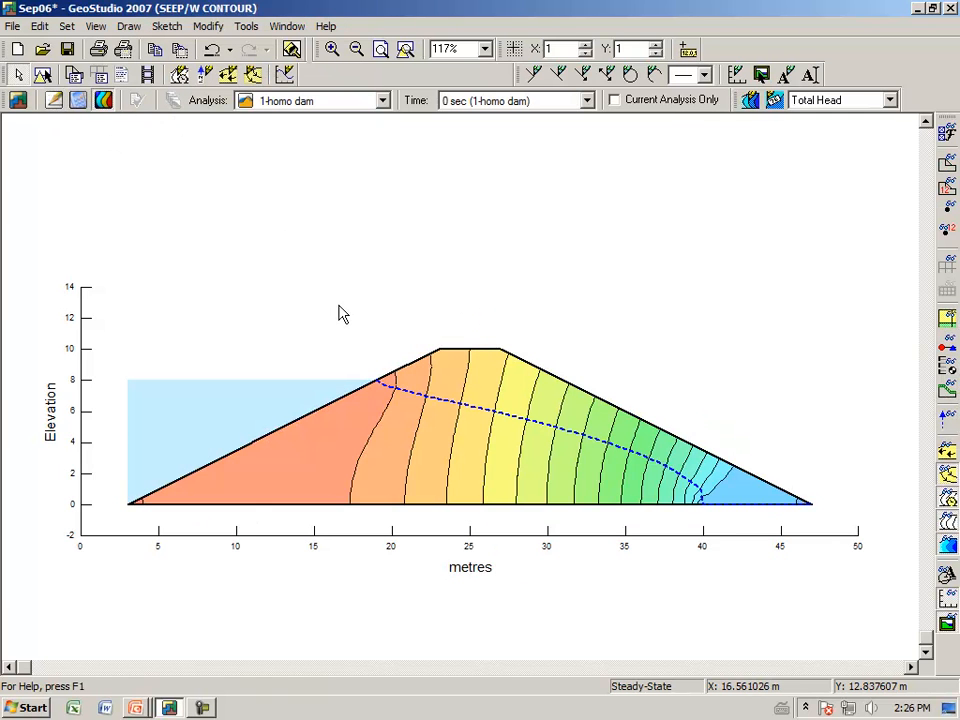
left_click(383, 101)
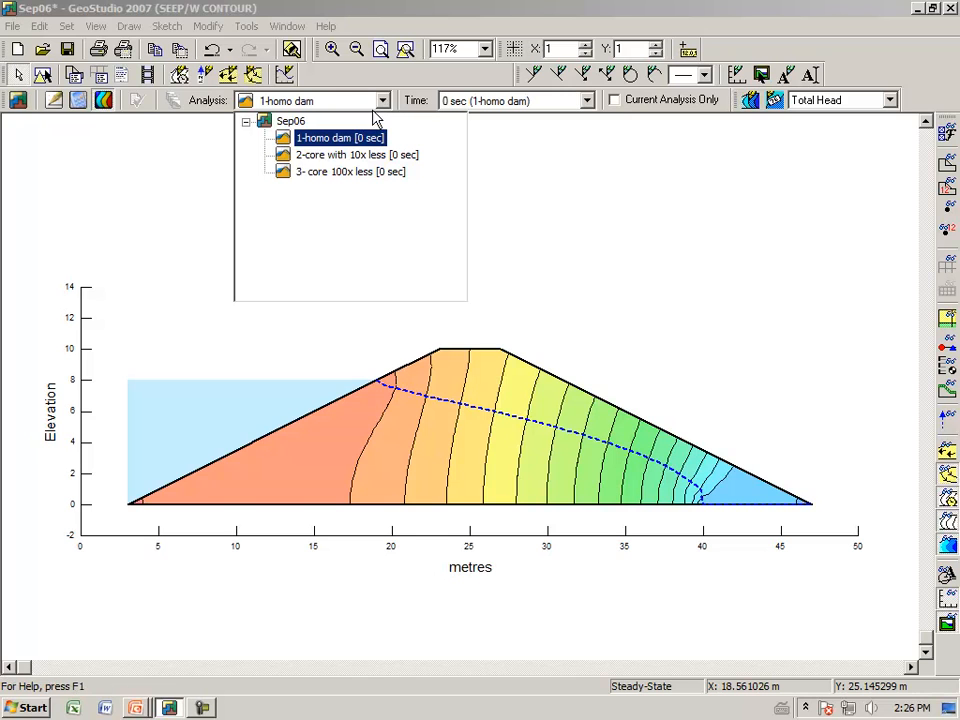
left_click(357, 156)
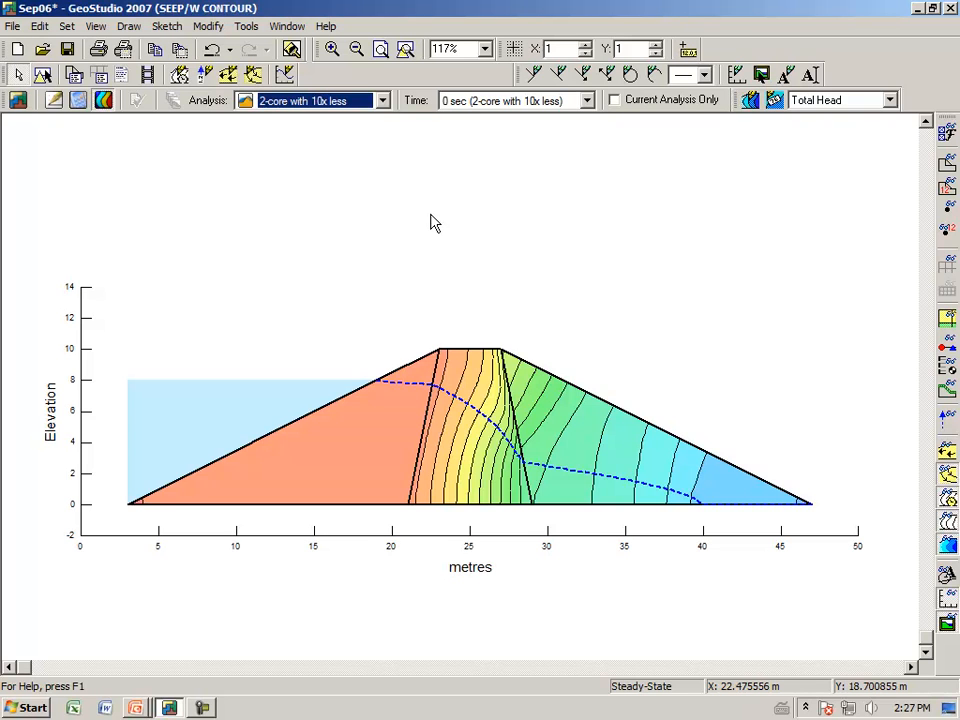
- Examine the core of 2-core with 10x less up close, switching the flow vectors on and back off
left_click(332, 48)
left_click_drag(382, 278, 566, 555)
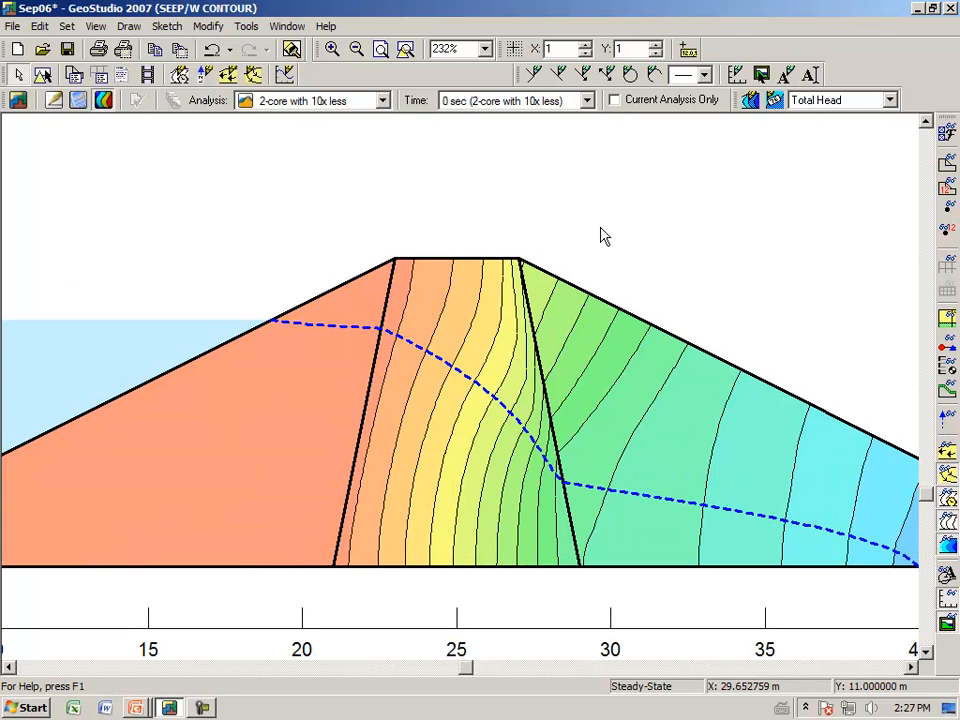
left_click(952, 456)
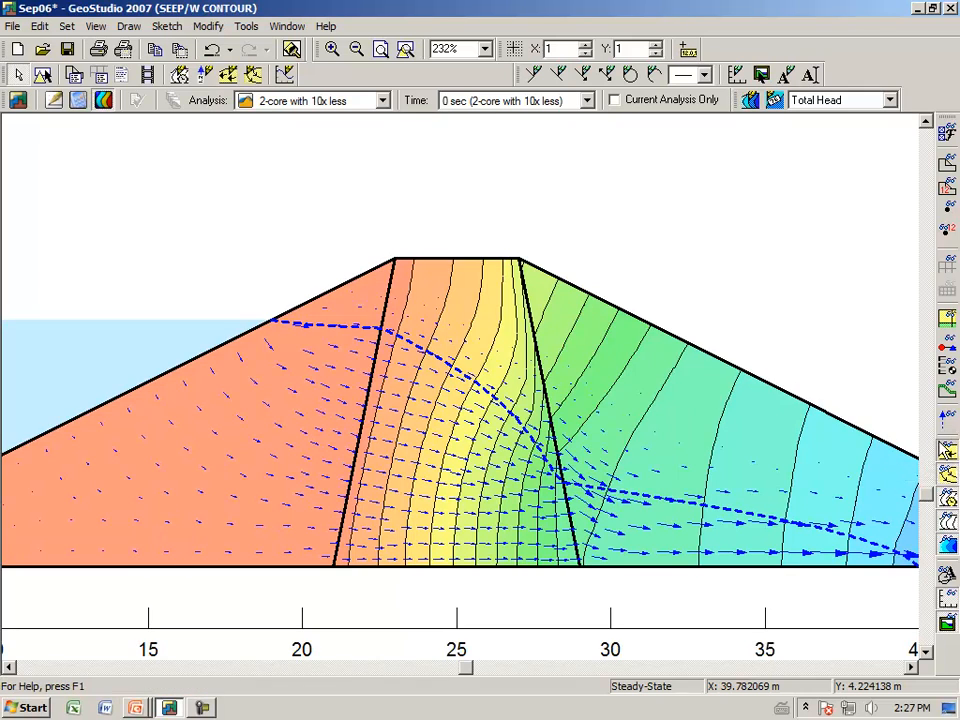
left_click(952, 456)
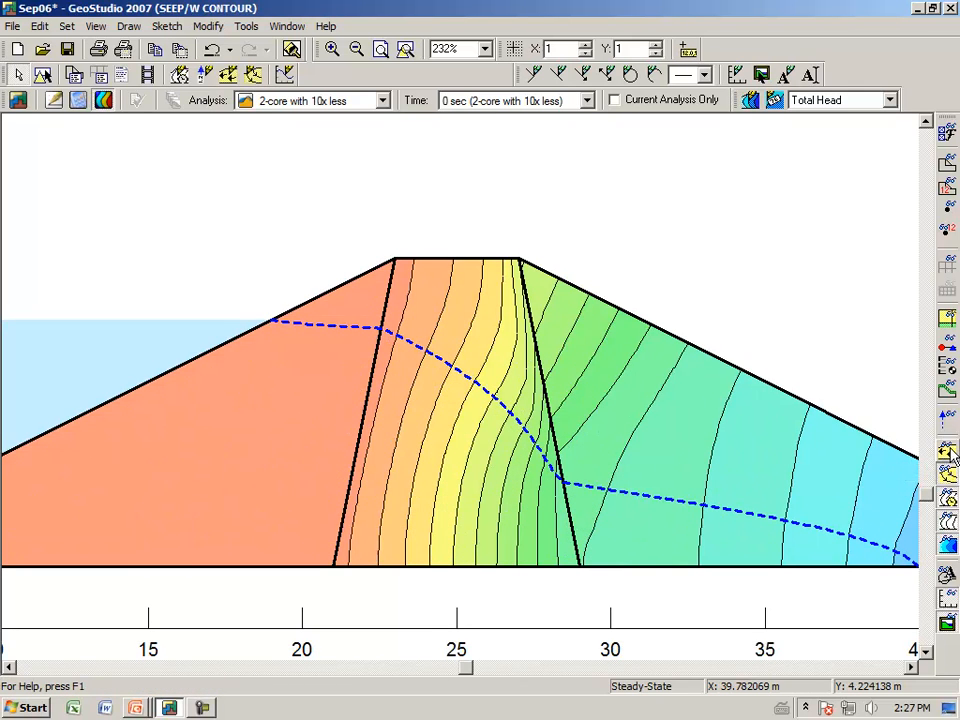
- Display the contour results for 3- core 100x less and draw three flow paths passing through the core
left_click(381, 101)
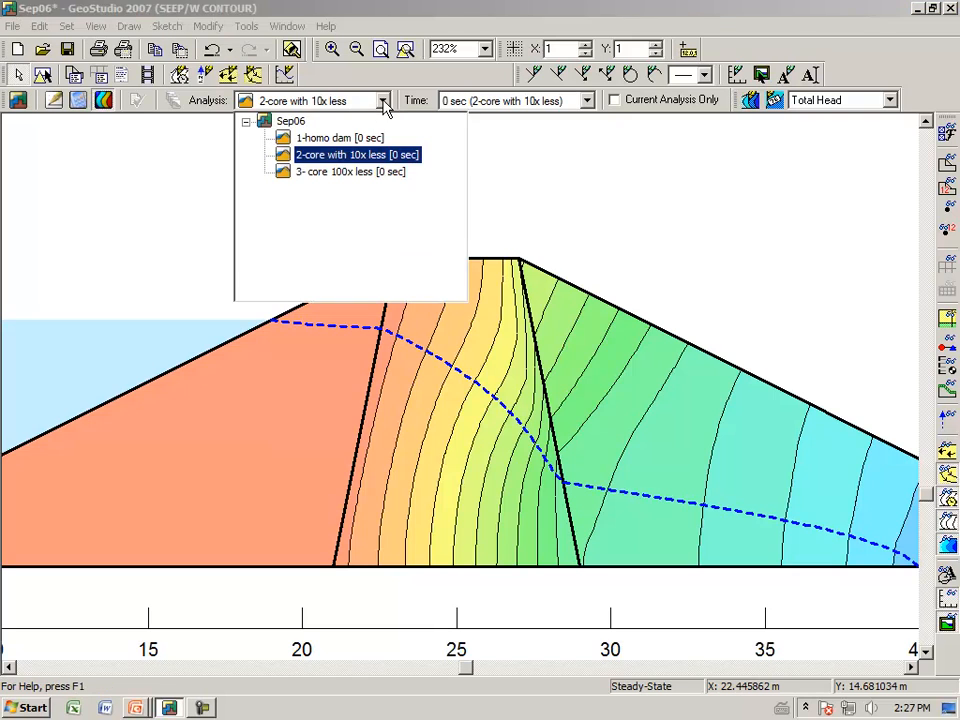
left_click(360, 174)
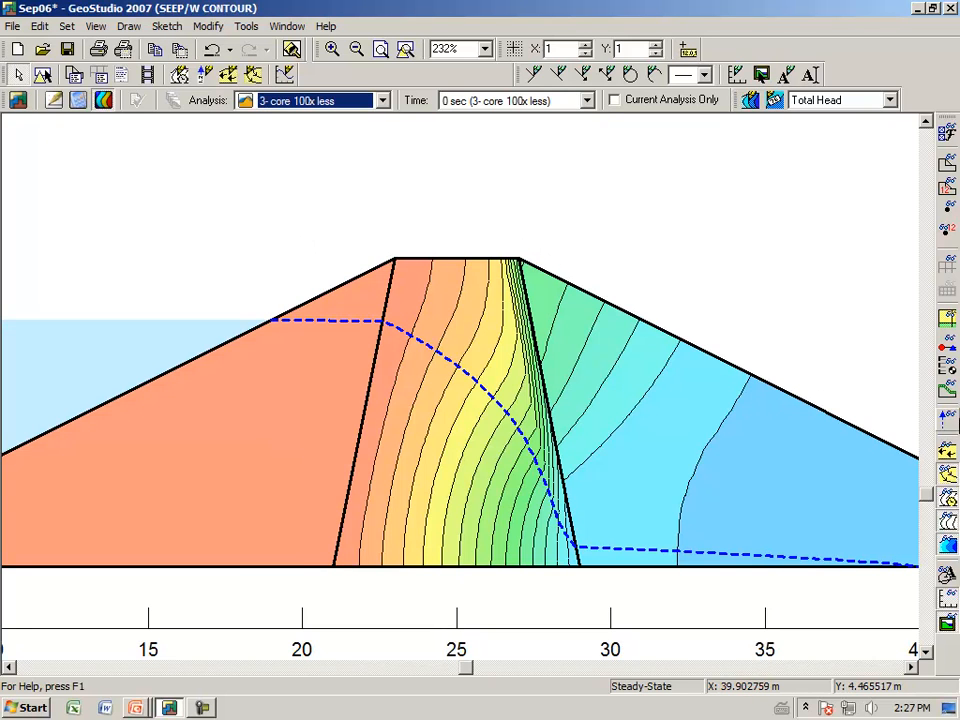
left_click(951, 474)
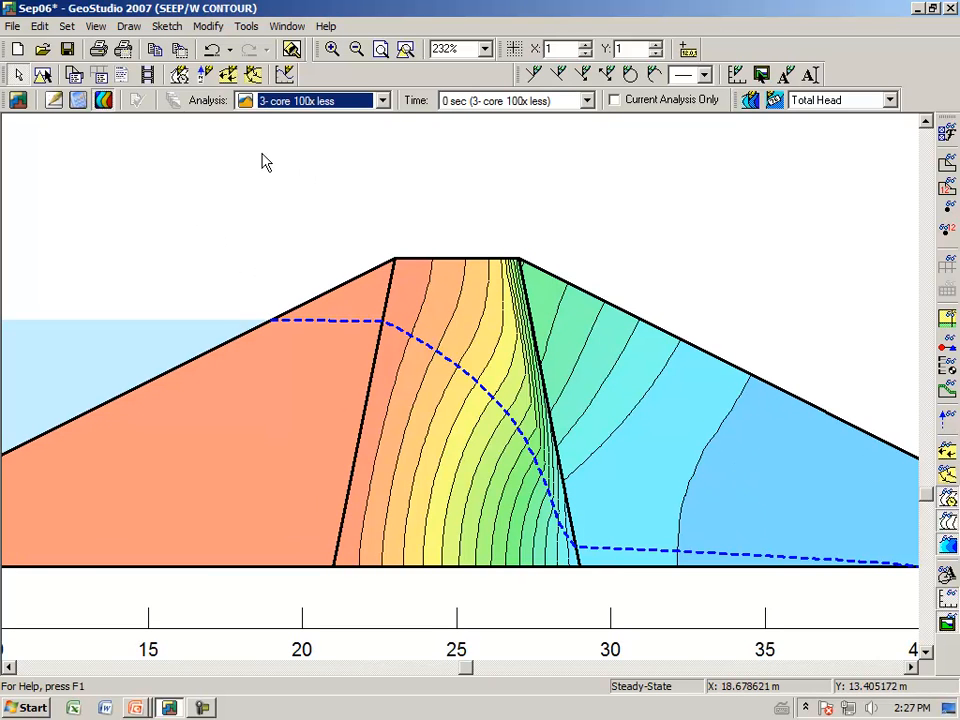
left_click(129, 27)
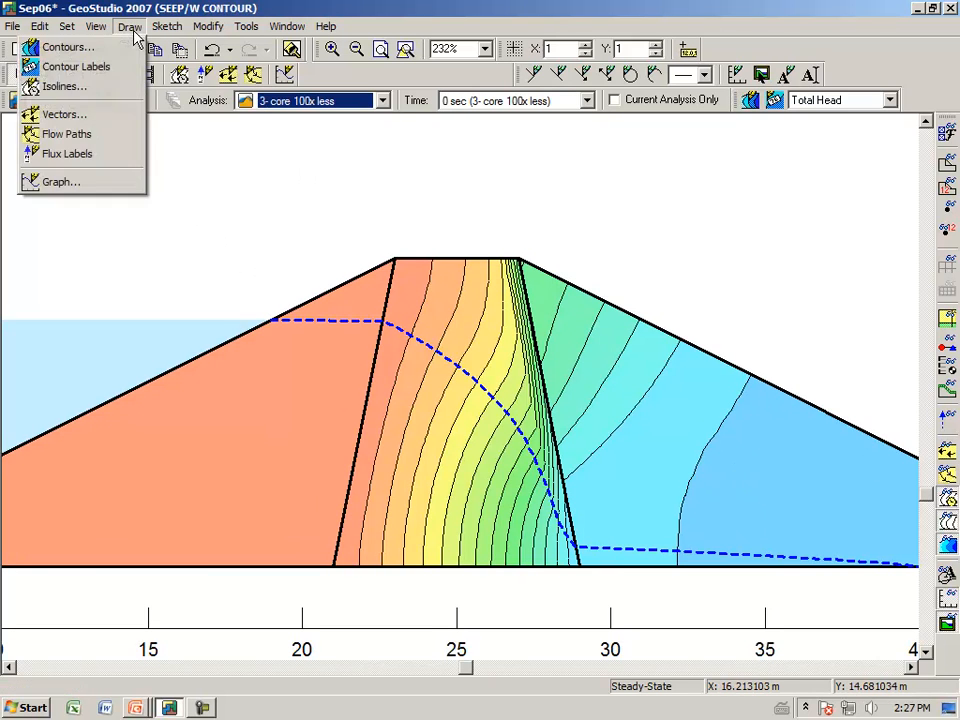
left_click(88, 142)
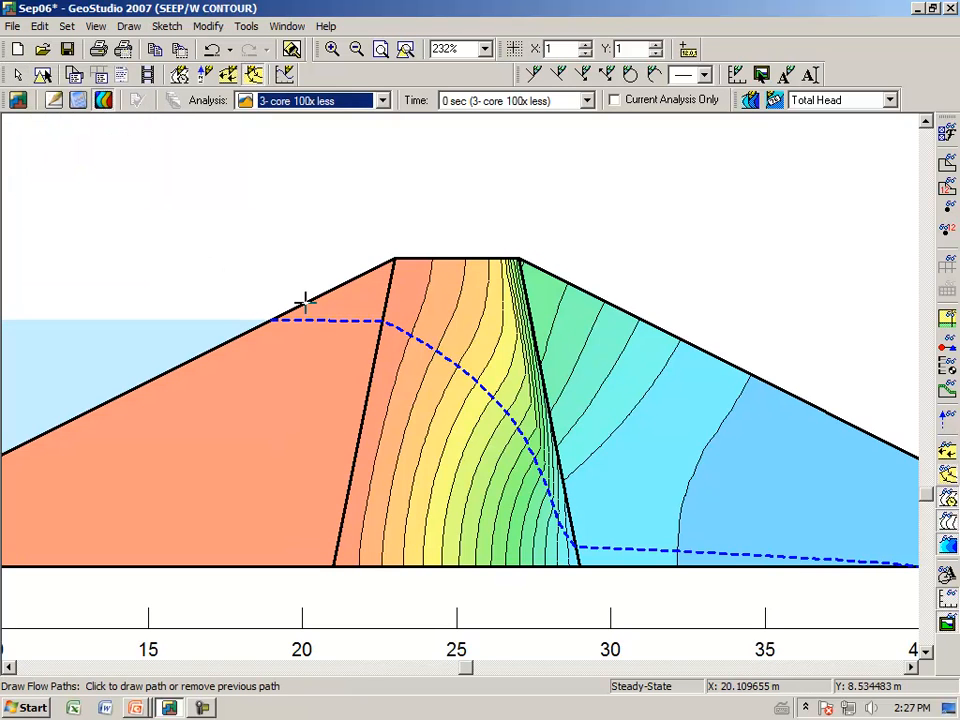
left_click(437, 397)
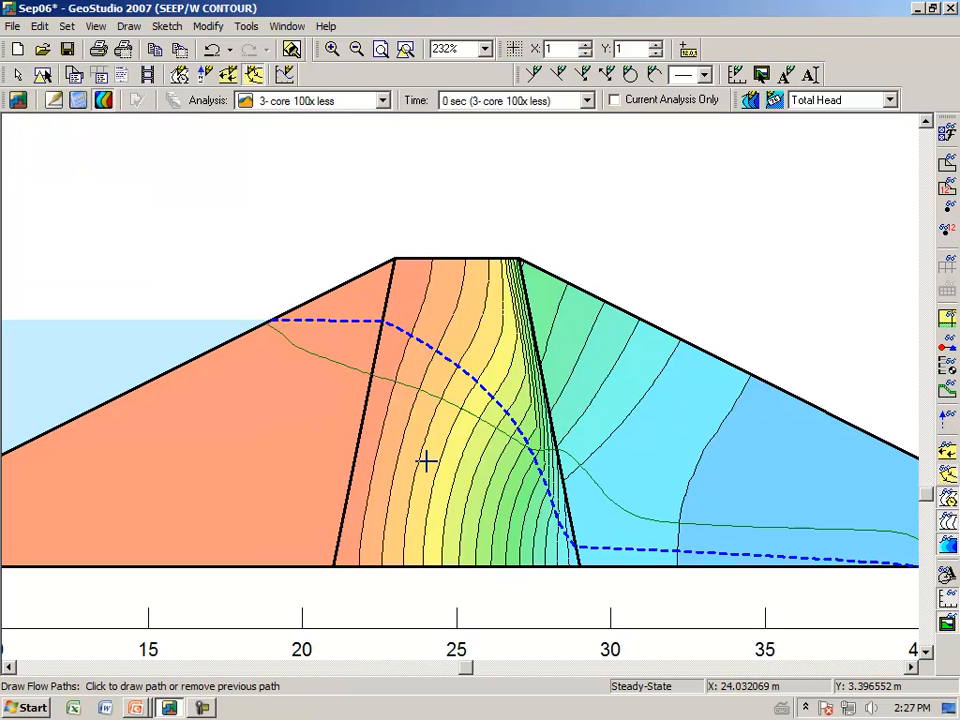
left_click_drag(407, 506, 606, 446)
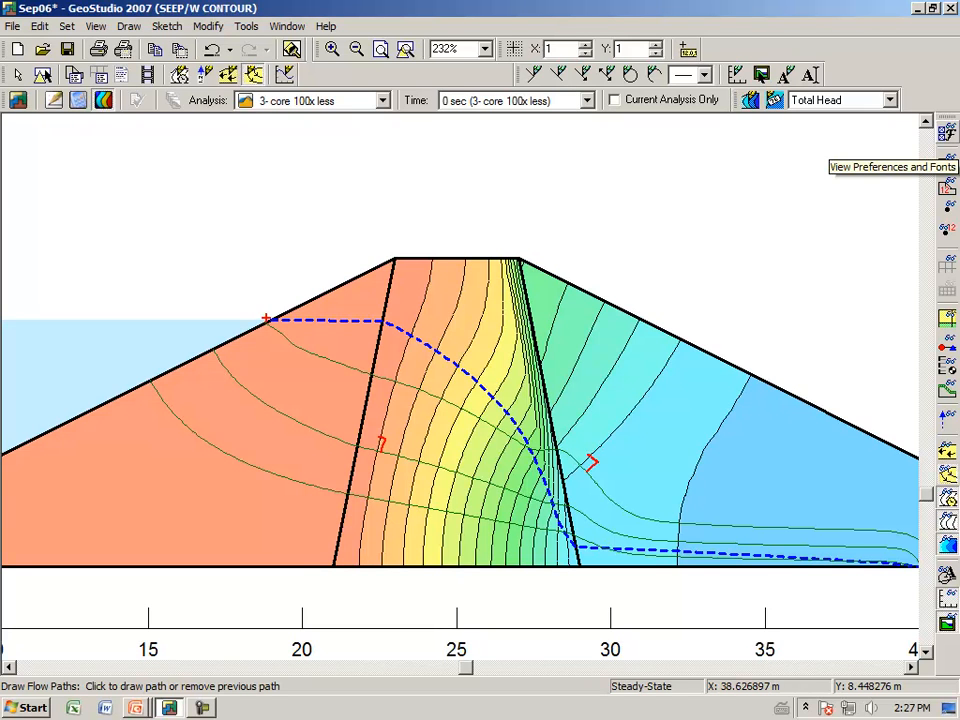
left_click(264, 319)
left_click_drag(312, 319, 377, 319)
left_click_drag(429, 258, 402, 352)
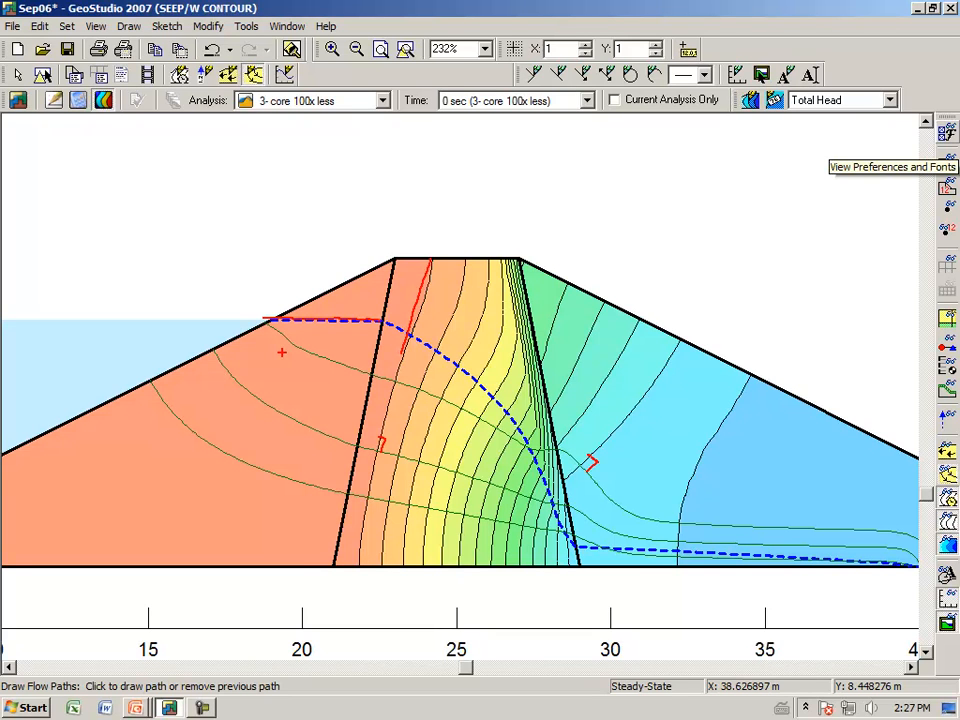
mouse_move(385, 322)
left_mouse_down()
mouse_move(516, 430)
mouse_move(577, 545)
mouse_move(585, 528)
mouse_move(616, 548)
left_mouse_up()
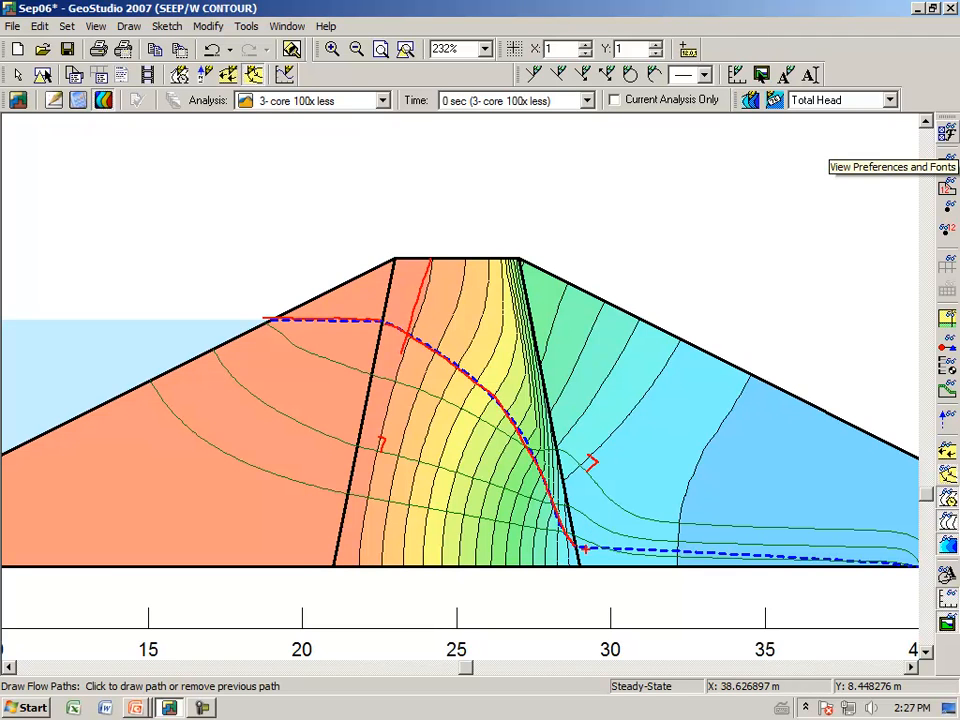